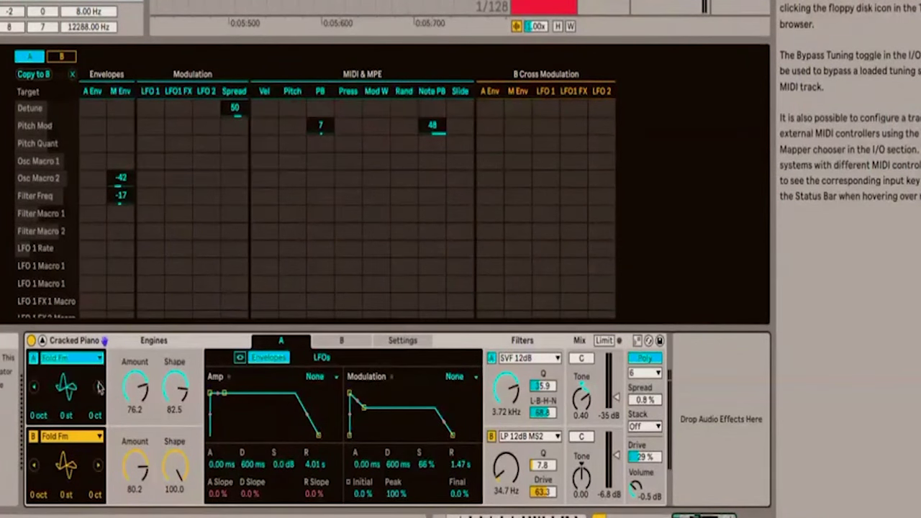
- Set engine A's first macro to 66.7 and audition the Chip, Shepard's Pi and Bitgrunge oscillators, finishing on Crackle
drag(136, 389, 136, 398)
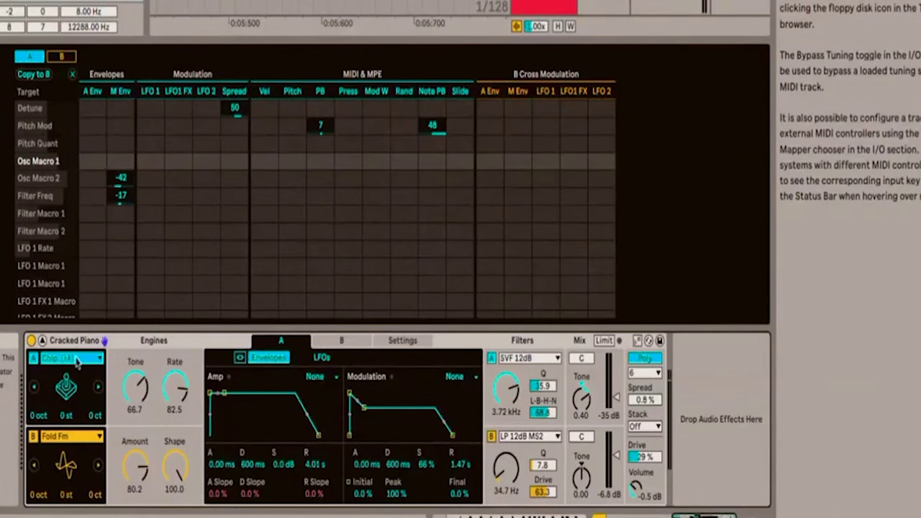
click(76, 359)
click(91, 237)
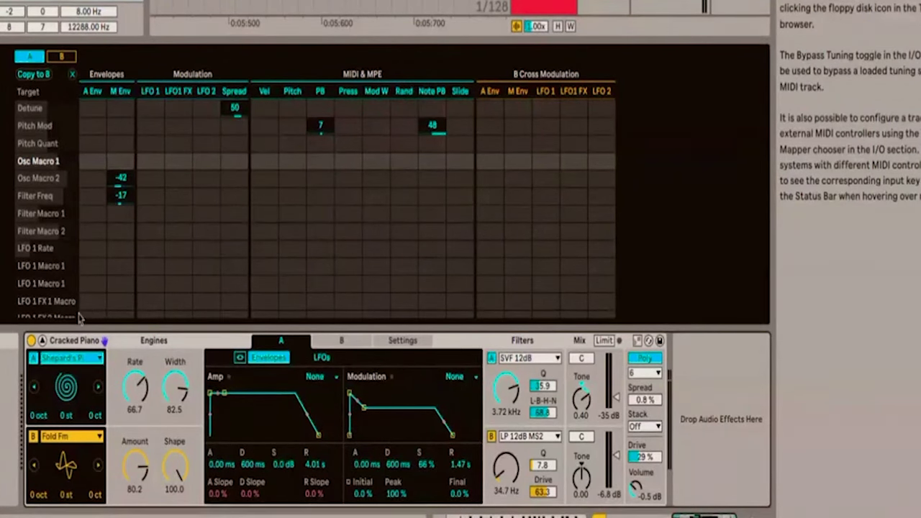
click(79, 306)
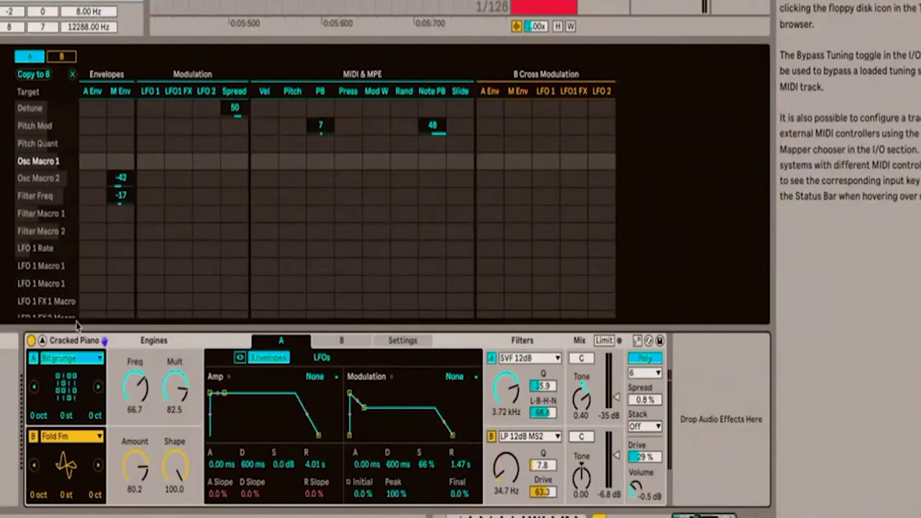
click(77, 326)
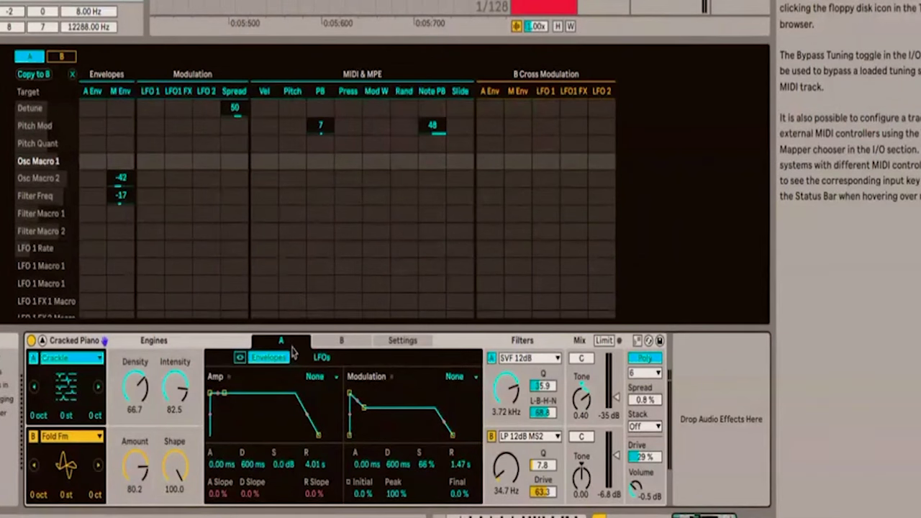
- In engine A's LFO 1 FX, set FX1 to the Comparator with threshold 64.3 and FX2 to Slew U&D with slope 45.2
click(322, 358)
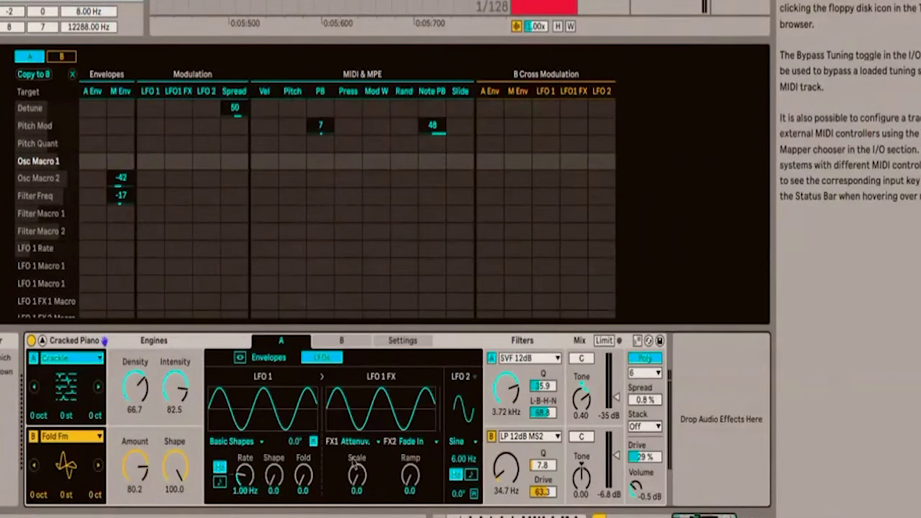
mouse_move(357, 475)
mouse_down()
mouse_move(357, 448)
mouse_move(362, 483)
mouse_up()
key(Down)
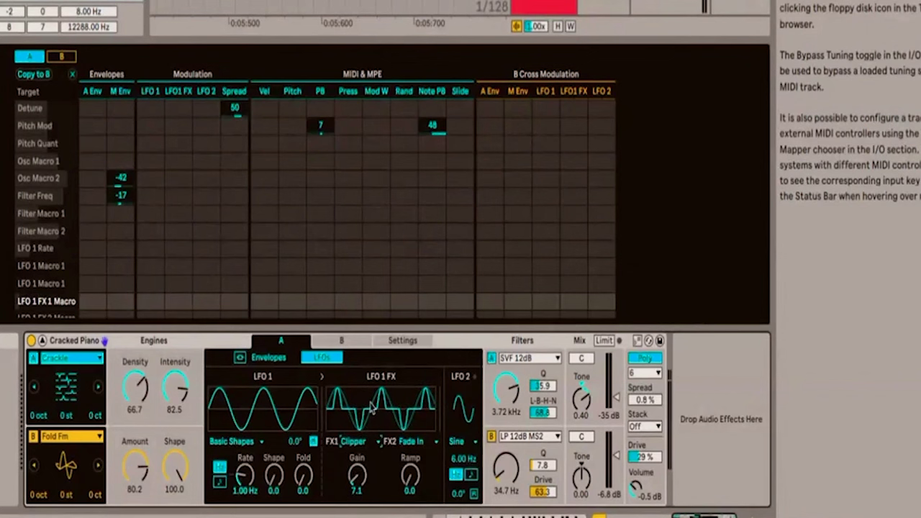
key(Down)
mouse_move(408, 491)
mouse_down()
mouse_move(412, 441)
mouse_move(410, 491)
mouse_up()
click(429, 403)
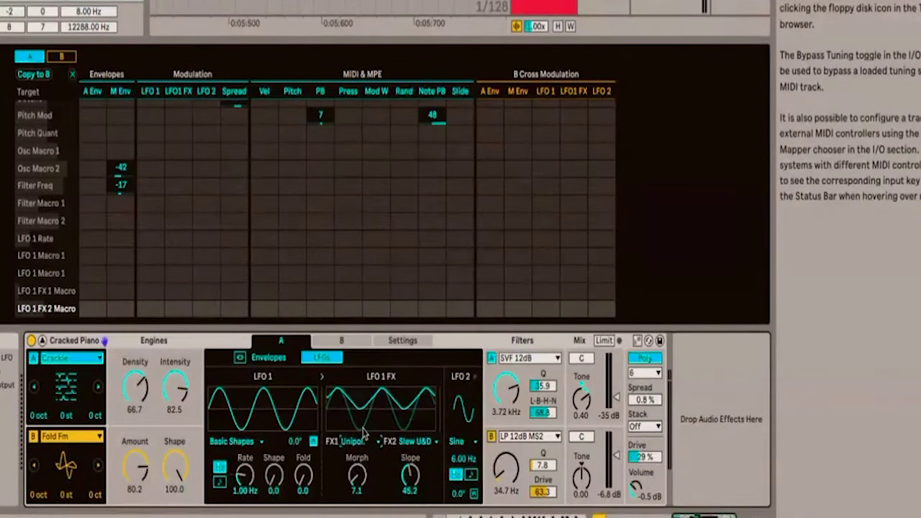
drag(358, 475, 358, 482)
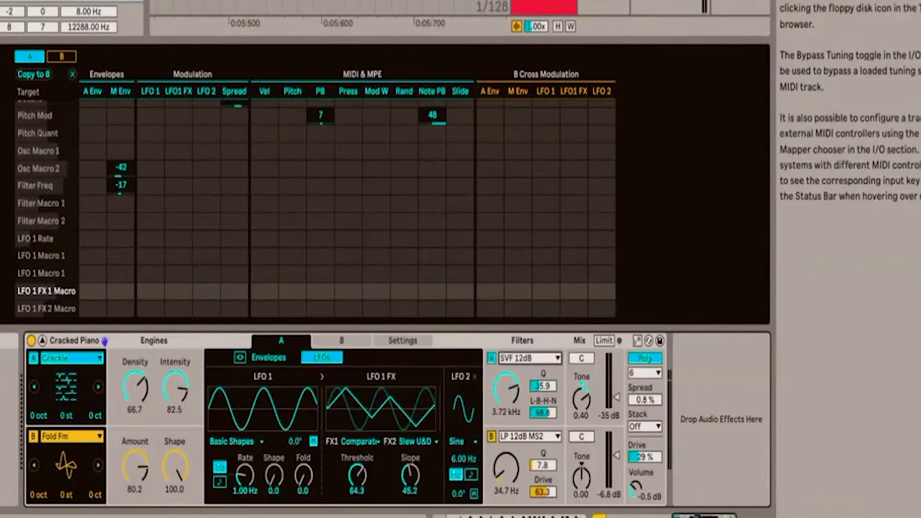
- Try Plate Resonator on filter A, set its frequency to 2.27 kHz, and settle on the Filther type with drive 62.5
click(538, 396)
drag(507, 389, 507, 431)
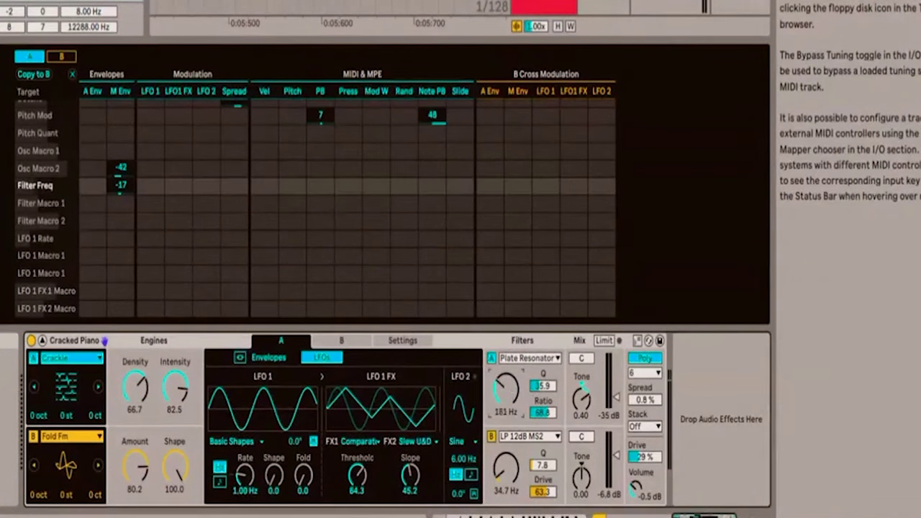
drag(508, 390, 508, 360)
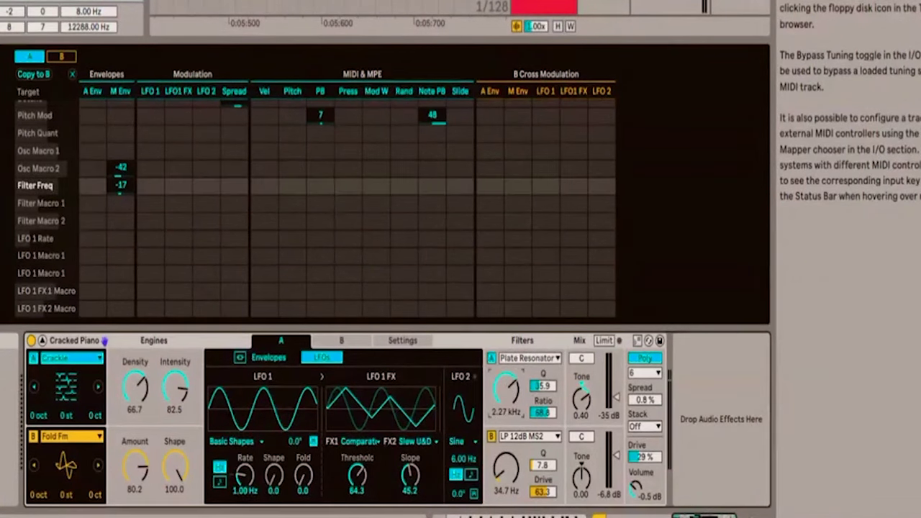
click(545, 476)
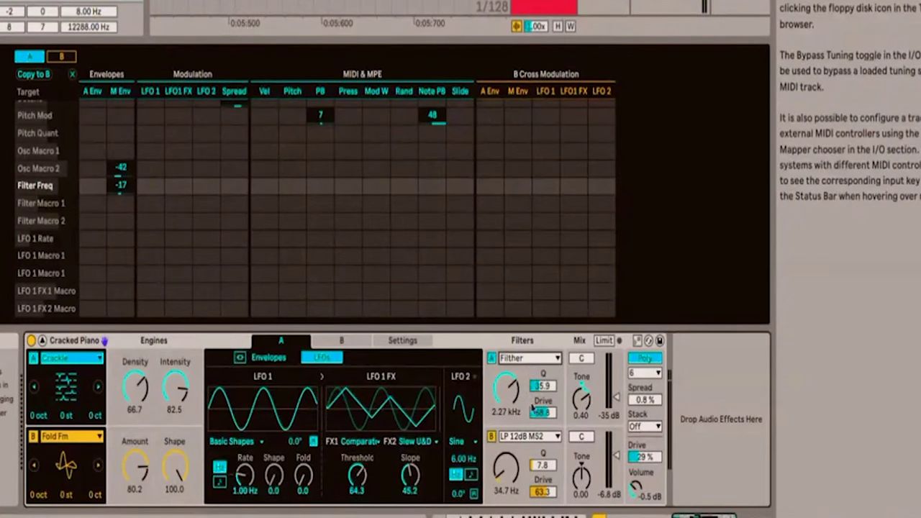
drag(539, 413, 538, 421)
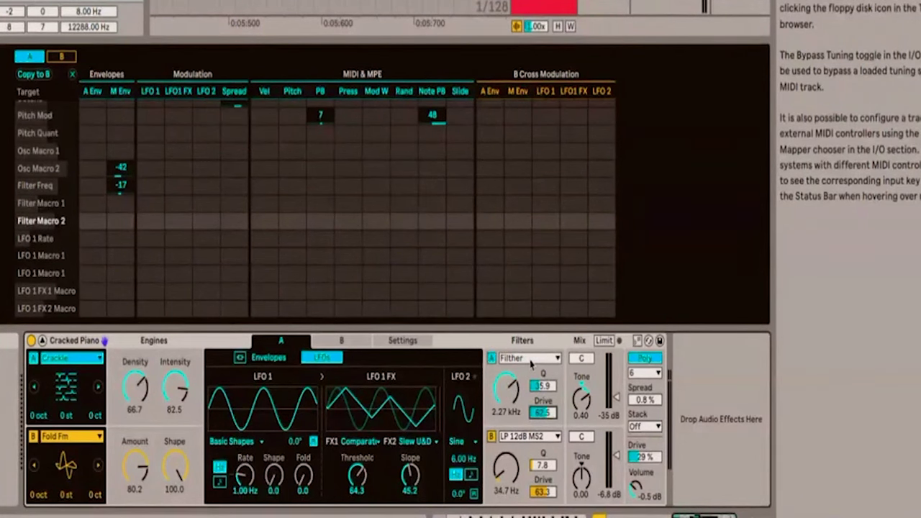
- Set engine A's mix tone to 0.22, pan to 2R, Density to 64.3 and LFO 1 rate to 78.1 Hz
click(44, 440)
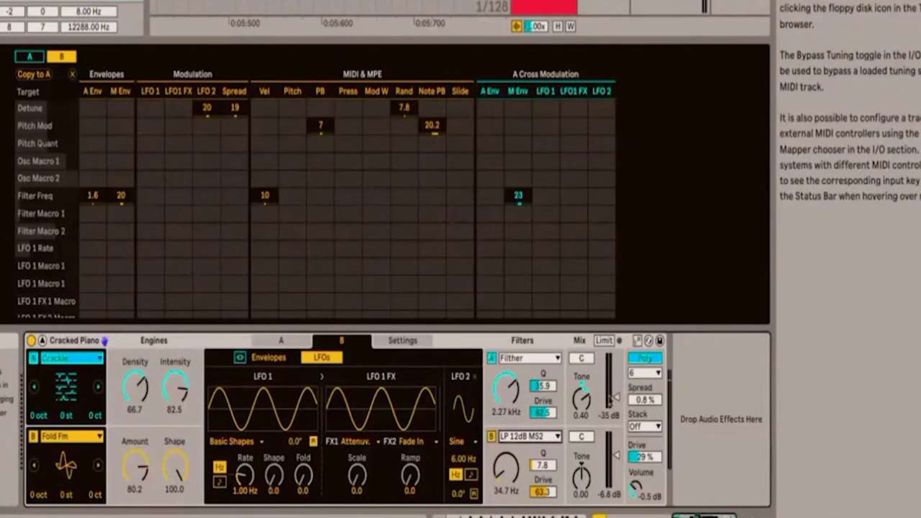
drag(586, 388, 587, 393)
mouse_move(585, 358)
mouse_down()
mouse_move(585, 367)
mouse_move(586, 359)
mouse_up()
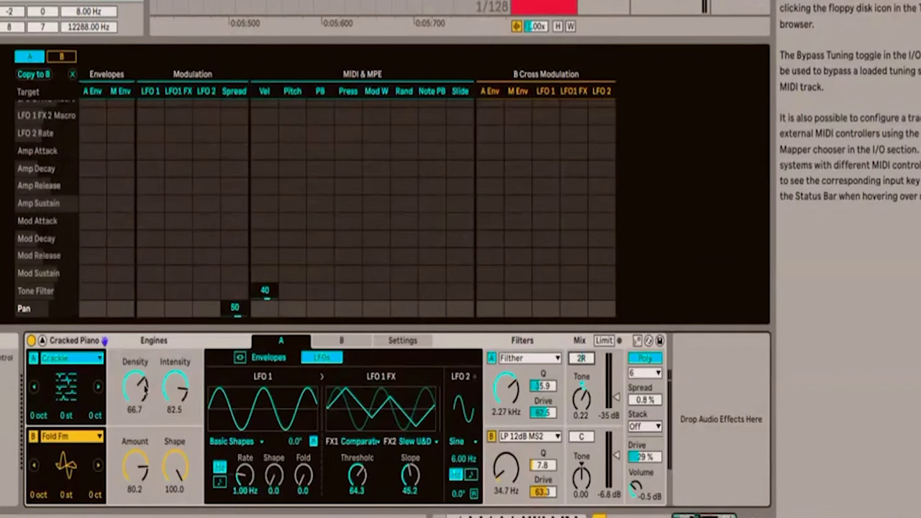
drag(142, 393, 141, 412)
drag(244, 477, 248, 480)
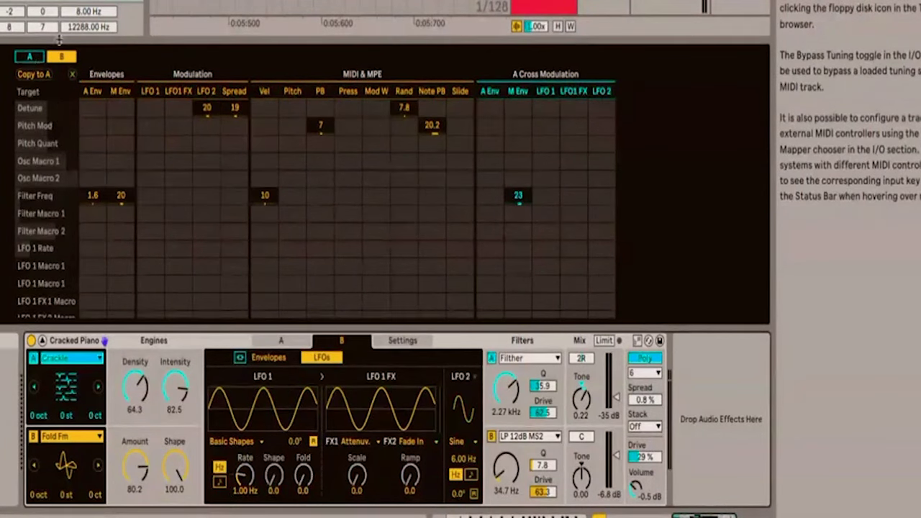
- Compare the modulation matrices of engines A and B
click(31, 57)
click(60, 57)
click(266, 349)
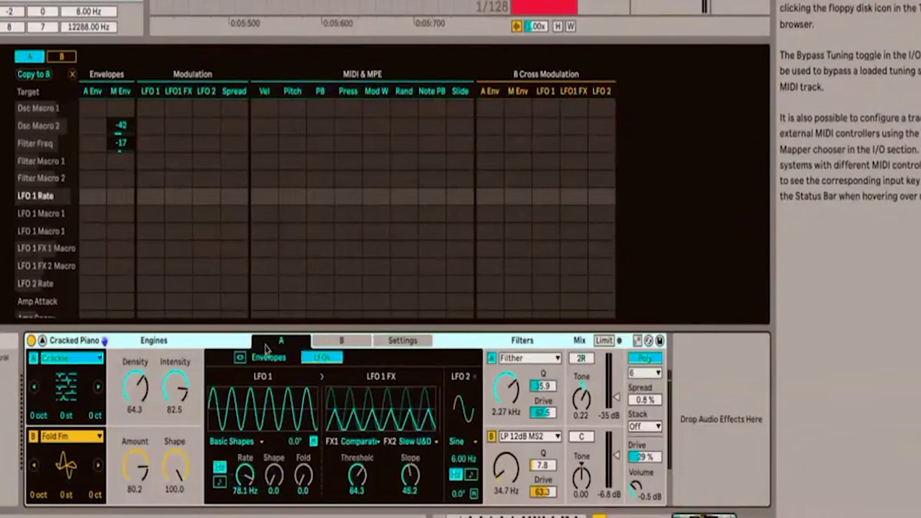
click(339, 340)
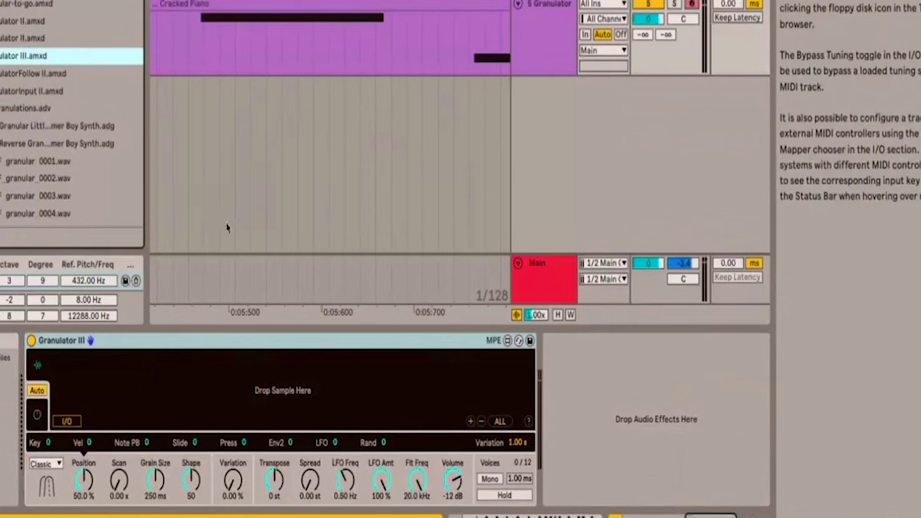
- Inspect Granulator III's envelope, LFO and filter settings, and return to its sample display
click(269, 349)
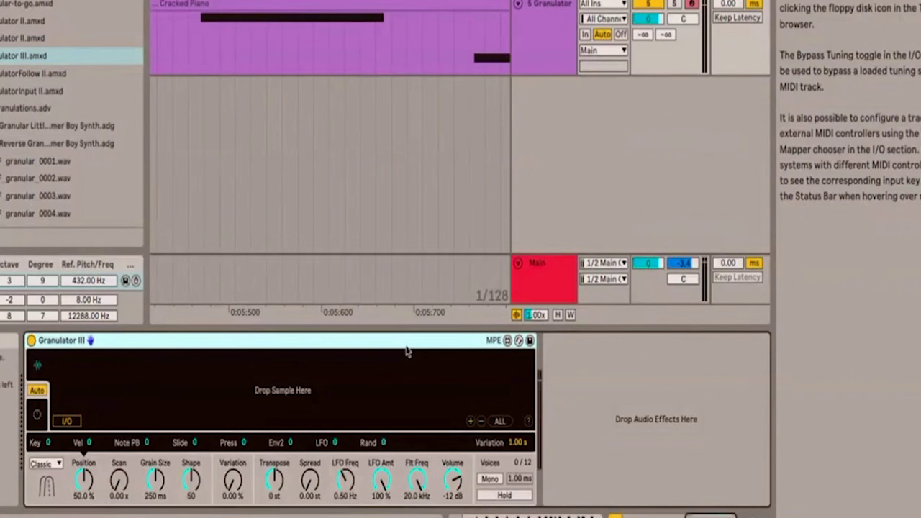
click(153, 385)
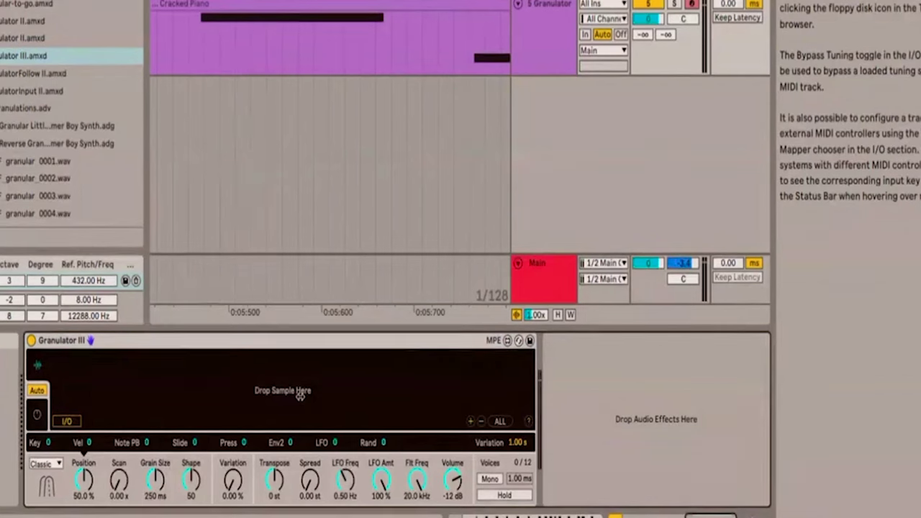
click(41, 415)
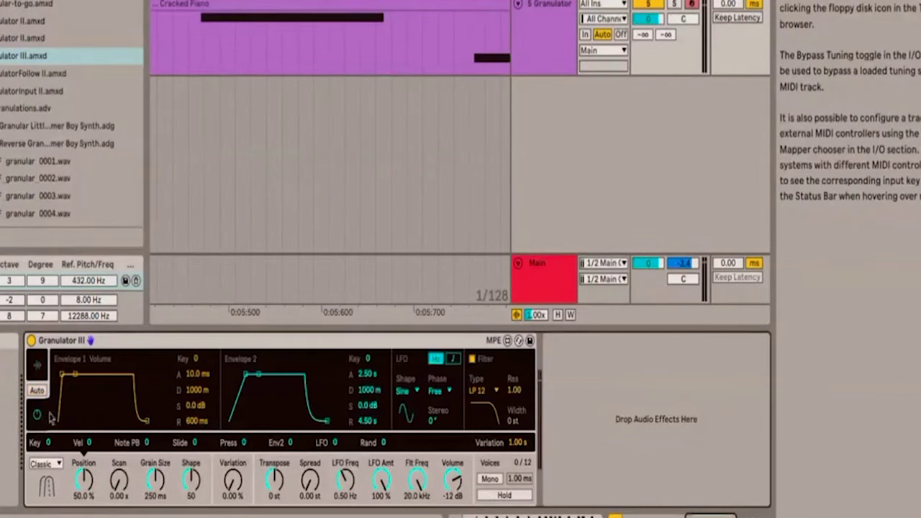
click(39, 367)
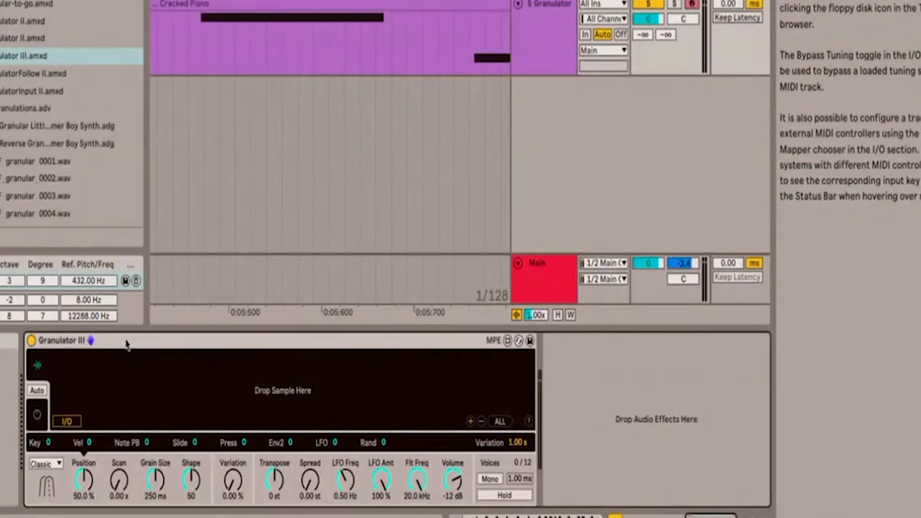
- Switch Granulator III's grain mode to Cloud
click(46, 488)
click(47, 488)
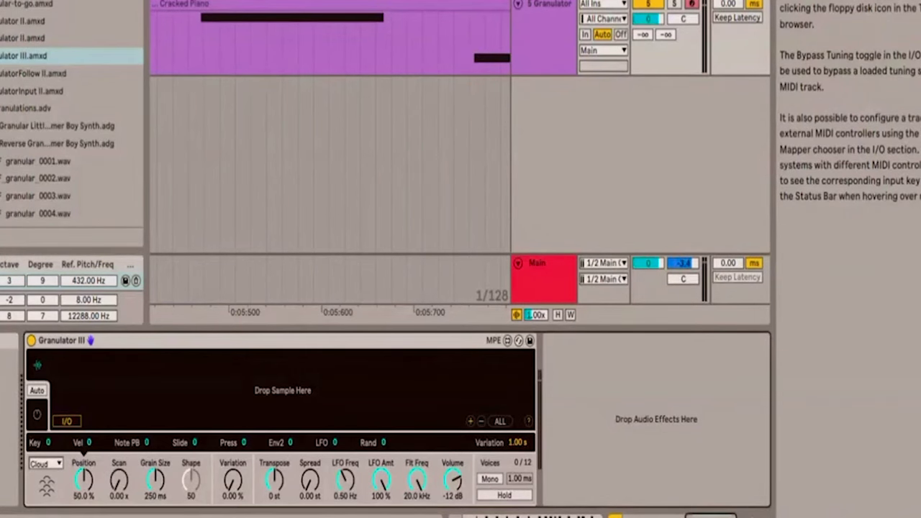
click(38, 366)
click(38, 365)
- Find the LFO device in the browser, place it after Granulator III, and map it to the LFO Freq parameter
key(ctrl+f)
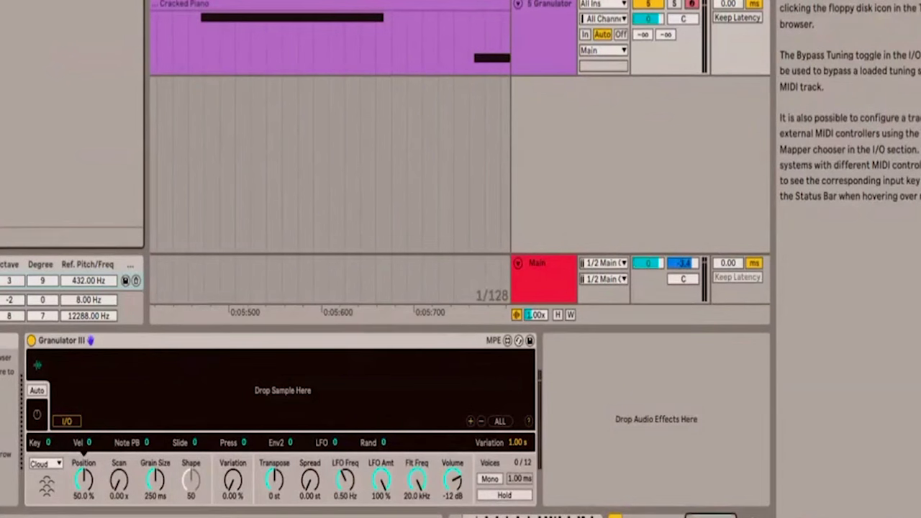
drag(58, 3, 650, 420)
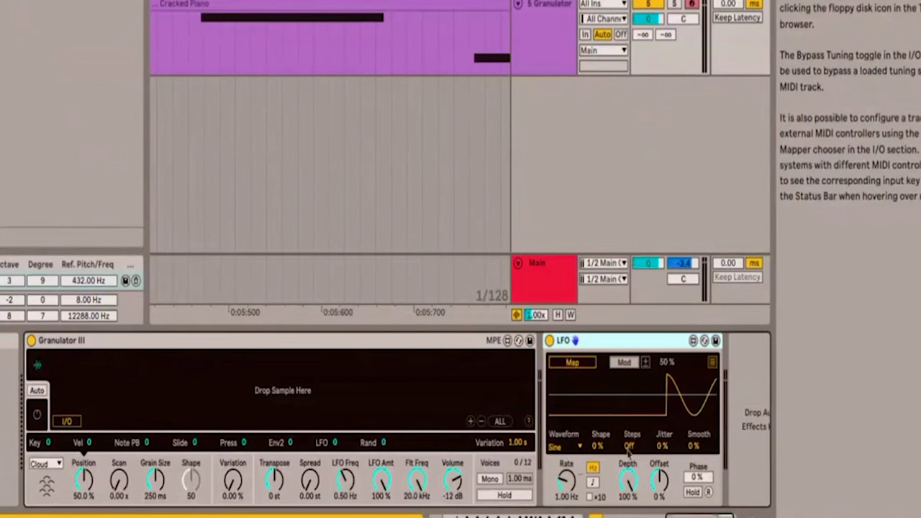
click(574, 363)
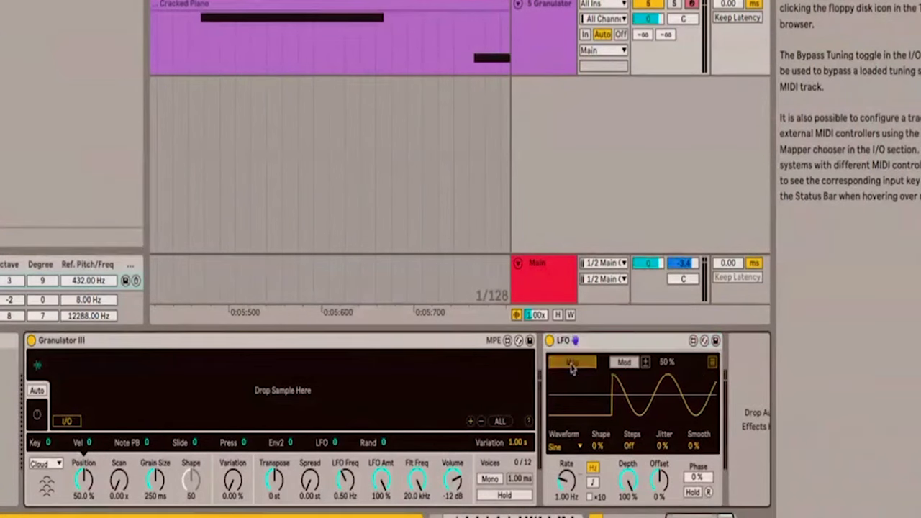
click(347, 478)
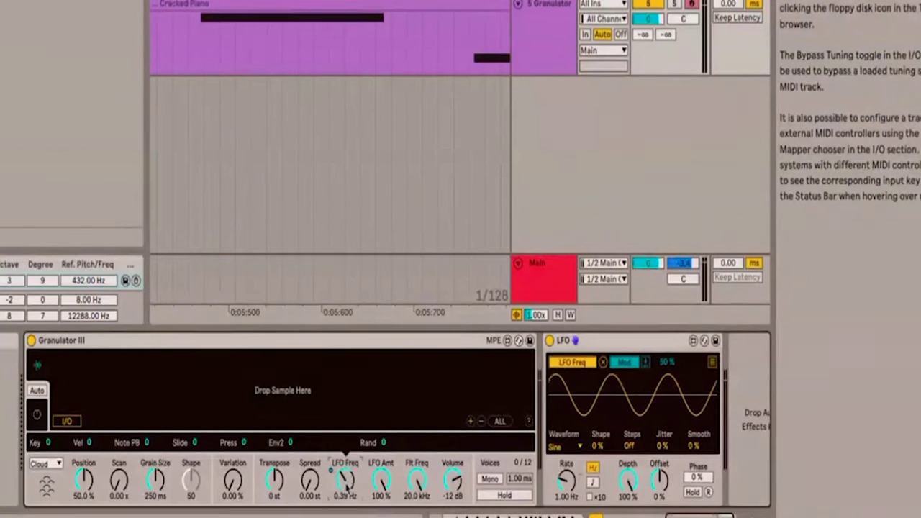
- Set the LFO device's rate to 1.48 Hz, its mapping mode to Remote, depth to 25.2% and offset to 20%
mouse_move(571, 482)
mouse_down()
mouse_move(571, 453)
mouse_move(571, 476)
mouse_up()
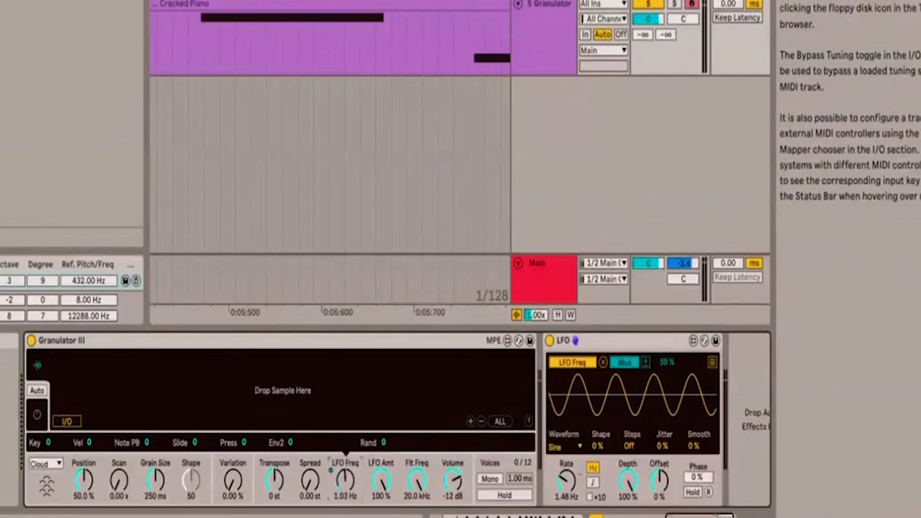
click(632, 364)
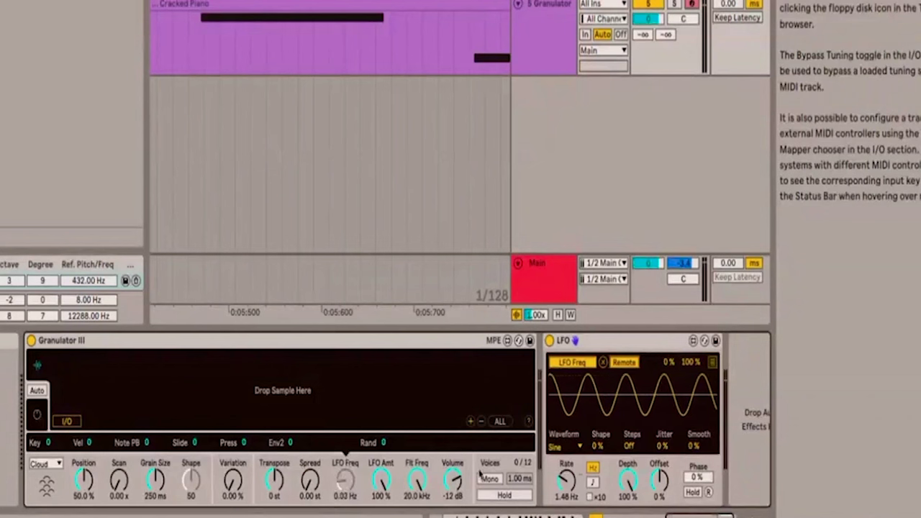
drag(628, 481, 627, 517)
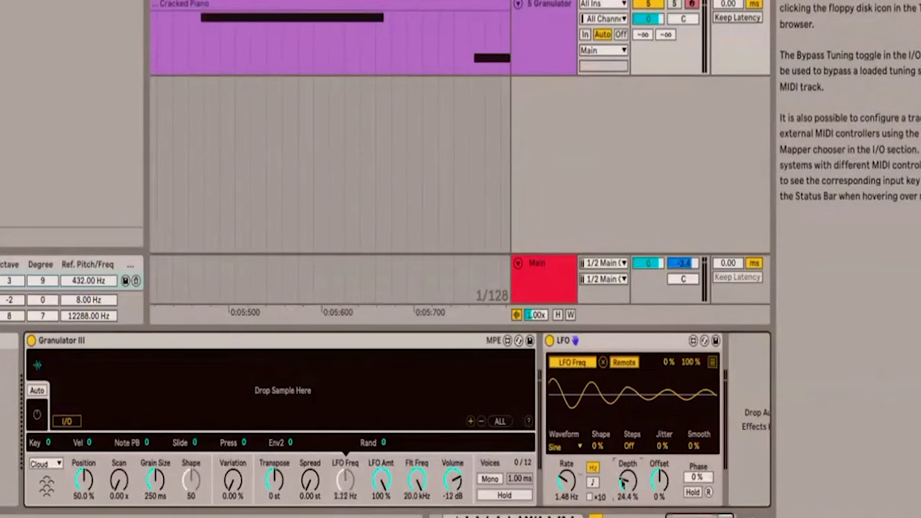
drag(660, 481, 660, 443)
drag(630, 484, 631, 484)
drag(662, 482, 656, 507)
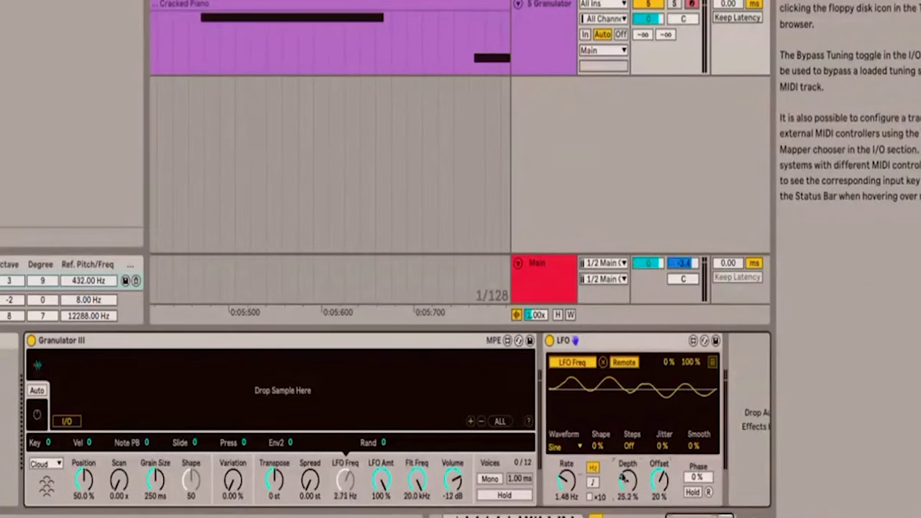
- Switch the LFO mapping back to modulation mode and set the waveform's shape to about 60%
click(634, 364)
click(344, 480)
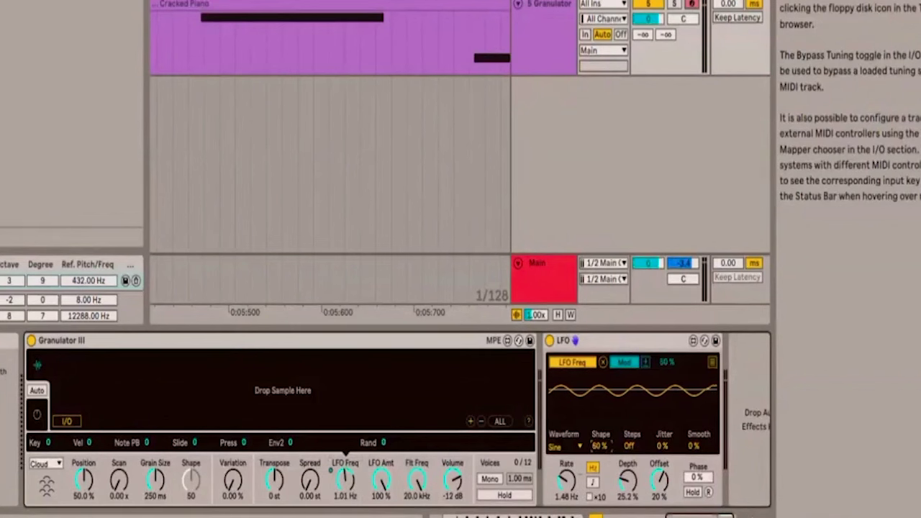
mouse_move(603, 447)
mouse_down()
mouse_move(612, 443)
mouse_move(606, 453)
mouse_up()
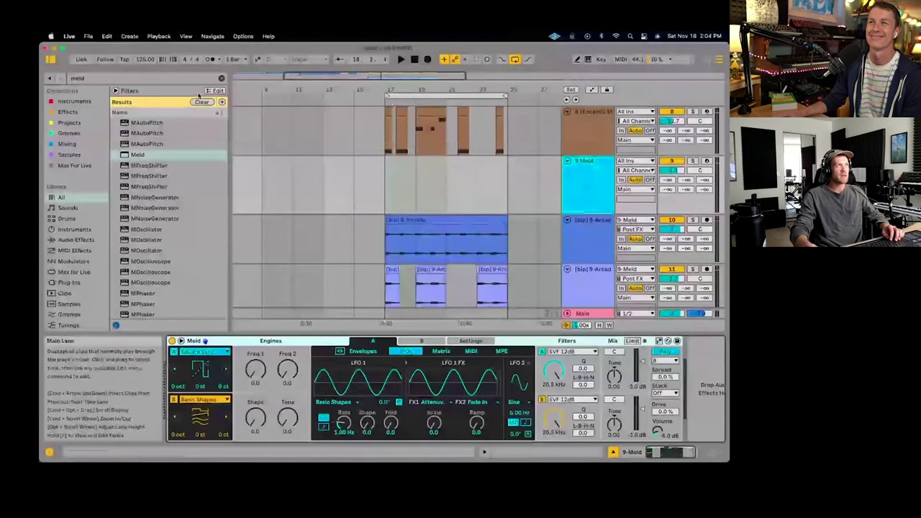
- Clear the "meld" search from the browser and make the browser slightly narrower
click(201, 101)
drag(229, 115, 214, 115)
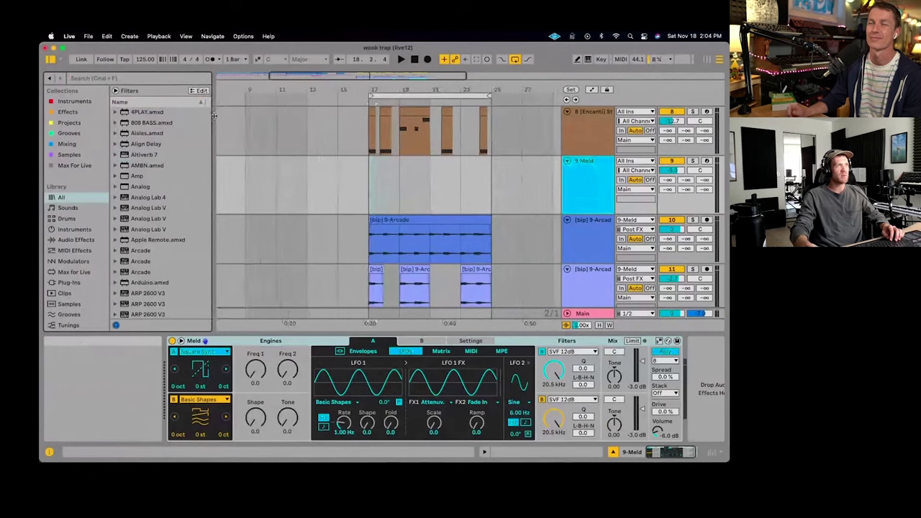
scroll(337, 249, up, 2)
scroll(340, 250, right, 3)
scroll(340, 250, up, 2)
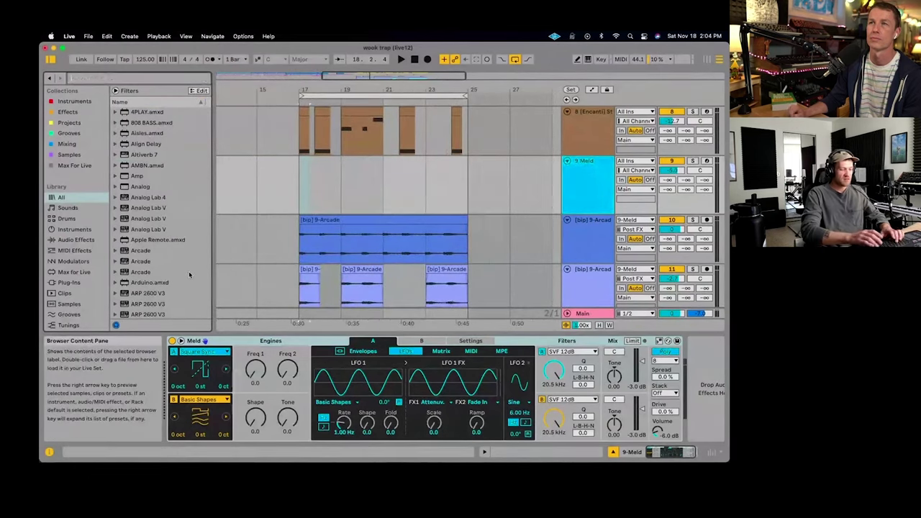
- Search the browser for "performan"
key(super+f)
text(performan)
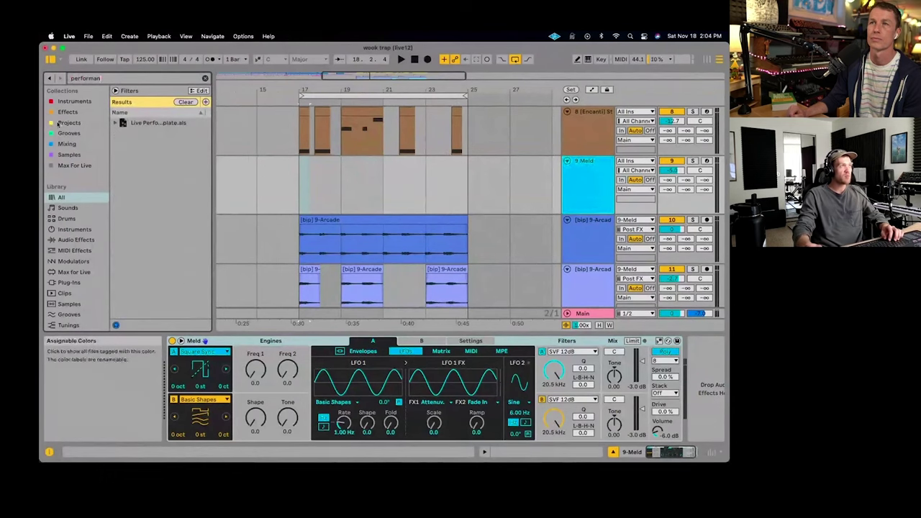
- Widen the browser and add the Performer device from Performance Pack by Iftah to the Main track
scroll(59, 123, down, 3)
click(65, 300)
double_click(166, 156)
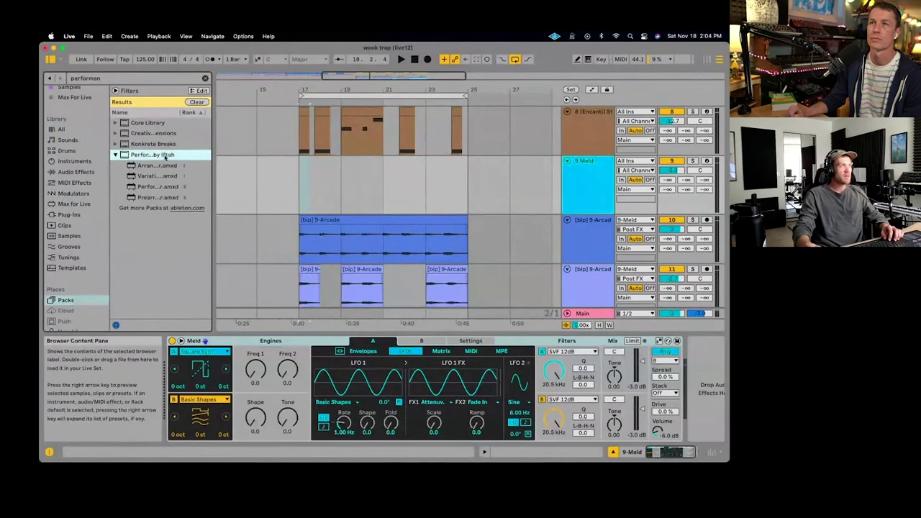
drag(211, 149, 257, 150)
click(153, 187)
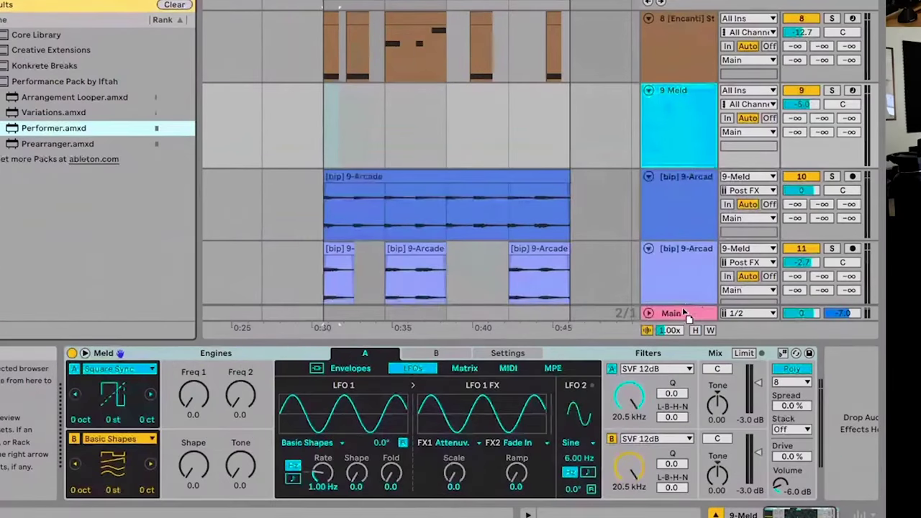
drag(683, 314, 680, 315)
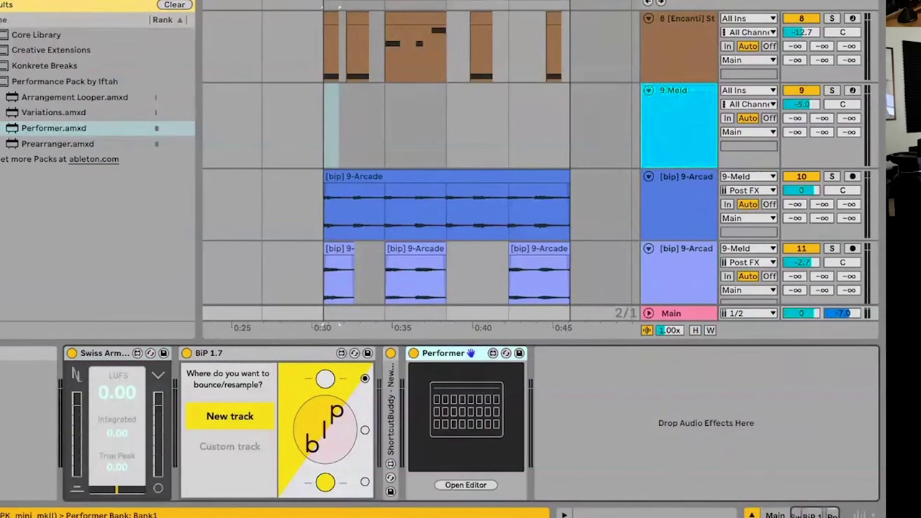
- Open the Performer editor, add two medium dials and place them side by side in the control area
click(465, 487)
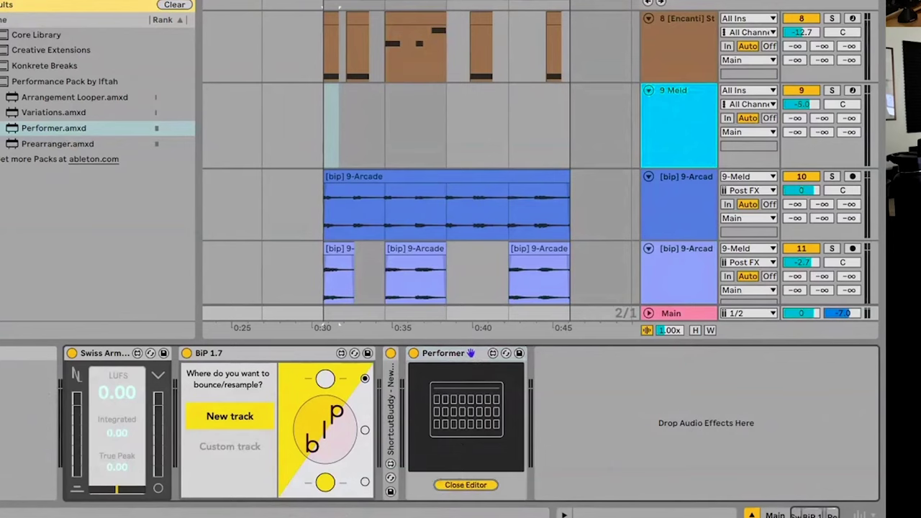
drag(374, 18, 423, 0)
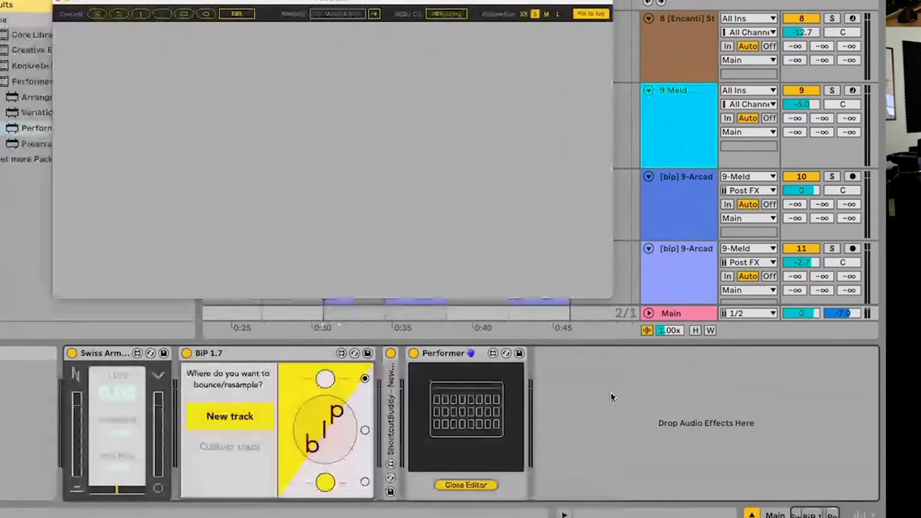
click(119, 13)
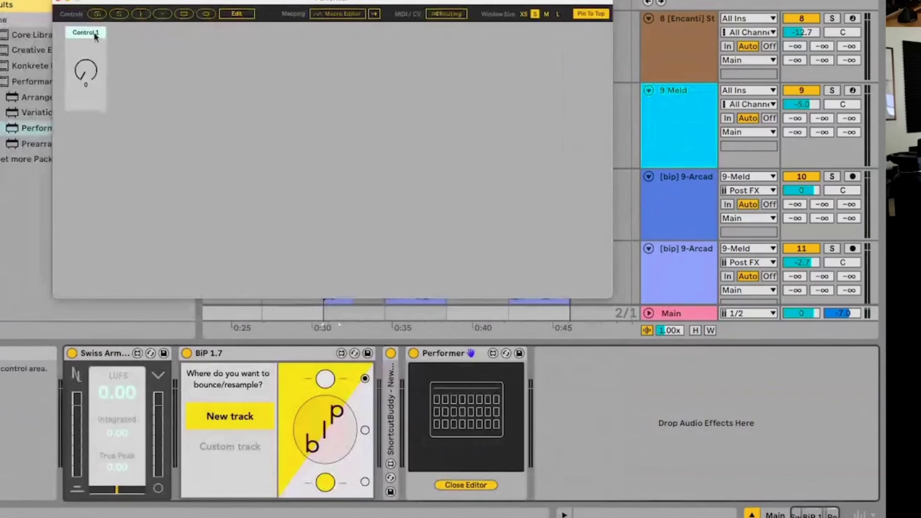
click(234, 13)
drag(87, 33, 185, 105)
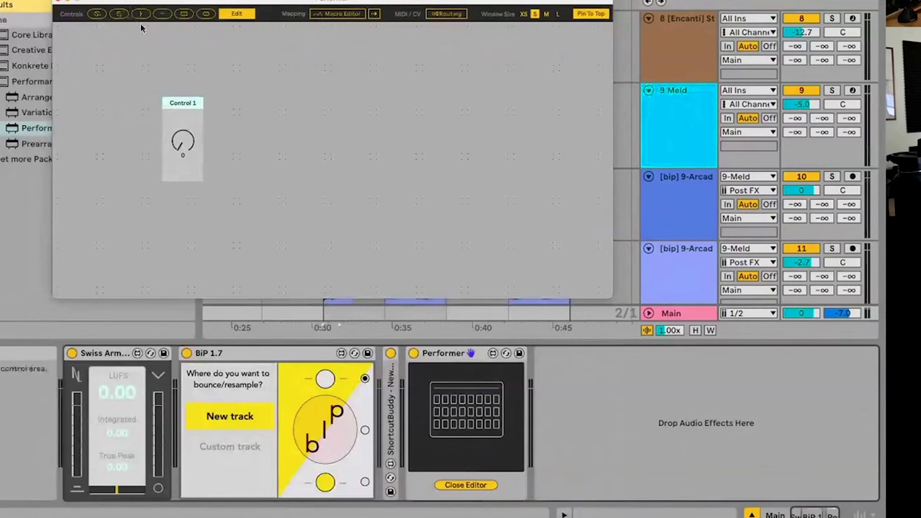
click(118, 13)
drag(134, 29, 226, 105)
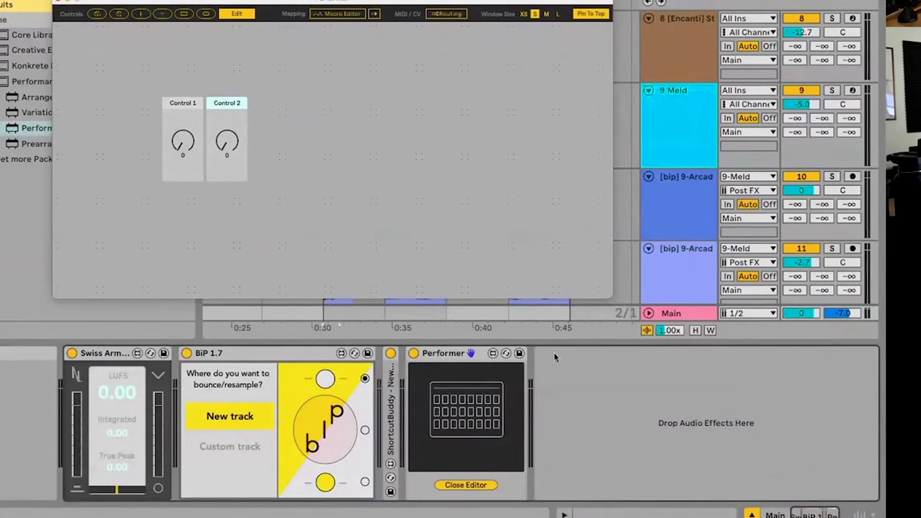
- Close and reopen the Performer editor view, and add a toggle and a horizontal slider beside the two dials
key(super+w)
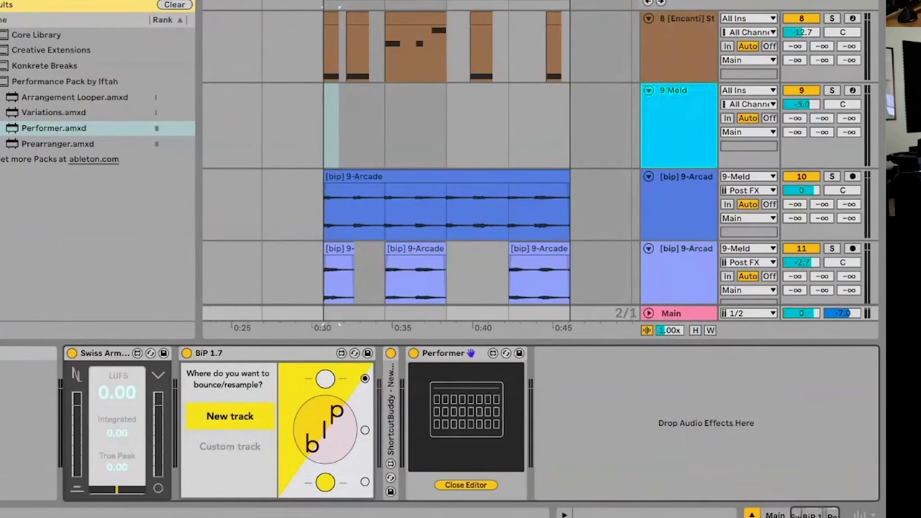
click(458, 356)
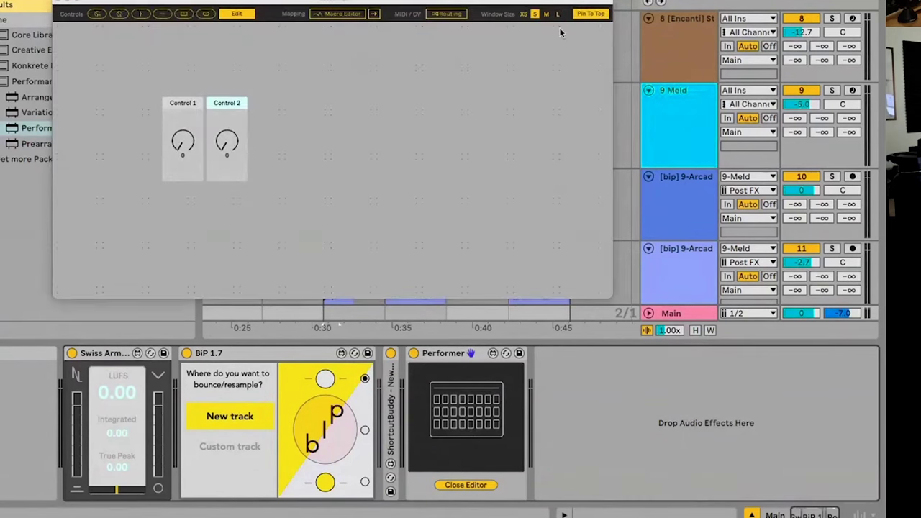
click(184, 16)
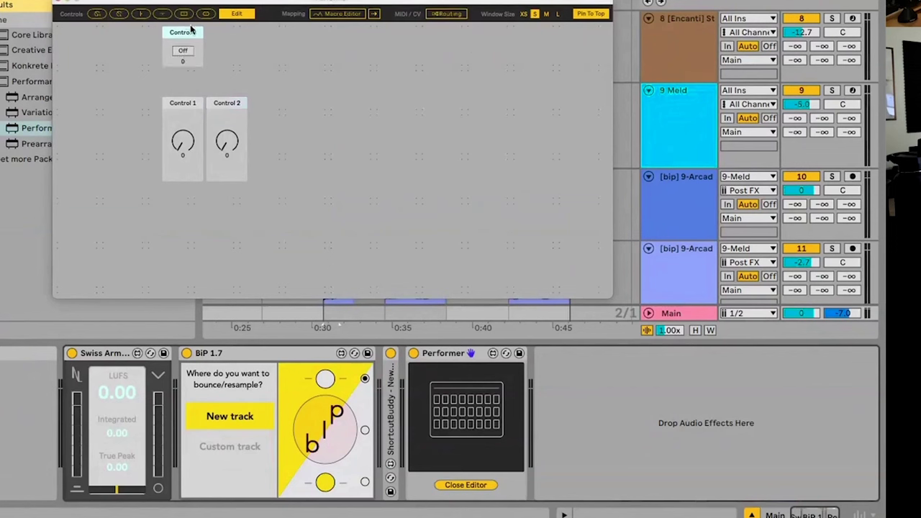
drag(186, 35, 309, 118)
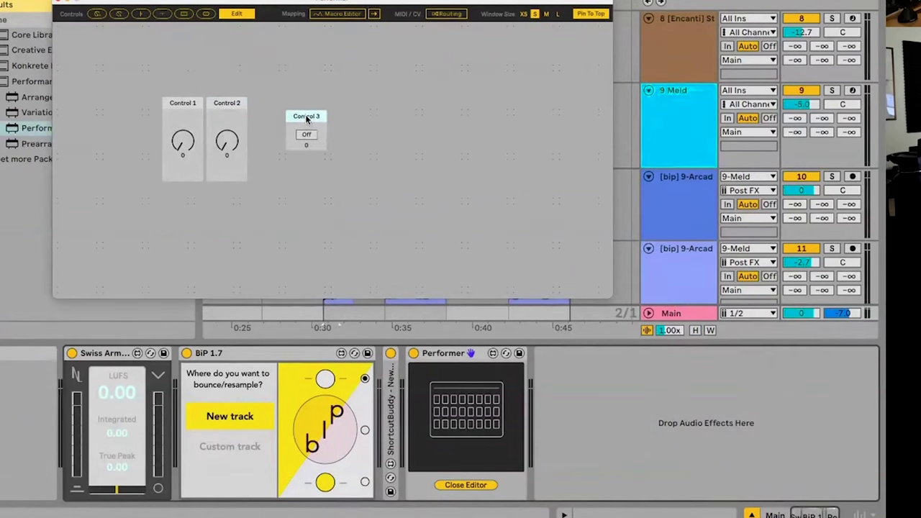
click(163, 14)
drag(237, 31, 385, 115)
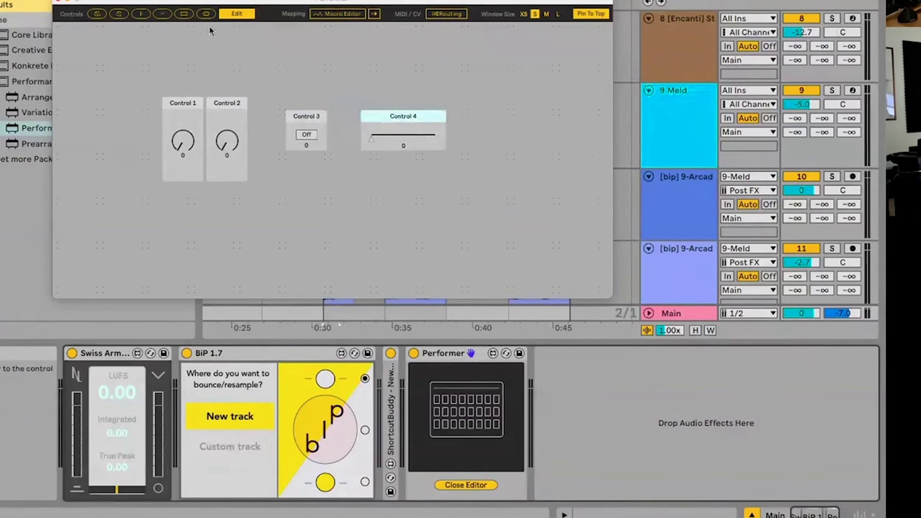
- Show Performer's macro editor and select the Control 3 toggle, checking its control options without changing them
click(346, 14)
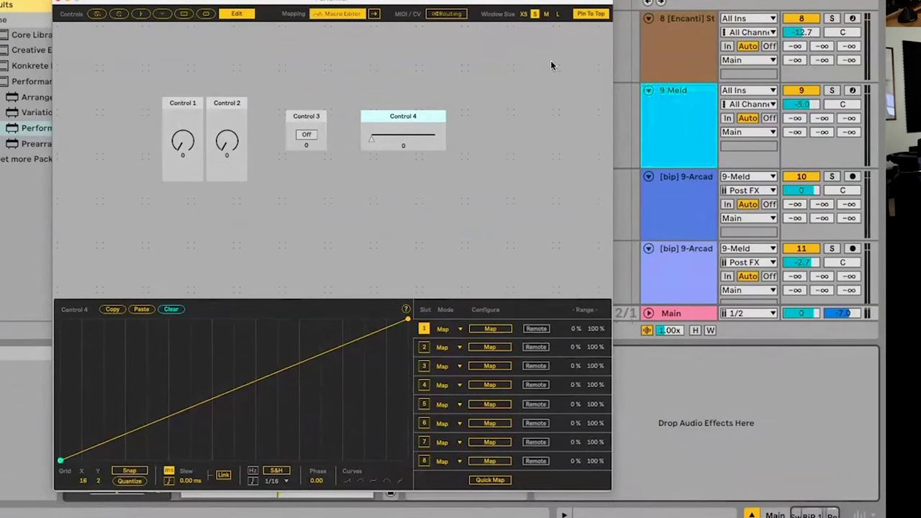
right_click(317, 118)
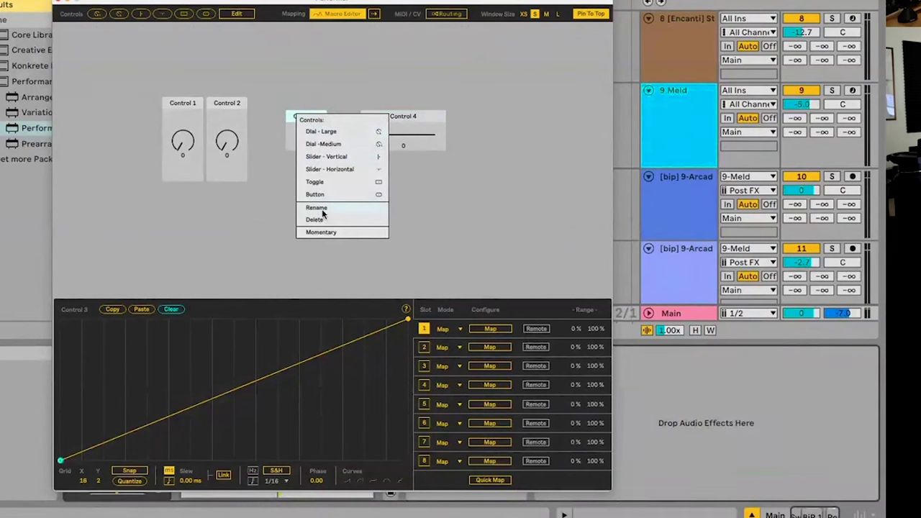
click(417, 149)
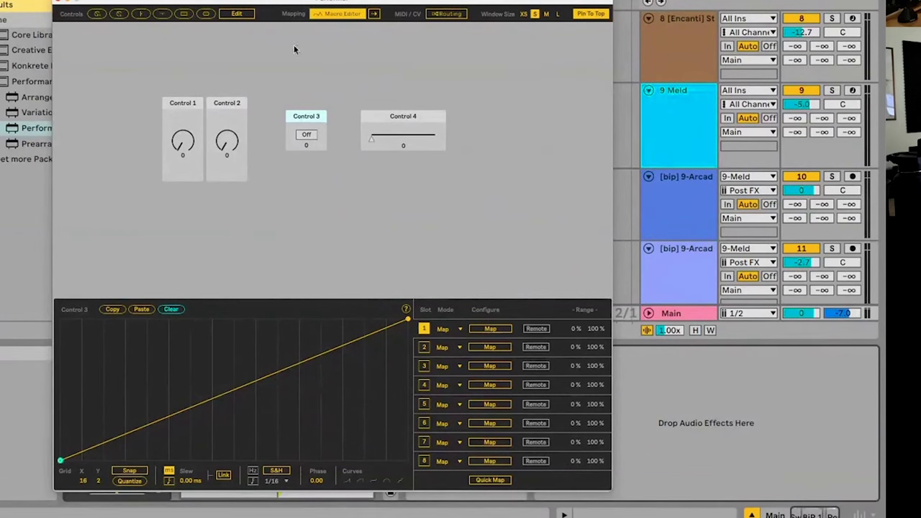
- Examine Control 3's mapping slots 1 to 3 and the mode choices for slot 1
drag(270, 2, 308, 0)
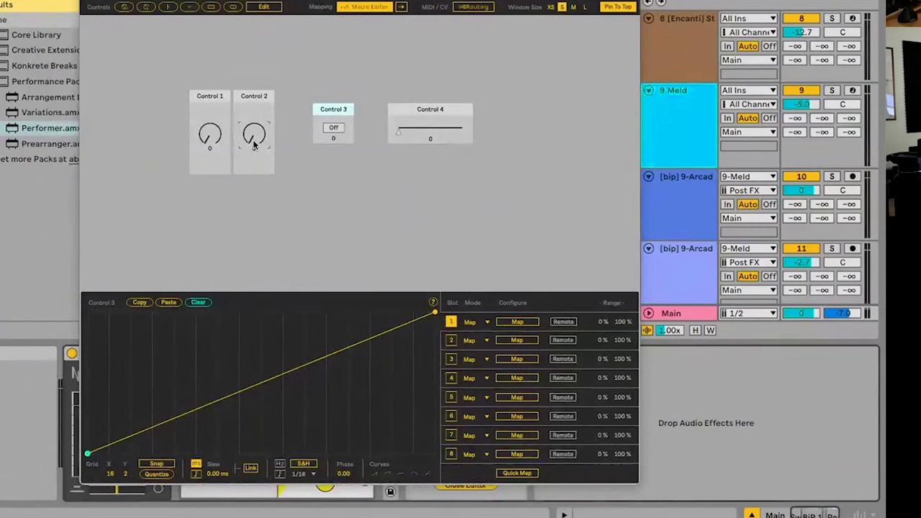
drag(237, 2, 301, 13)
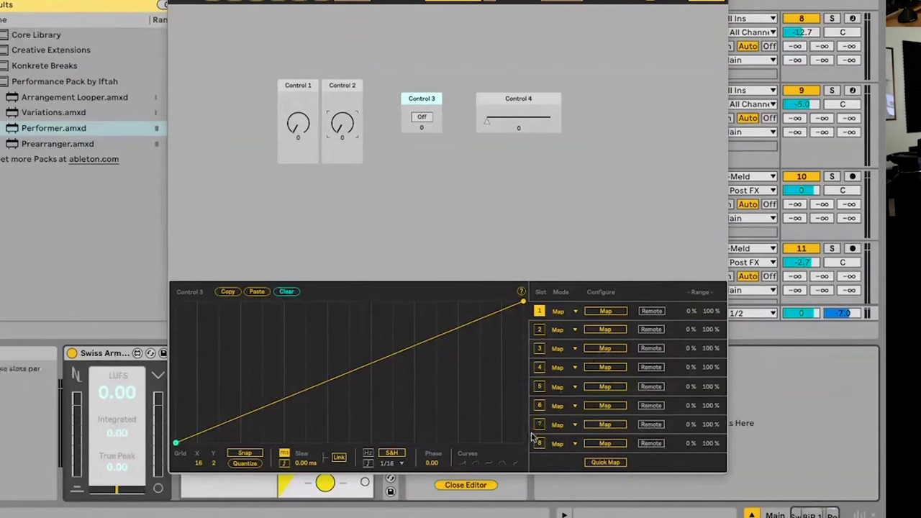
click(540, 329)
click(541, 348)
click(540, 311)
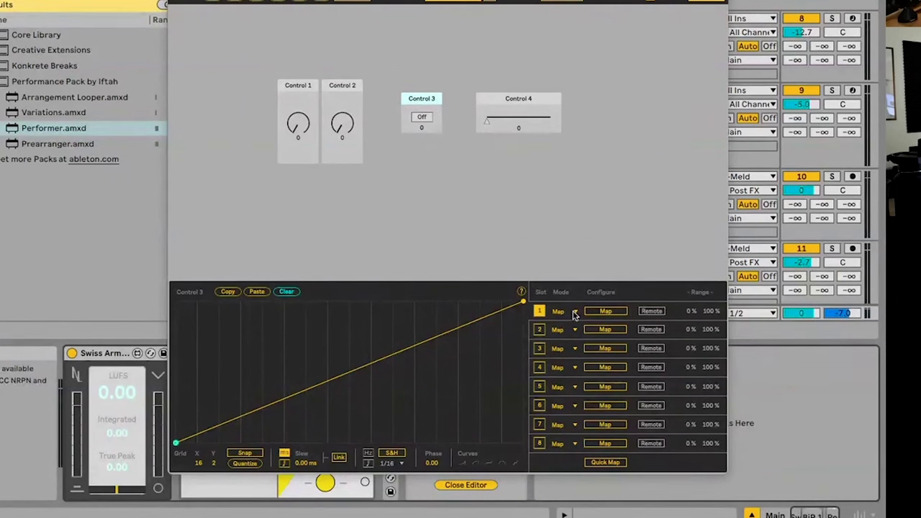
drag(403, 1, 512, 0)
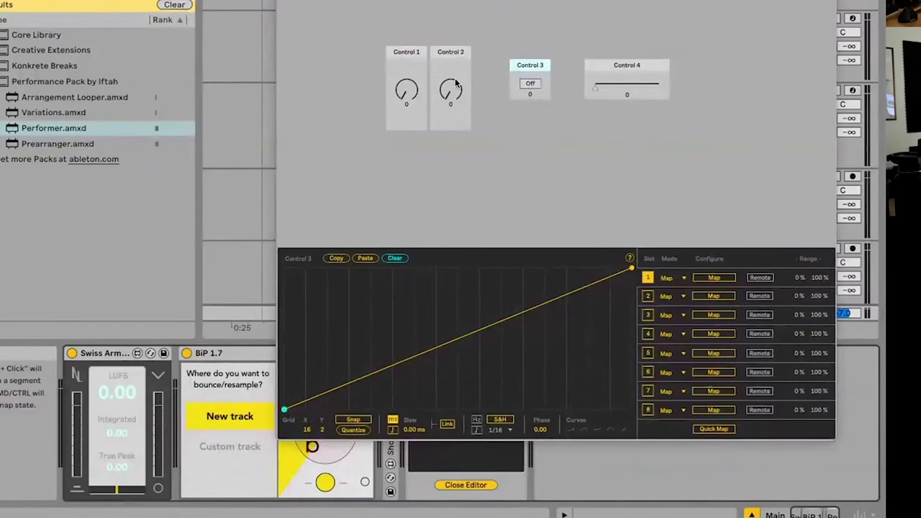
click(454, 83)
right_click(452, 52)
click(618, 172)
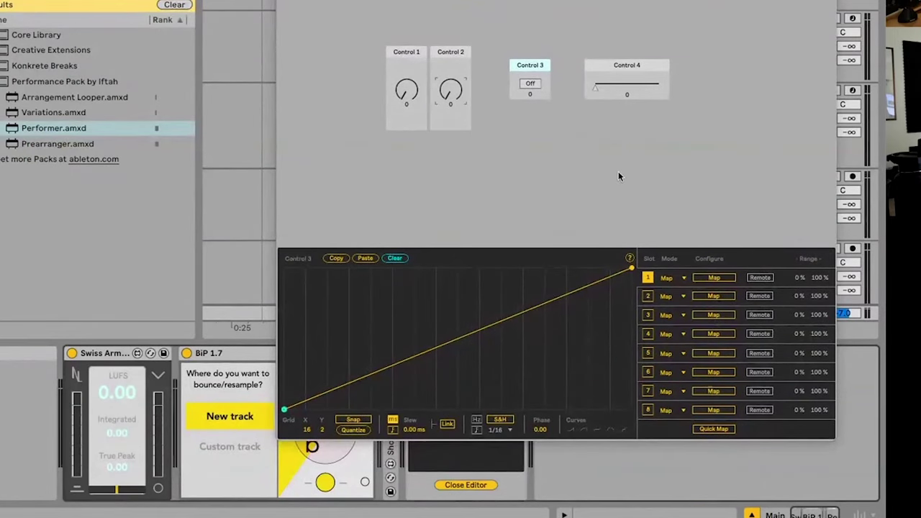
click(684, 279)
click(684, 283)
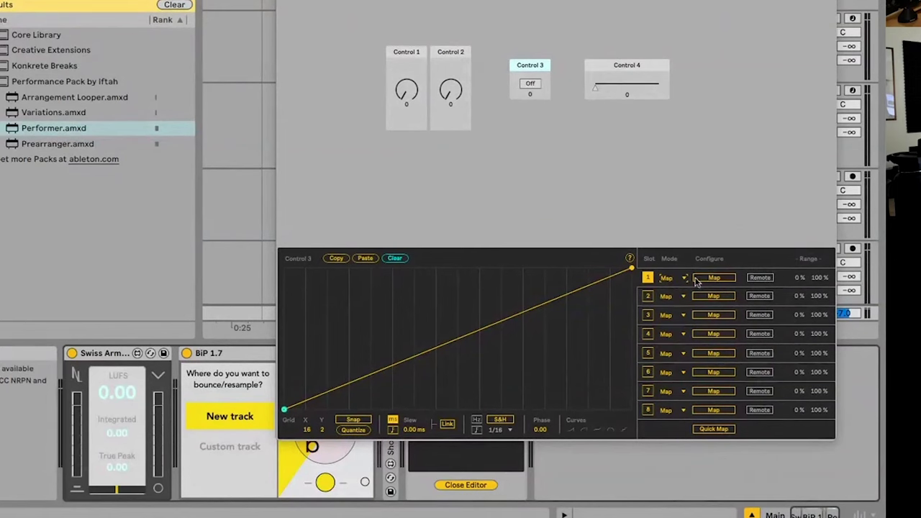
- Map Control 3's slot 1 to the Roar low-band filter frequency on track 8 and set the range minimum to 51%
click(714, 277)
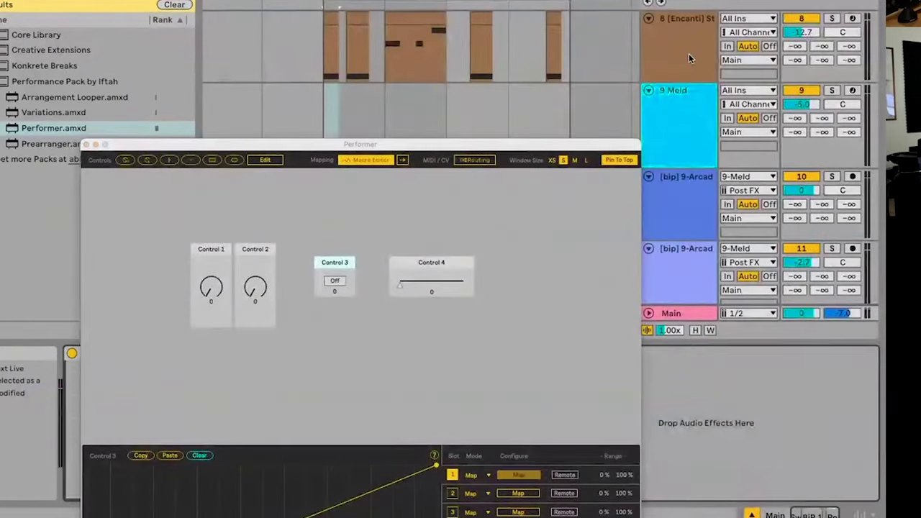
click(688, 54)
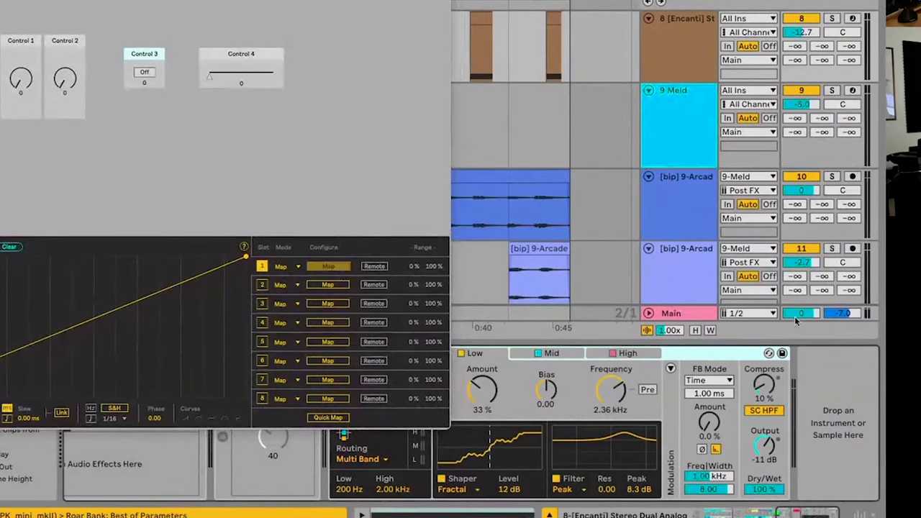
click(611, 392)
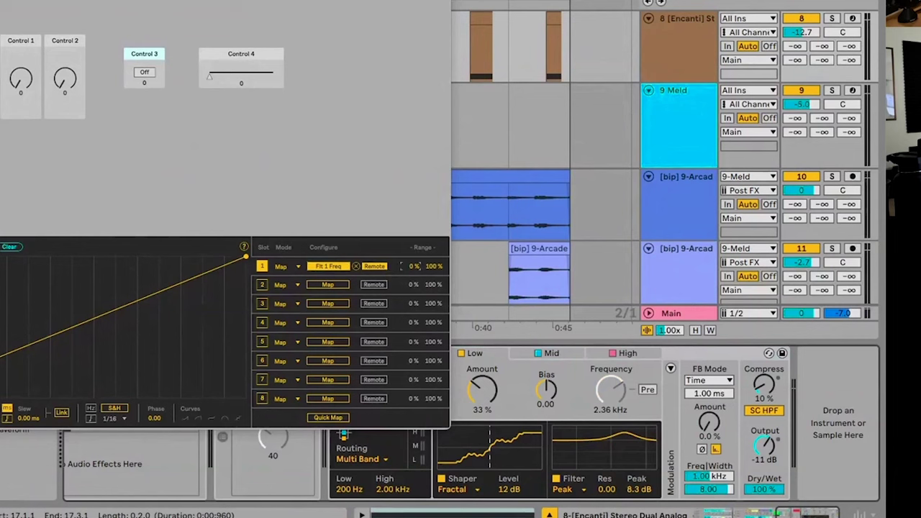
drag(402, 267, 402, 253)
drag(413, 266, 413, 230)
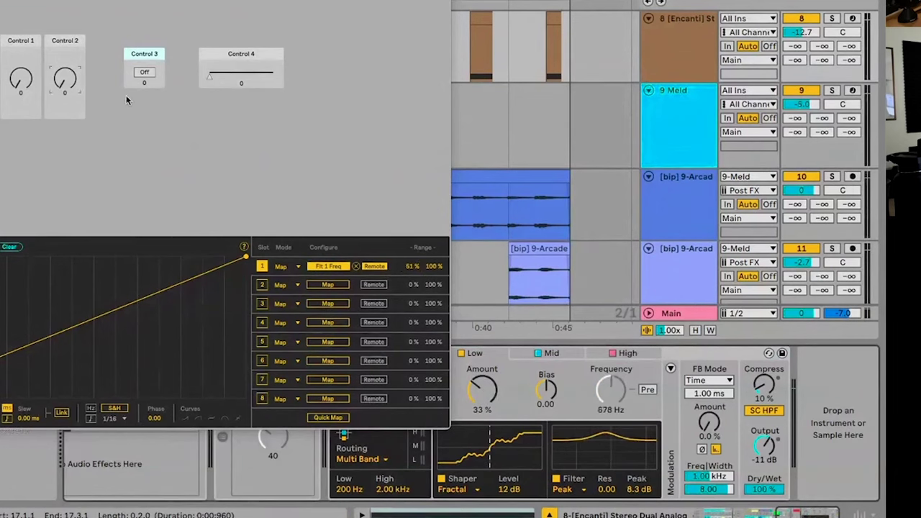
- Turn MIDI mapping mode on to look at Performer's mappable controls, and turn it off again
key(ctrl+m)
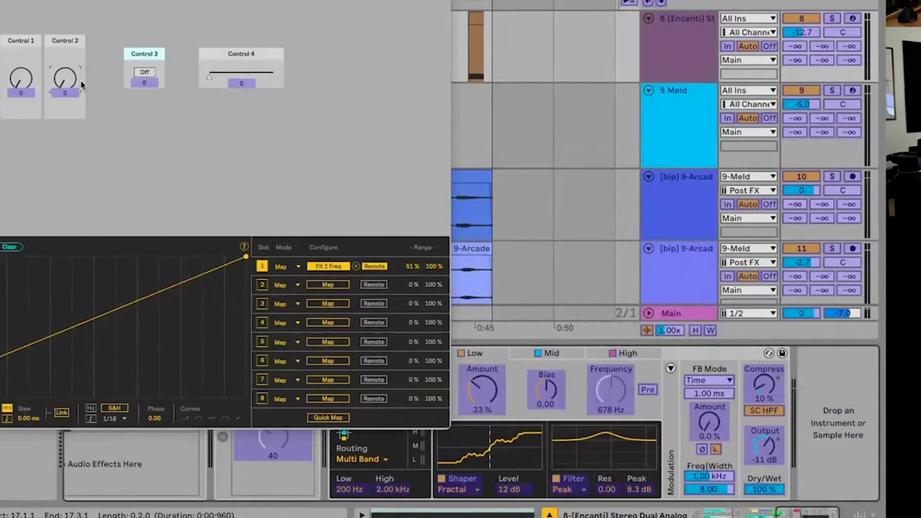
key(super+m)
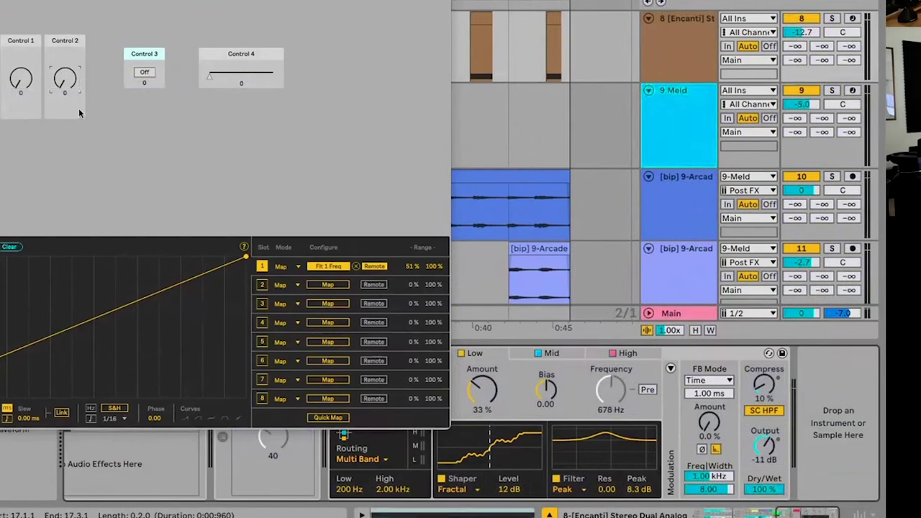
- Add a breakpoint to the slot 1 mapping curve and try several positions, leaving it on the straight diagonal
drag(58, 324, 118, 365)
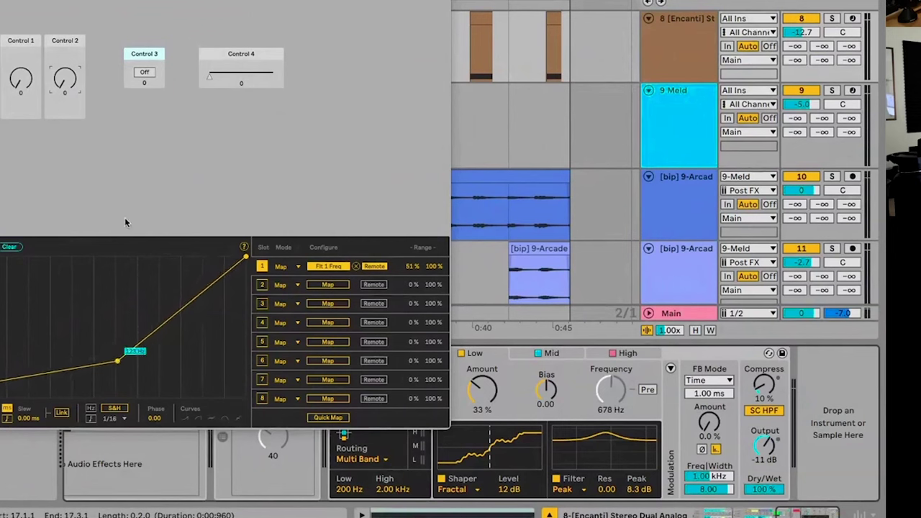
drag(117, 364, 156, 362)
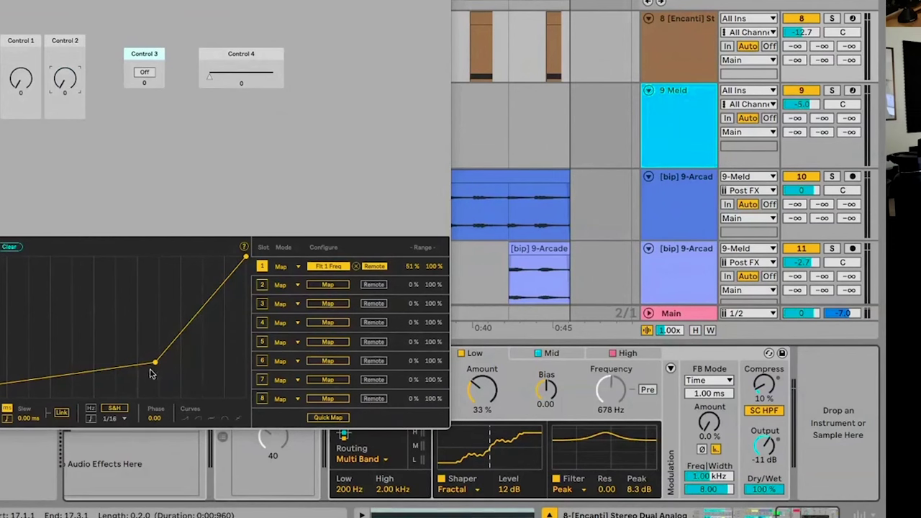
drag(154, 363, 102, 367)
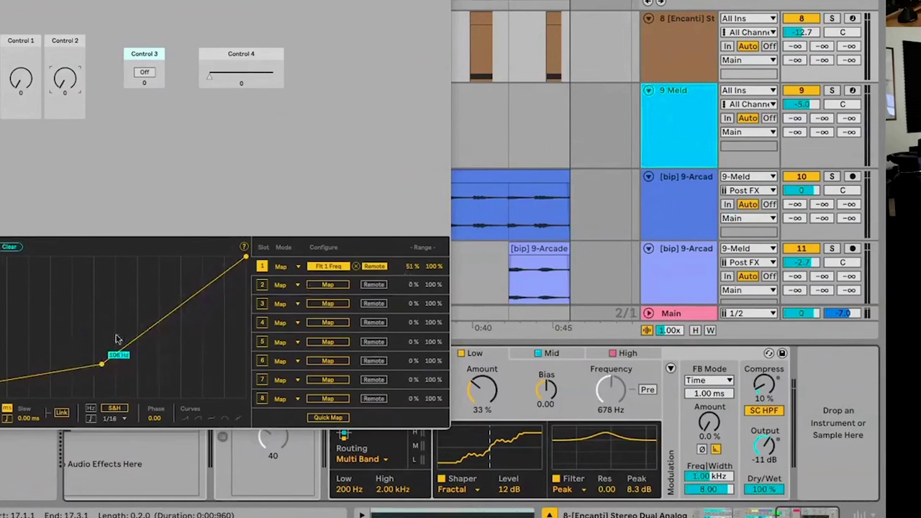
drag(104, 370, 62, 332)
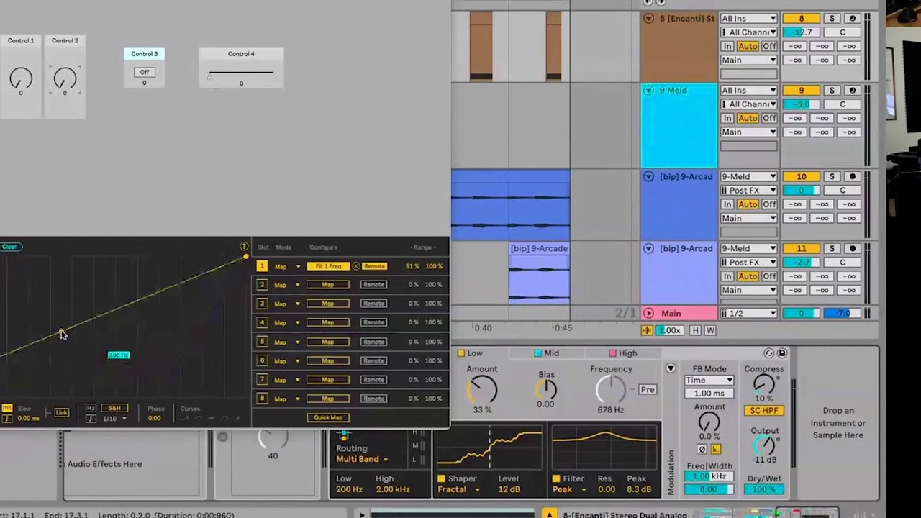
- Reshape the slot 1 mapping curve with a zero-level breakpoint near its end and a vertical jump before it
drag(190, 279, 201, 347)
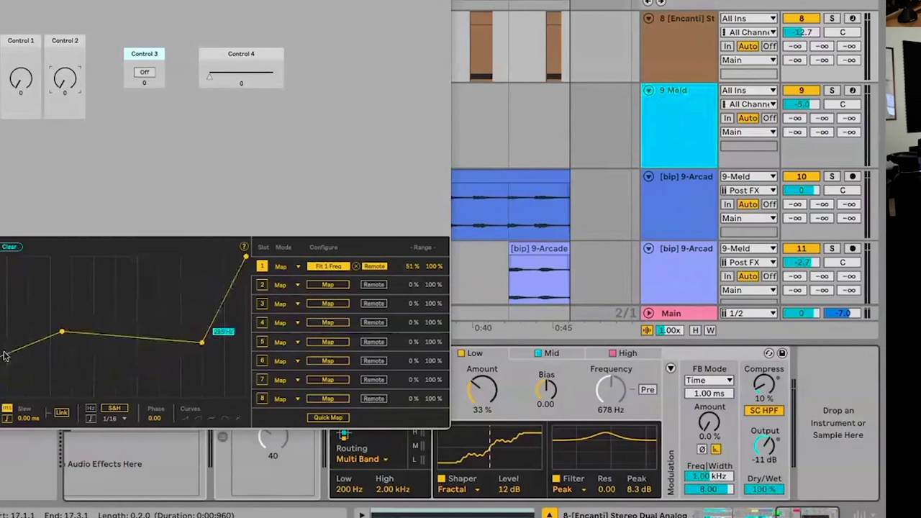
drag(0, 364, 0, 347)
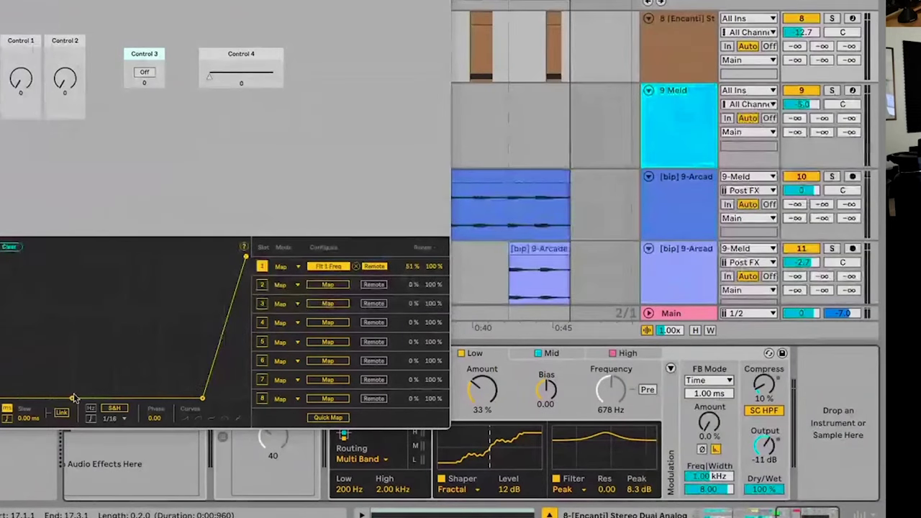
drag(73, 398, 72, 319)
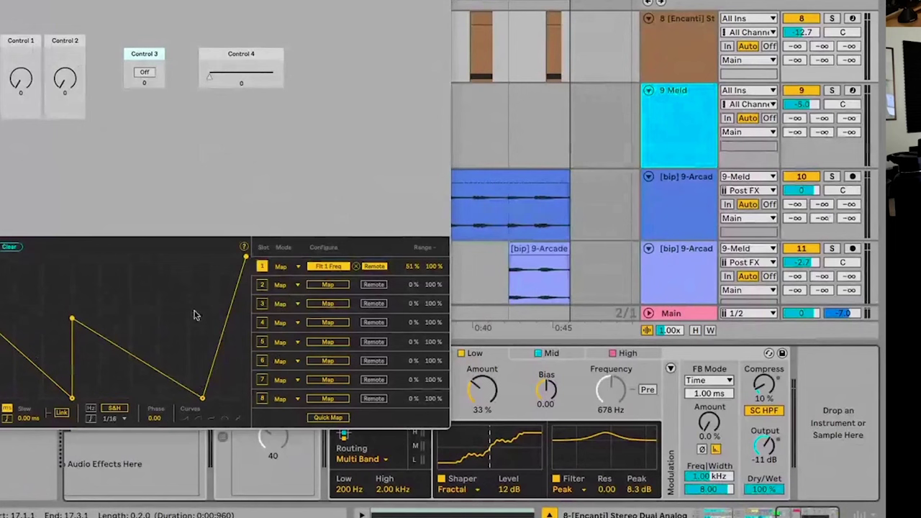
- Examine the mapping modes available for slot 1 and Performer's CV and MIDI output settings, and select Control 4
click(287, 266)
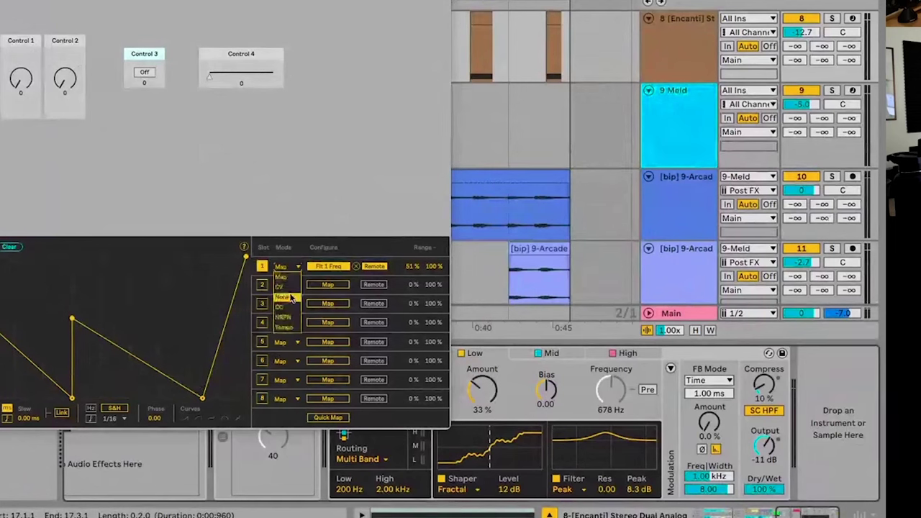
click(85, 294)
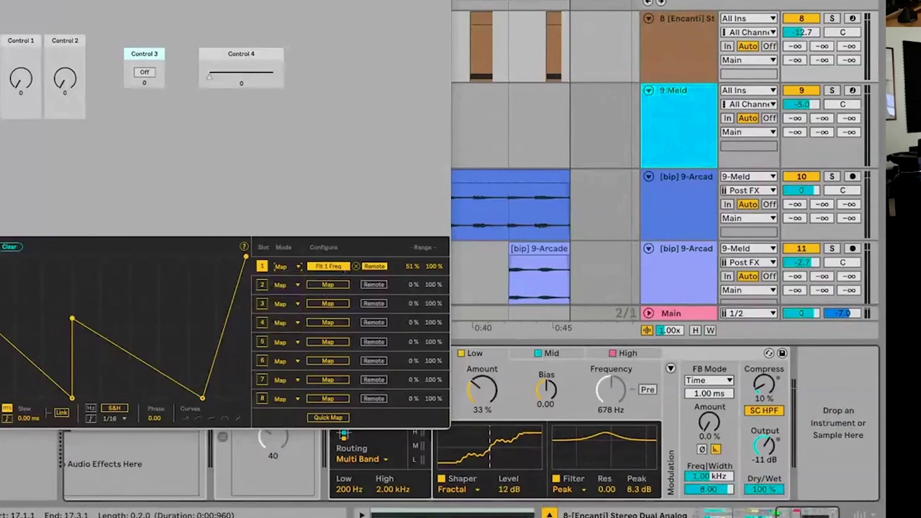
drag(223, 1, 230, 2)
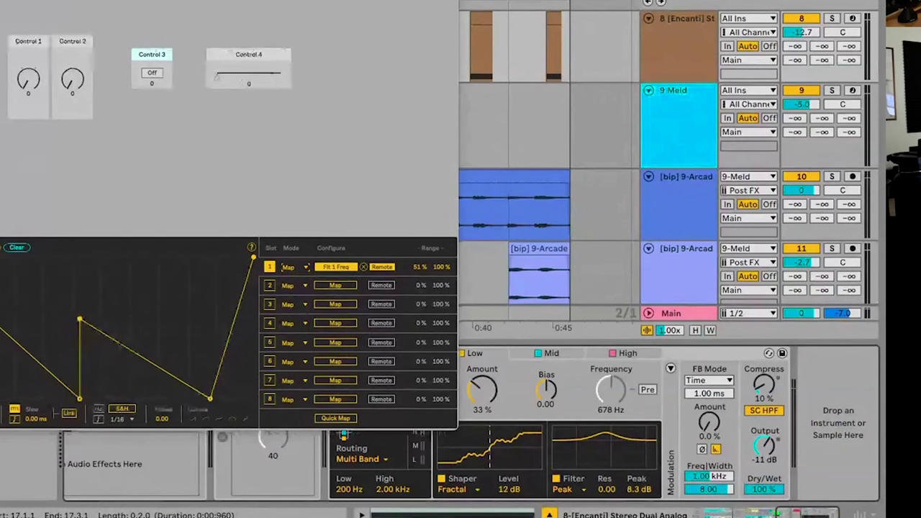
drag(230, 2, 248, 8)
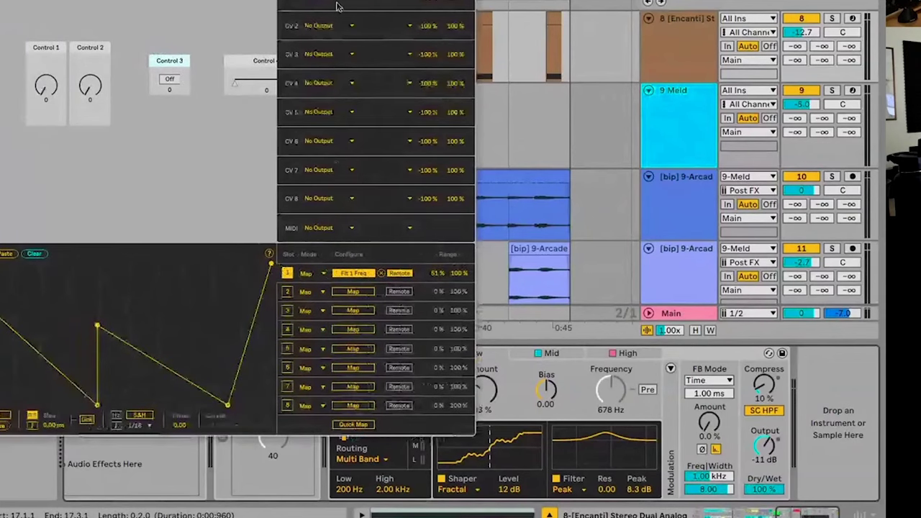
click(377, 1)
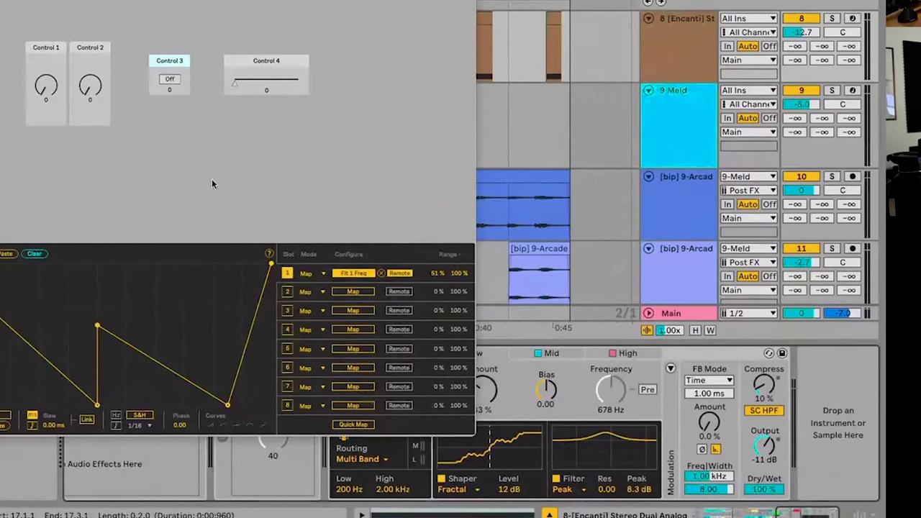
click(267, 61)
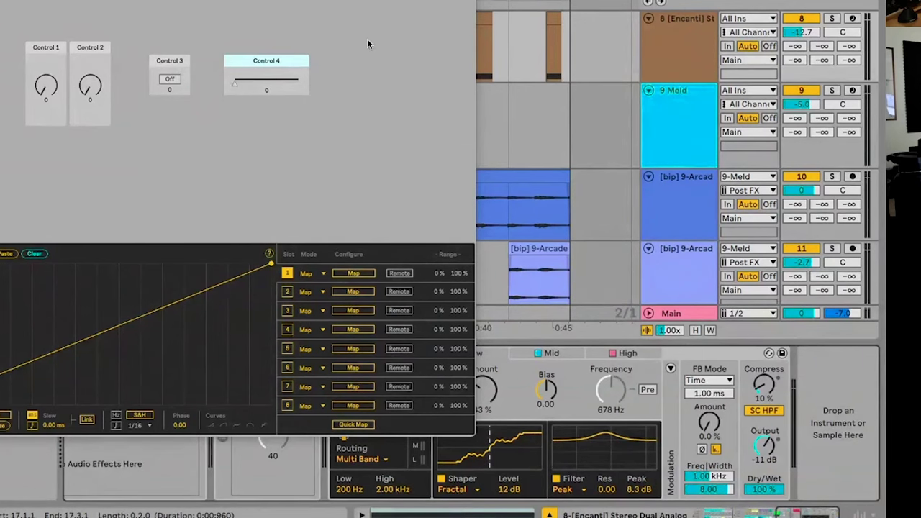
- Close the Performer editor and add the Variations device from Performance Pack by Iftah after Roar on track 8
key(super+w)
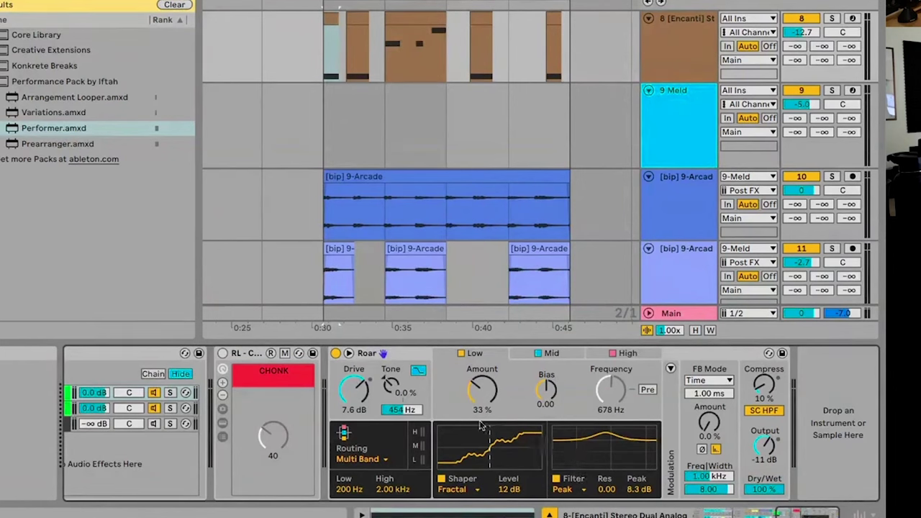
click(43, 109)
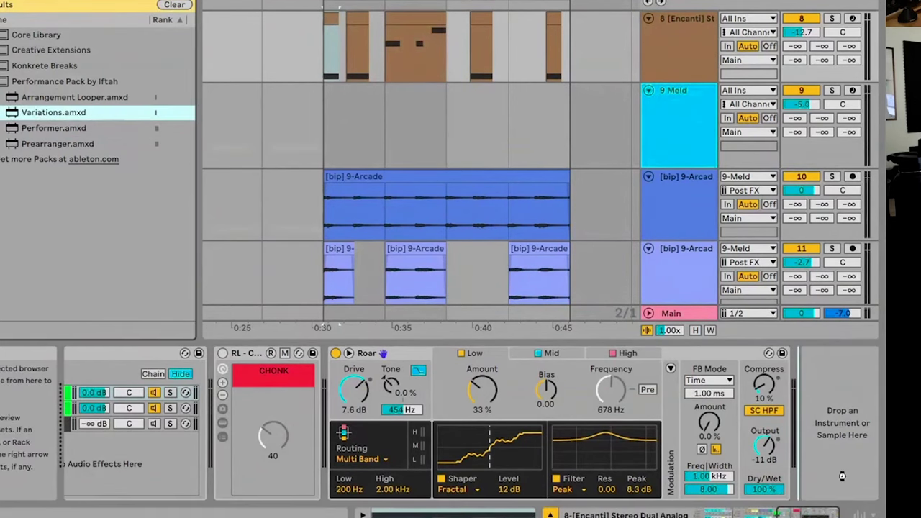
drag(841, 474, 838, 461)
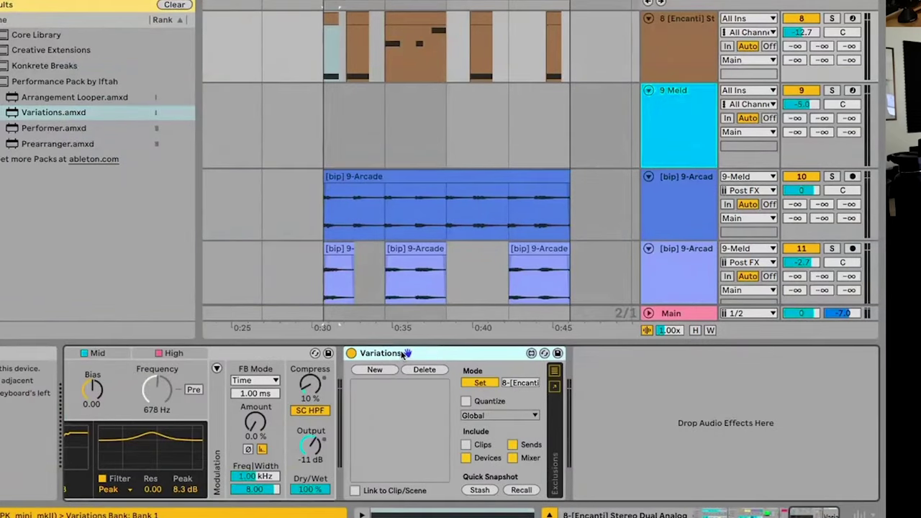
- Group Roar into an Audio Effect Rack and show the rack's macro controls and macro variations
scroll(396, 356, left, 5)
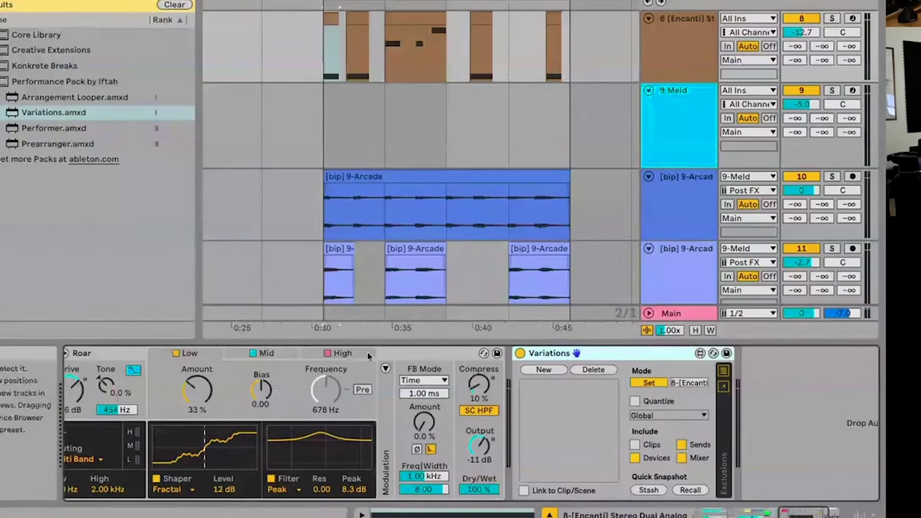
click(408, 353)
scroll(266, 388, left, 3)
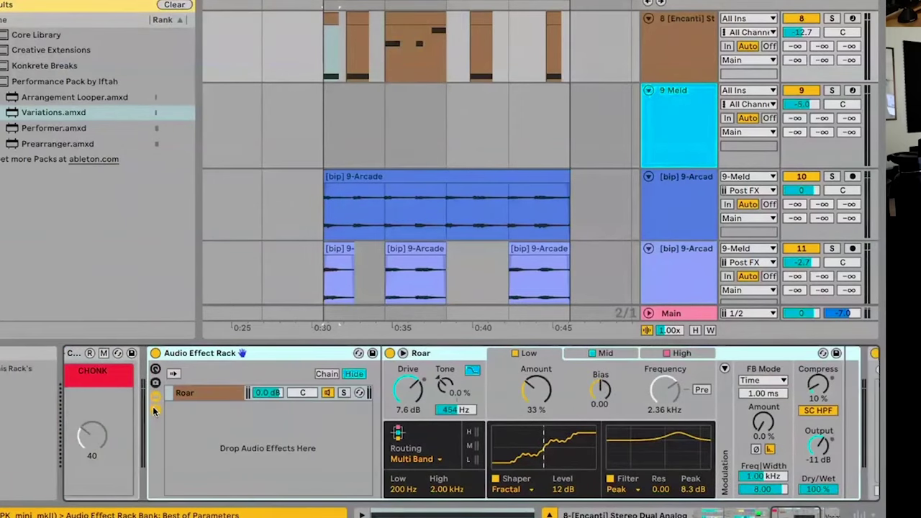
click(154, 412)
click(155, 383)
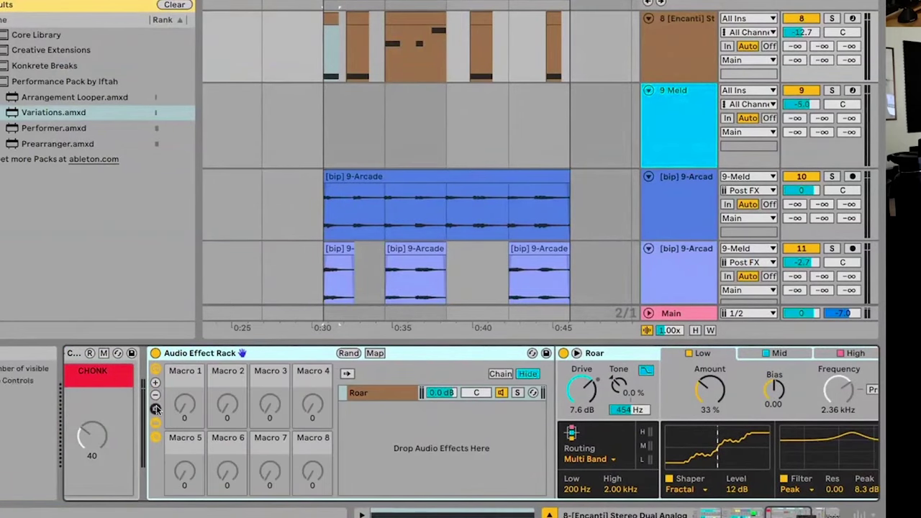
click(155, 408)
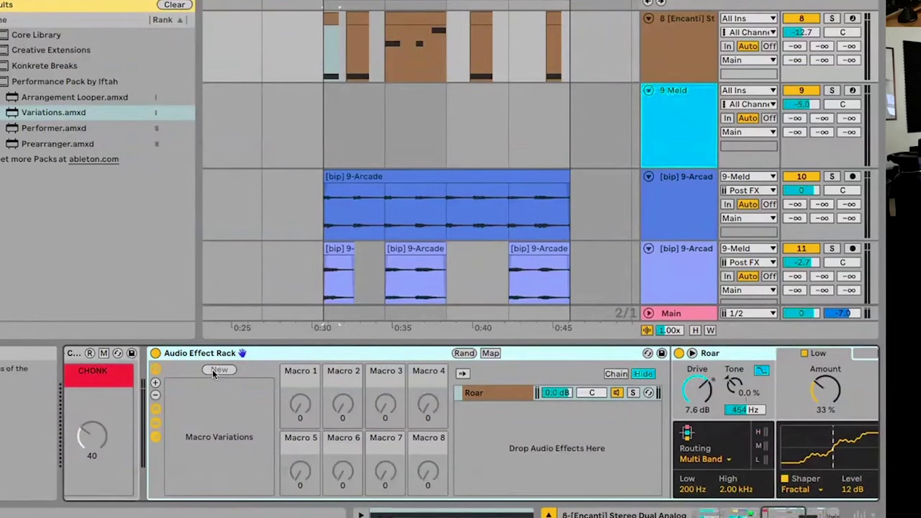
- Collapse the rack to its macro controls only and store a first variation in the Variations device
click(155, 436)
click(155, 423)
click(155, 409)
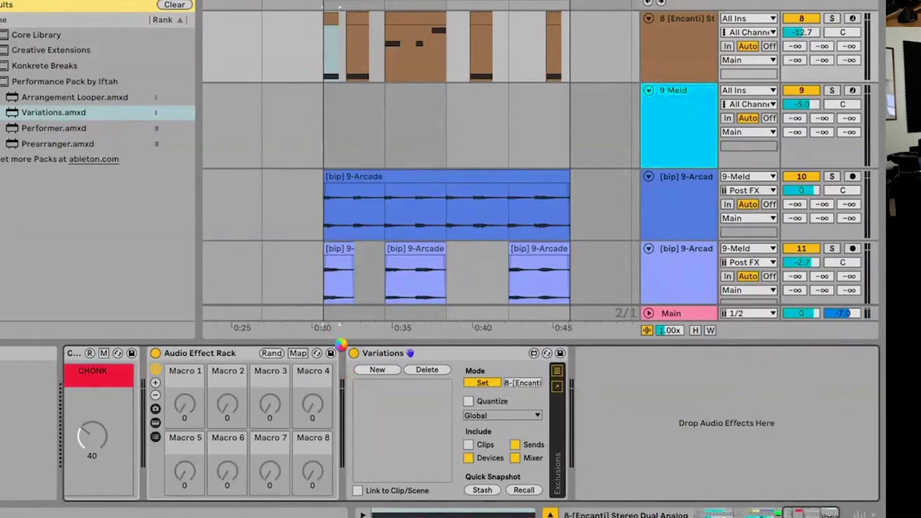
click(378, 369)
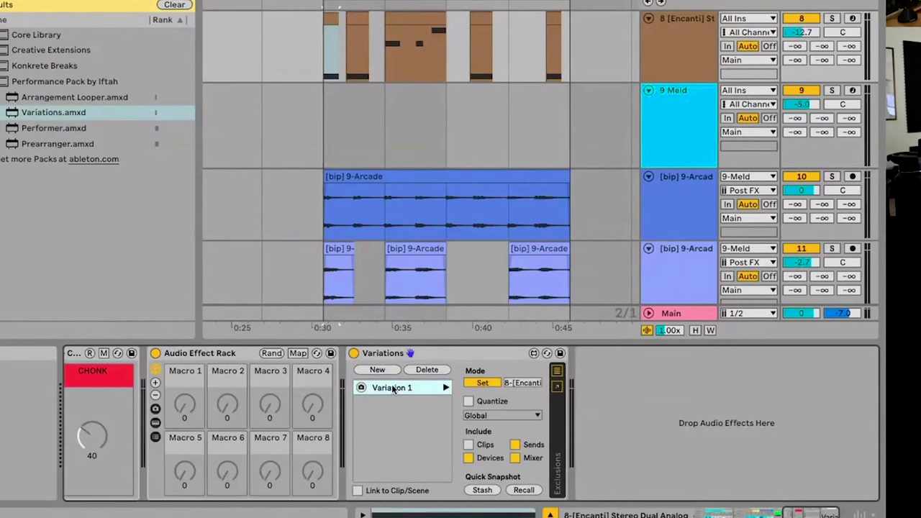
- Switch to Session View, create empty clips on track 2 in scenes 3 and 5 and on track 3 in scene 3, and start playback
key(Tab)
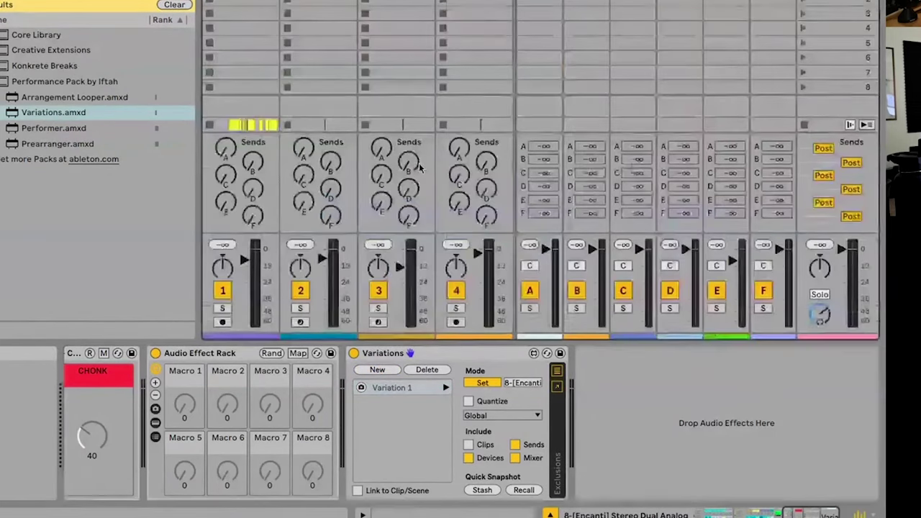
double_click(341, 36)
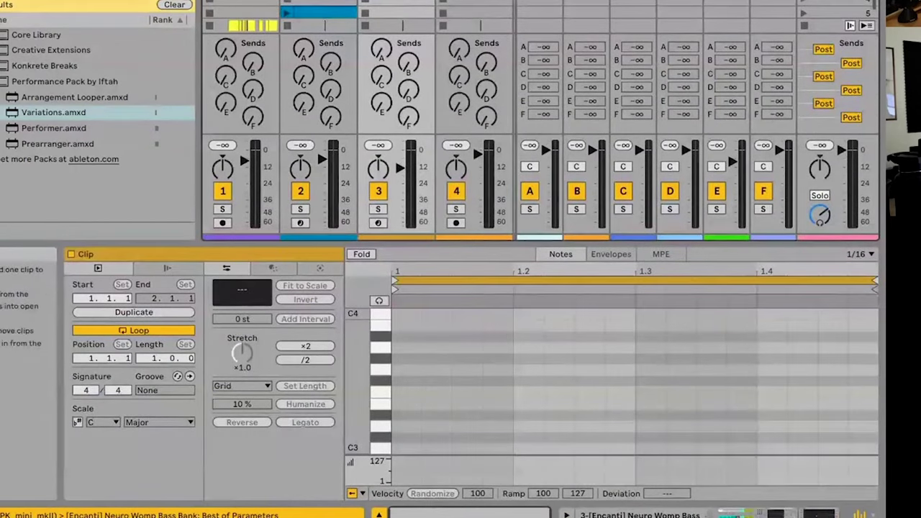
key(space)
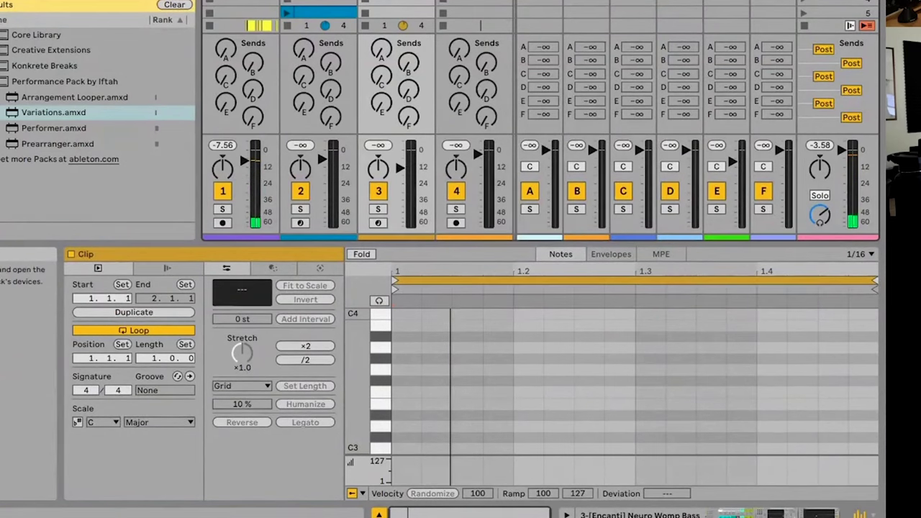
- View the Main track's devices and go back through the tracks to the Variations device on track 8
click(835, 1)
double_click(835, 1)
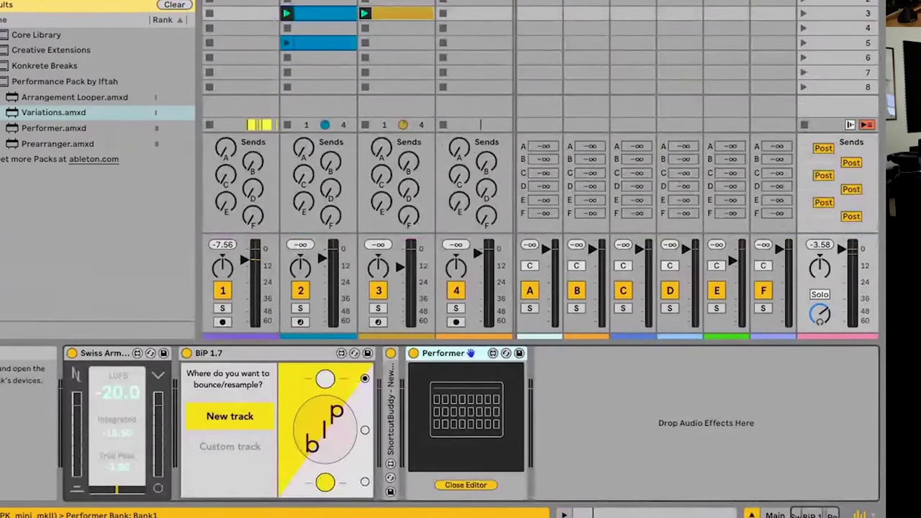
key(Left)
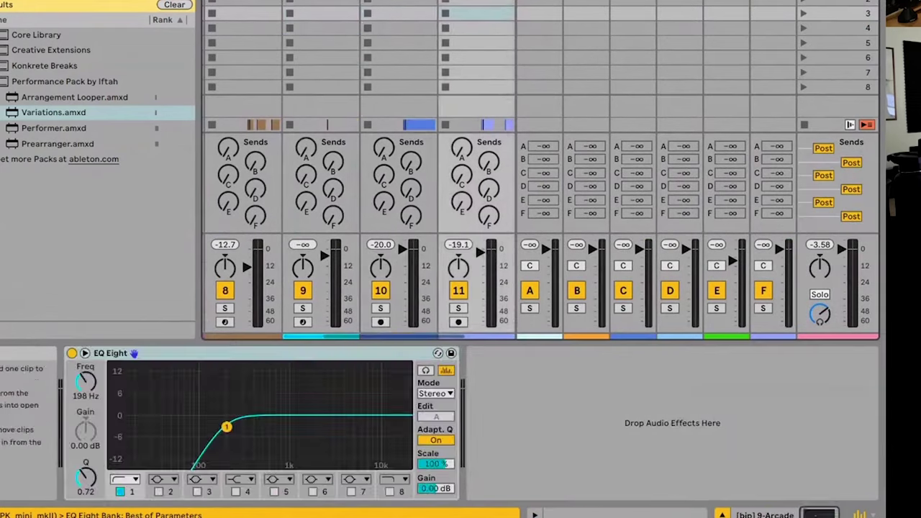
key(Left)
key(Right)
key(Left)
key(Left)
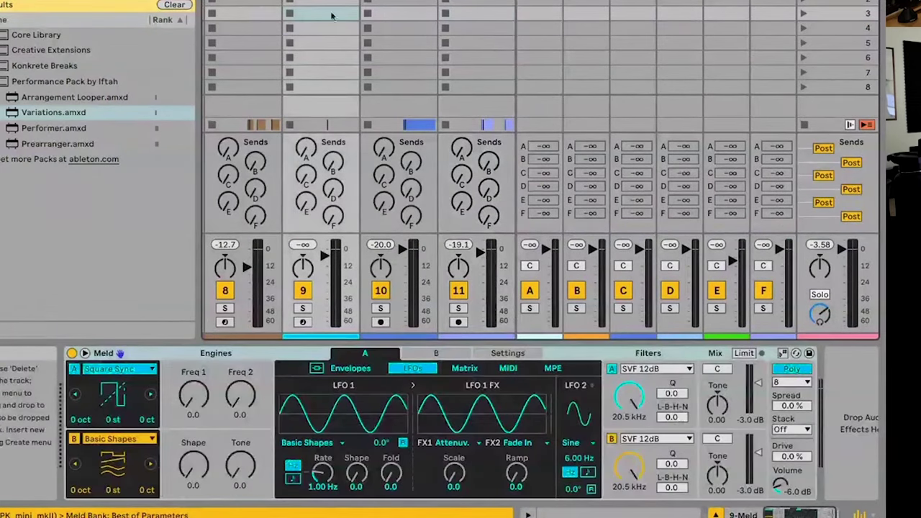
key(Left)
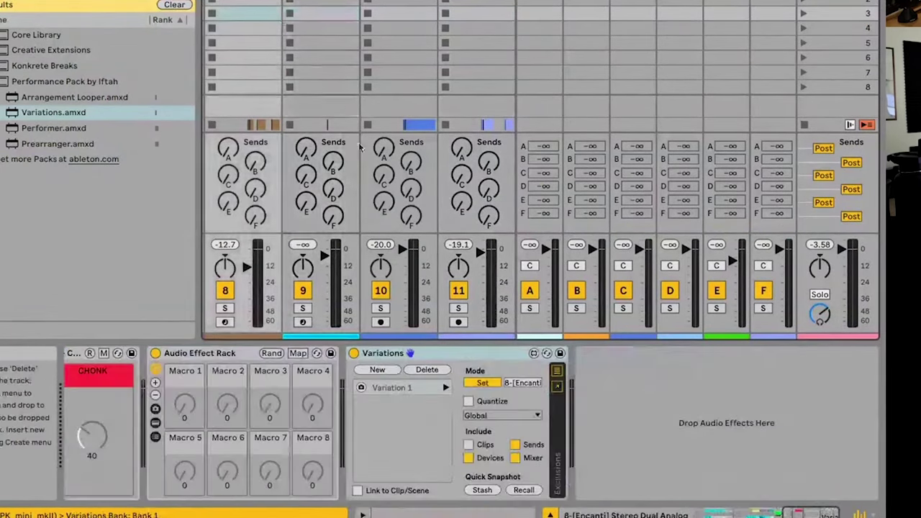
scroll(436, 86, left, 8)
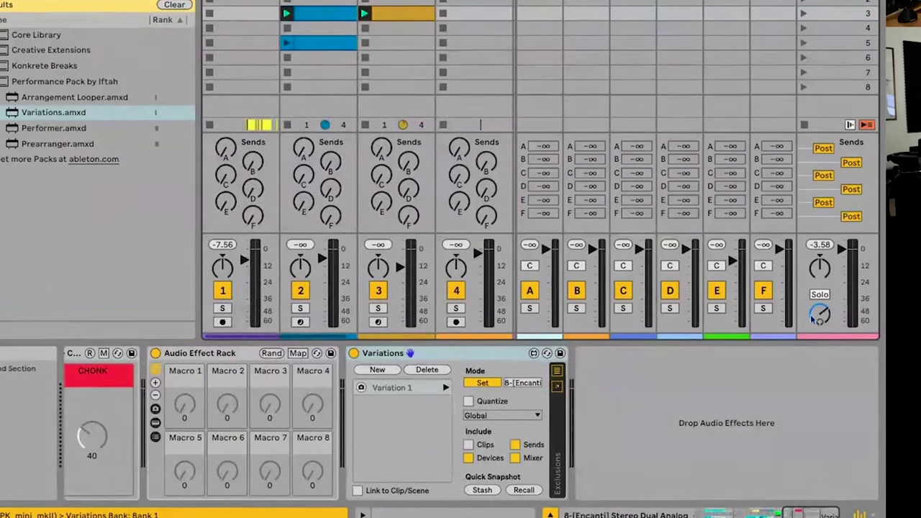
- Hide the return tracks in the Session View mixer to make room for tracks 2 to 9
click(845, 513)
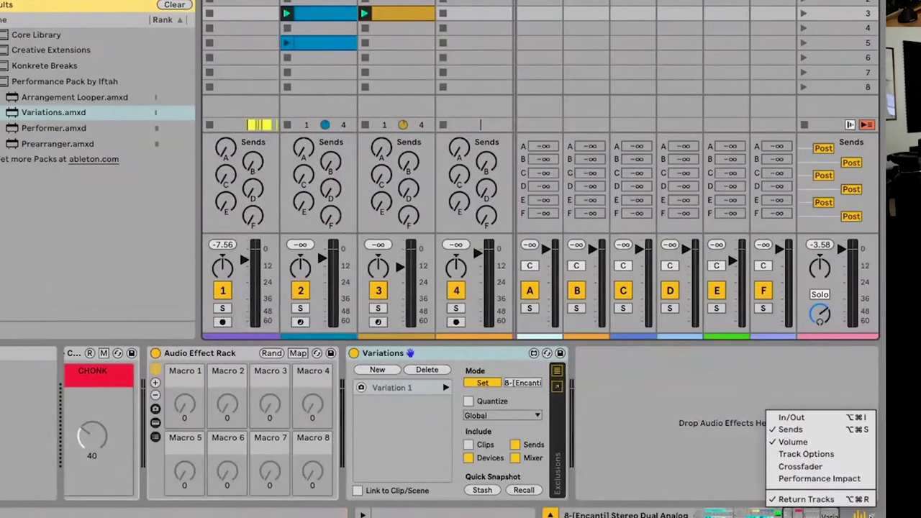
click(838, 497)
scroll(594, 50, right, 2)
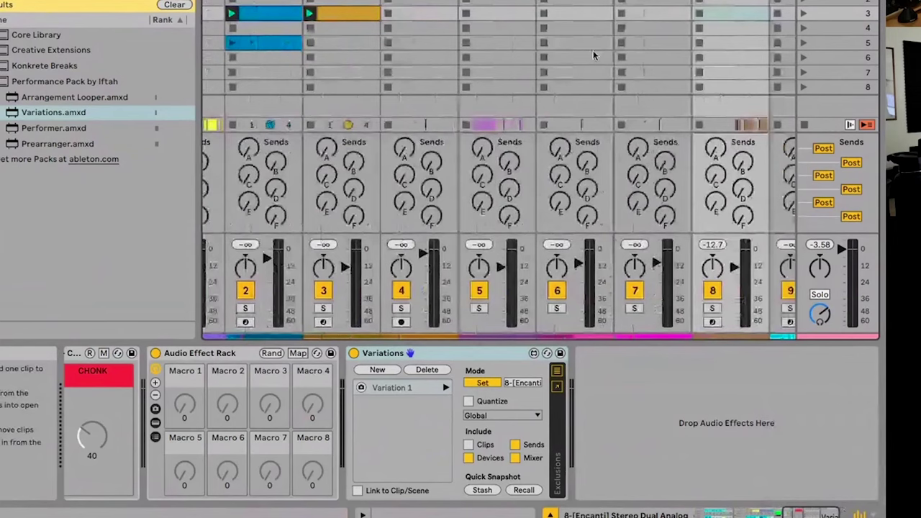
scroll(593, 51, right, 2)
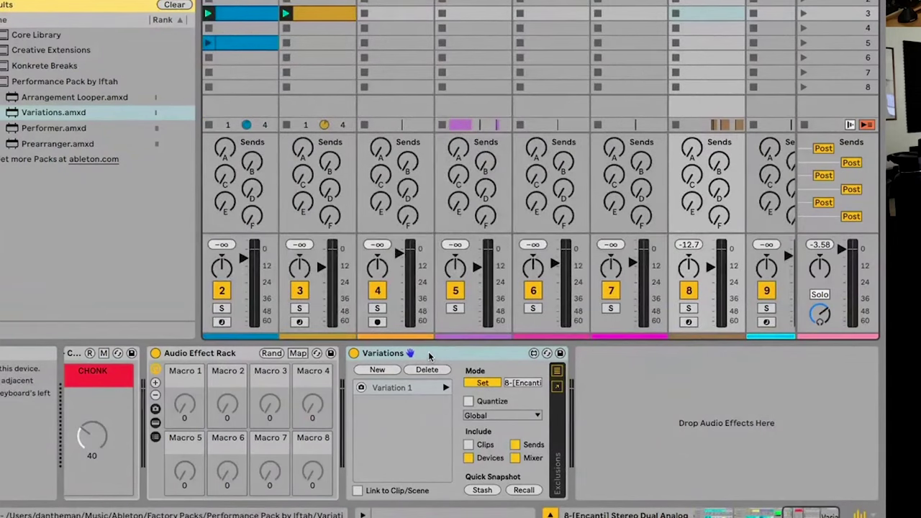
- Move the Variations device from track 8 to the Main track, after Performer, and select its Variation 1
click(429, 355)
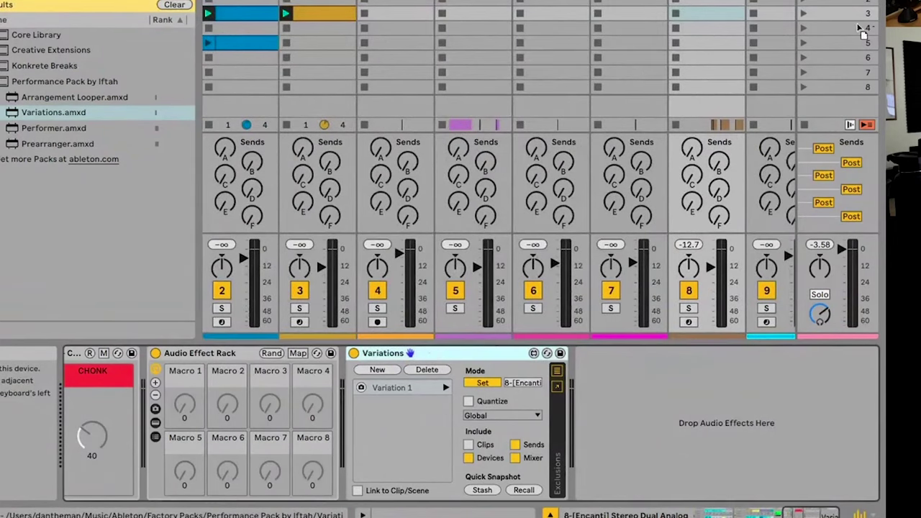
click(852, 3)
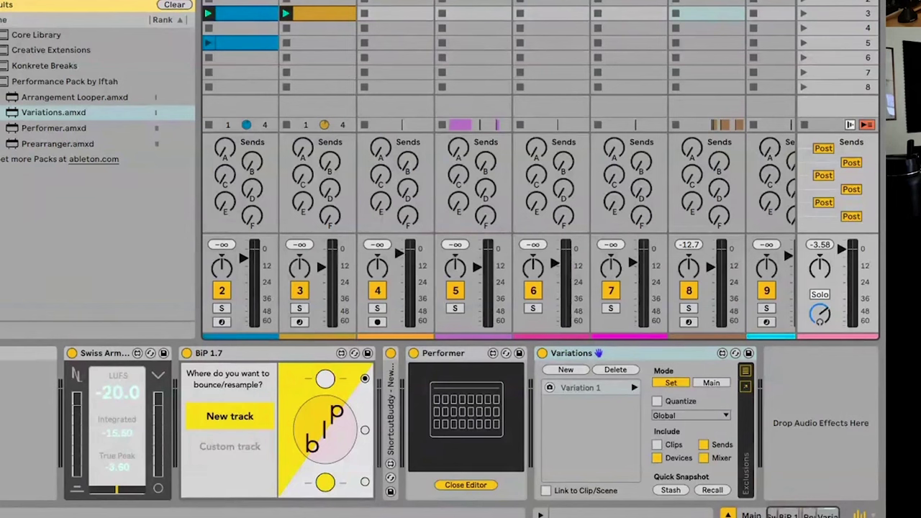
click(607, 390)
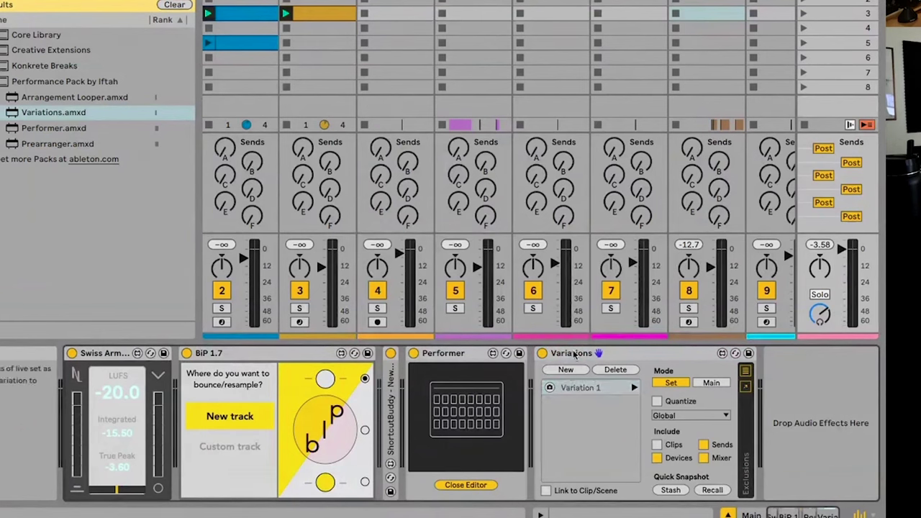
- Launch the scene 5 clip on track 2 and store a second variation of the set
scroll(504, 295, left, 1)
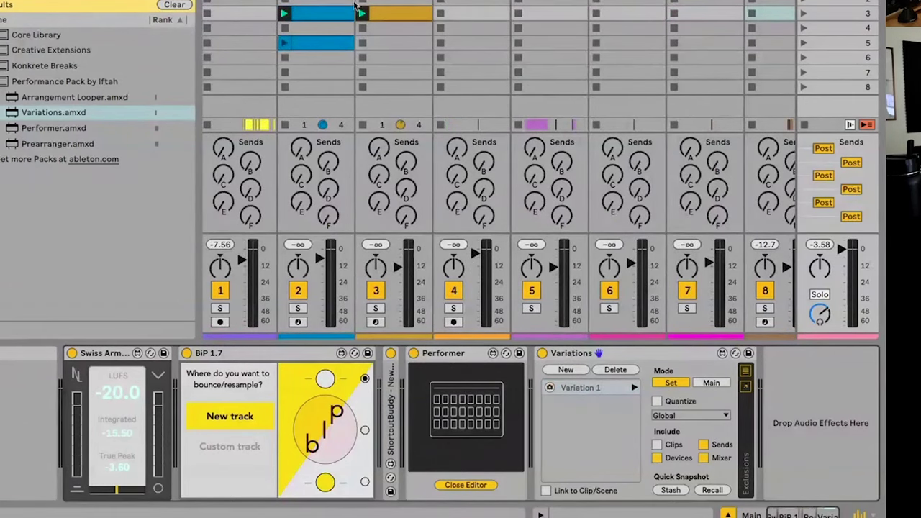
click(285, 43)
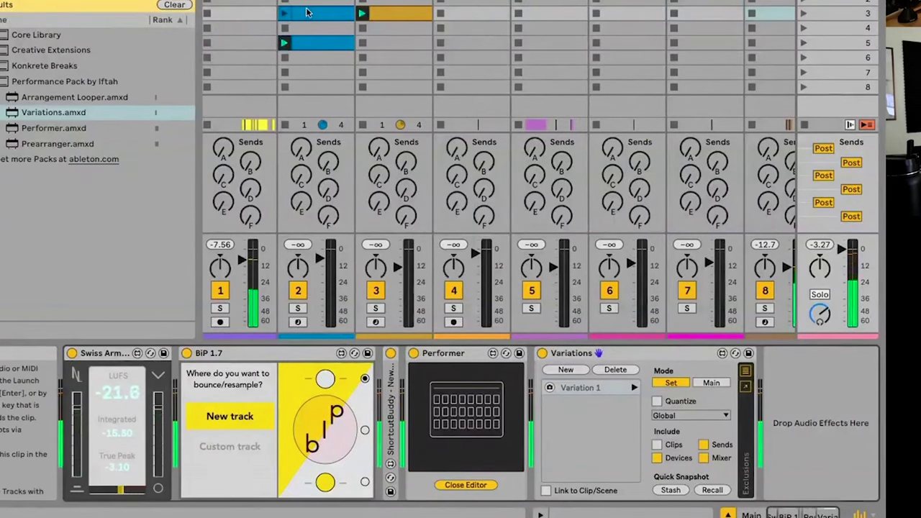
click(580, 370)
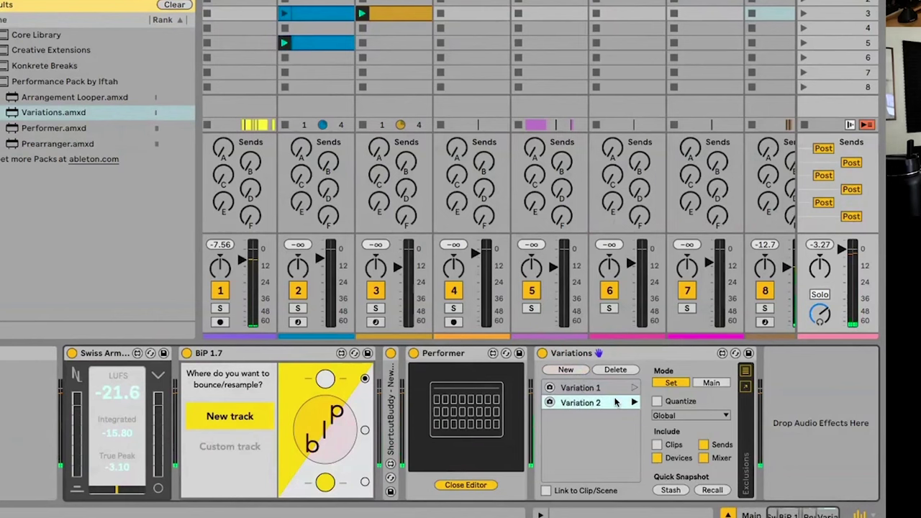
- Recall Variation 1 in the Variations device and enable Link to Clip/Scene
click(619, 390)
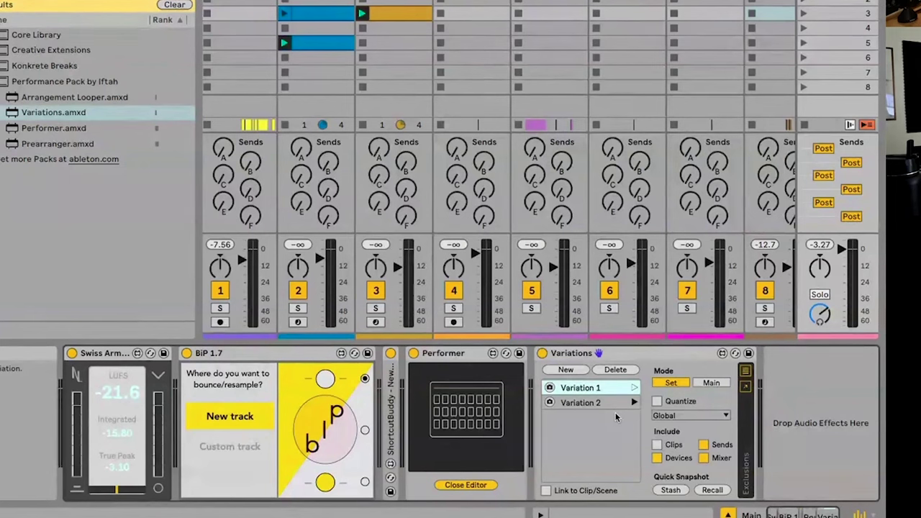
click(634, 388)
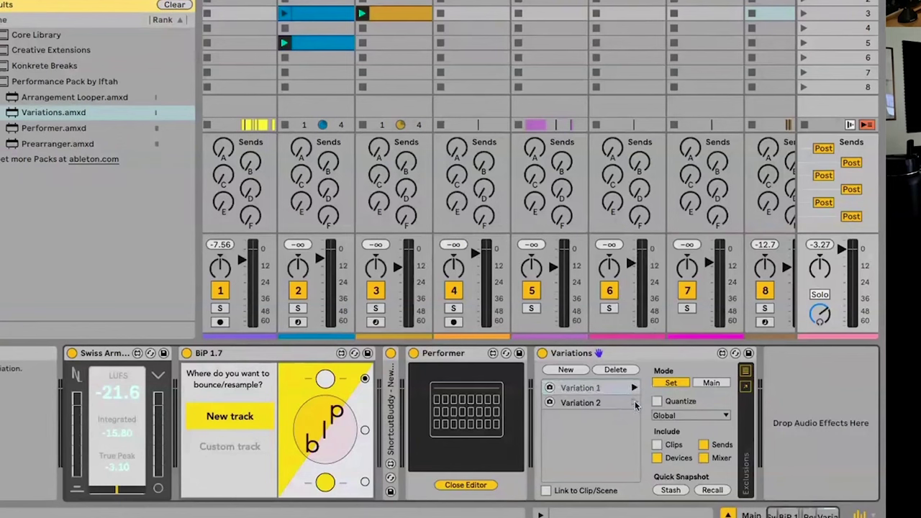
click(634, 390)
click(548, 490)
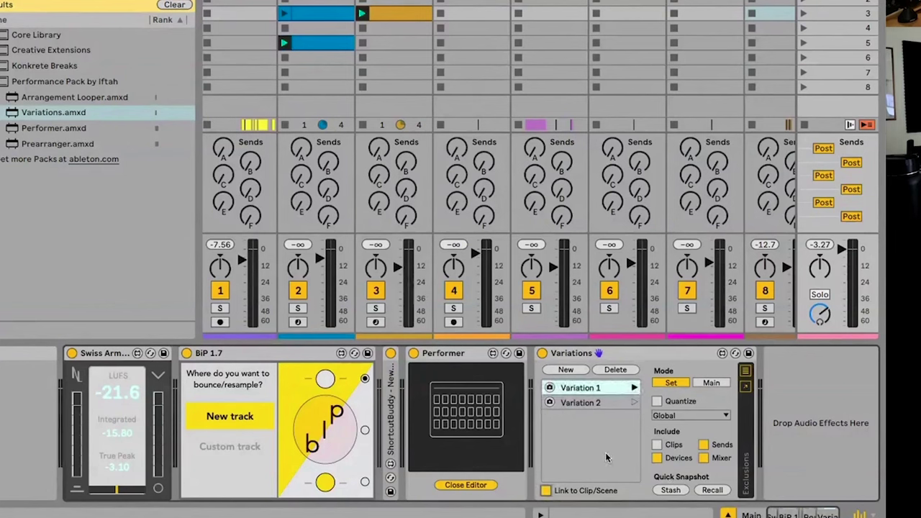
- Enable Quantize in the Variations device with Global quantization, and include Clips in the stored variations
click(694, 416)
click(679, 417)
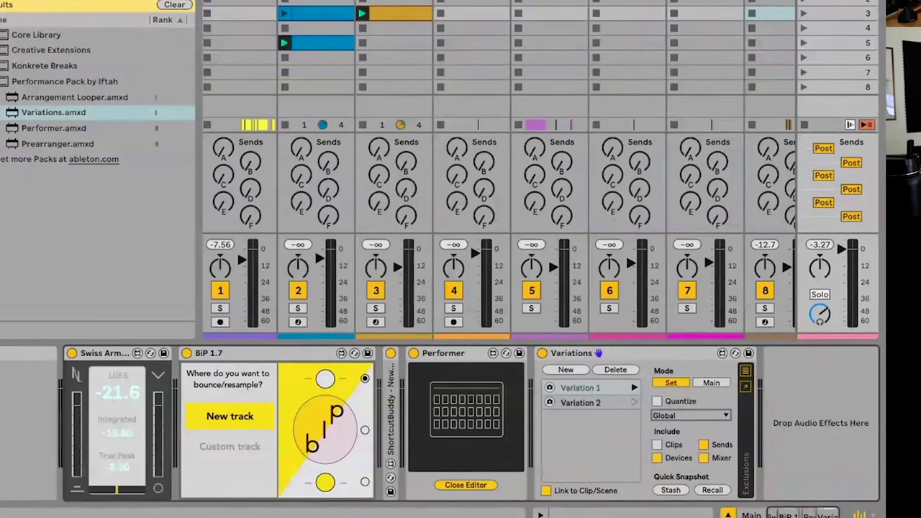
click(668, 414)
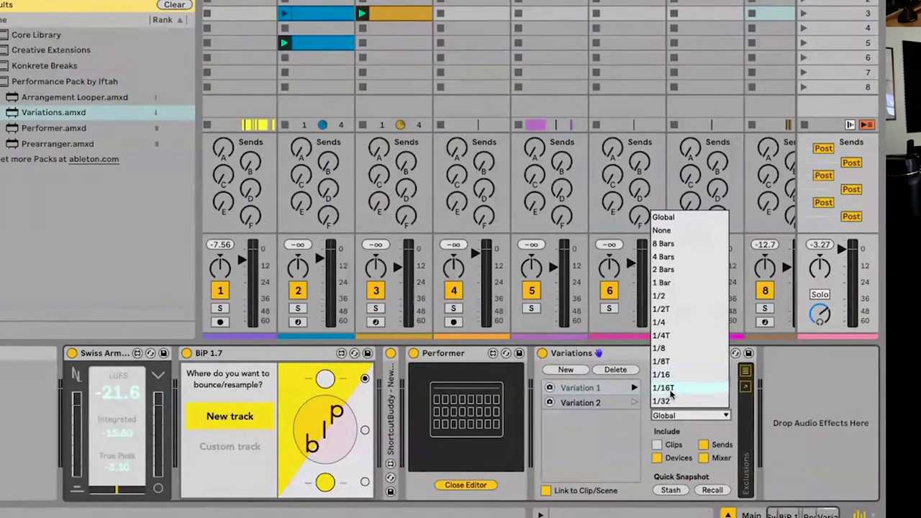
click(668, 416)
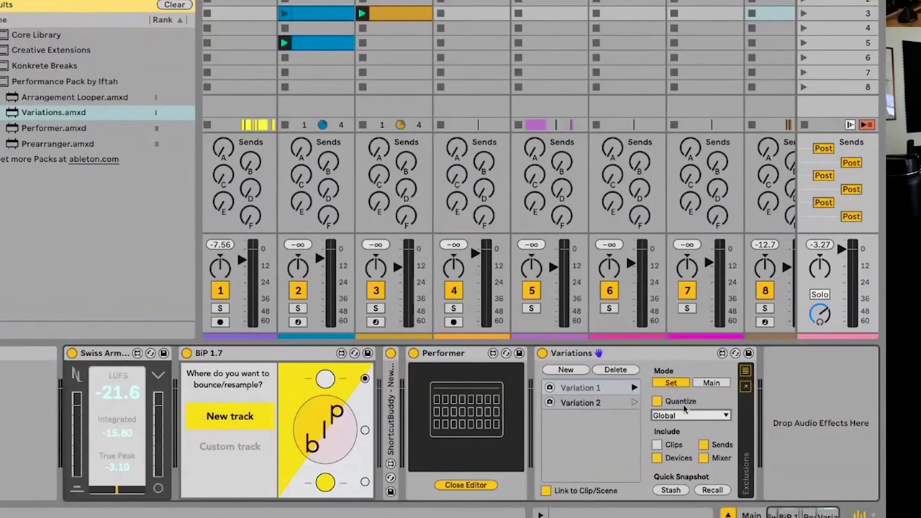
click(689, 416)
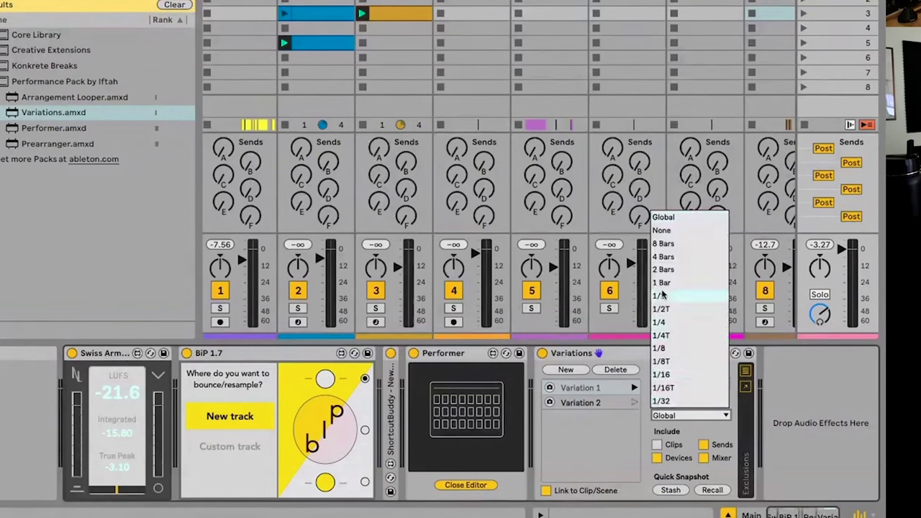
click(687, 443)
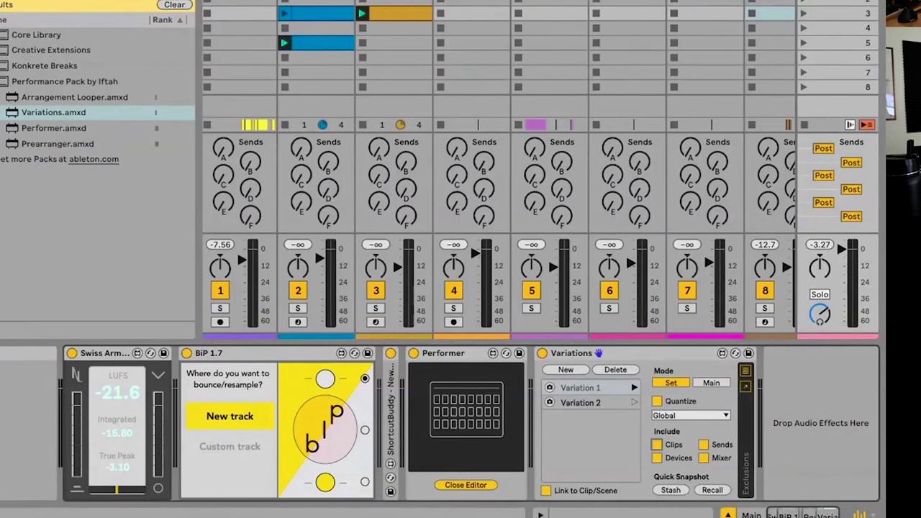
- Expand the exclusions list of the Variations device, and open and close its floating window
click(744, 400)
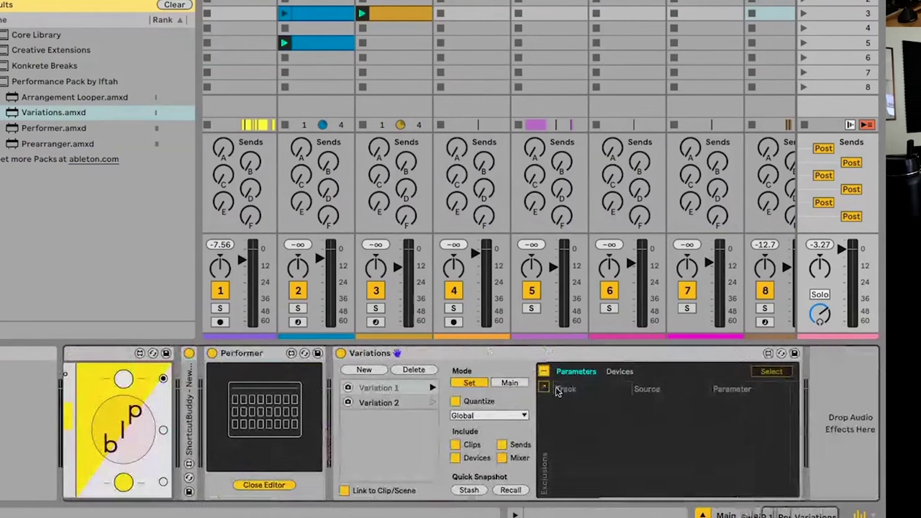
click(545, 388)
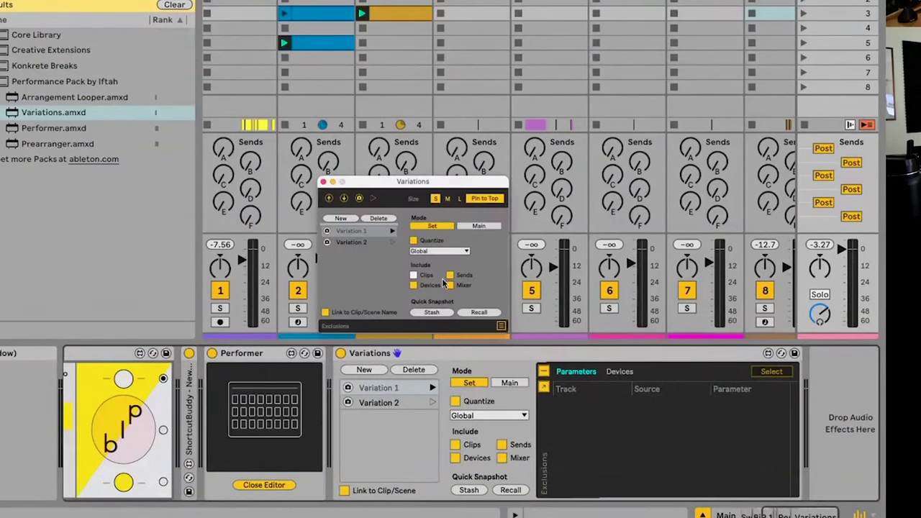
click(555, 388)
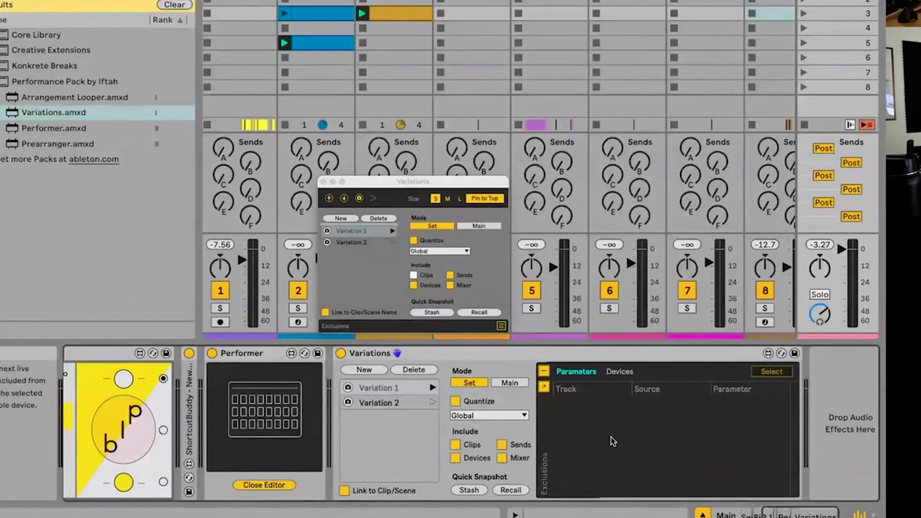
click(323, 182)
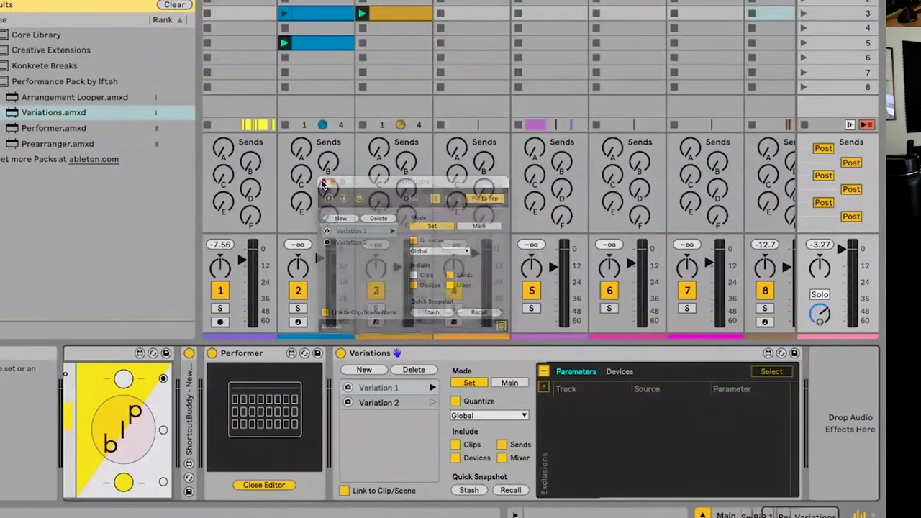
- Delete the Variations device from the Main track
click(608, 357)
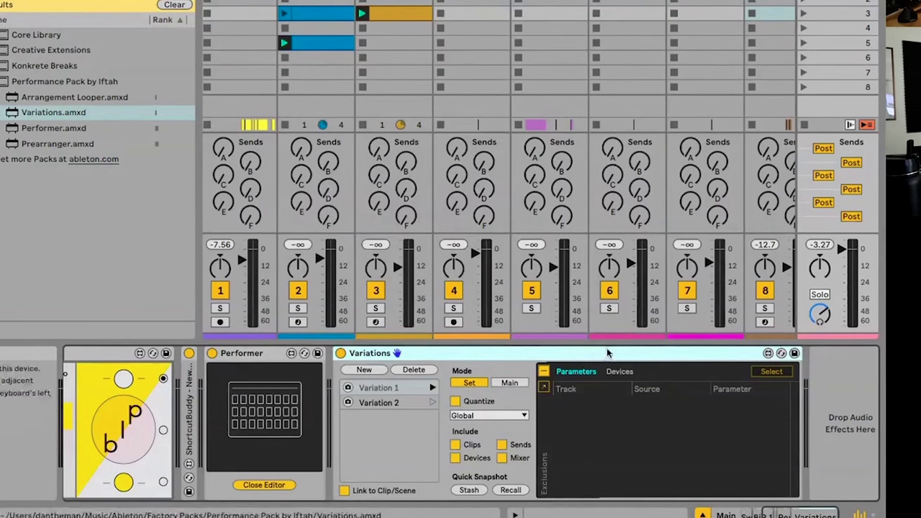
key(Delete)
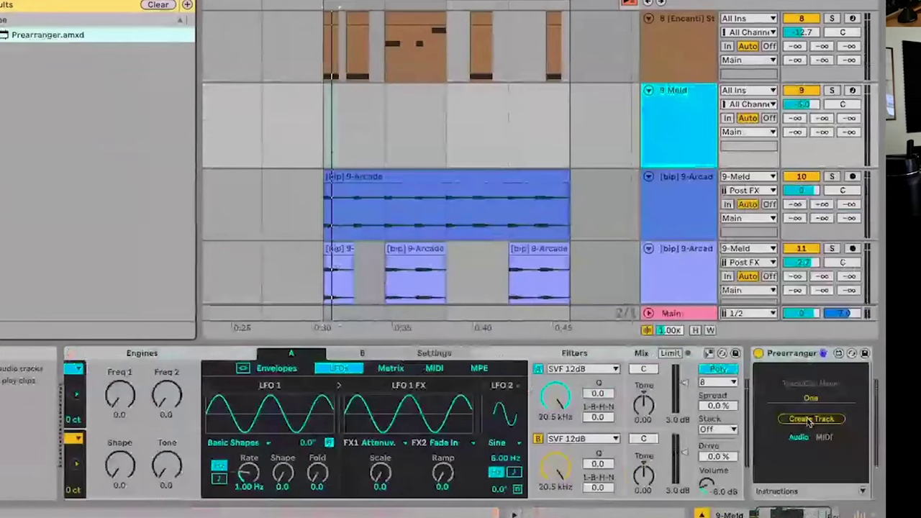
- Create an audio track named One from the Prearranger device on 9 Meld, and select its record One clip
click(809, 419)
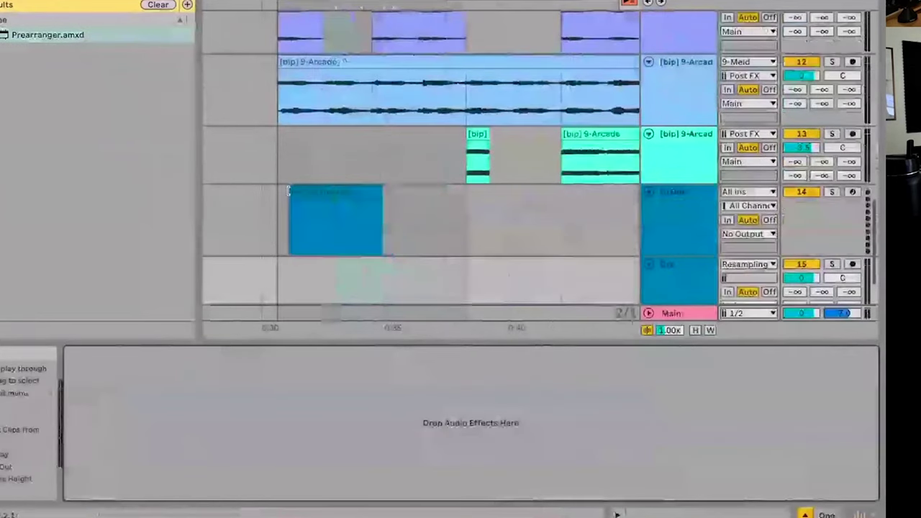
click(344, 195)
scroll(342, 219, down, 1)
scroll(334, 225, left, 1)
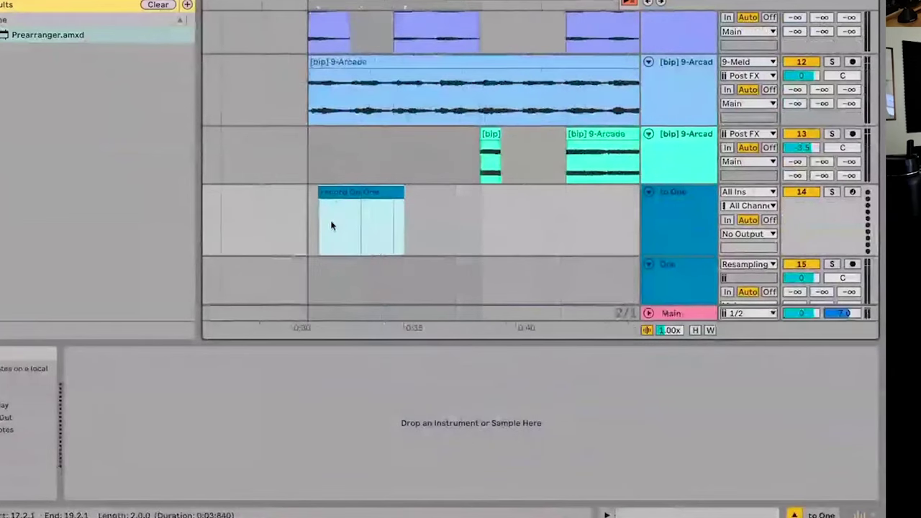
ctrl+scroll(334, 223, down, 1)
scroll(339, 222, down, 2)
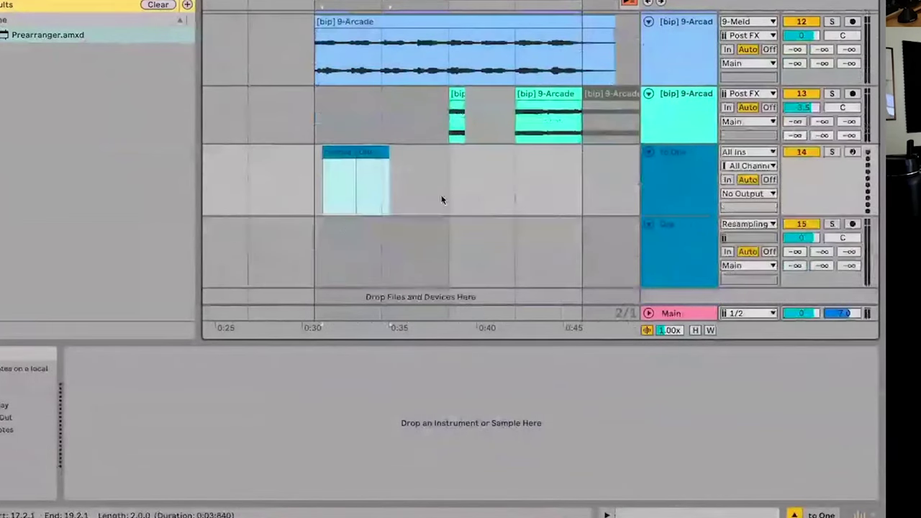
- Arm the One audio track for recording with Resampling as its input
key(Down)
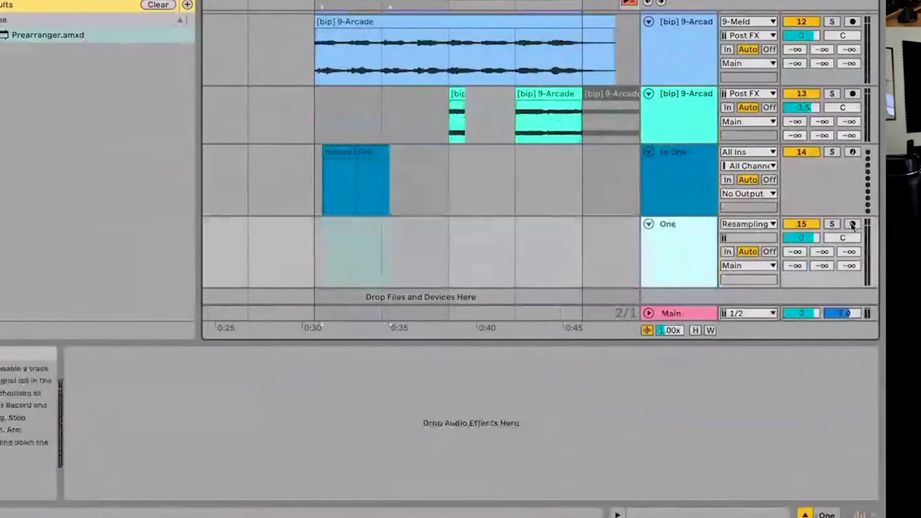
click(757, 235)
click(752, 224)
click(638, 249)
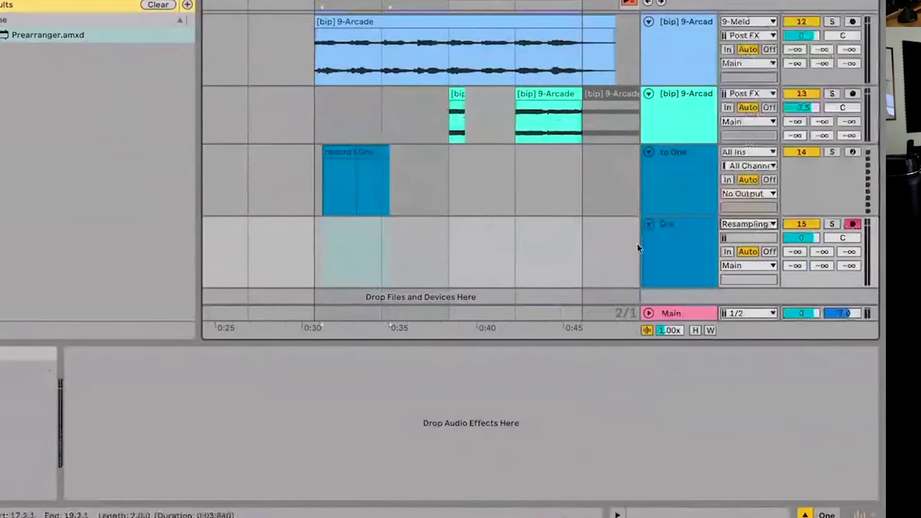
click(684, 247)
- Delete the four bounced [bip] 9-Arcade audio tracks between 9 Meld and to One
click(700, 111)
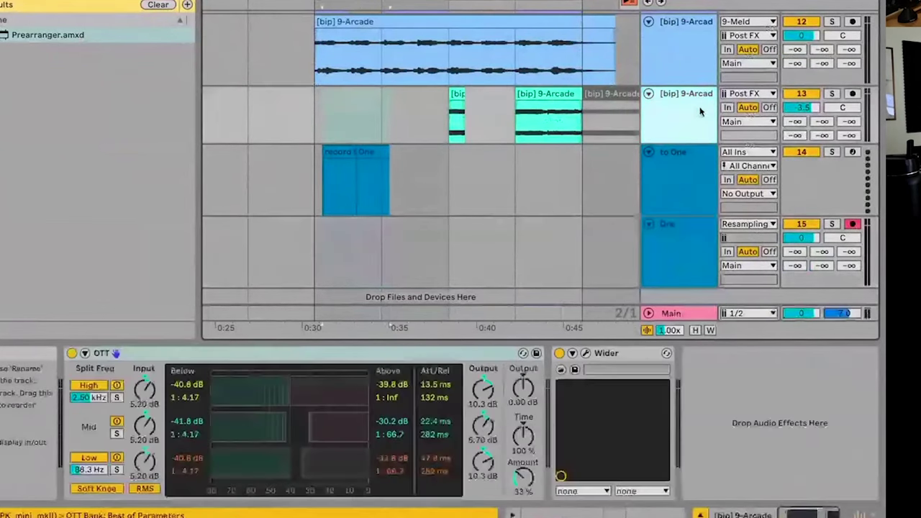
scroll(684, 79, up, 2)
click(680, 64)
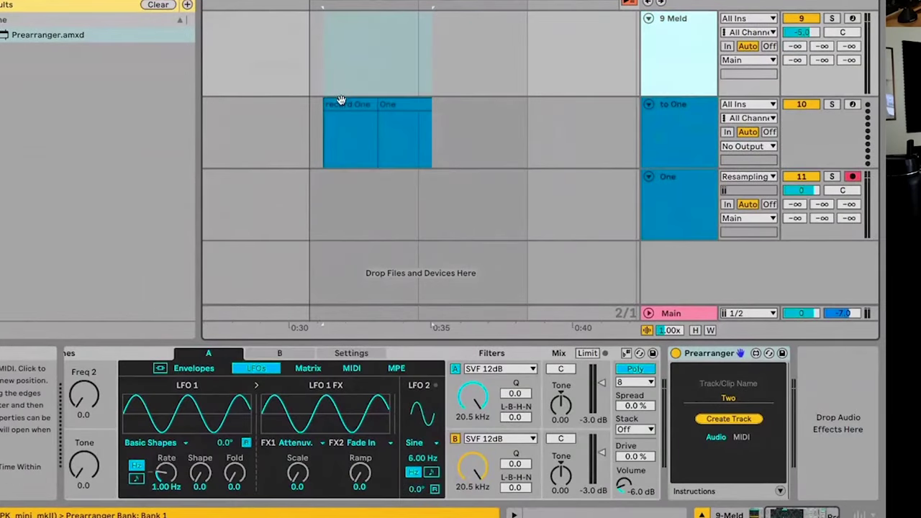
- Move the record One and One clips to start at bar 17, and shorten the arrangement loop to bars 17 to 21
drag(341, 102, 334, 110)
drag(406, 106, 393, 111)
scroll(397, 108, down, 2)
scroll(454, 54, down, 2)
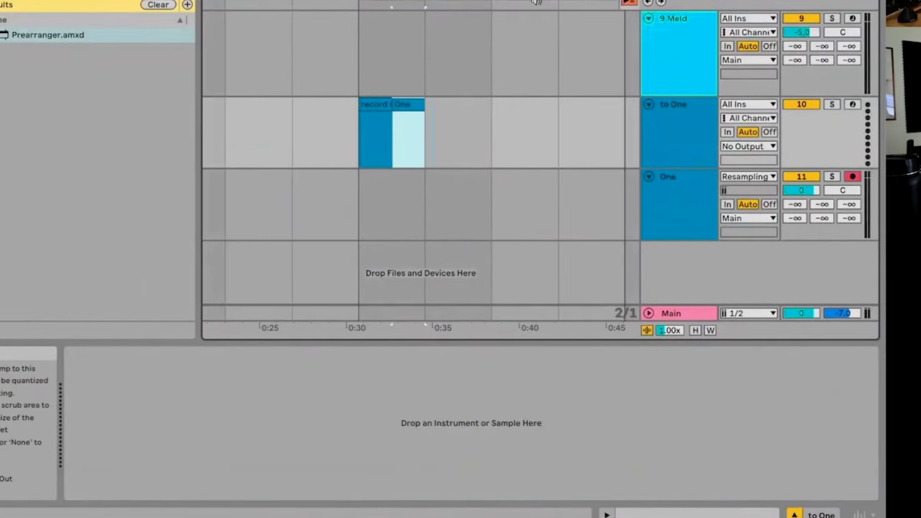
scroll(555, 15, right, 2)
drag(556, 1, 421, 42)
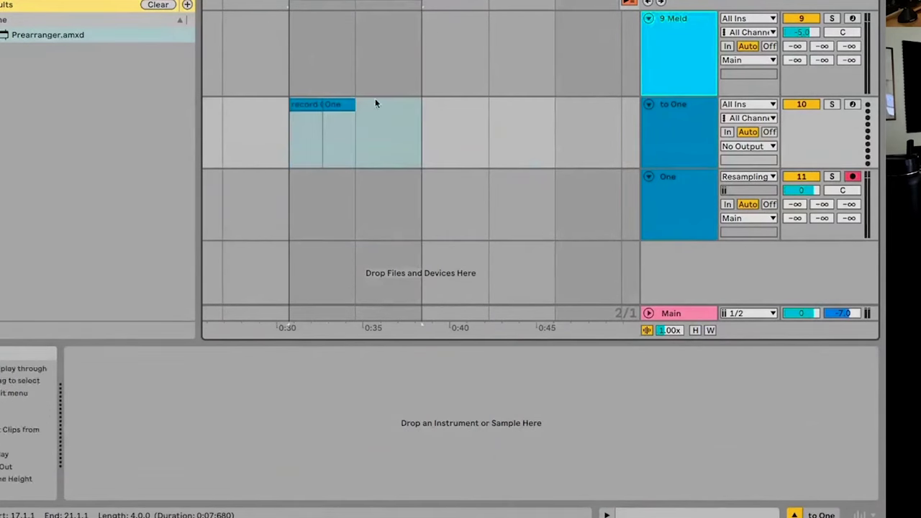
- Play the arrangement through the record One and One clips to record resampled audio onto the One track
scroll(303, 166, up, 4)
scroll(305, 158, down, 2)
scroll(277, 134, down, 1)
scroll(280, 130, left, 3)
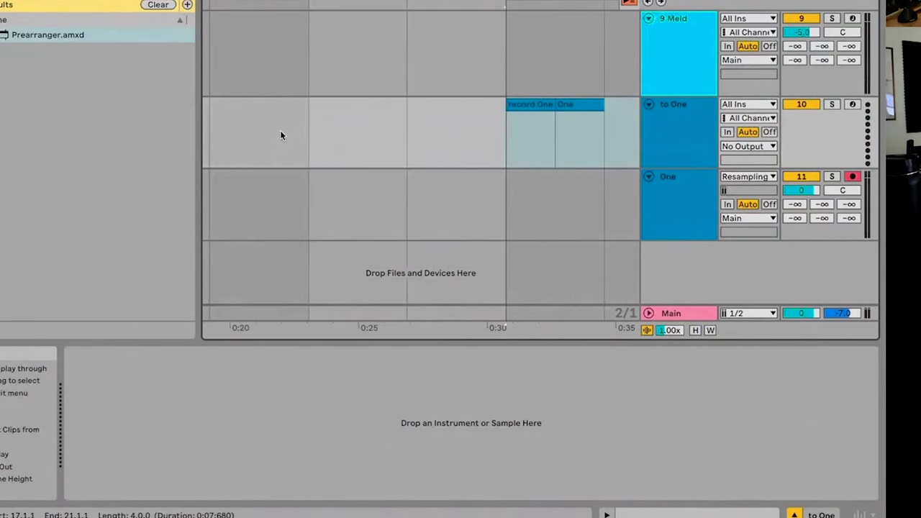
scroll(456, 127, right, 2)
drag(392, 133, 545, 136)
scroll(545, 135, right, 1)
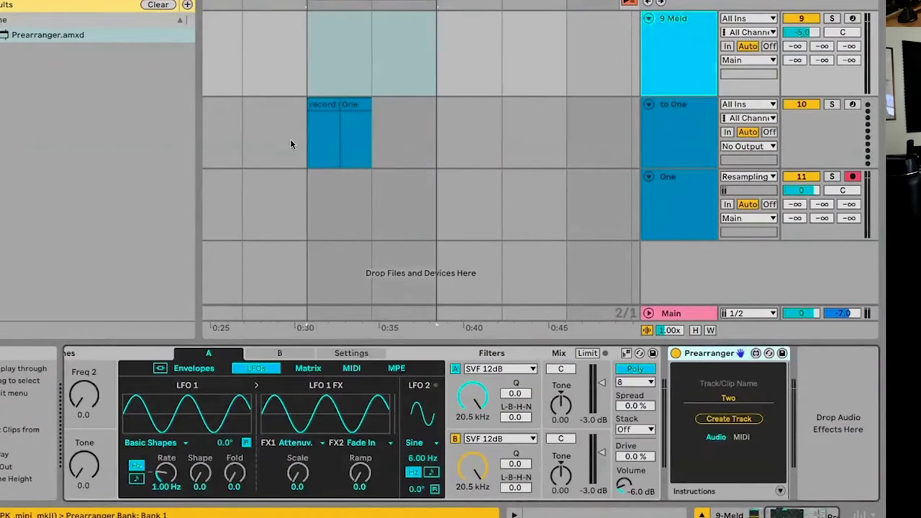
click(275, 138)
scroll(275, 132, up, 3)
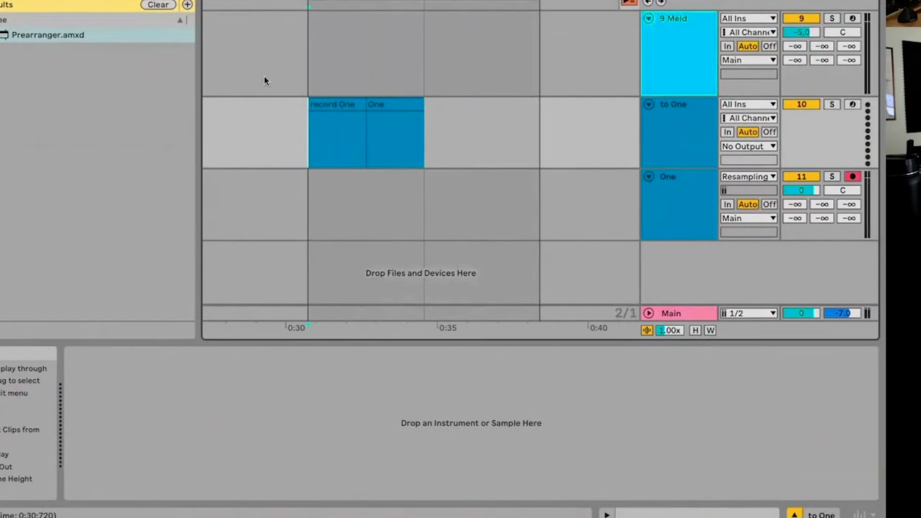
click(260, 139)
key(space)
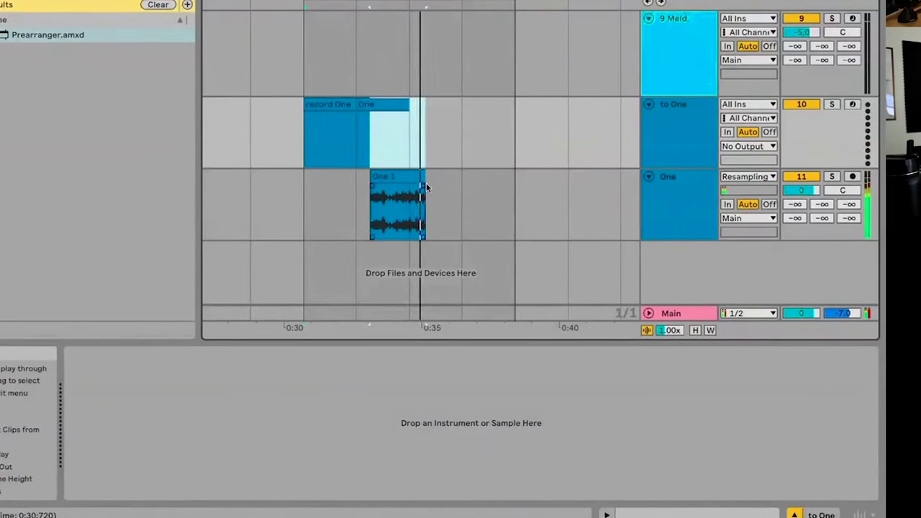
- Move the recorded audio clip on the One track to bar 18, aligned with the start of the One clip
click(387, 178)
key(plus)
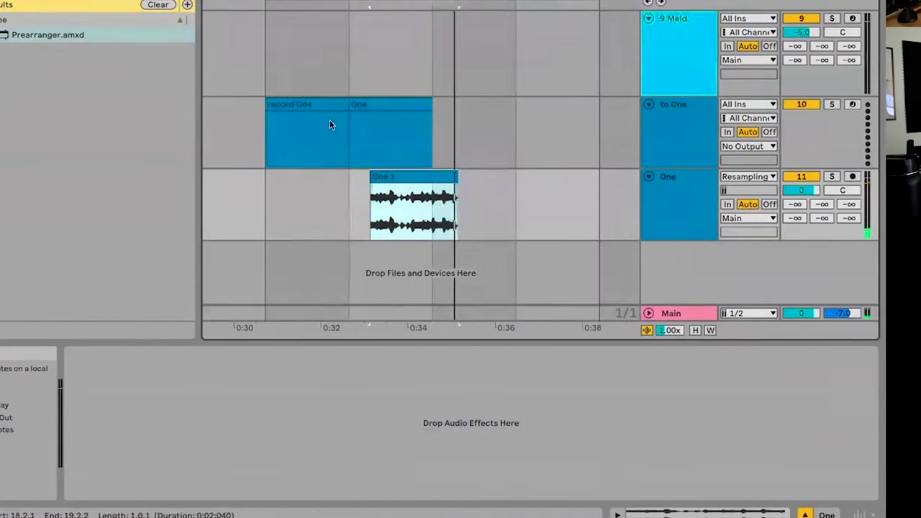
click(323, 106)
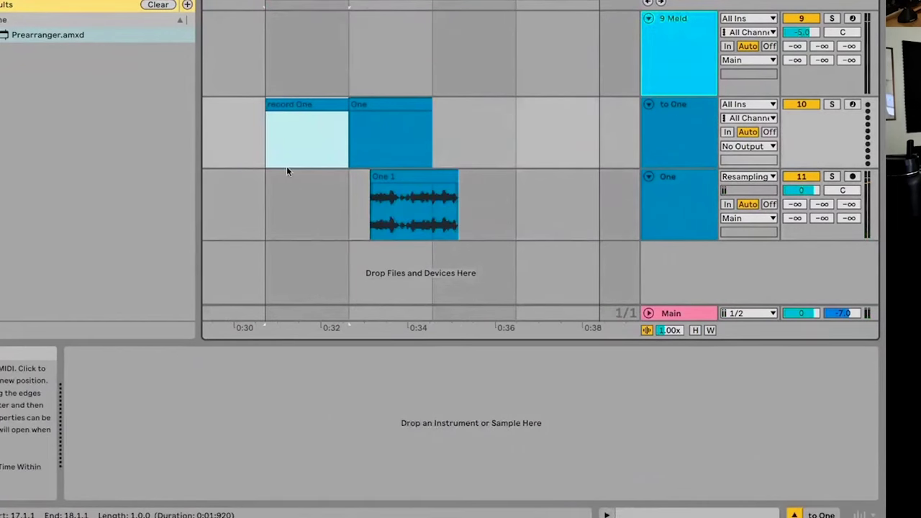
click(342, 194)
drag(374, 177, 351, 178)
click(341, 194)
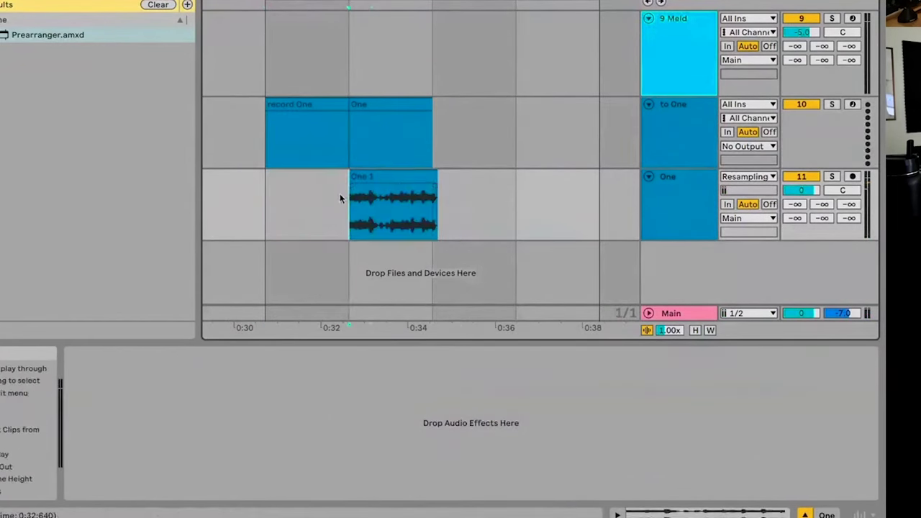
- Duplicate the One clip three times along the to One track
key(minus)
drag(368, 209, 469, 204)
key(minus)
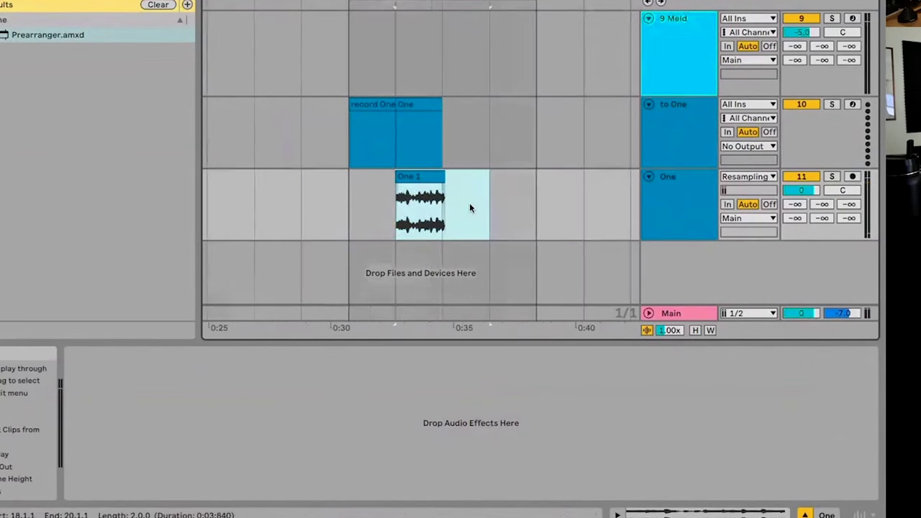
click(418, 104)
key(super+d)
key(super+d)
key(super+d)
scroll(391, 117, right, 3)
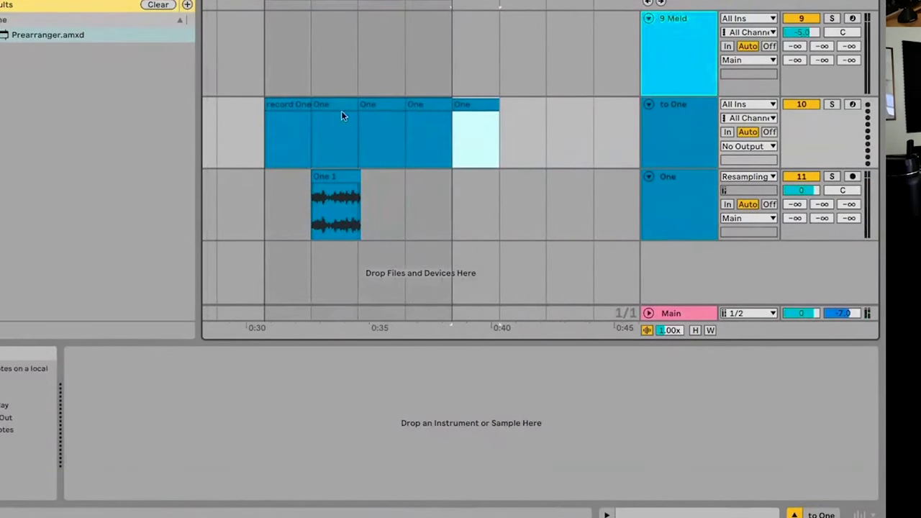
- Extend the end of the arrangement loop to bar 22, where the last One clip ends
scroll(398, 228, right, 3)
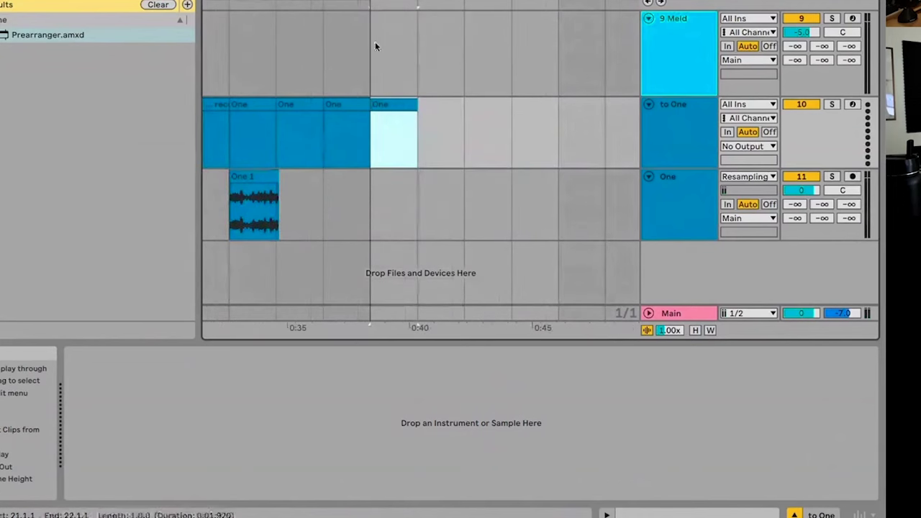
drag(370, 2, 414, 2)
scroll(288, 143, left, 5)
- Select bars 18 to 24 on the One audio track, starting at the recorded clip
click(374, 106)
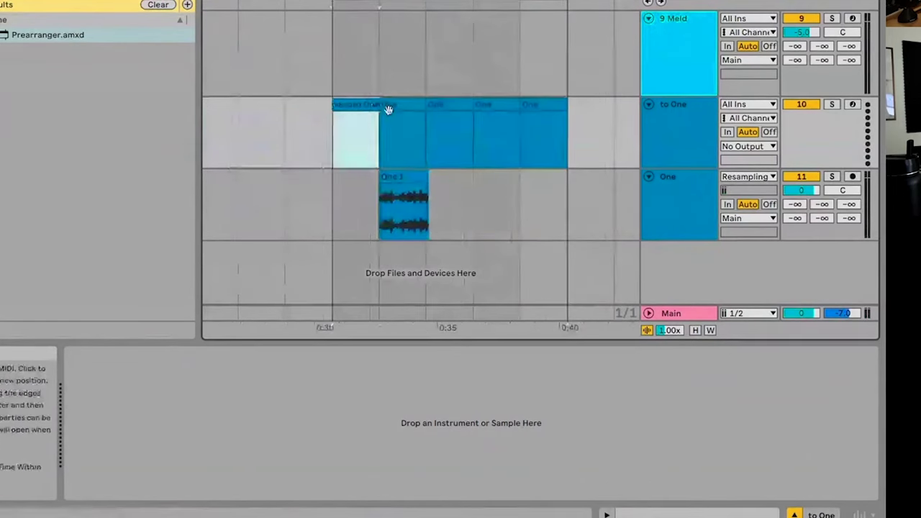
click(409, 155)
scroll(430, 195, left, 1)
click(420, 198)
scroll(431, 198, right, 1)
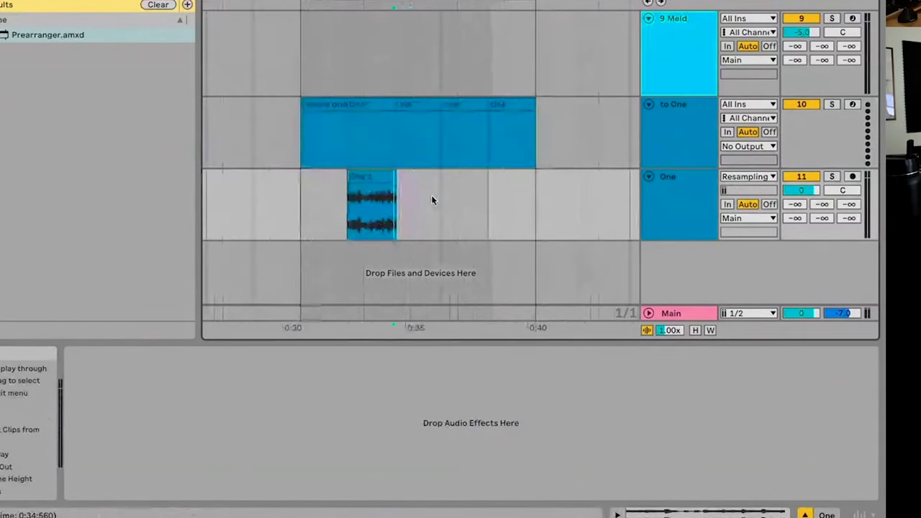
scroll(425, 196, down, 1)
click(695, 196)
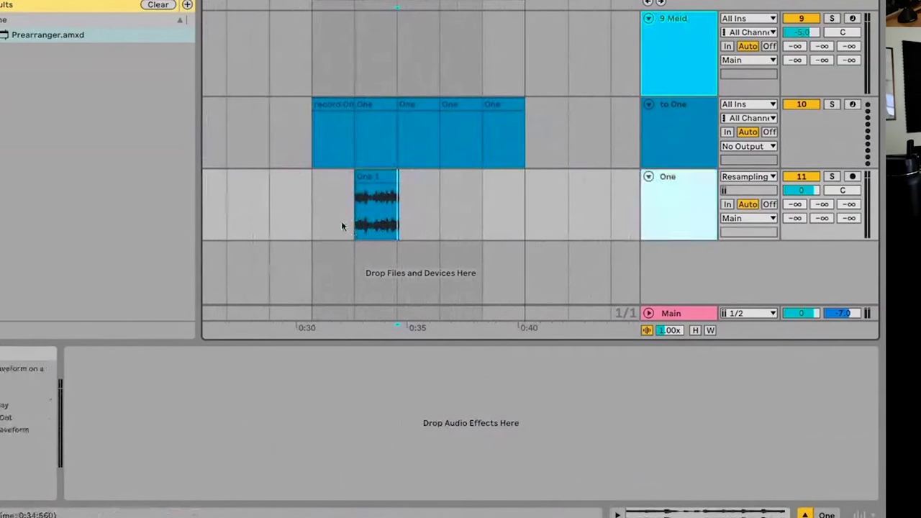
drag(353, 232, 520, 208)
drag(361, 239, 609, 212)
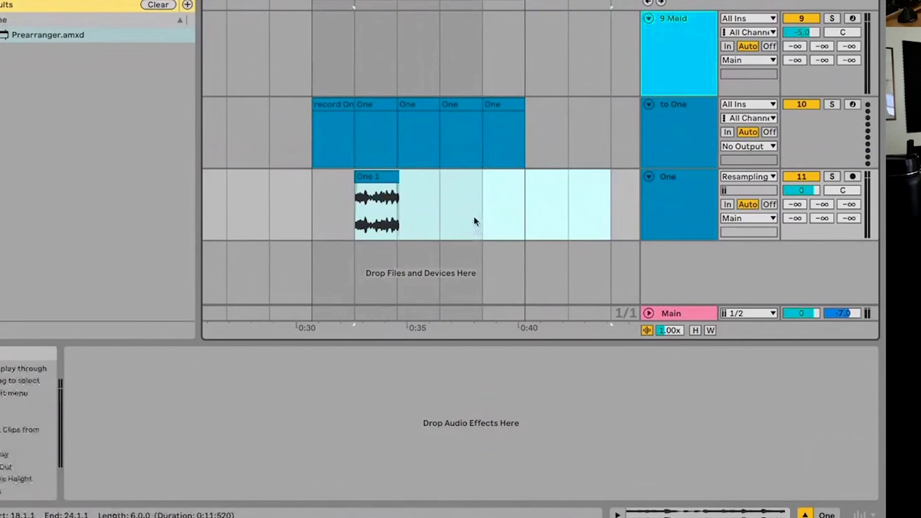
scroll(440, 203, down, 1)
scroll(440, 204, right, 1)
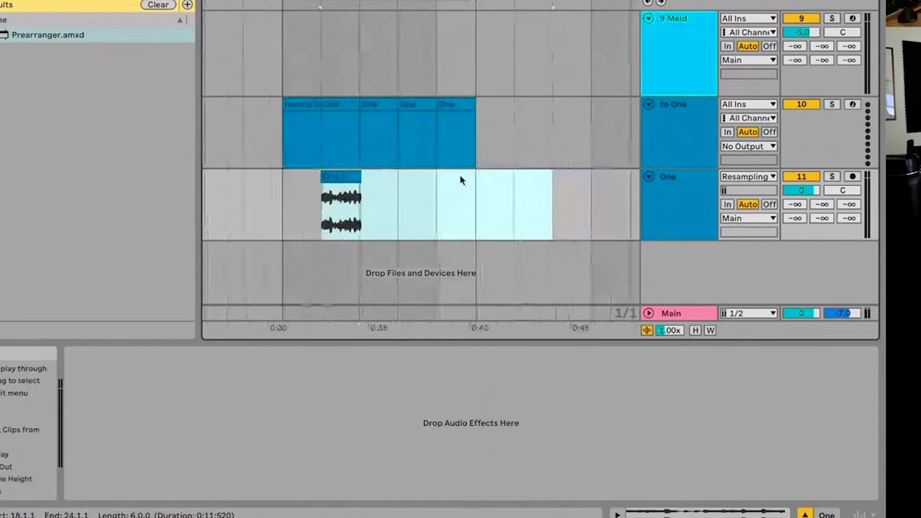
- Select bars 17 to 22 on the to One track and compare its clips with the recorded clip below
click(454, 117)
drag(454, 117, 278, 143)
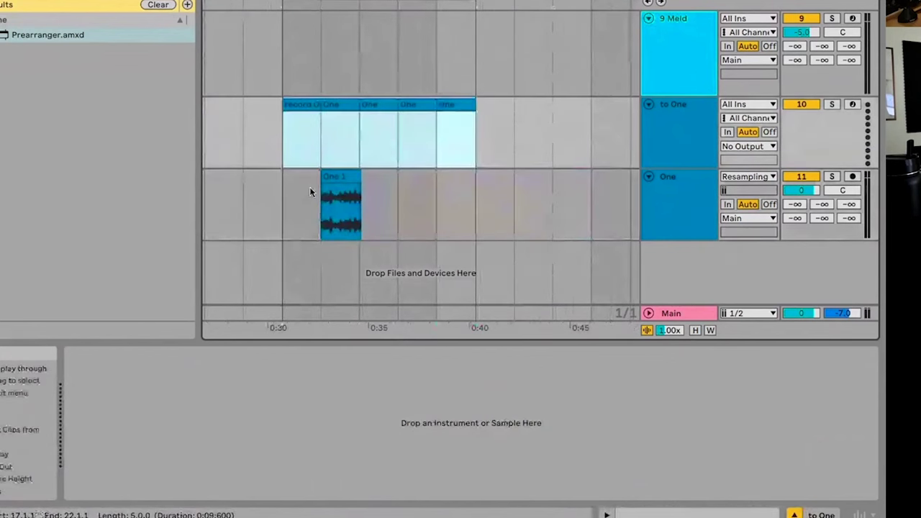
scroll(476, 161, up, 1)
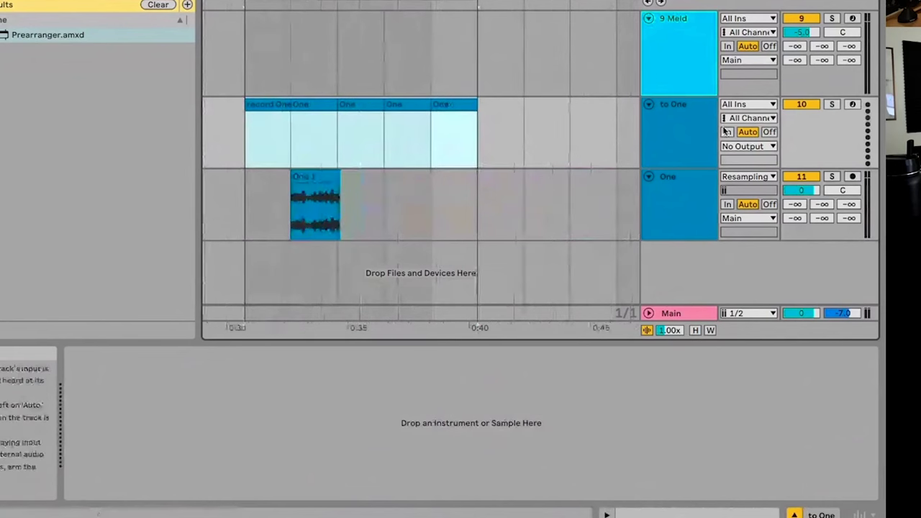
click(673, 139)
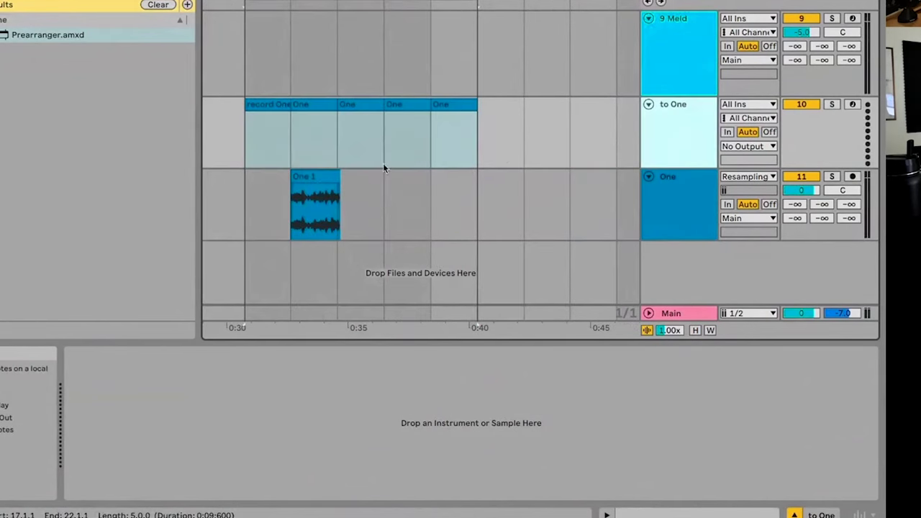
scroll(345, 180, left, 2)
scroll(309, 198, down, 3)
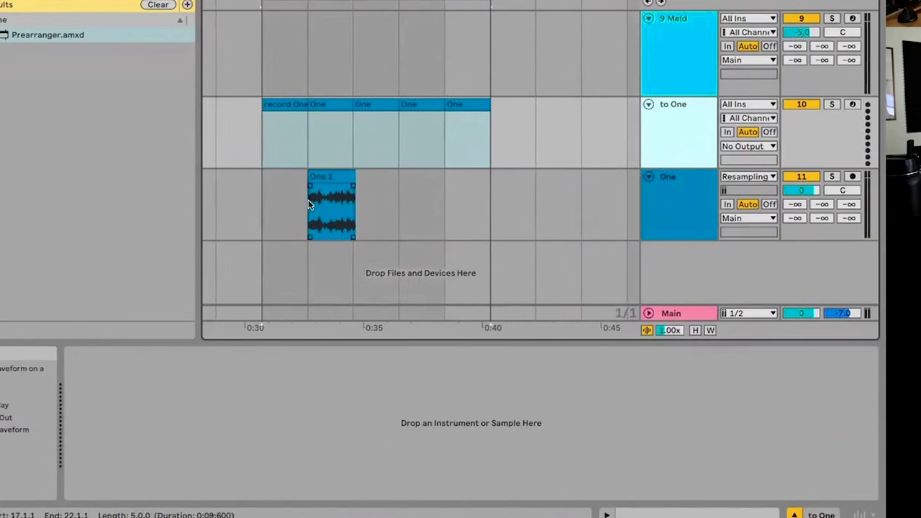
click(320, 175)
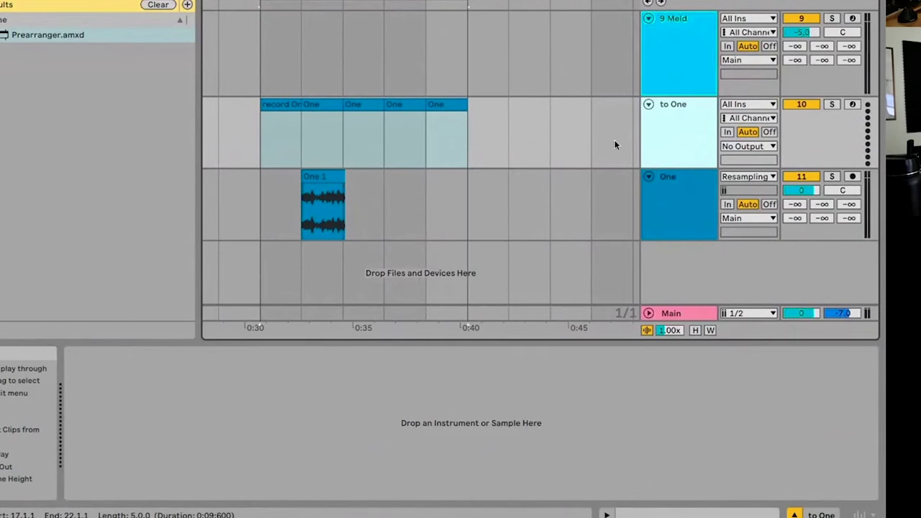
scroll(266, 207, left, 1)
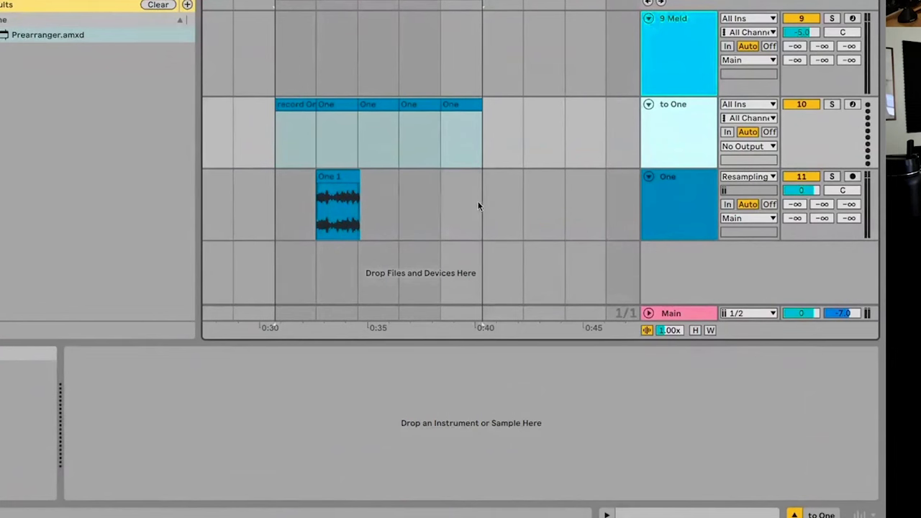
- Delete the to One and One tracks together with their clips in bars 17 to 22
drag(479, 206, 272, 109)
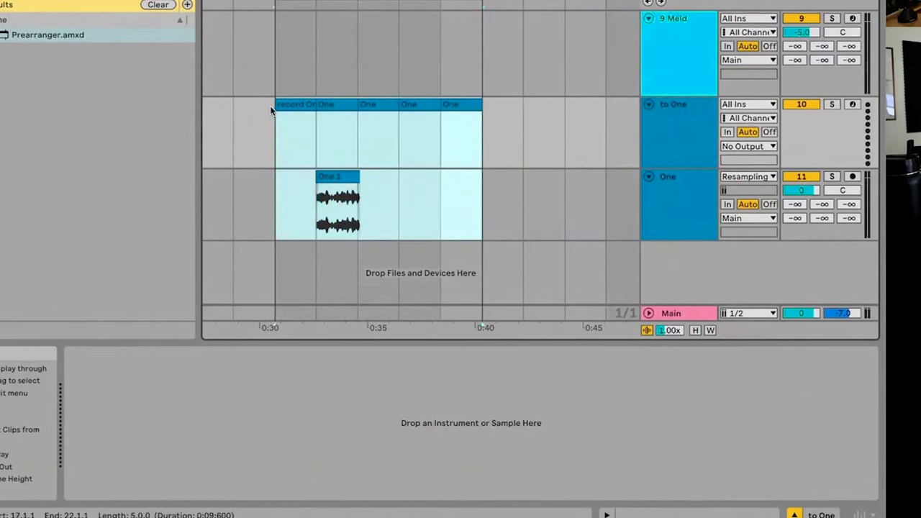
key(Delete)
scroll(466, 156, left, 2)
click(728, 144)
click(686, 148)
click(686, 148)
key(Delete)
key(Delete)
scroll(687, 148, up, 4)
- Insert a new MIDI track below 9 Meld and search the widened browser for "arrange"
click(685, 247)
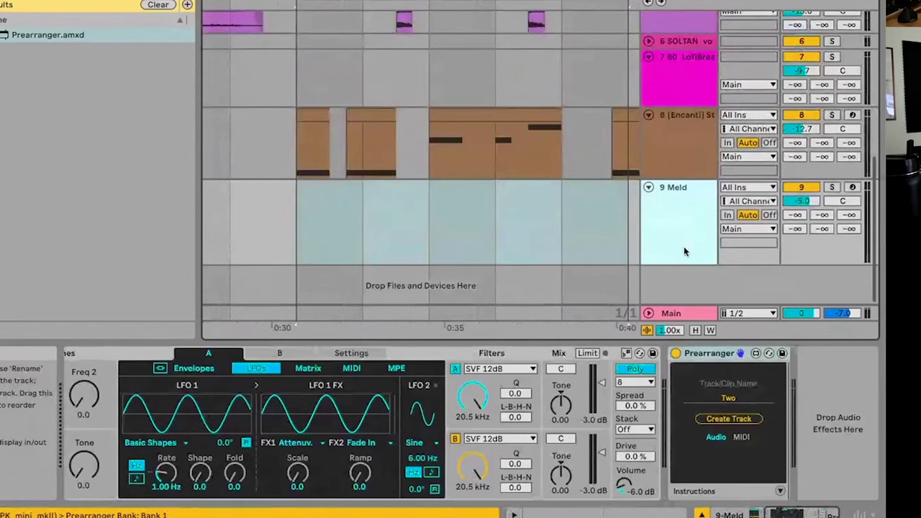
key(shift+super+t)
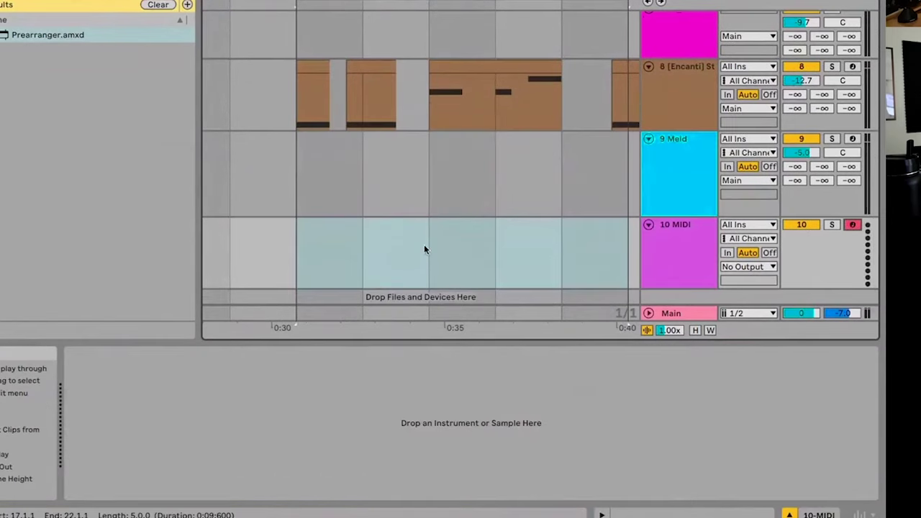
key(super+f)
text(arrange)
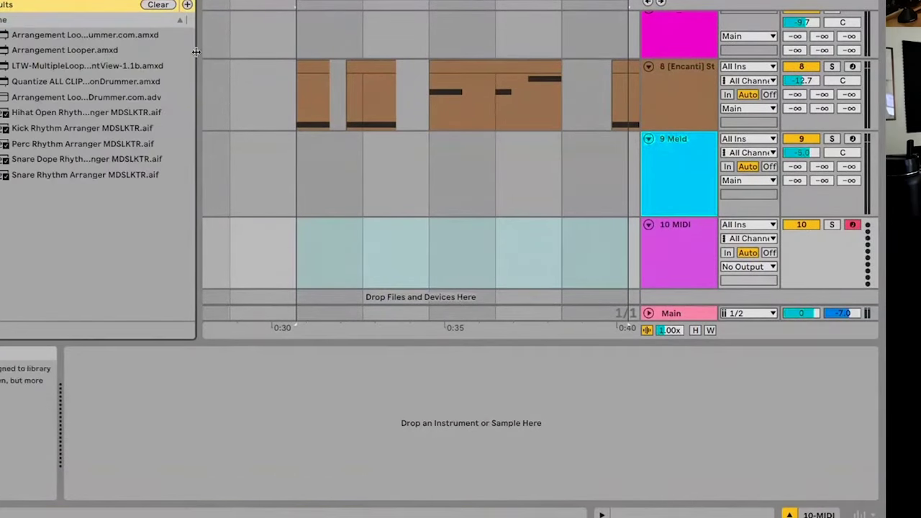
drag(199, 52, 243, 52)
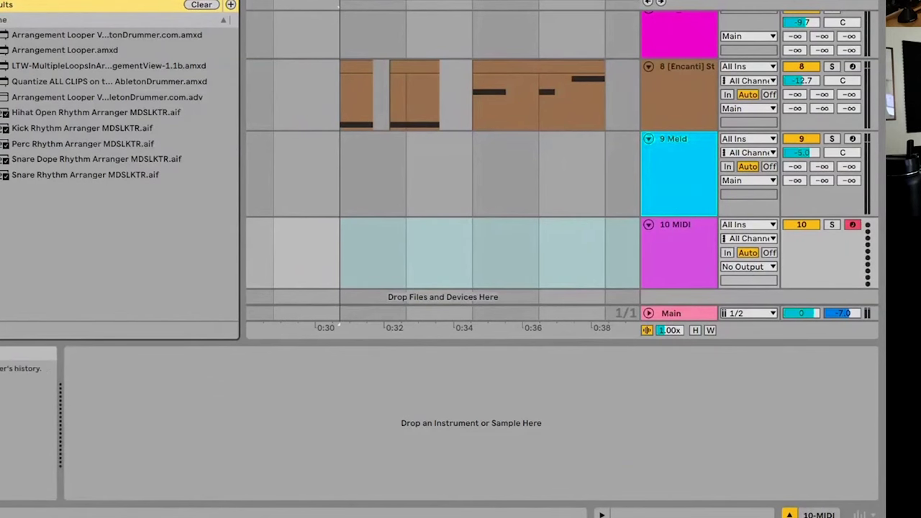
- Load Arrangement Looper from the Performance Pack by Iftah onto the 10 MIDI track
click(90, 114)
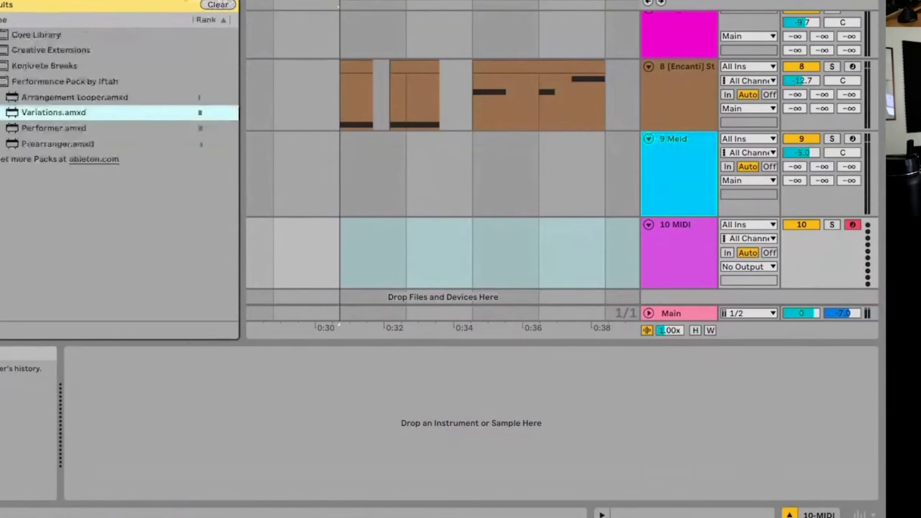
click(76, 97)
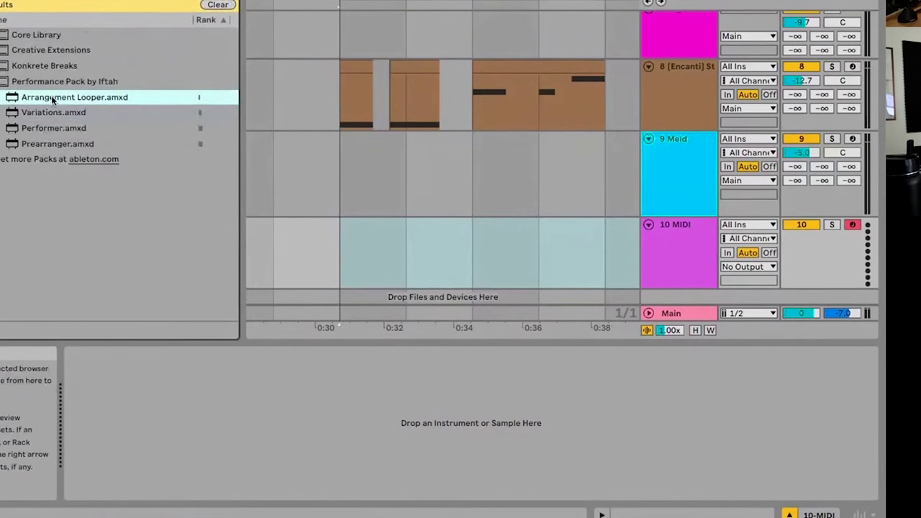
drag(45, 99, 342, 432)
scroll(343, 322, up, 1)
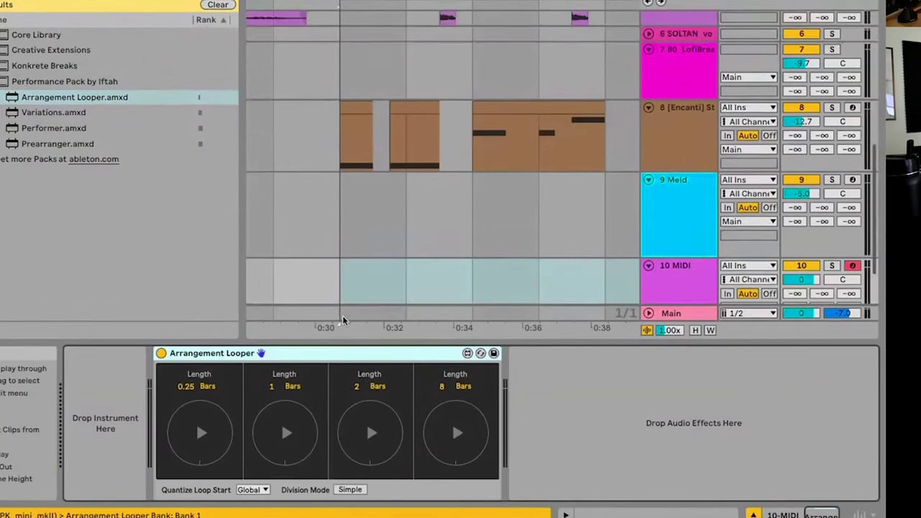
scroll(344, 324, down, 2)
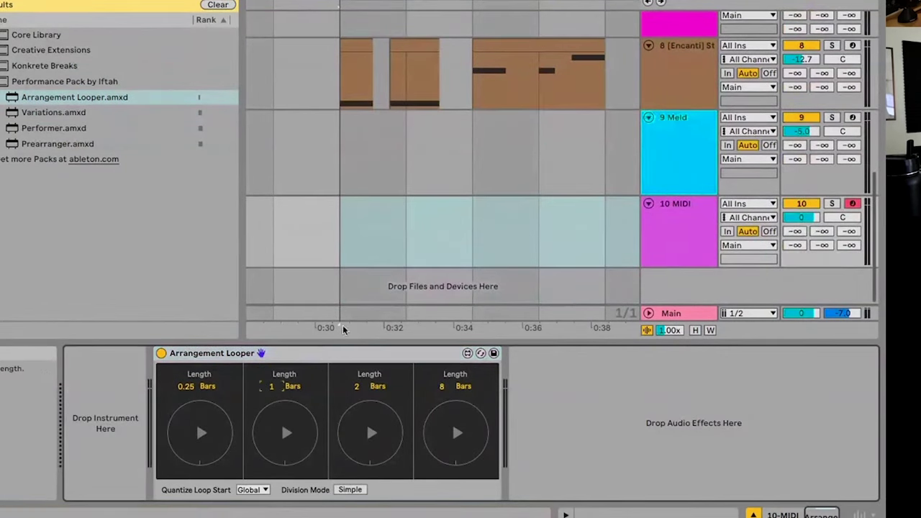
- Shorten the arrangement loop so that it ends at bar 21
scroll(423, 169, right, 2)
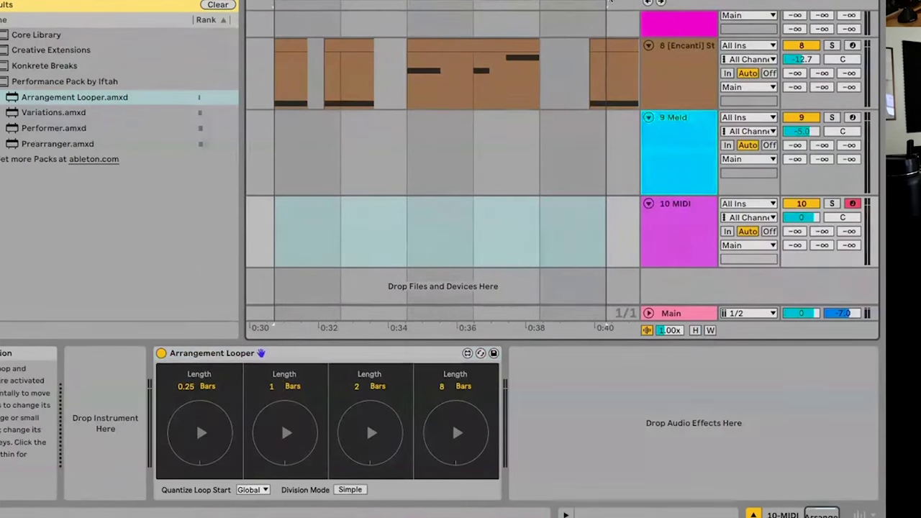
drag(606, 4, 544, 5)
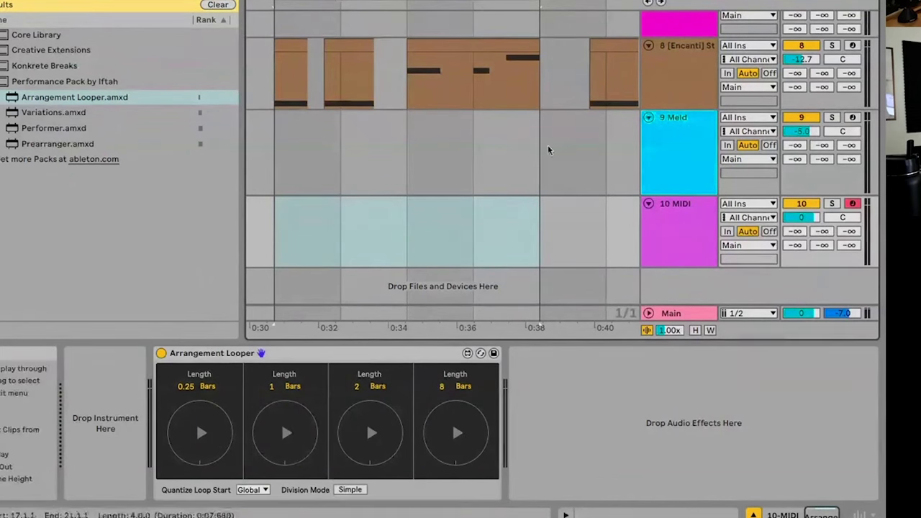
scroll(405, 206, down, 1)
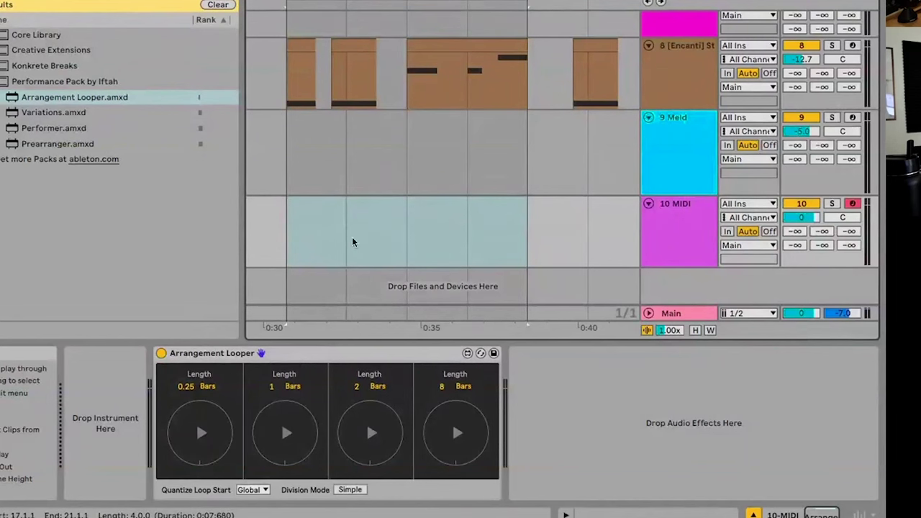
scroll(502, 216, down, 1)
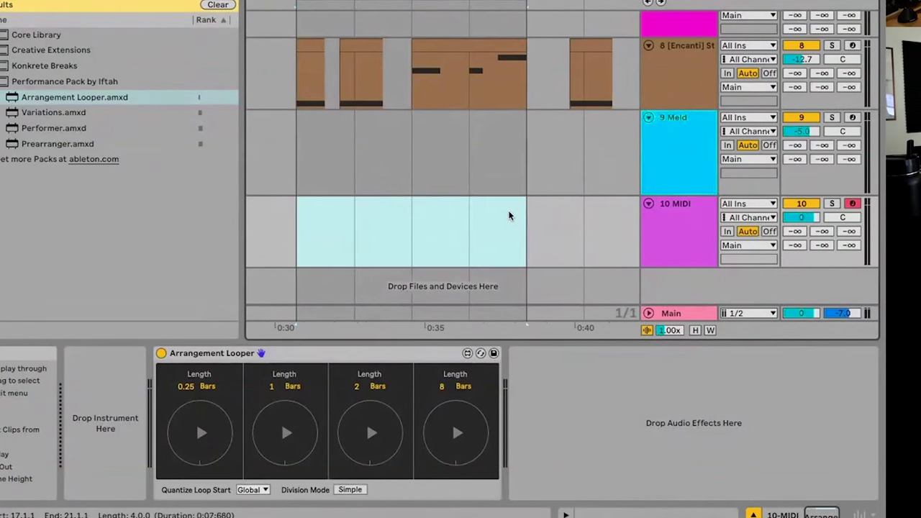
scroll(501, 216, down, 1)
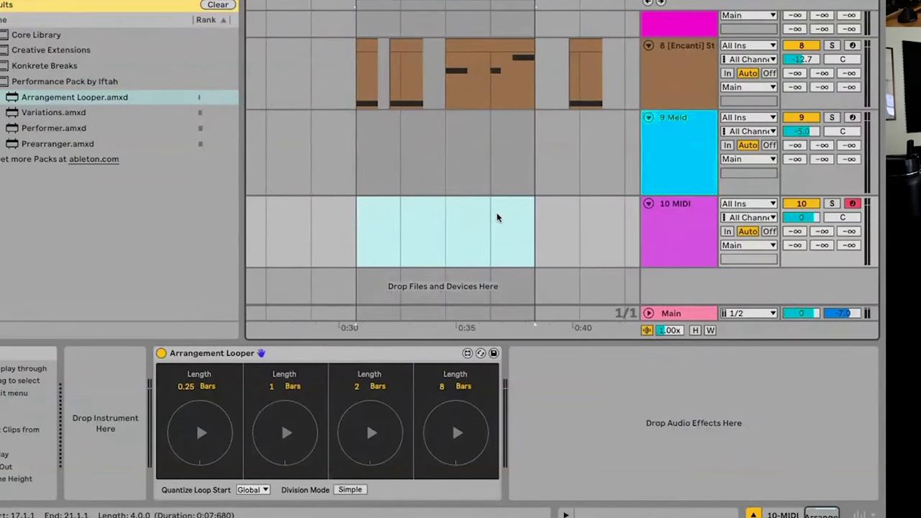
mouse_move(497, 217)
mouse_down()
mouse_move(559, 233)
mouse_move(503, 232)
mouse_up()
scroll(441, 47, down, 1)
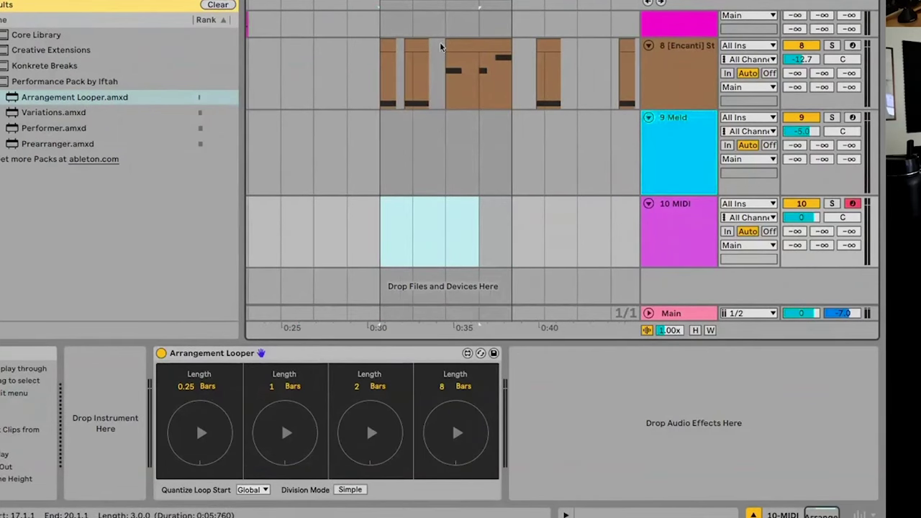
- Move the arrangement loop back four bars to span bars 13 to 17
drag(441, 2, 310, 2)
scroll(352, 18, left, 2)
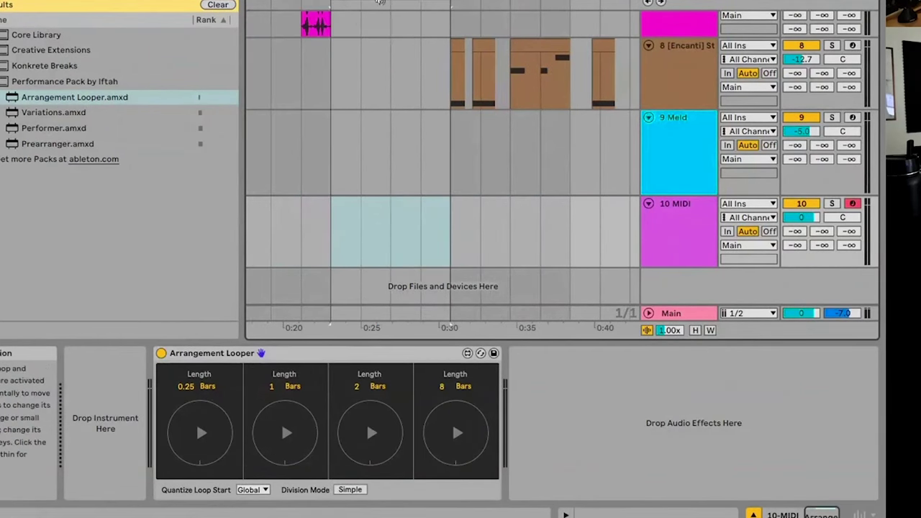
scroll(460, 205, right, 2)
scroll(457, 202, down, 1)
scroll(439, 207, left, 1)
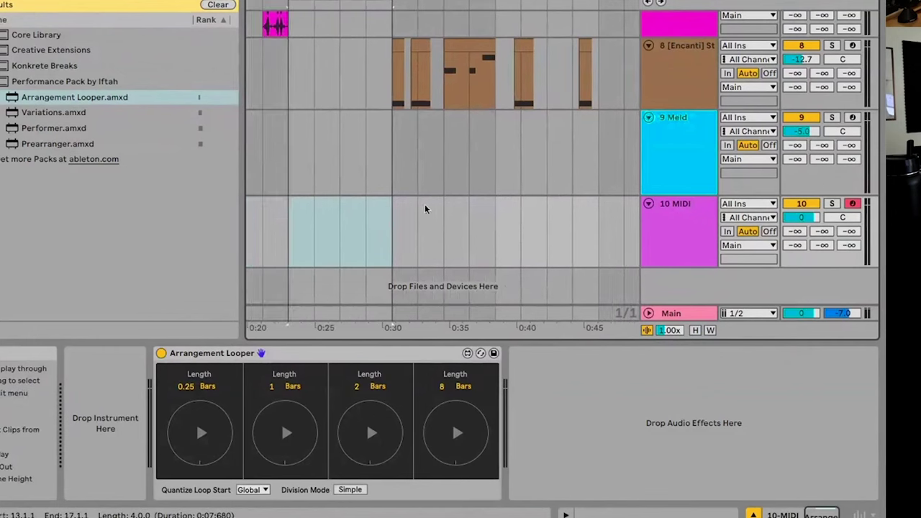
- Activate the 2-bar loop in Arrangement Looper so the arrangement loops from bar 13
click(306, 96)
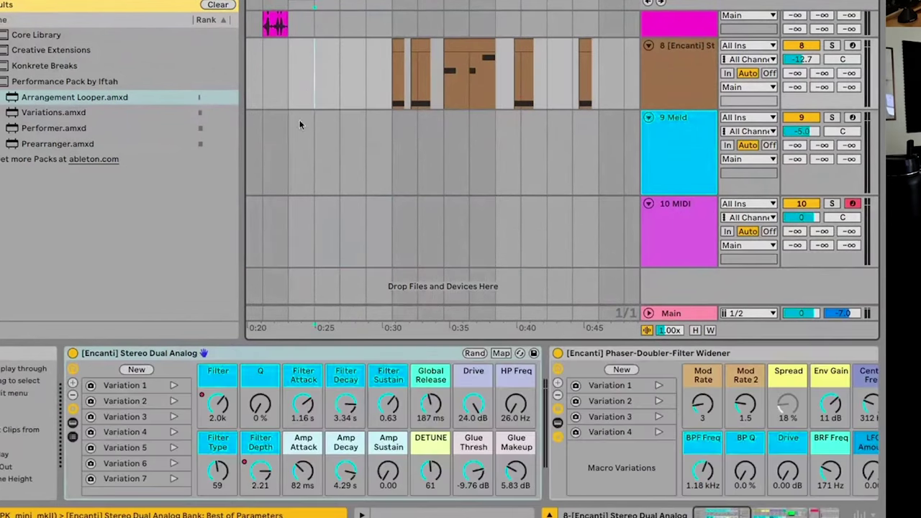
scroll(385, 96, up, 4)
scroll(384, 96, left, 3)
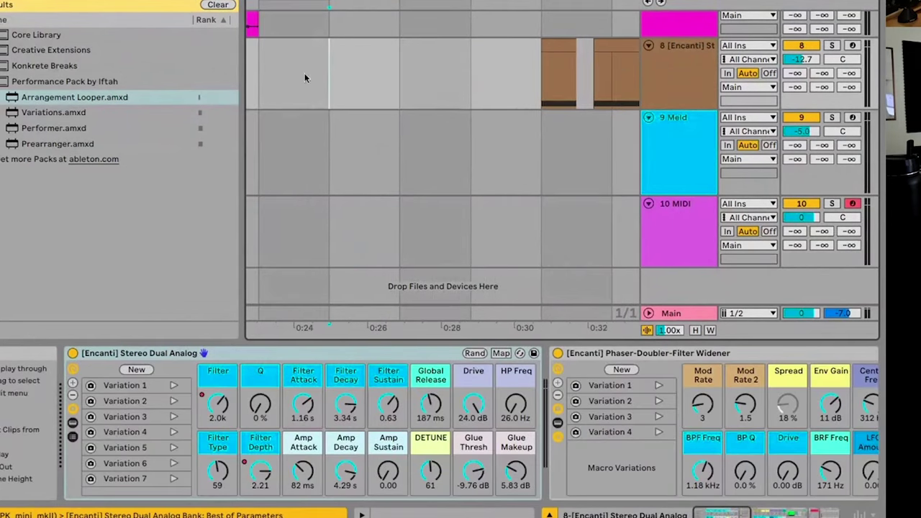
click(622, 204)
click(370, 433)
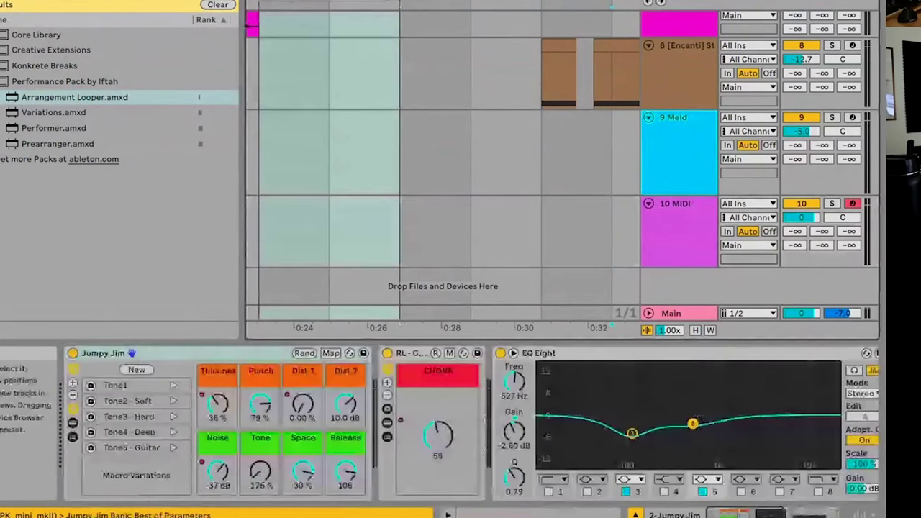
- Place the insert marker at bar 13 on the 9 Meld track and narrow the browser
click(255, 171)
scroll(256, 169, left, 2)
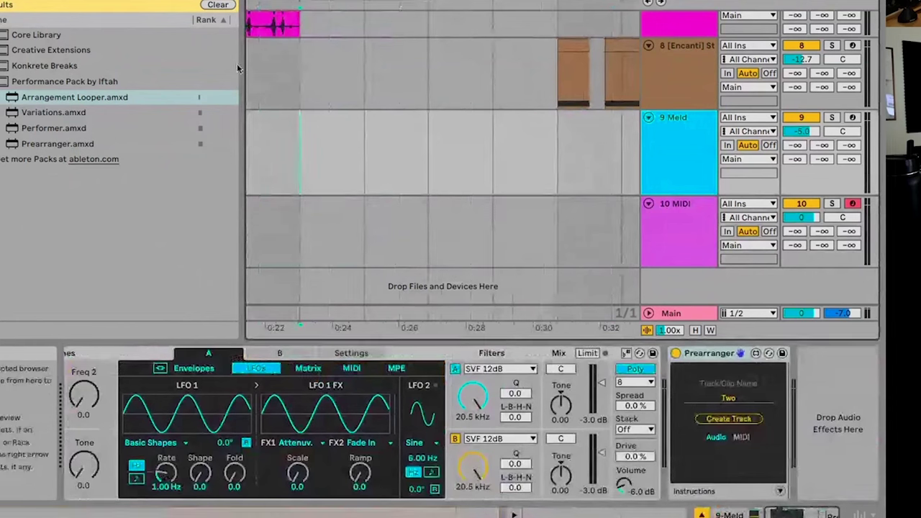
scroll(370, 82, down, 3)
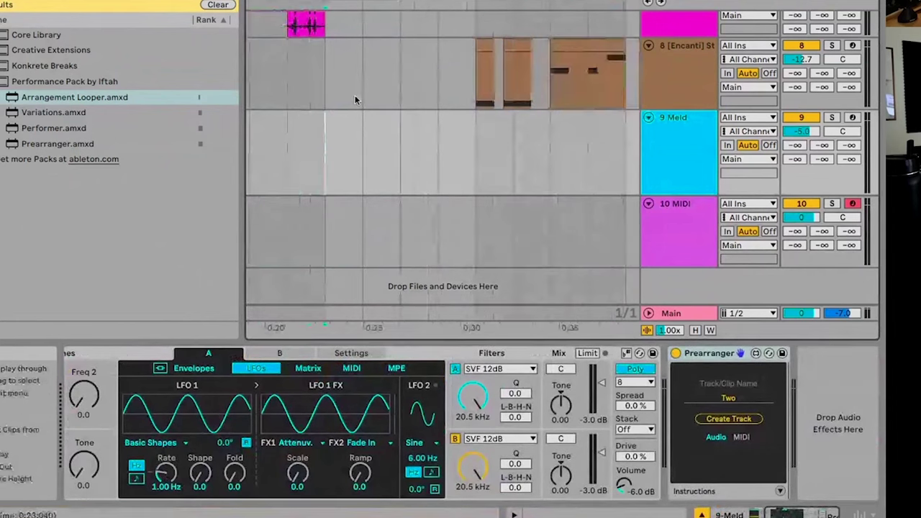
drag(249, 99, 219, 99)
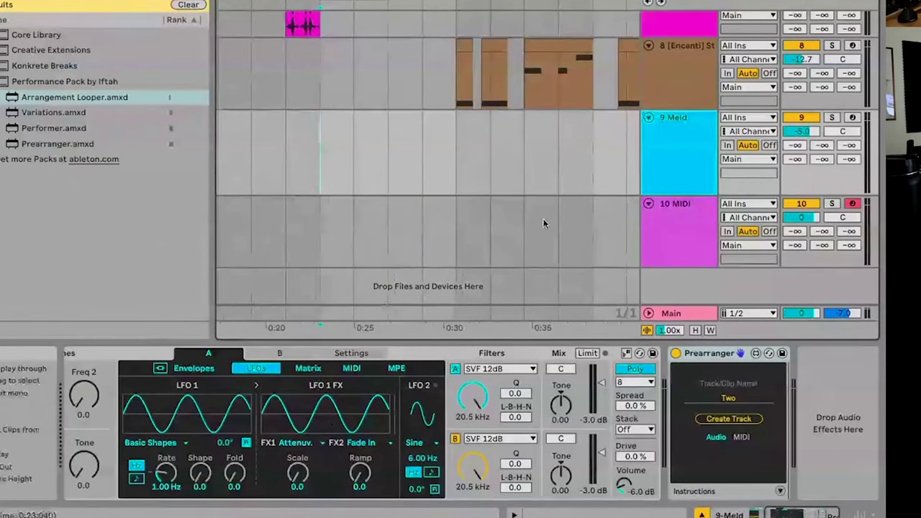
- Delete the Arrangement Looper device from the 10 MIDI track
click(675, 235)
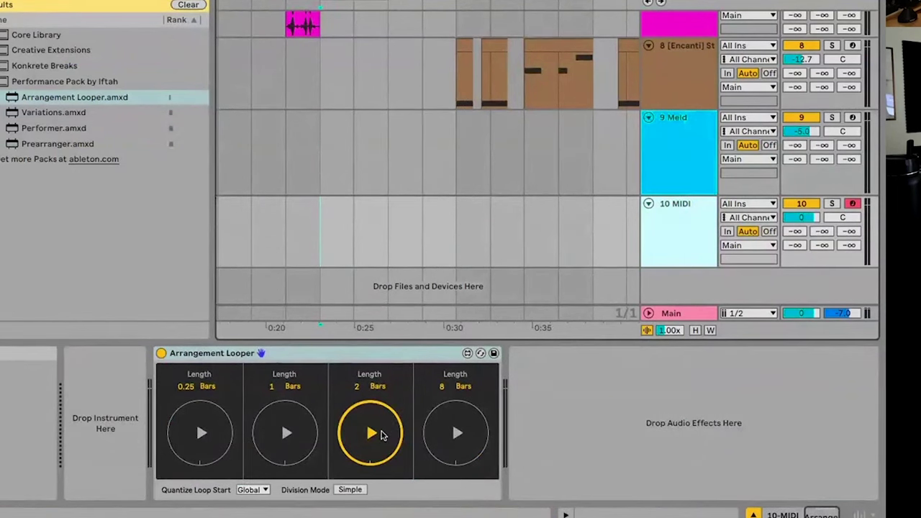
click(615, 416)
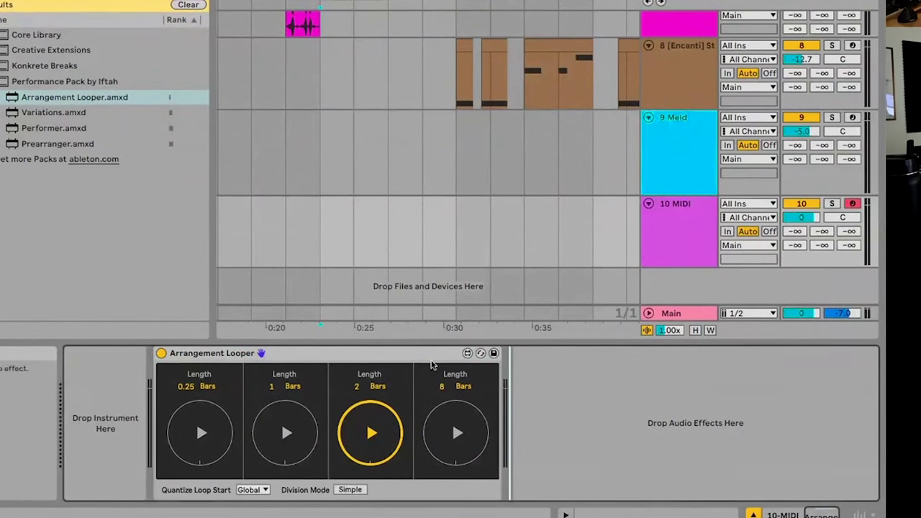
click(429, 356)
key(Delete)
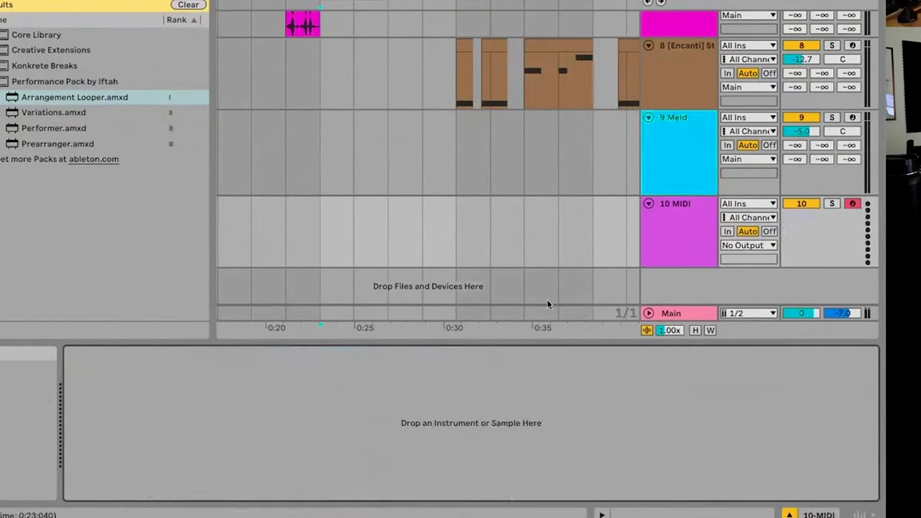
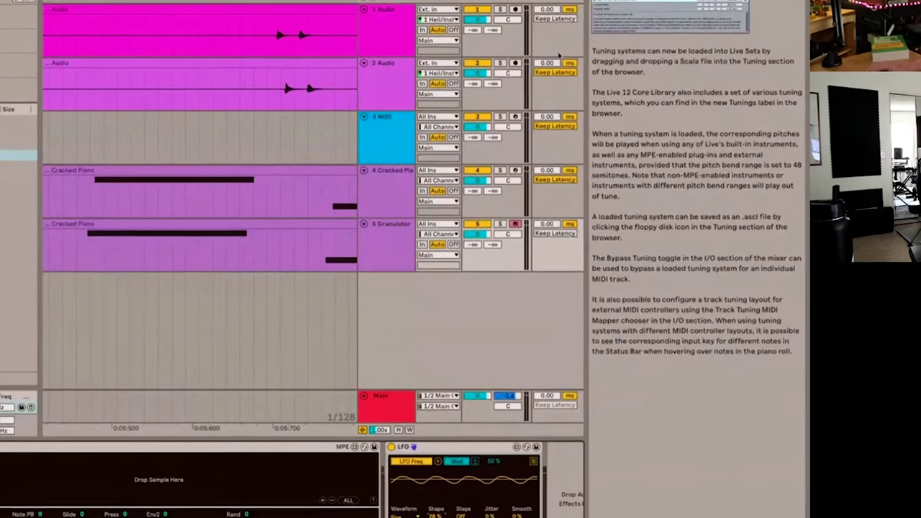
mouse_move(260, 1)
mouse_down()
mouse_move(260, 28)
mouse_move(261, 2)
mouse_move(251, 2)
mouse_up()
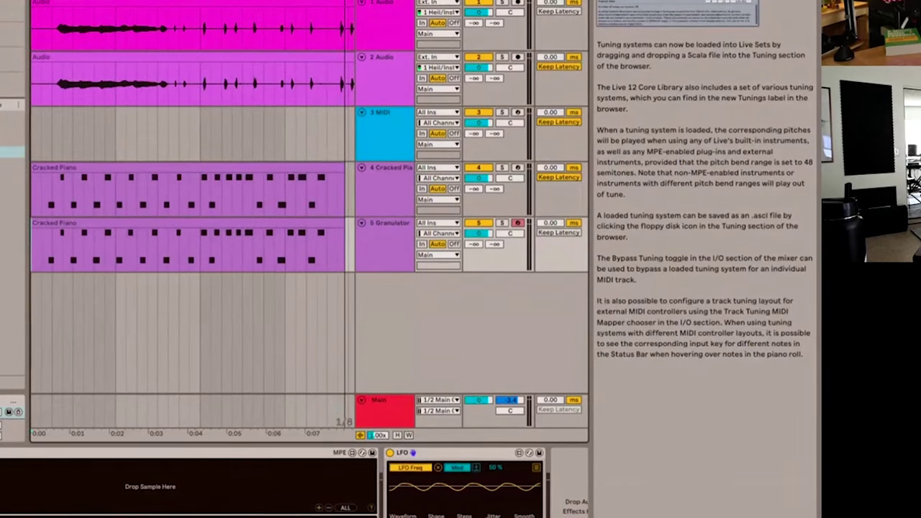
mouse_move(107, 1)
mouse_down()
mouse_move(116, 2)
mouse_move(107, 2)
mouse_up()
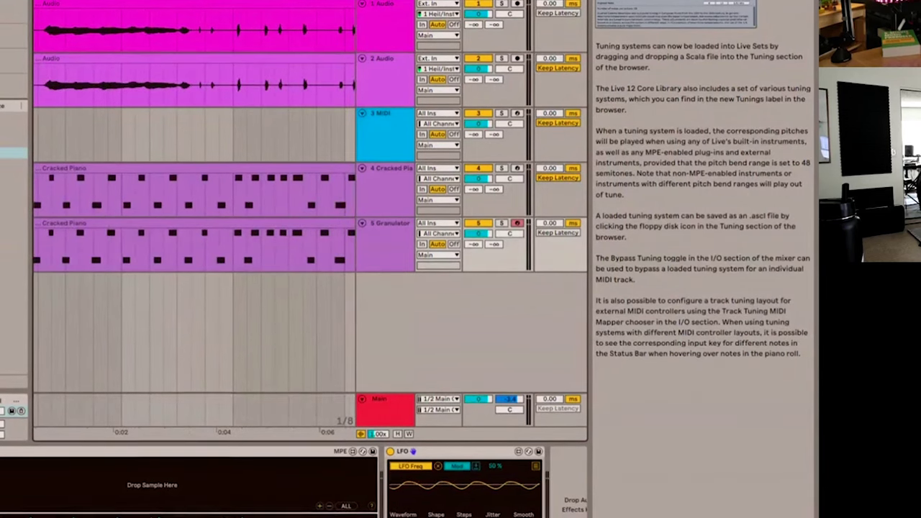
- Compare the timing of the transients just after bar 3 on the 1 Audio and 2 Audio tracks
drag(236, 2, 238, 37)
scroll(278, 44, right, 5)
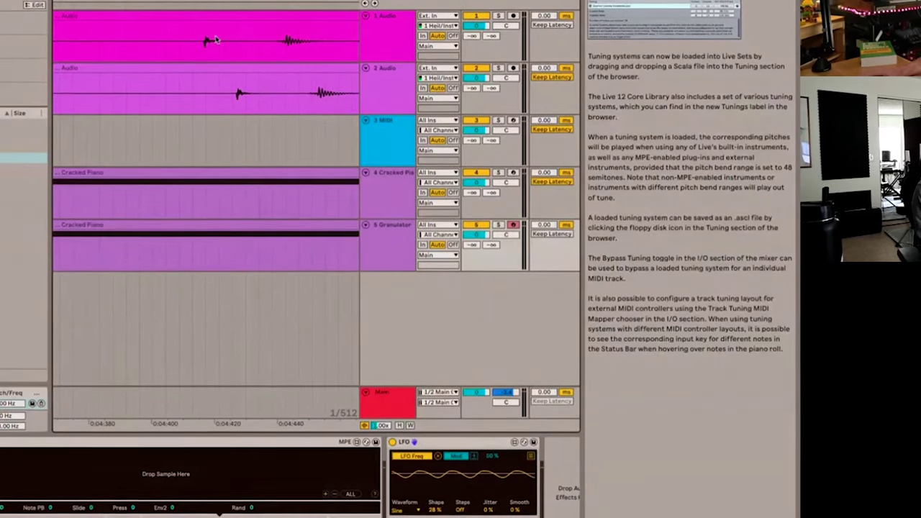
click(383, 36)
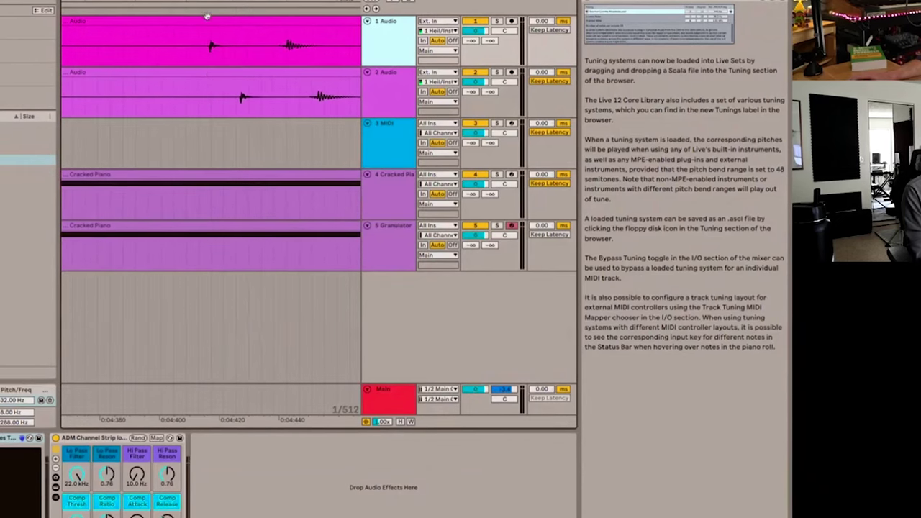
click(351, 75)
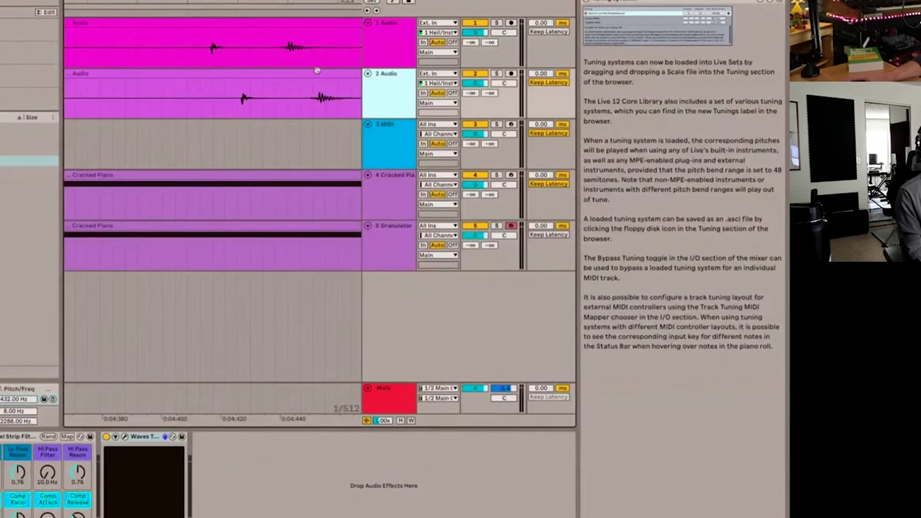
scroll(210, 49, up, 3)
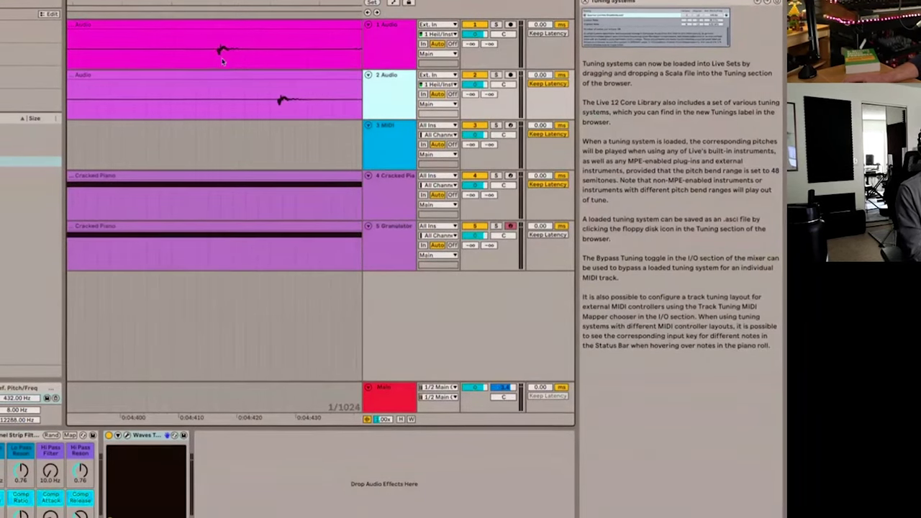
- Place the insert marker on the first transient after bar 3 in the 1 Audio clip and inspect its timing up close
click(210, 48)
drag(224, 6, 227, 4)
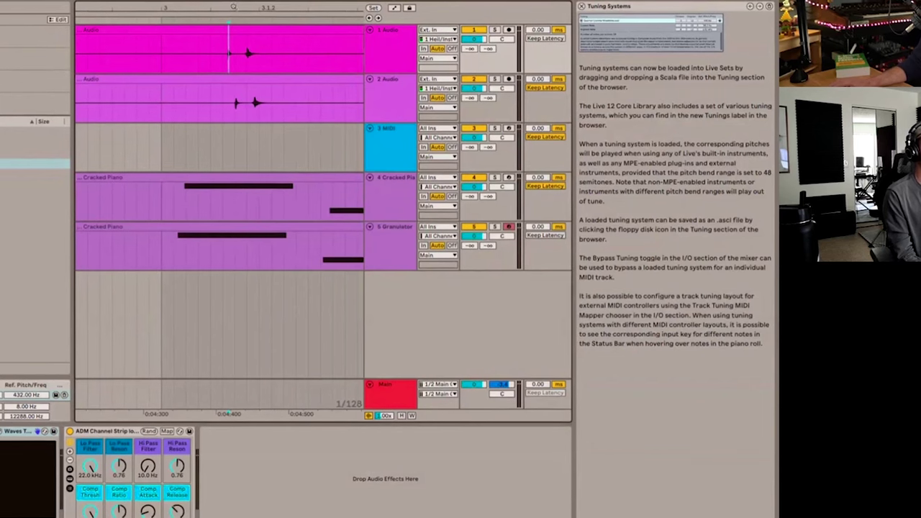
drag(235, 7, 226, 118)
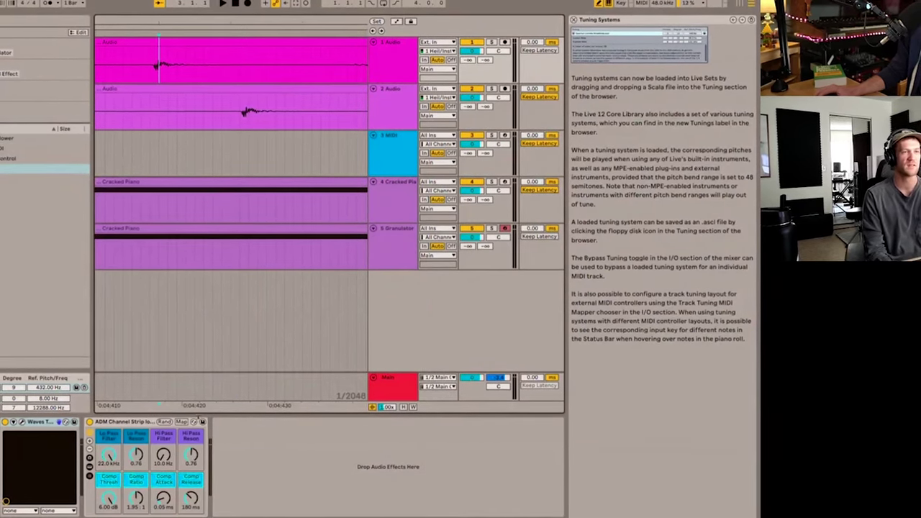
drag(220, 21, 220, 24)
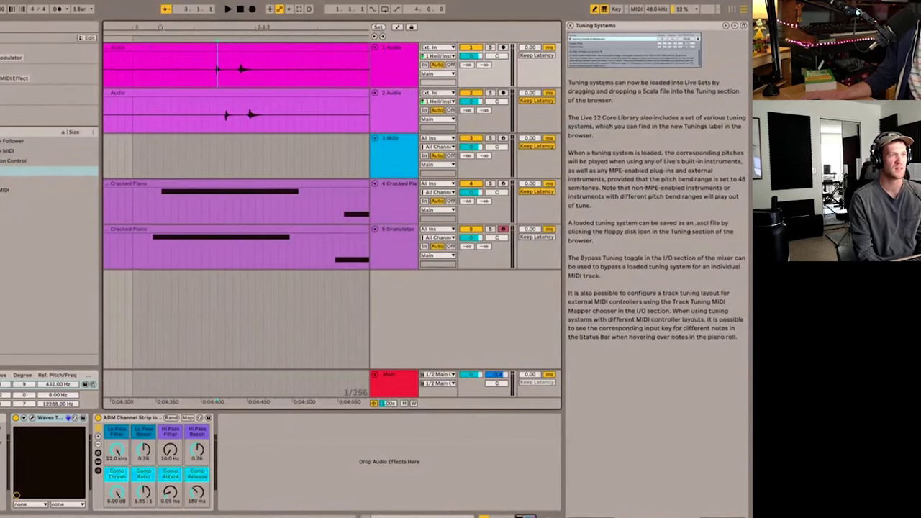
drag(160, 29, 158, 27)
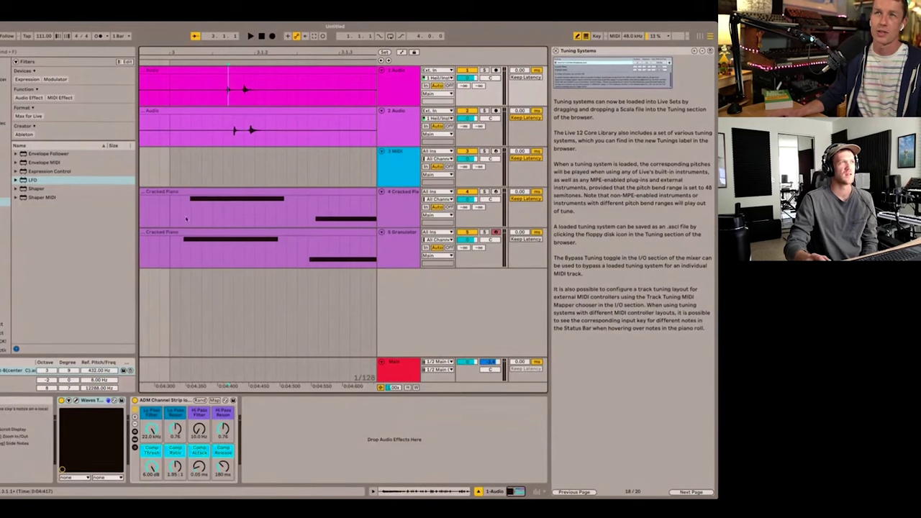
drag(182, 51, 148, 93)
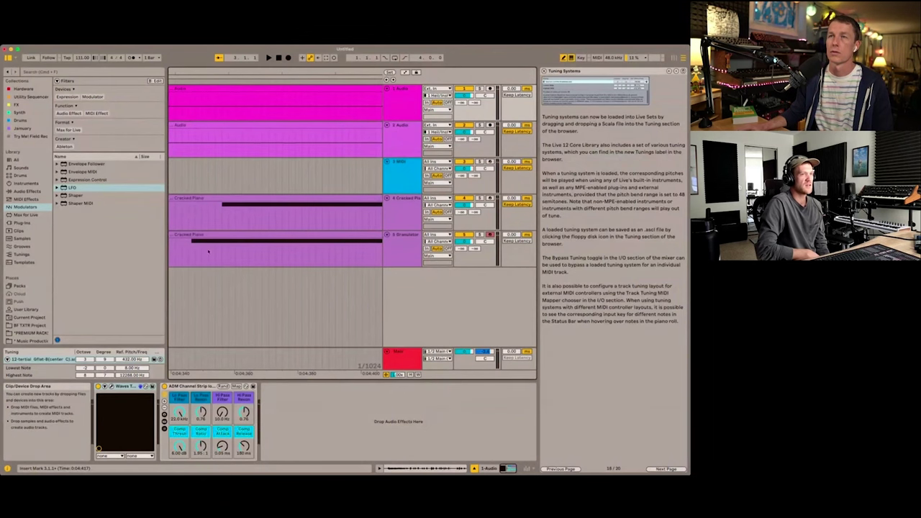
- Mark the note start in the 4 Cracked Piano clip and compare it with the Granulator note and the audio transients
click(223, 222)
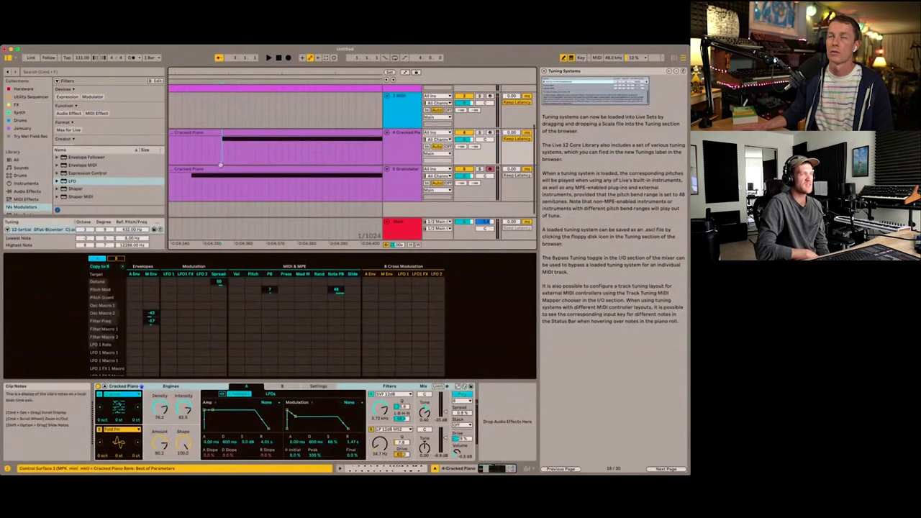
scroll(293, 227, right, 6)
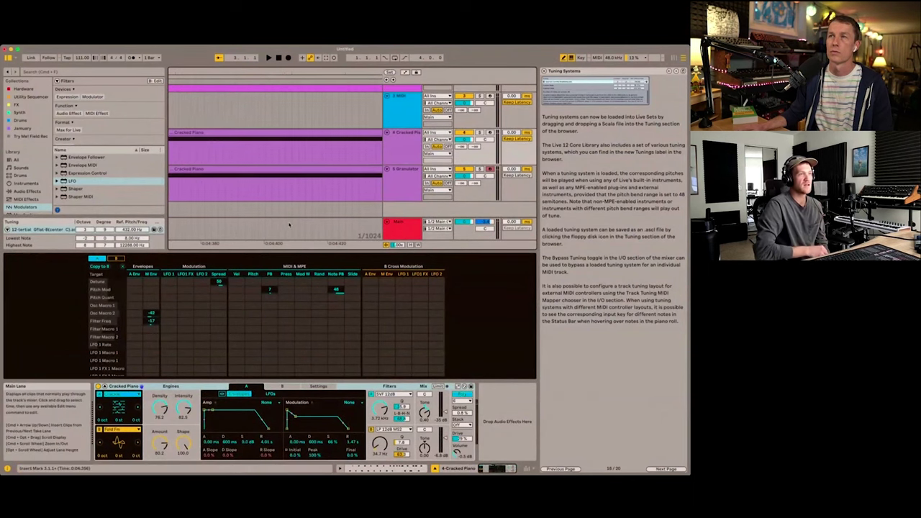
scroll(289, 226, right, 8)
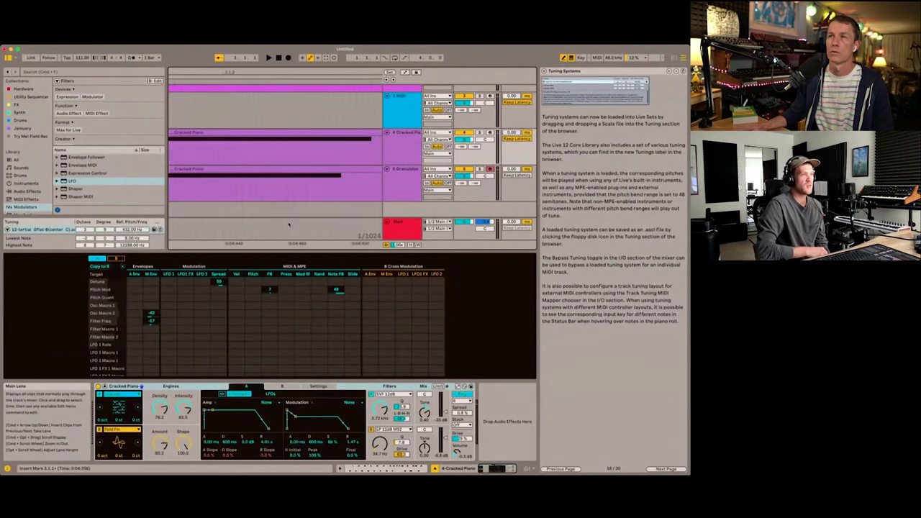
scroll(289, 225, left, 10)
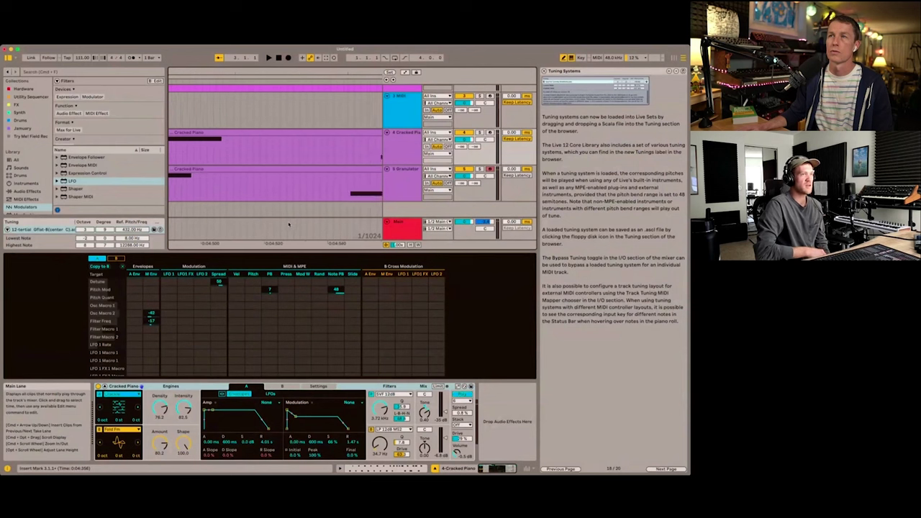
scroll(289, 225, left, 10)
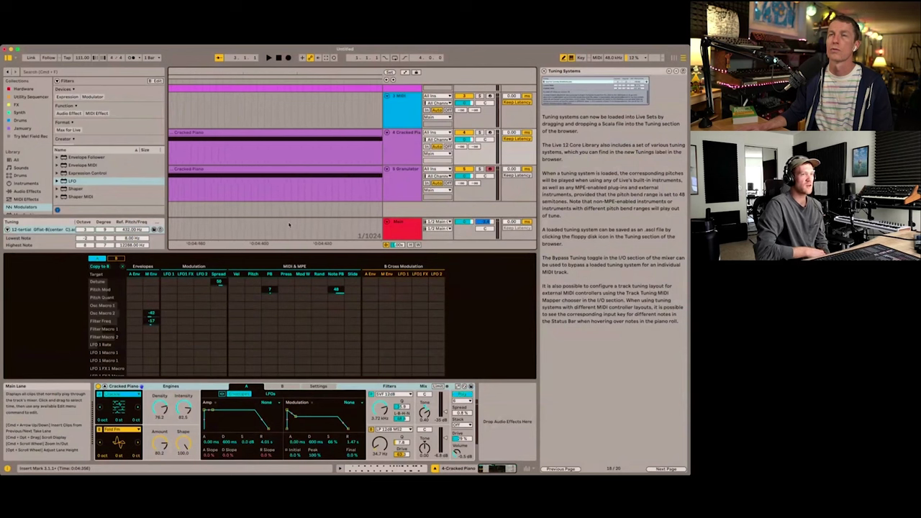
scroll(289, 226, right, 1)
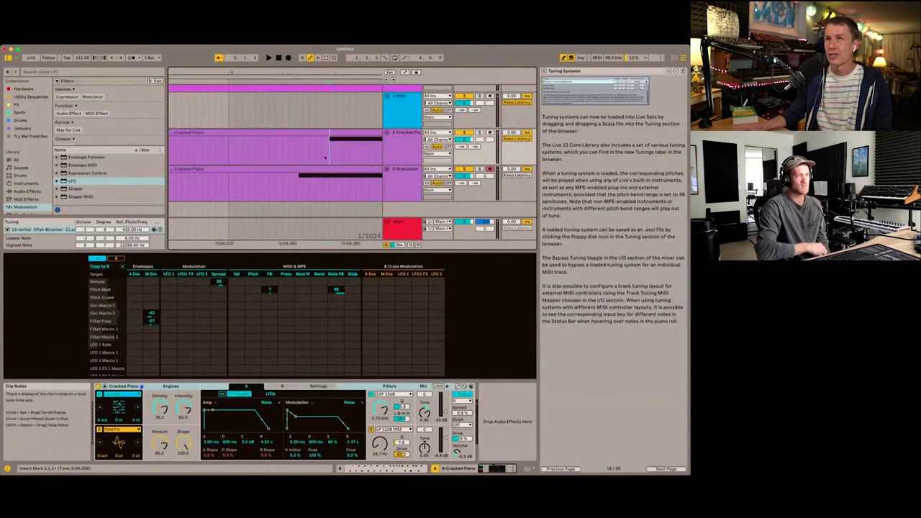
drag(297, 73, 297, 45)
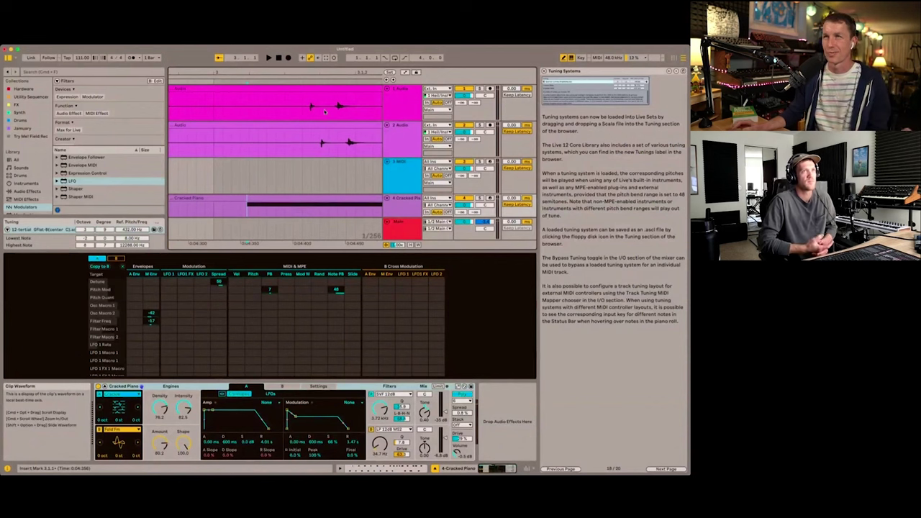
scroll(324, 111, down, 1)
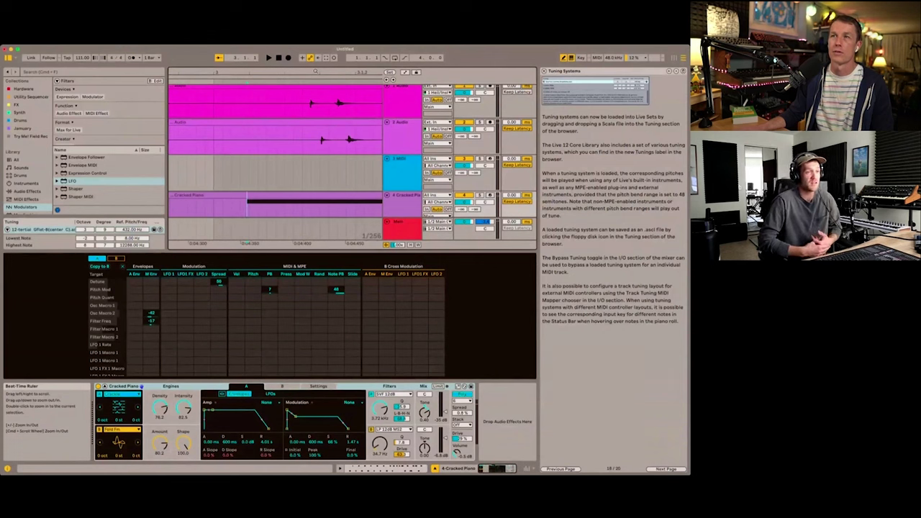
scroll(320, 117, up, 1)
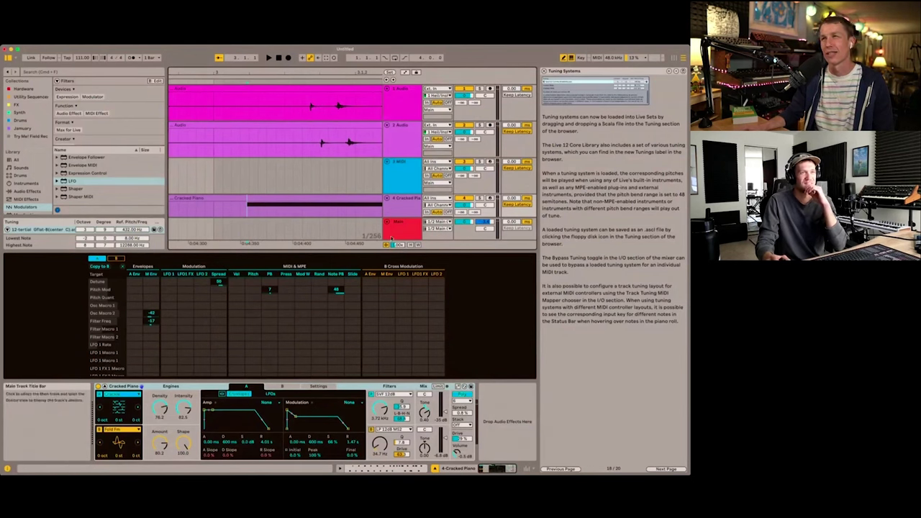
- Try magnifying the arrangement waveforms vertically, then reset the waveform zoom to 1.00x
mouse_move(398, 245)
mouse_down()
mouse_move(398, 228)
mouse_move(398, 253)
mouse_move(398, 228)
mouse_move(398, 248)
mouse_up()
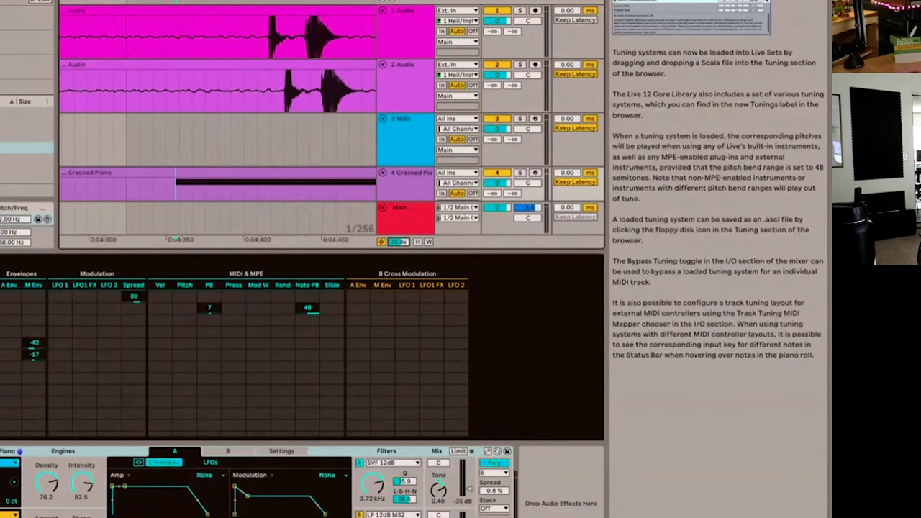
double_click(395, 241)
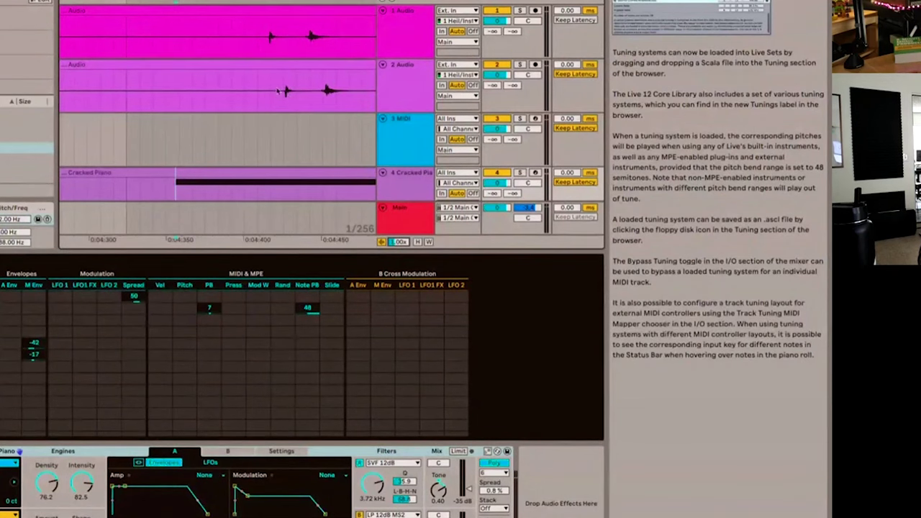
- Raise the gain of the 2 Audio clip to 2.4 dB
click(307, 73)
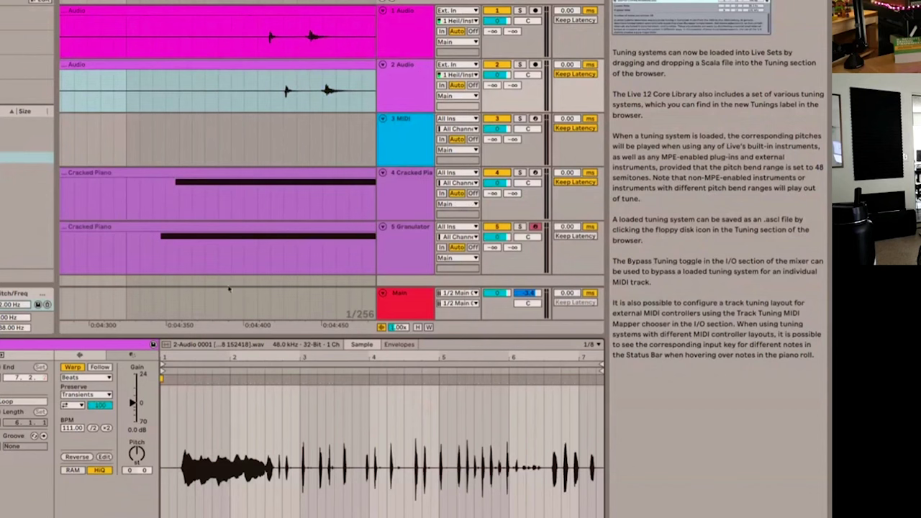
mouse_move(132, 403)
mouse_down()
mouse_move(132, 392)
mouse_move(134, 400)
mouse_up()
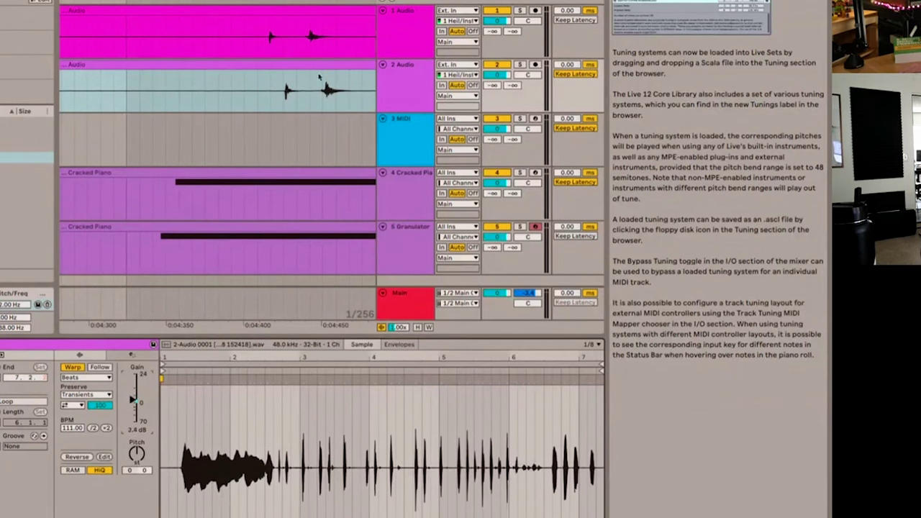
- Set the waveform vertical zoom to 12.2x and repeatedly toggle it to compare the normal and magnified waveforms
drag(397, 329, 397, 311)
click(382, 329)
click(382, 329)
click(383, 329)
click(383, 328)
click(382, 329)
click(382, 329)
click(382, 329)
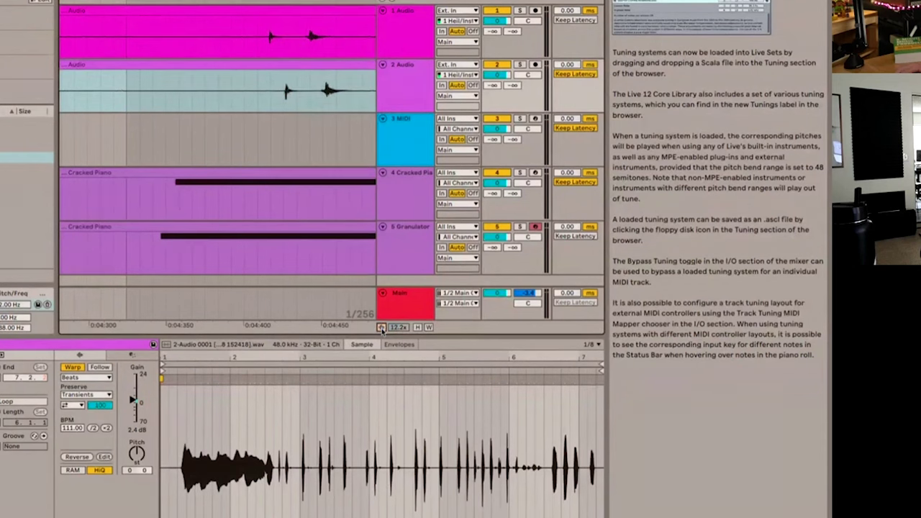
click(382, 329)
click(382, 329)
click(382, 328)
click(382, 328)
click(382, 328)
click(382, 328)
click(382, 328)
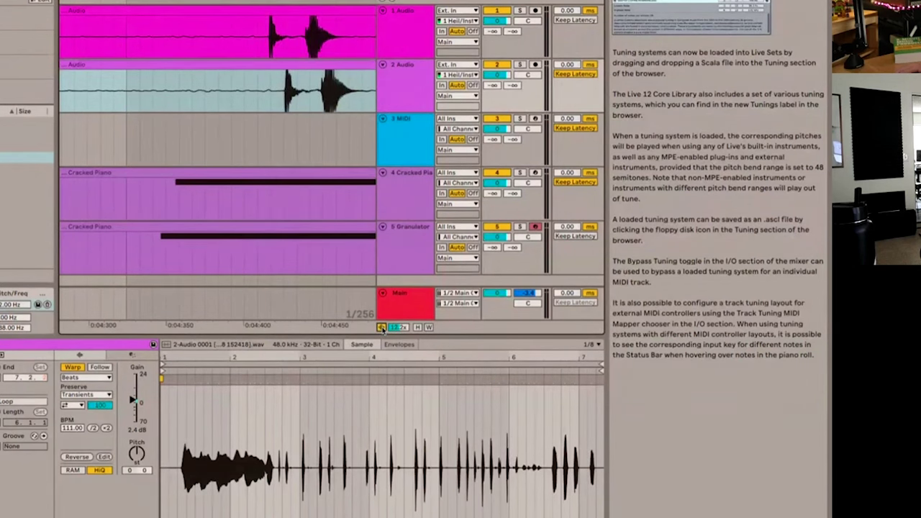
click(382, 329)
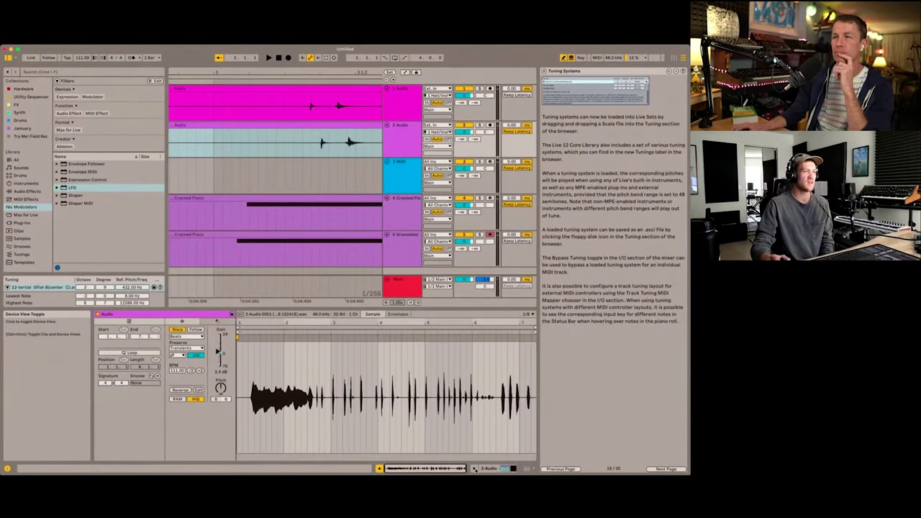
- Show the device chain together with the clip view and select the 4 Cracked Piano clip
click(474, 468)
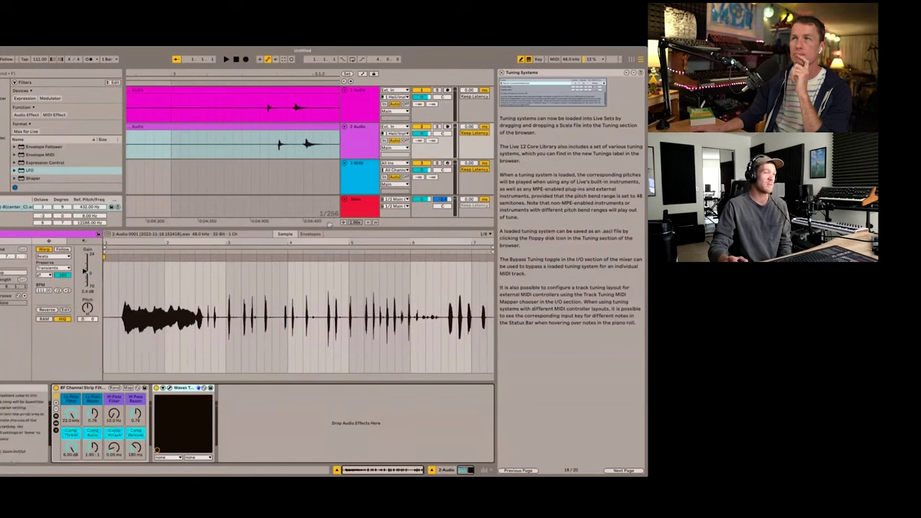
scroll(353, 186, down, 3)
click(363, 186)
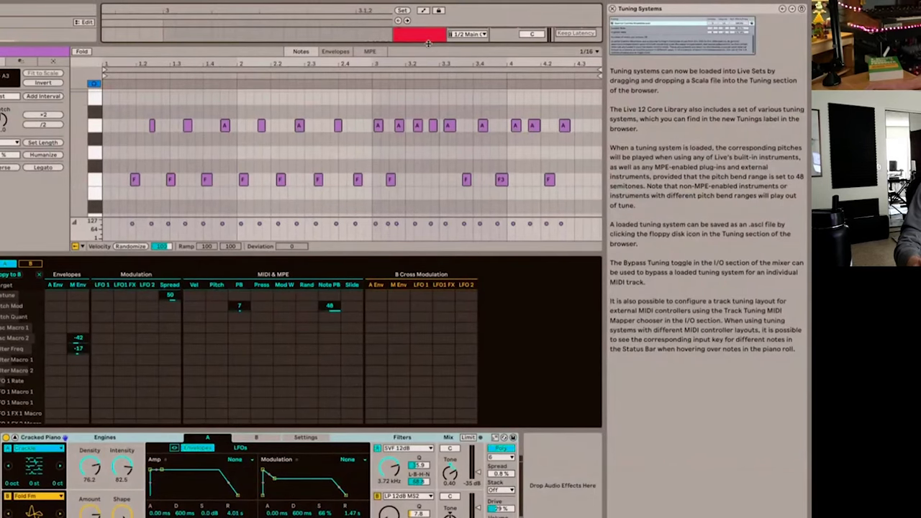
- Resize the stacked views to reveal the mixer beneath the arrangement and expand the Cracked Piano's modulation matrix
drag(428, 43, 424, 131)
drag(418, 254, 413, 351)
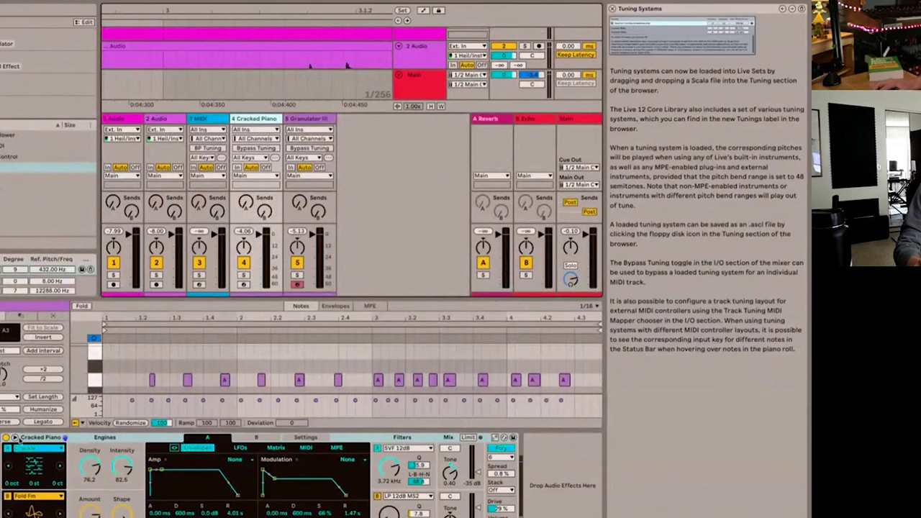
click(14, 437)
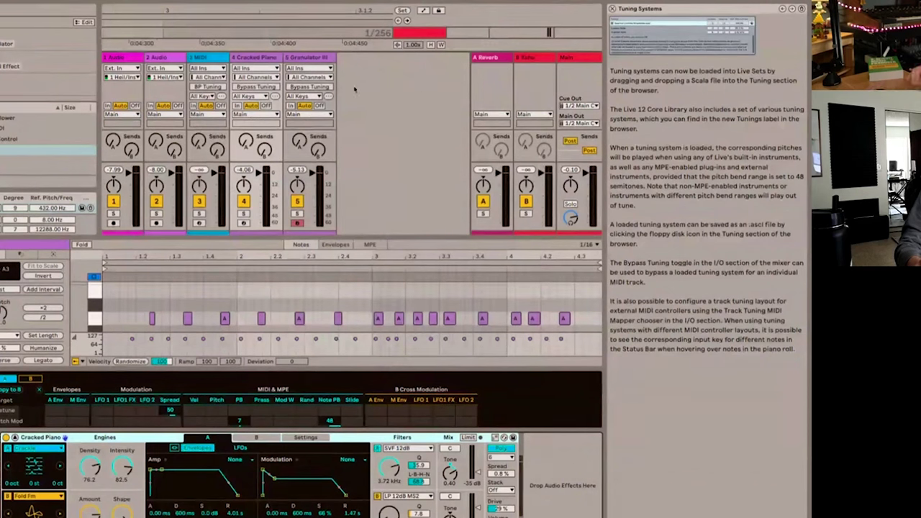
- Hide the mixer's In/Out section and look through the arrangement tracks above it
key(alt+super+i)
scroll(351, 92, down, 1)
scroll(346, 97, down, 2)
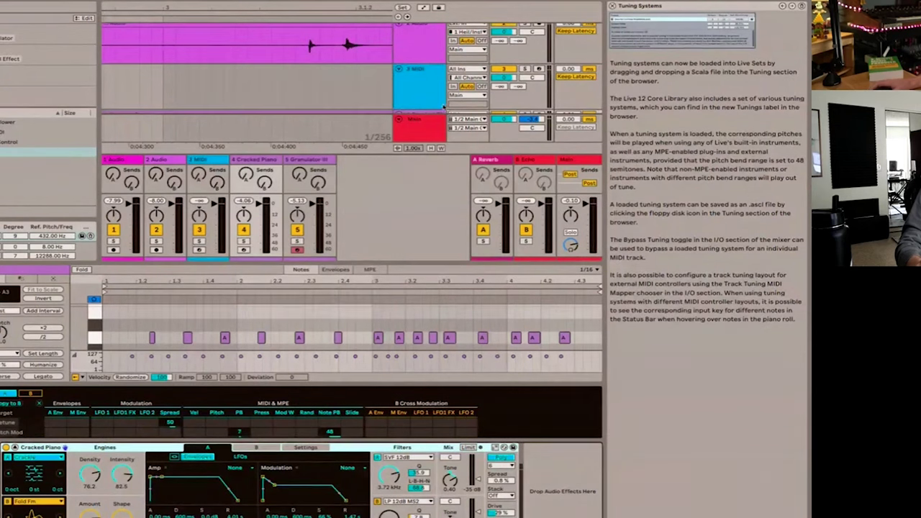
scroll(419, 77, up, 3)
scroll(419, 77, down, 5)
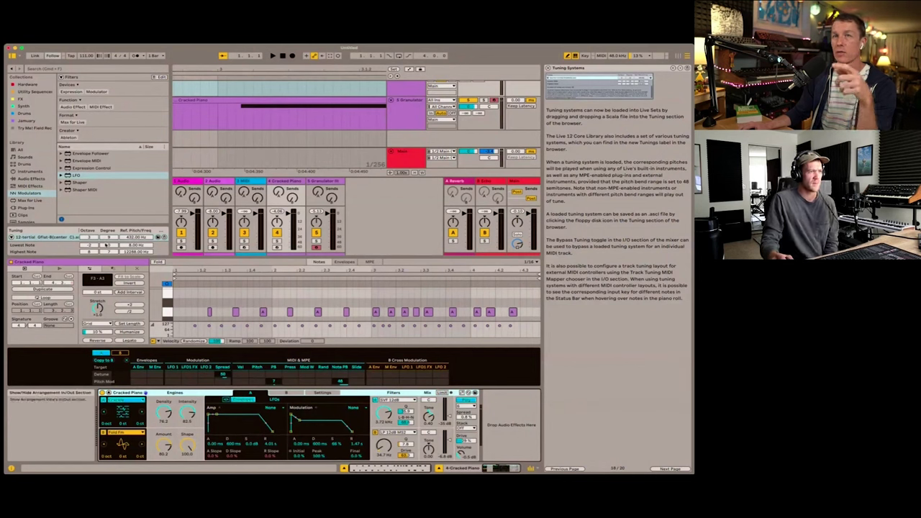
- Hide the In/Out, additional track options and volume sections of the arrangement's track controls
key(super+alt+i)
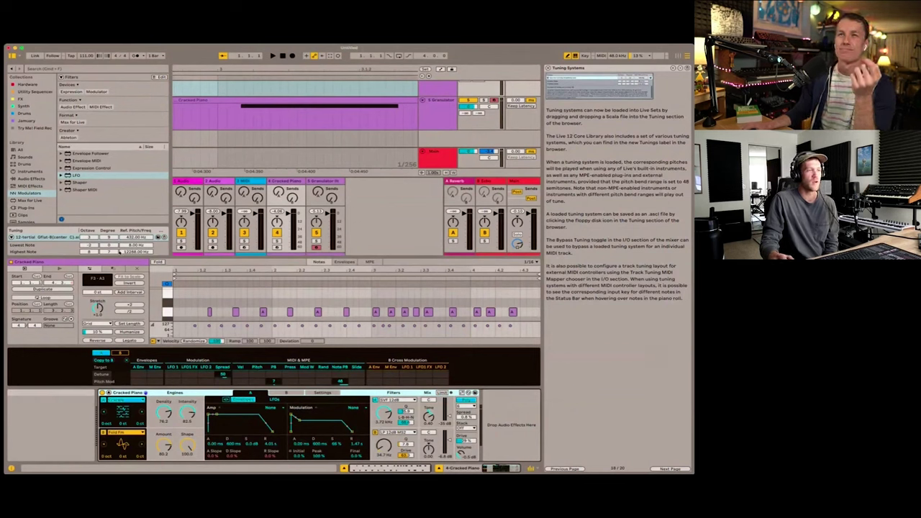
click(118, 258)
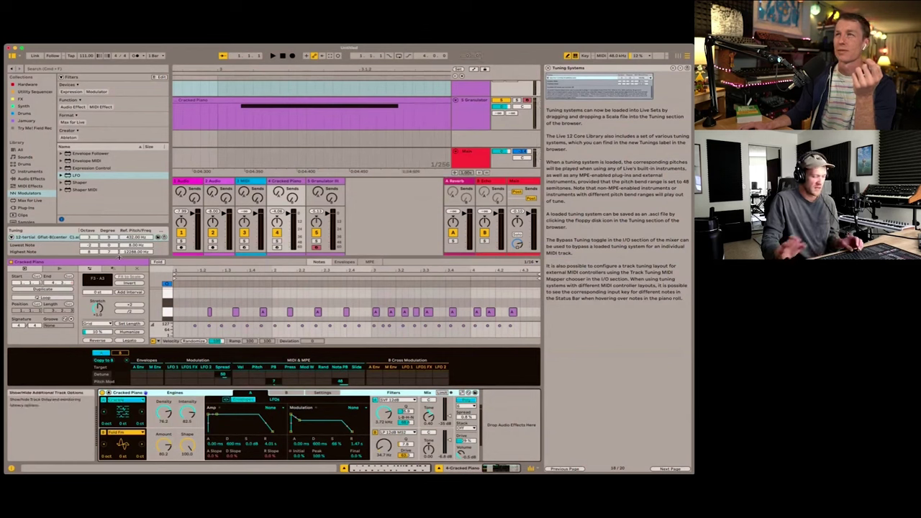
click(115, 251)
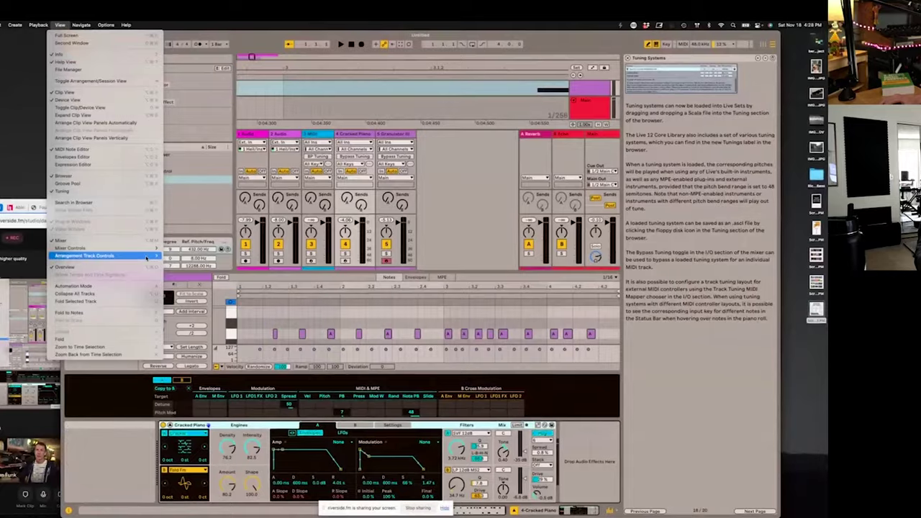
- Show the return tracks and the In/Out section in the arrangement's track controls
mouse_move(155, 257)
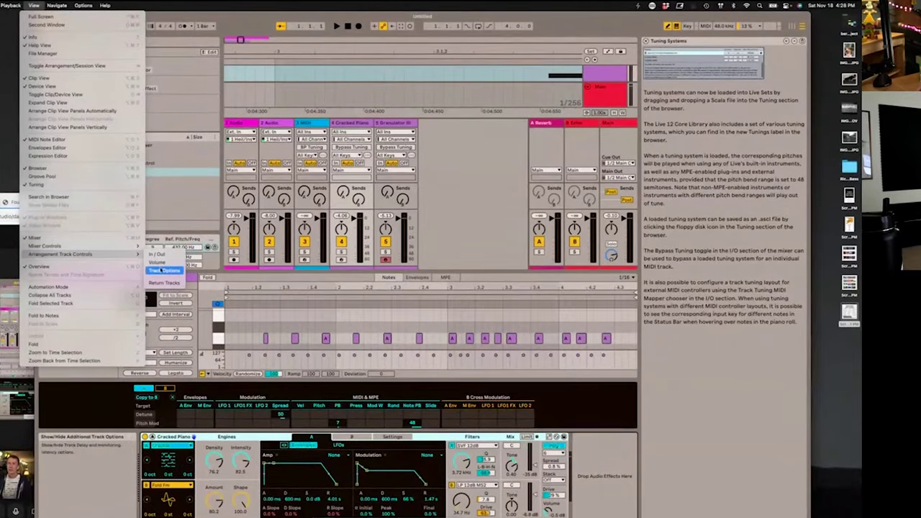
click(165, 282)
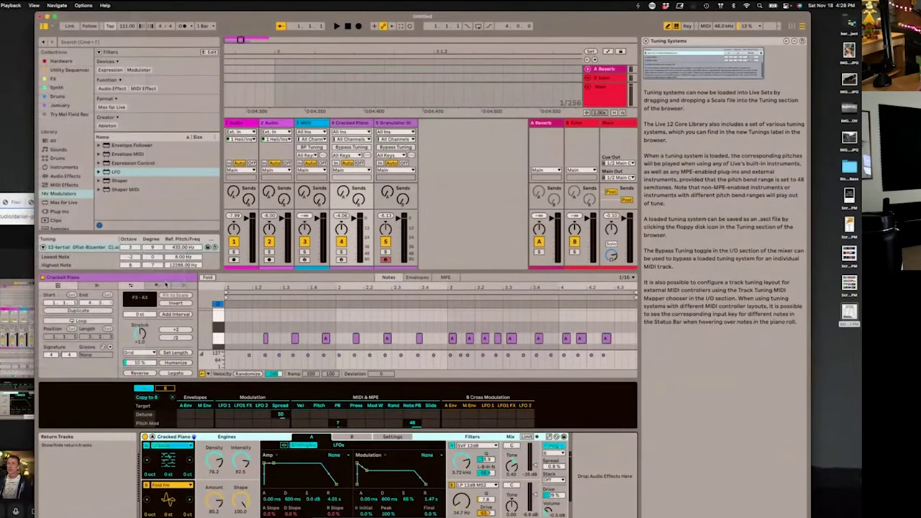
click(33, 5)
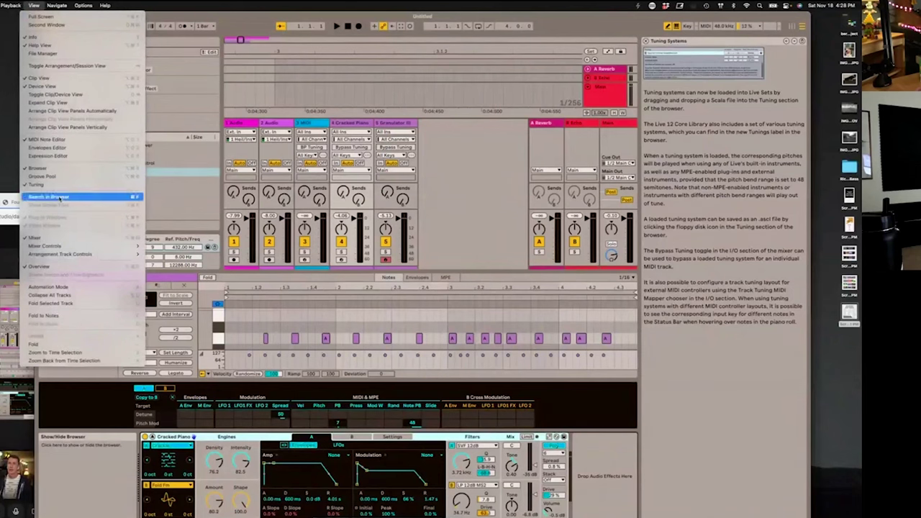
mouse_move(81, 257)
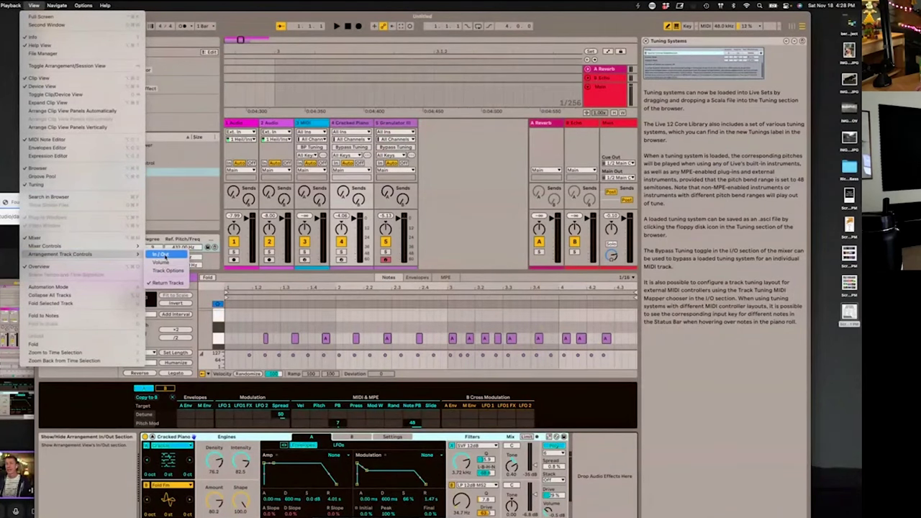
click(161, 254)
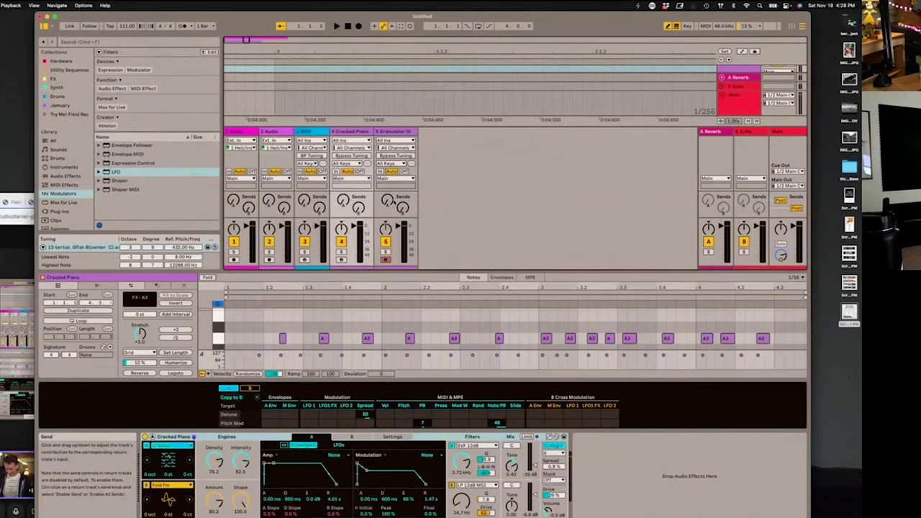
- Hide the browser and toggle the mixer's In/Out section off and back on beneath the arrangement
key(super+alt+b)
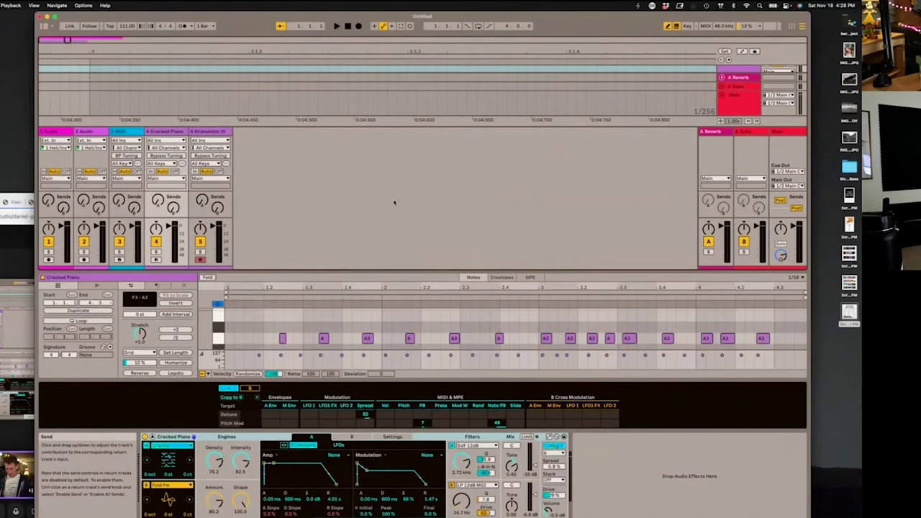
key(super+alt+m)
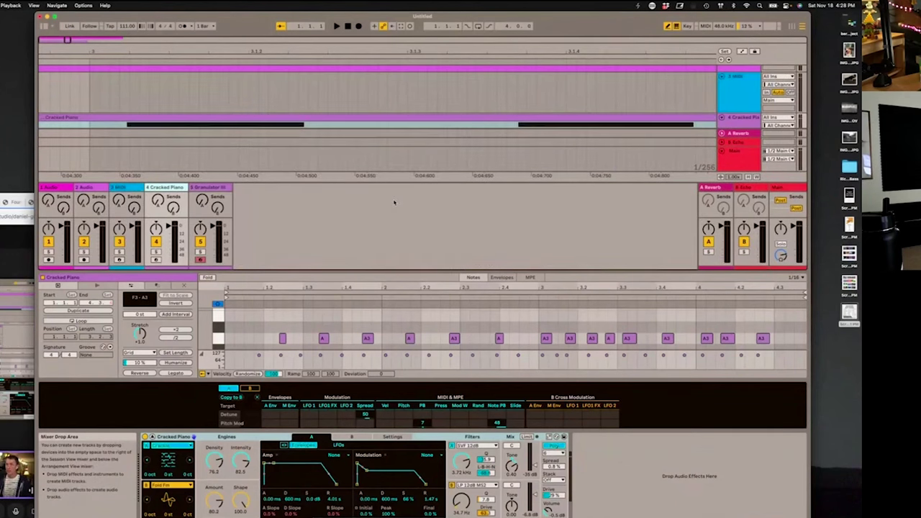
key(alt+super+i)
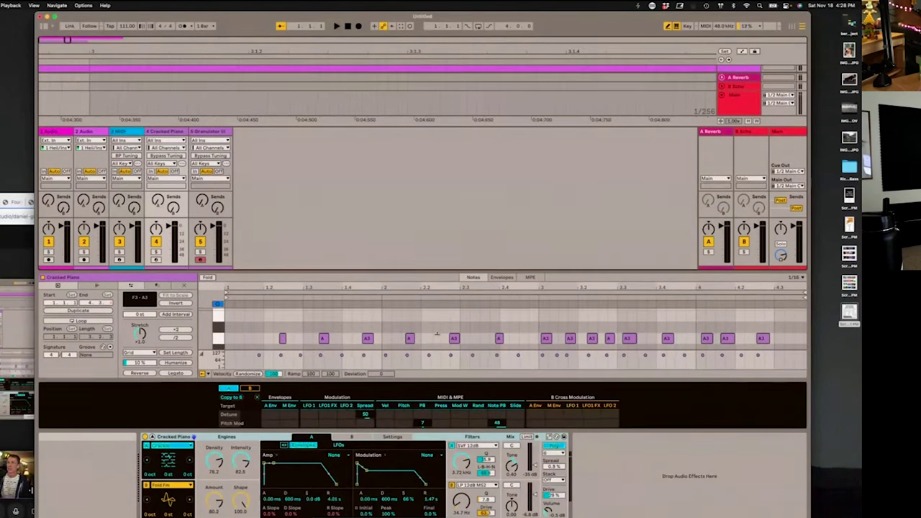
- Close the clip view above the device chain and toggle the mixer beneath the arrangement off and on
drag(437, 334, 424, 418)
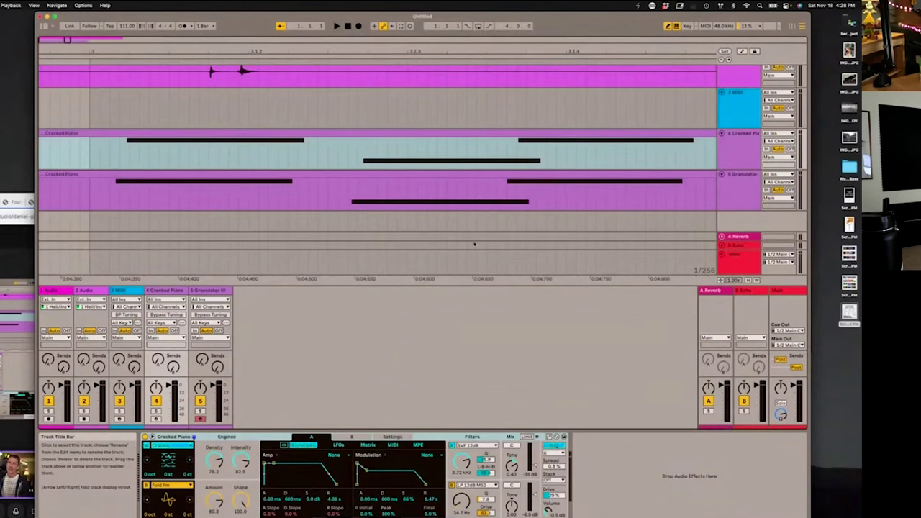
scroll(342, 254, up, 3)
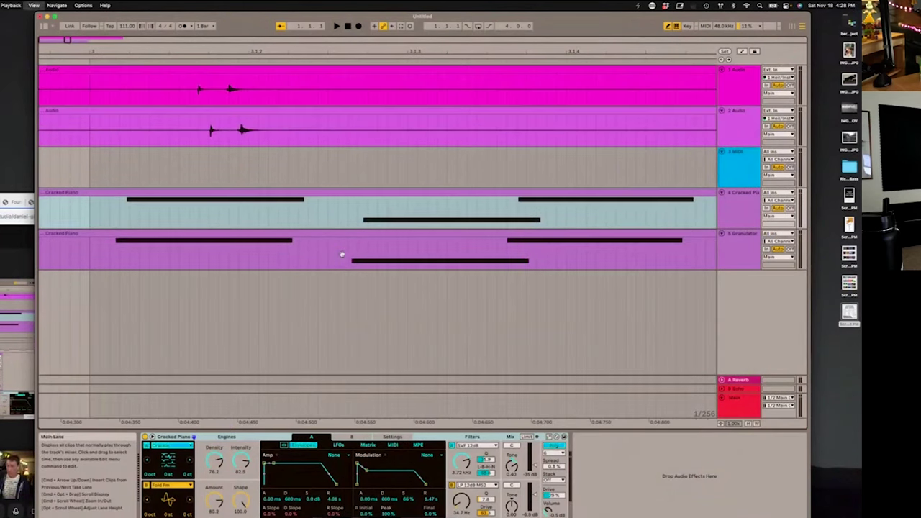
key(alt+super+i)
key(alt+super+i)
key(alt+super+i)
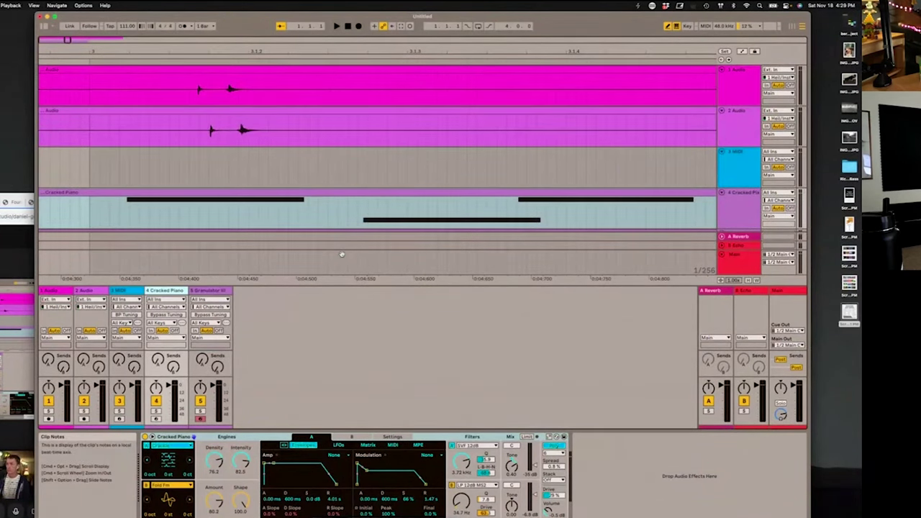
key(alt+super+i)
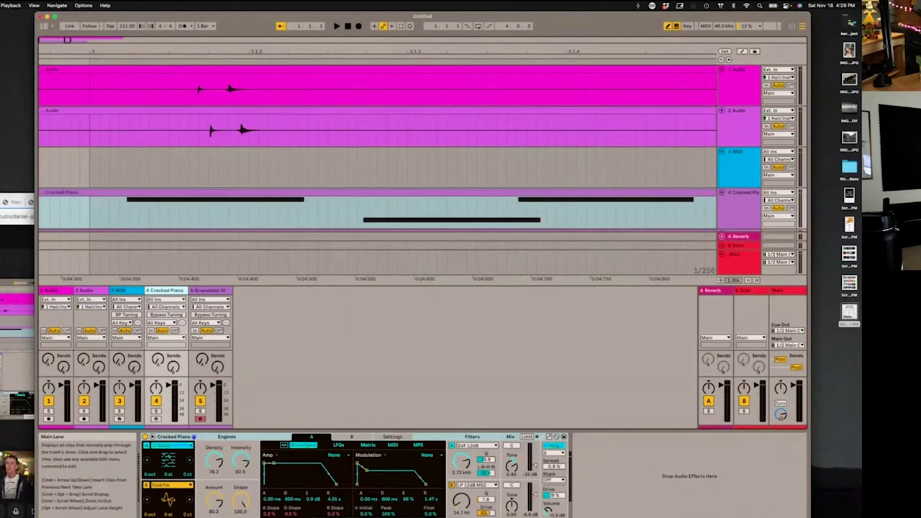
- Show the volume controls on the arrangement tracks and look over the display options for the arrangement track controls and mixer
click(33, 5)
mouse_move(108, 256)
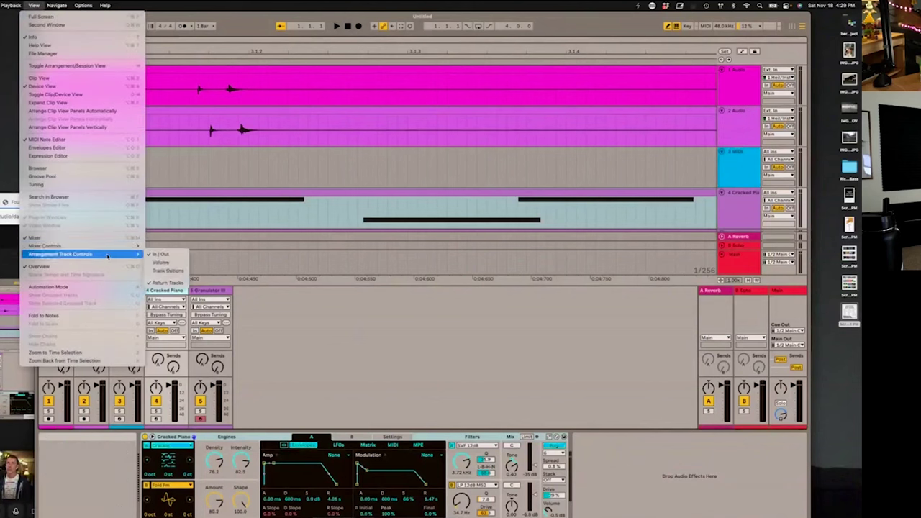
click(167, 263)
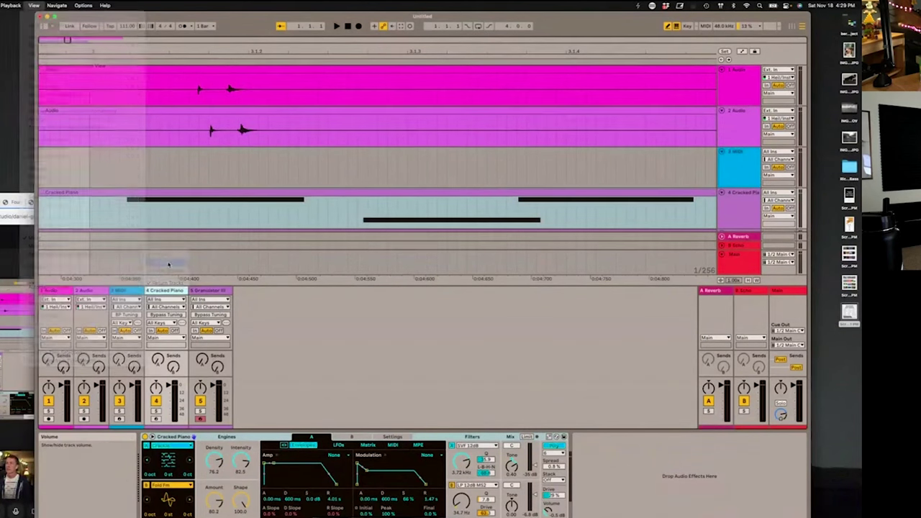
click(33, 5)
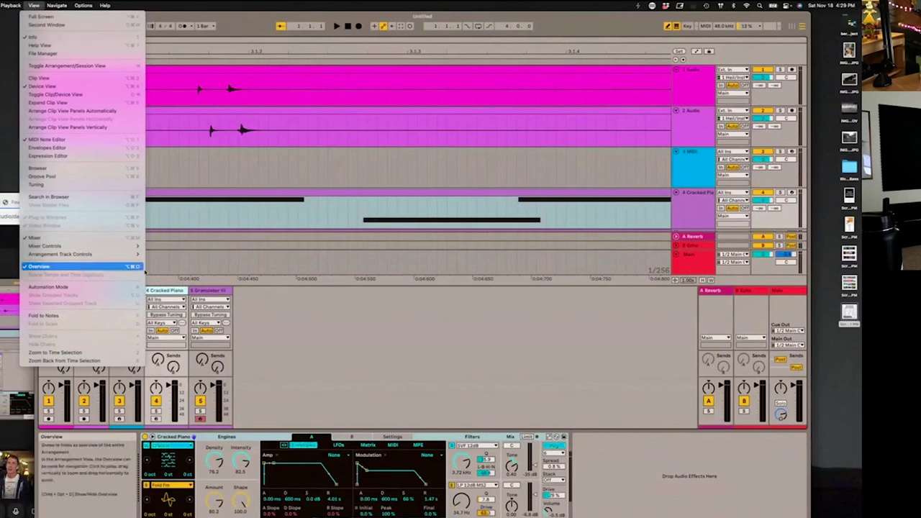
mouse_move(134, 254)
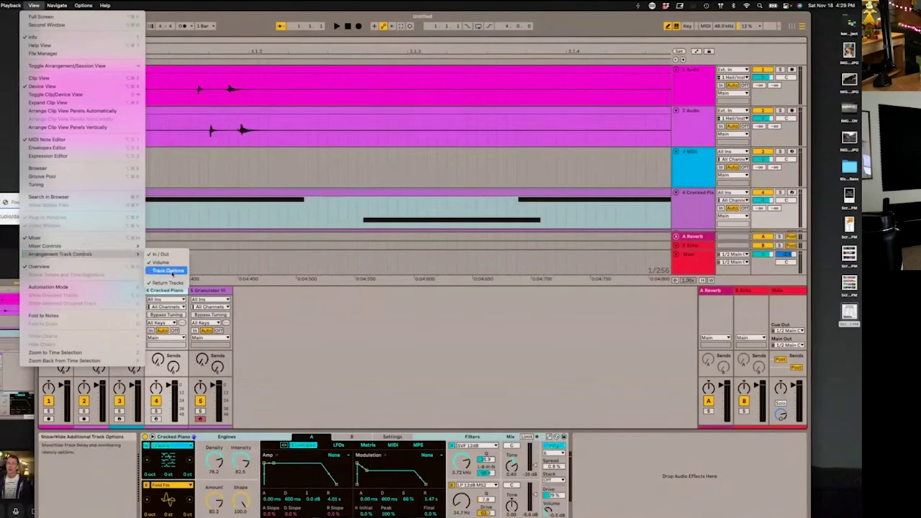
mouse_move(46, 5)
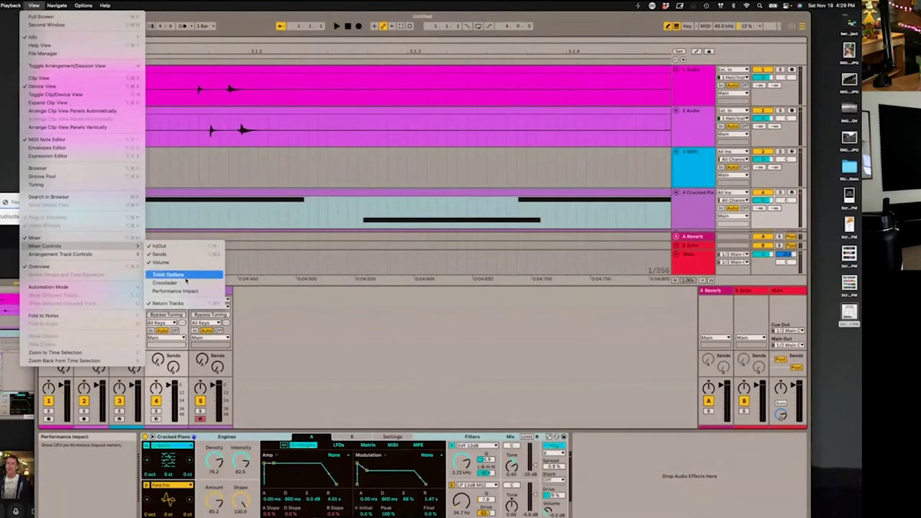
click(274, 297)
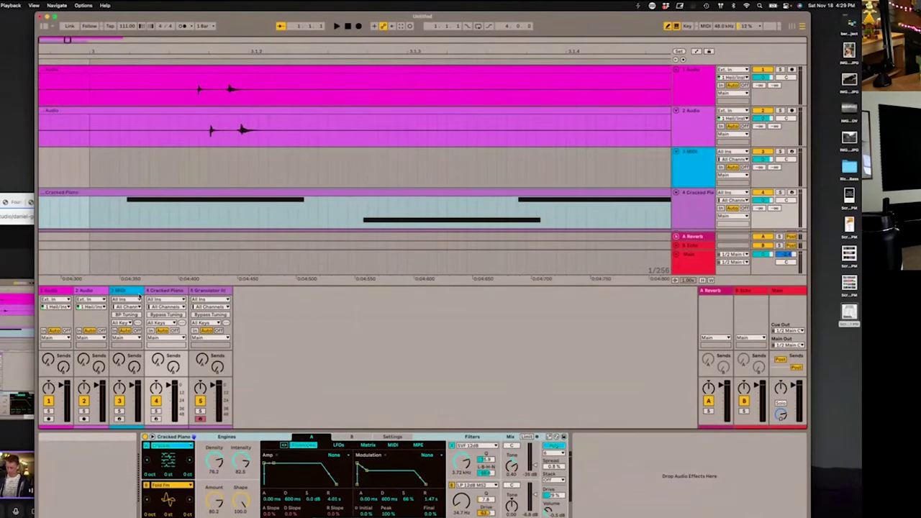
key(alt+super+i)
key(alt+super+i)
key(alt+super+i)
key(alt+super+i)
key(alt+super+i)
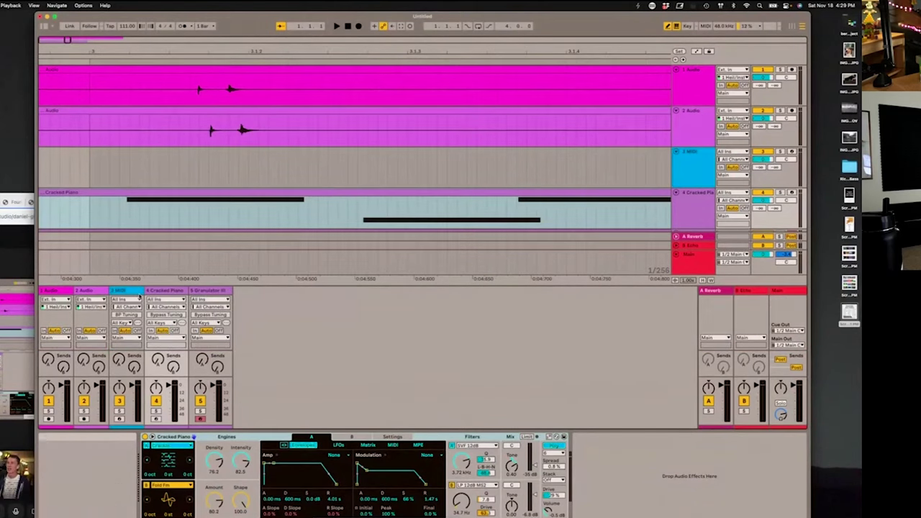
key(alt+super+i)
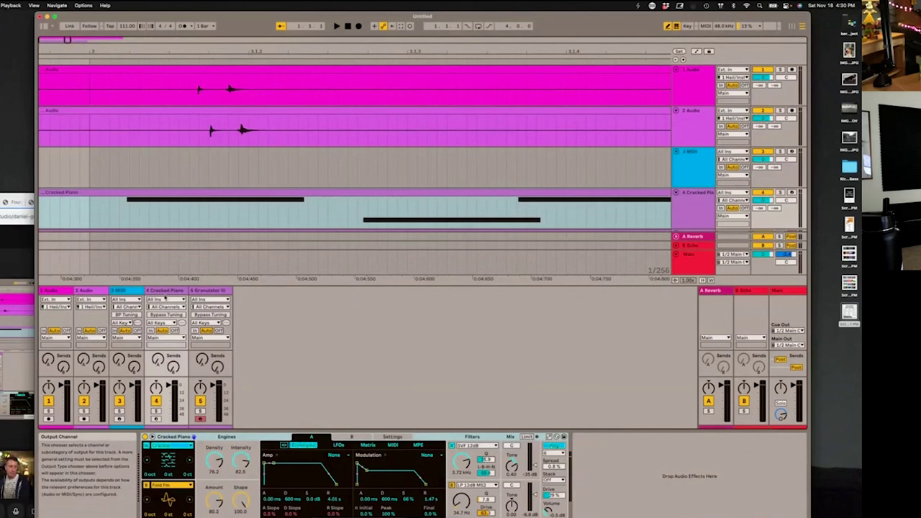
click(168, 378)
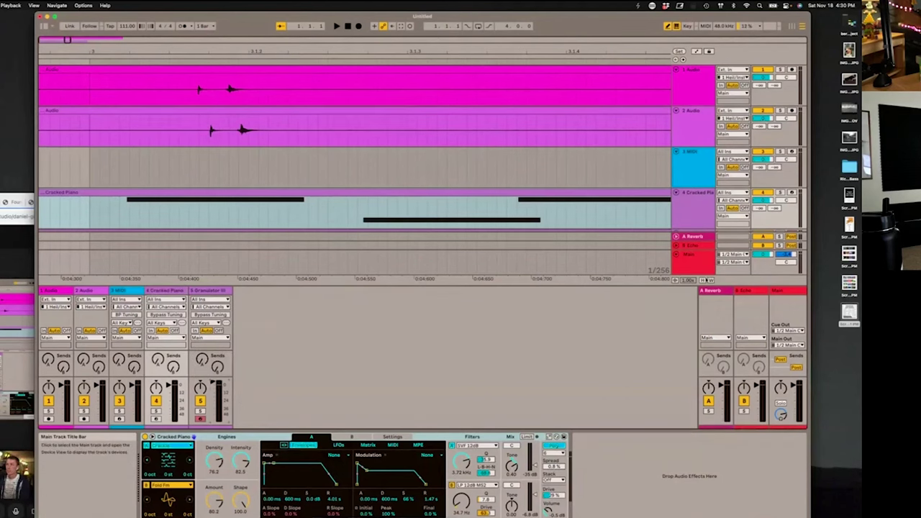
- Enlarge the mixer beneath the arrangement for taller faders and play the set briefly to watch the level meters
drag(642, 285, 637, 142)
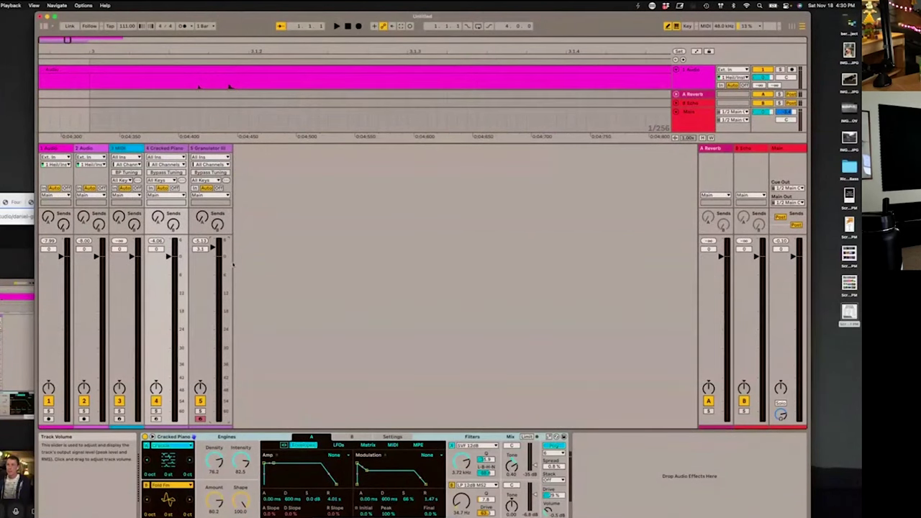
drag(309, 144, 314, 195)
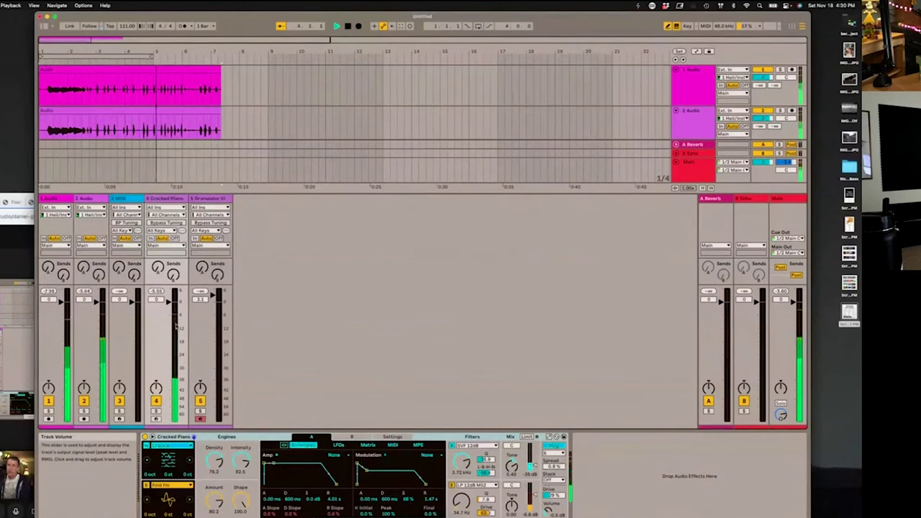
key(space)
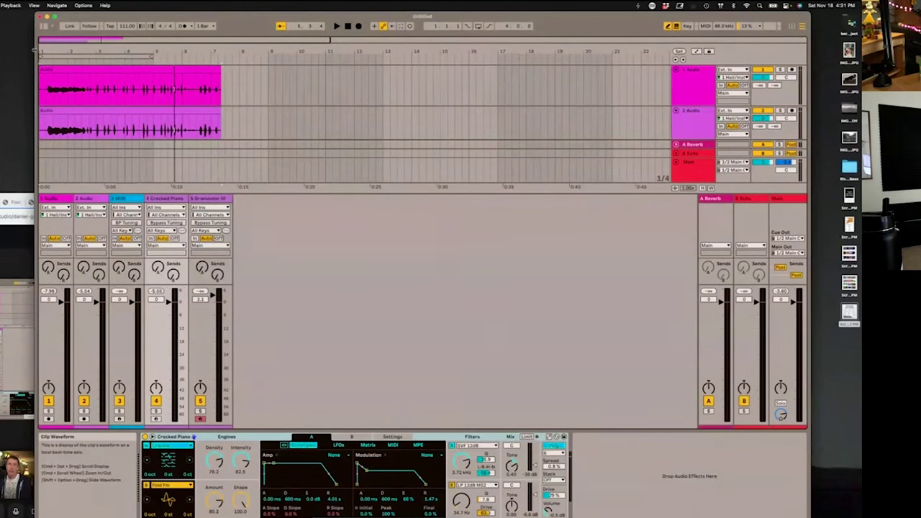
- Show the browser again, slightly narrower, and collapse the Meld presets in the Instruments category
click(44, 26)
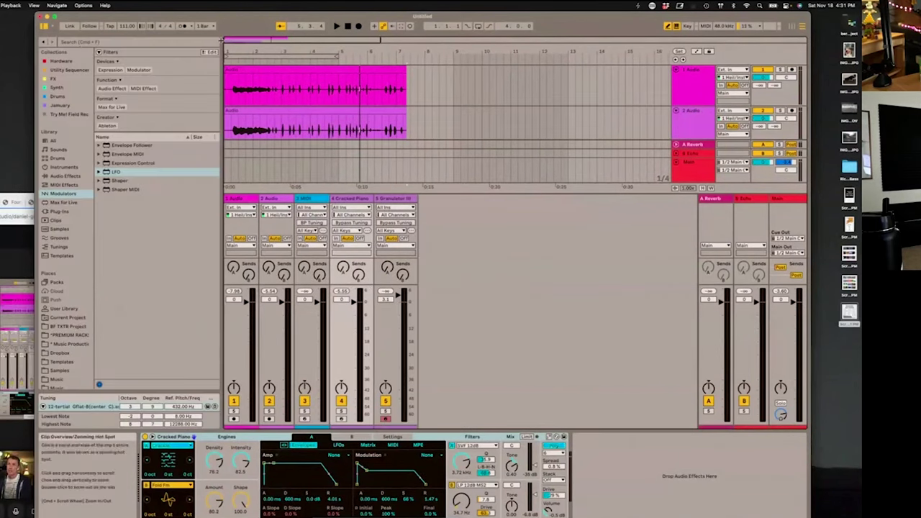
mouse_move(221, 41)
mouse_down()
mouse_move(232, 41)
mouse_move(216, 41)
mouse_up()
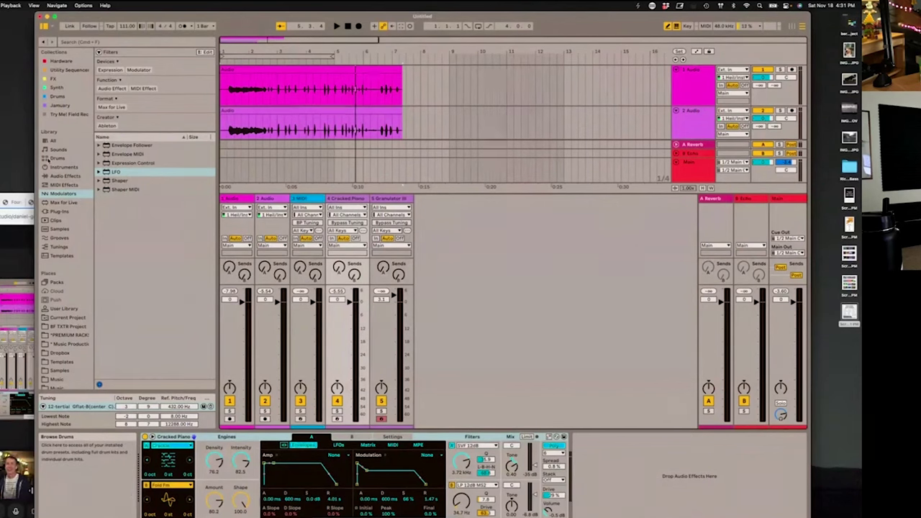
click(64, 168)
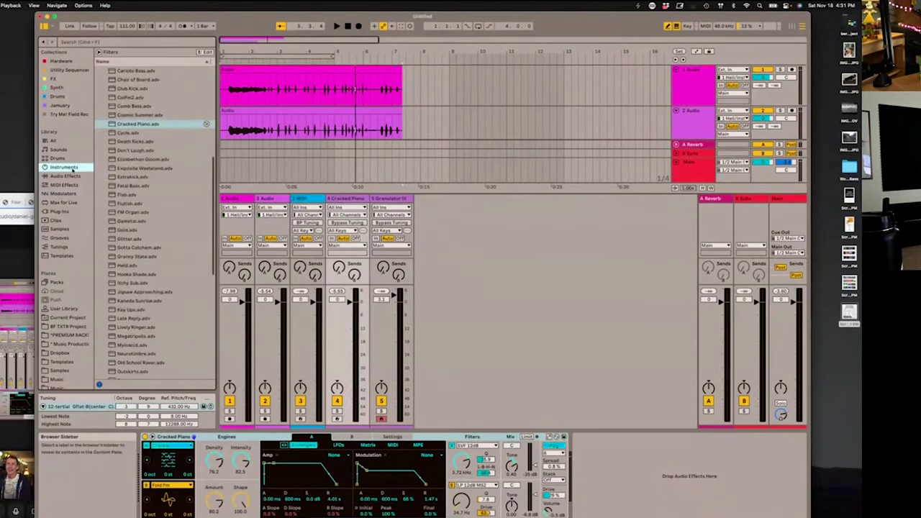
scroll(144, 202, up, 8)
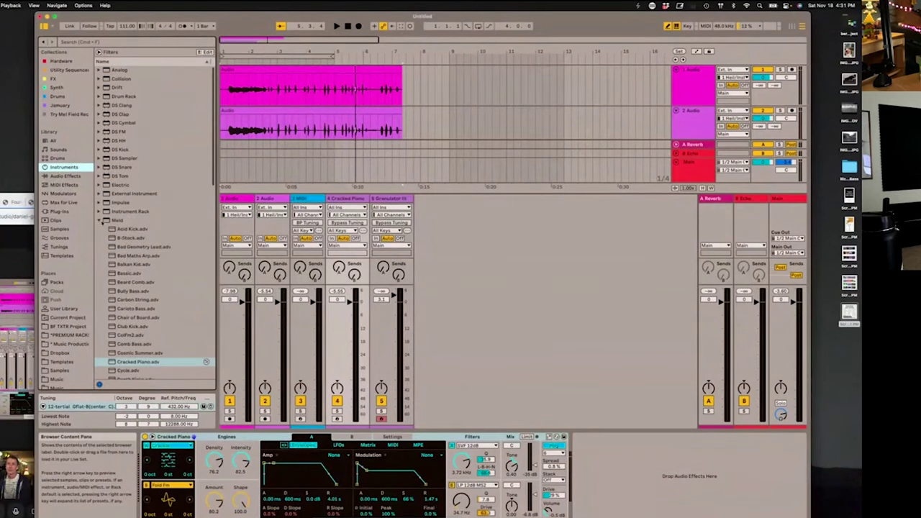
click(100, 221)
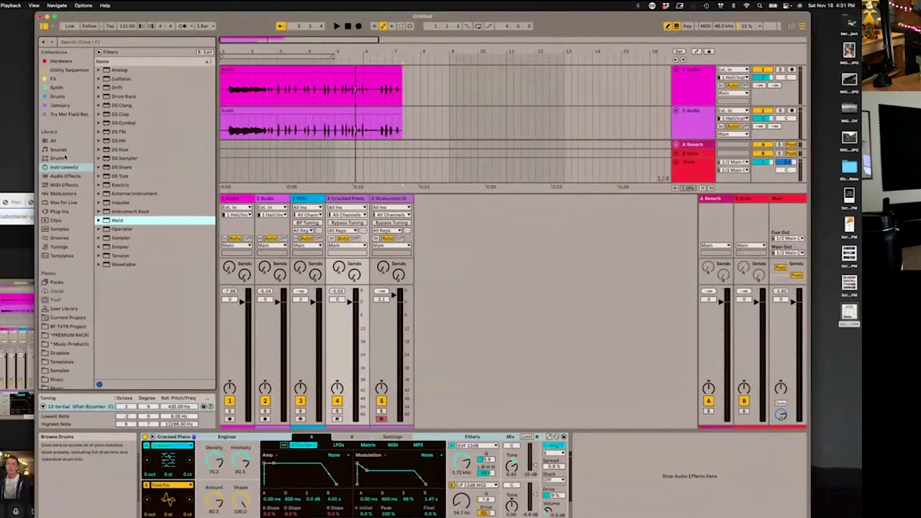
- Expand the browser filters, open their tag editor and widen the library sidebar
click(105, 53)
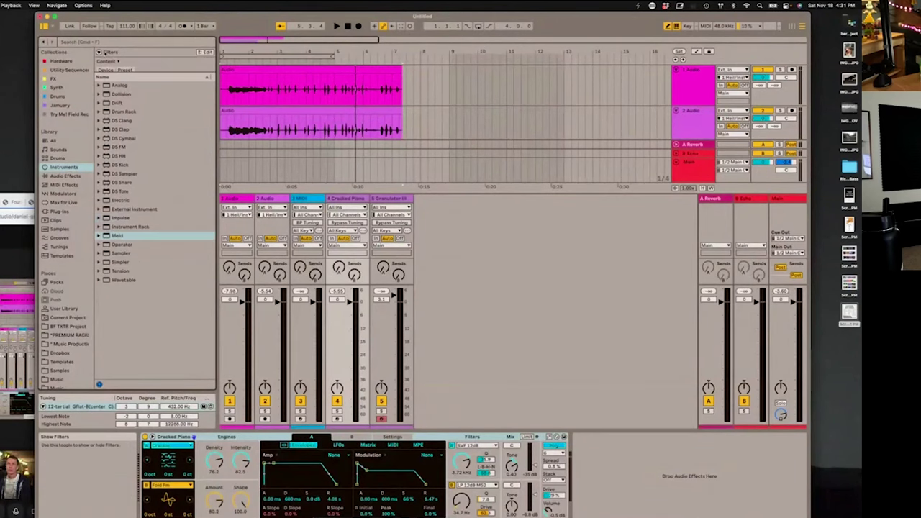
click(205, 52)
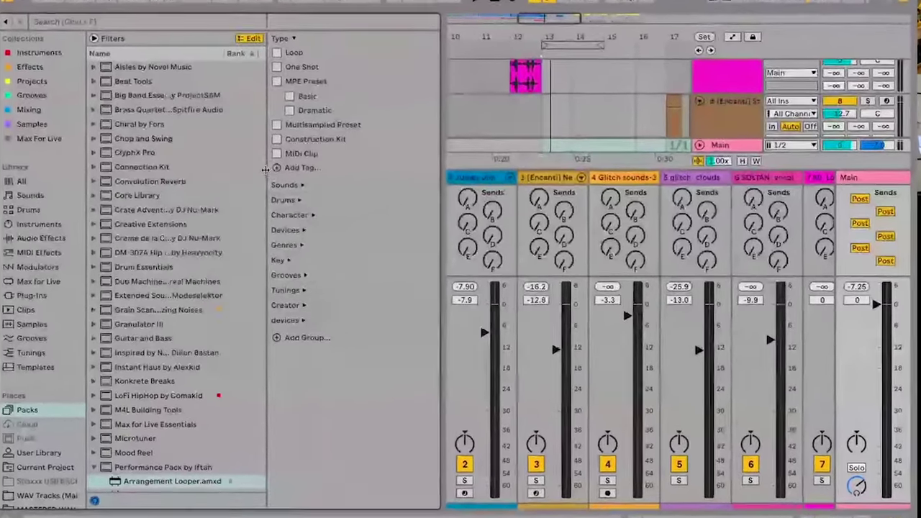
drag(86, 97, 102, 95)
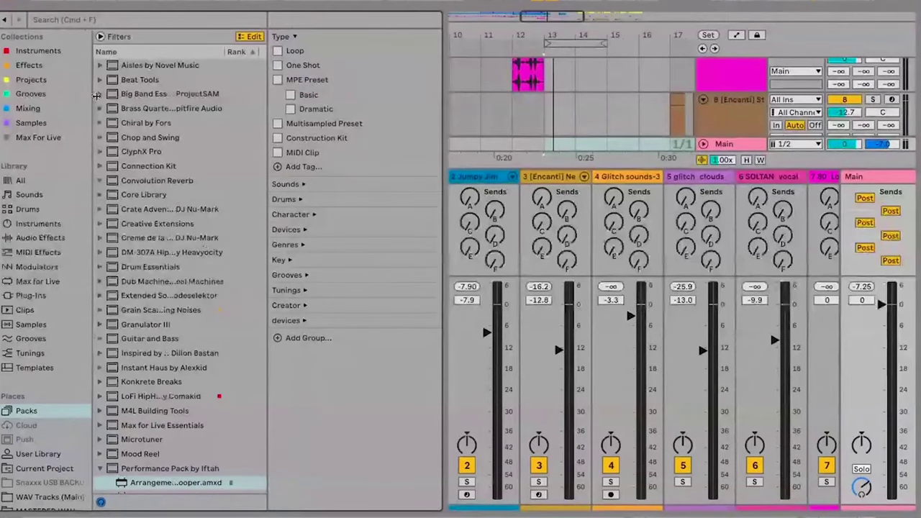
- Browse the Instruments, Projects and Samples collections, and select the DRUMS folder in Samples
scroll(42, 239, down, 1)
scroll(41, 239, up, 1)
click(37, 50)
click(31, 79)
click(45, 124)
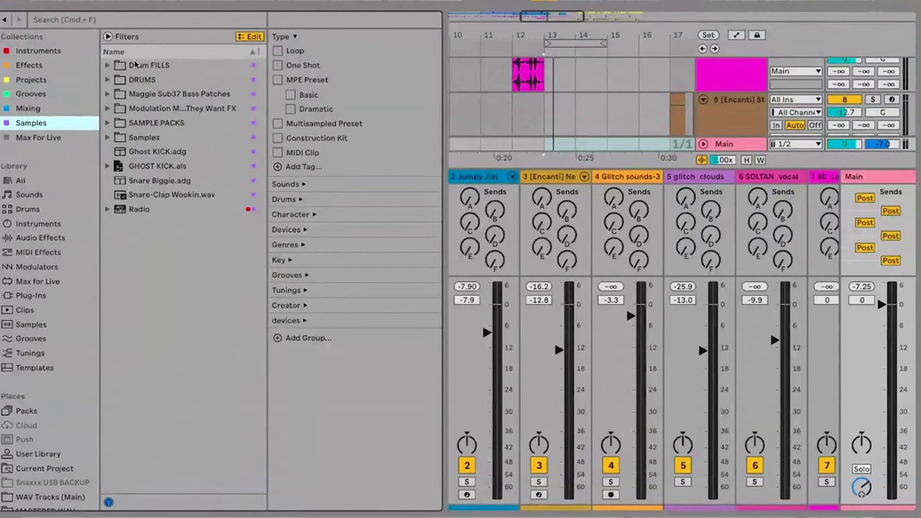
click(144, 80)
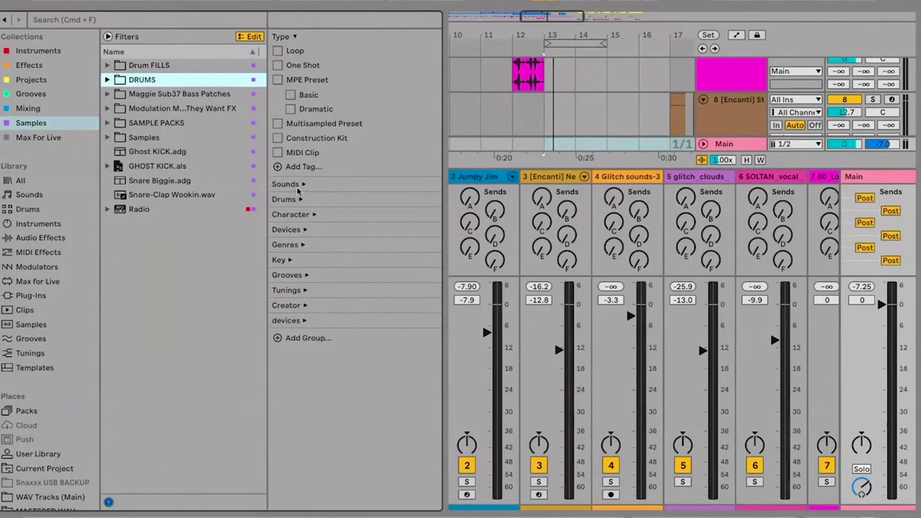
- Collapse the Type tags, expand the Drums tag group and enter a new folders tag at its end
click(293, 36)
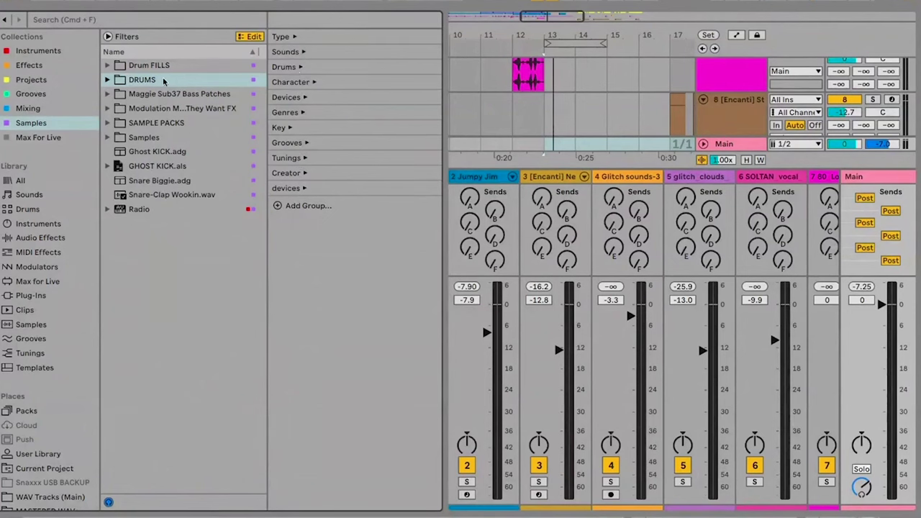
click(293, 68)
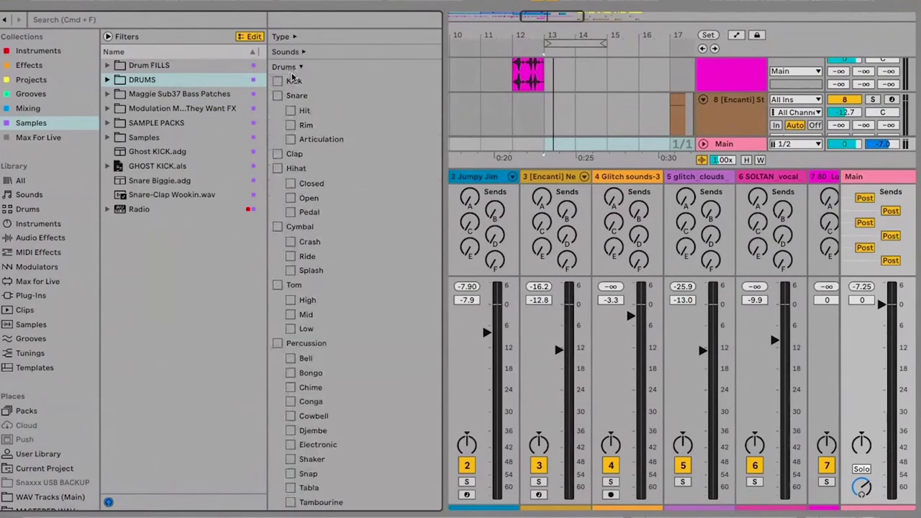
scroll(306, 316, down, 10)
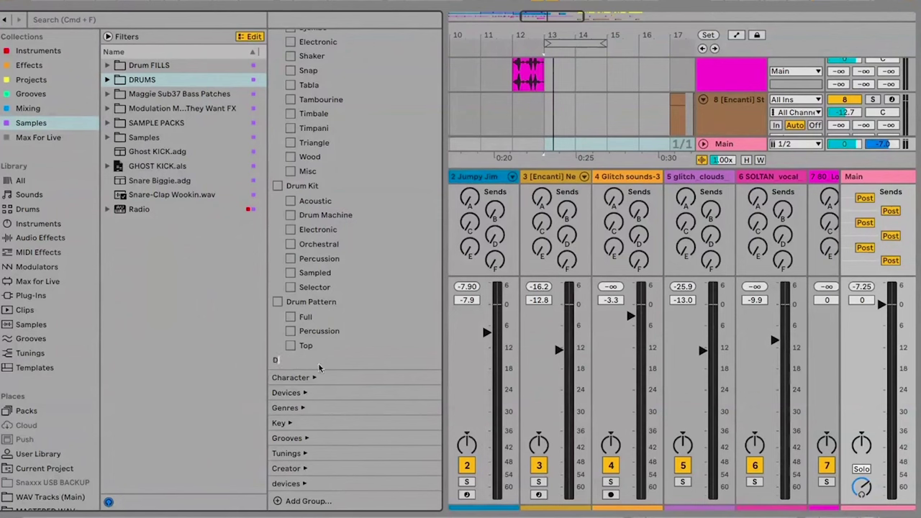
text(FOLDERS)
key(Return)
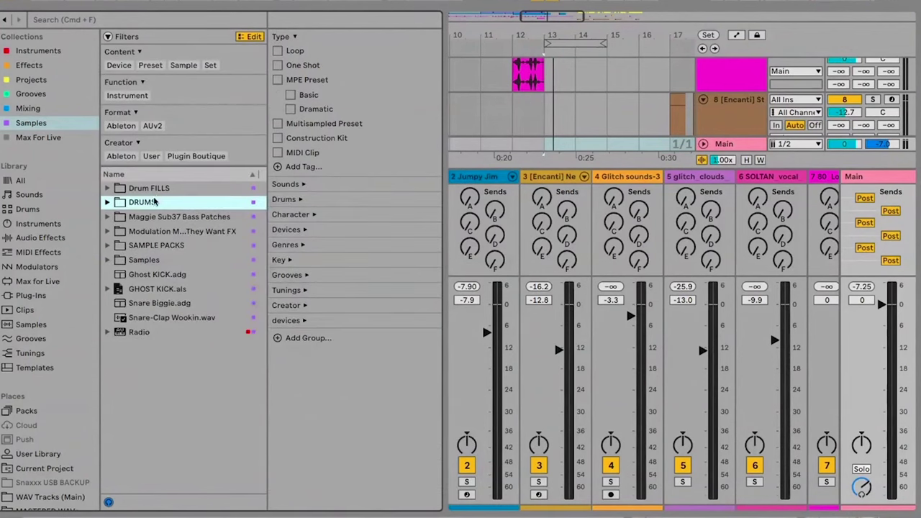
- Assign the MIDI Clip tag to Ghost KICK.adg, remove it again, and compare the preset with the Drum FILLS and DRUMS folders
click(143, 275)
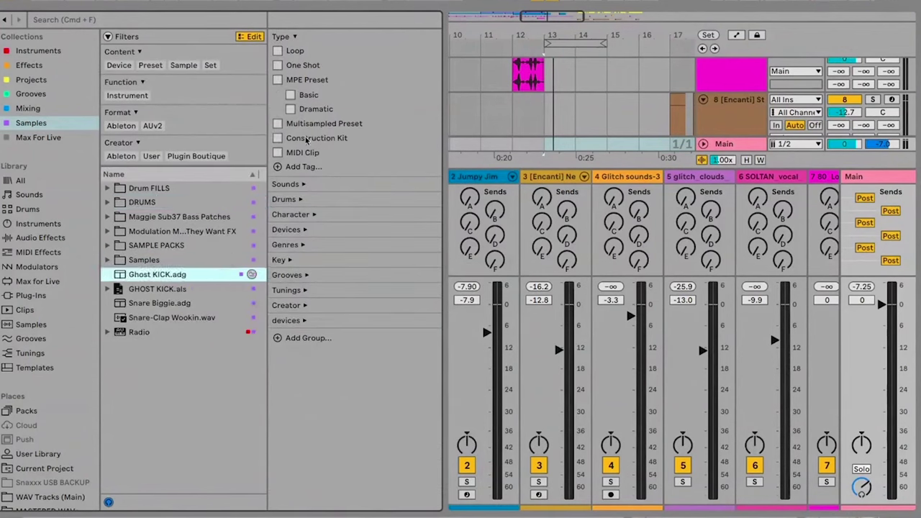
click(277, 152)
click(278, 153)
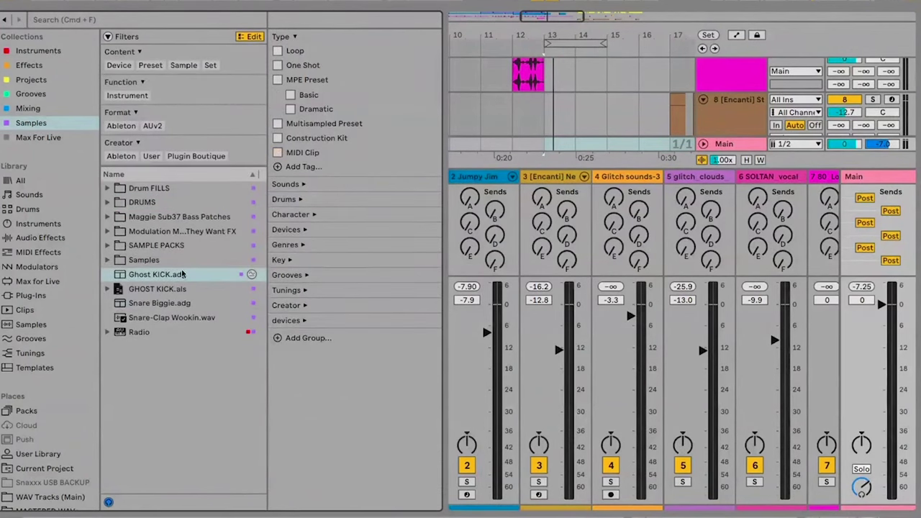
click(129, 192)
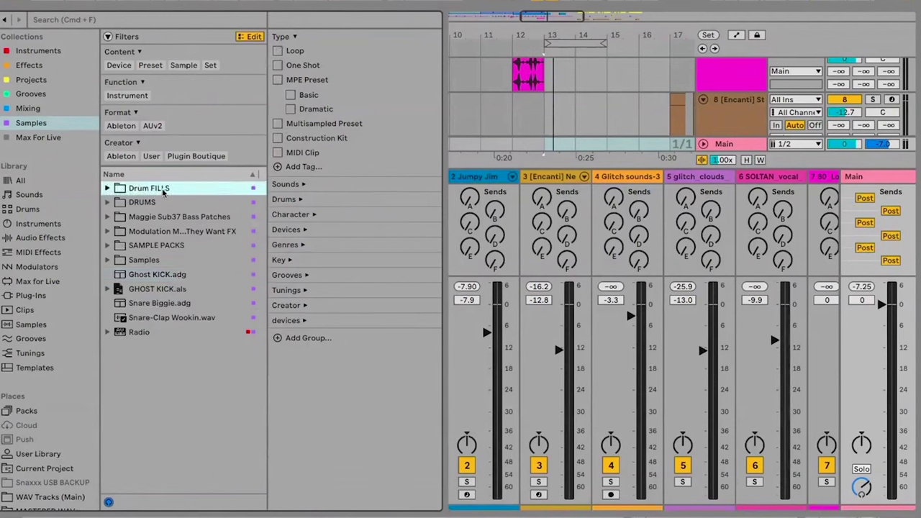
click(154, 278)
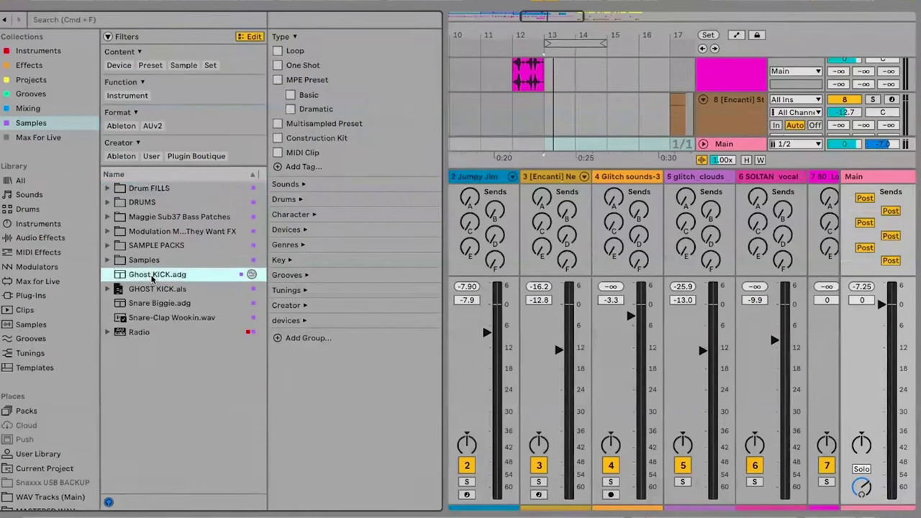
click(133, 203)
- Filter the Samples collection by the Instrument function, clear the filter, and collapse and reopen the Content filter group
click(119, 96)
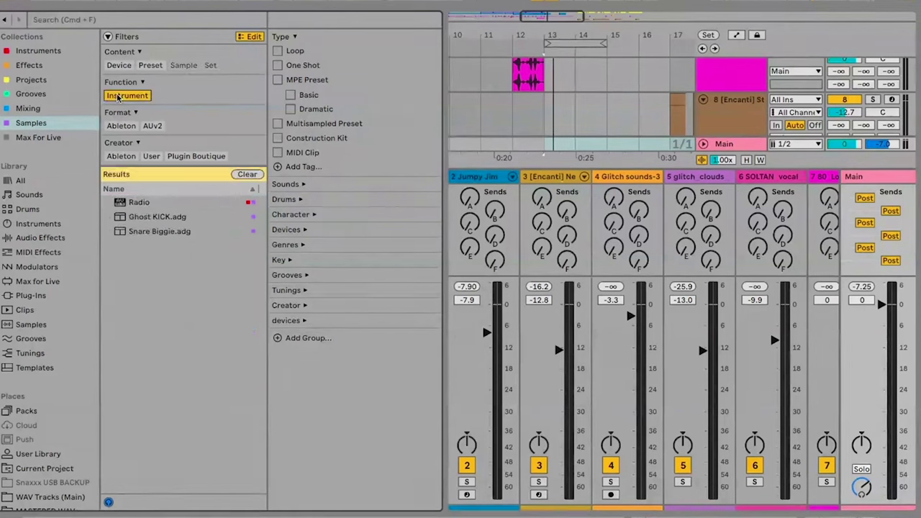
click(120, 96)
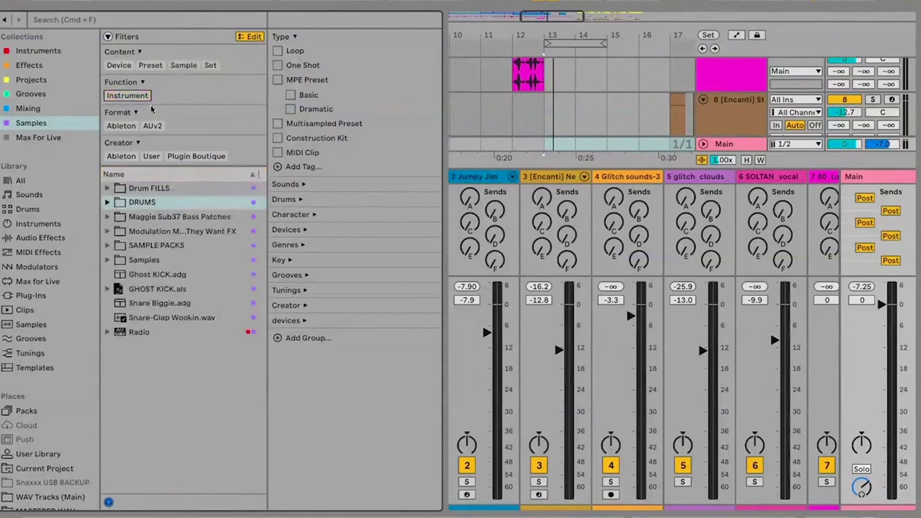
click(136, 53)
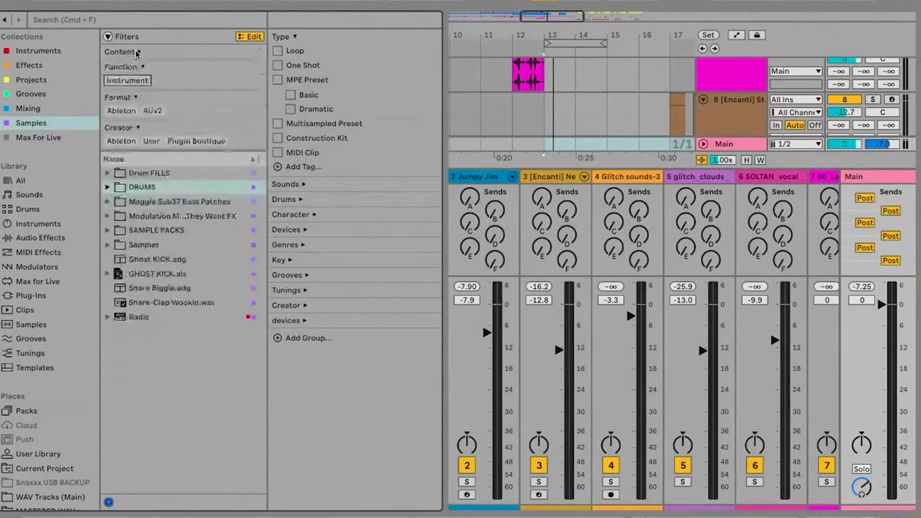
click(136, 53)
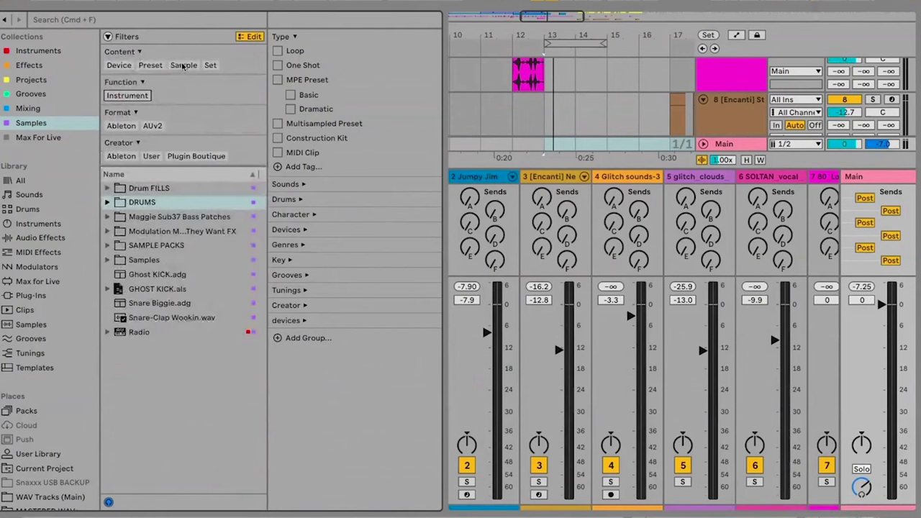
- Filter the Samples collection by Device, Preset, Sample and Set content in turn, clearing each filter after viewing
click(118, 66)
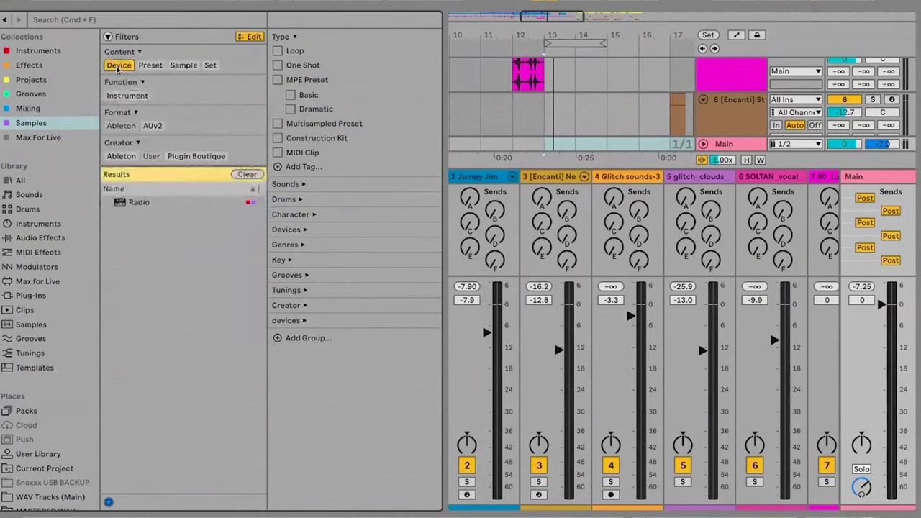
click(118, 66)
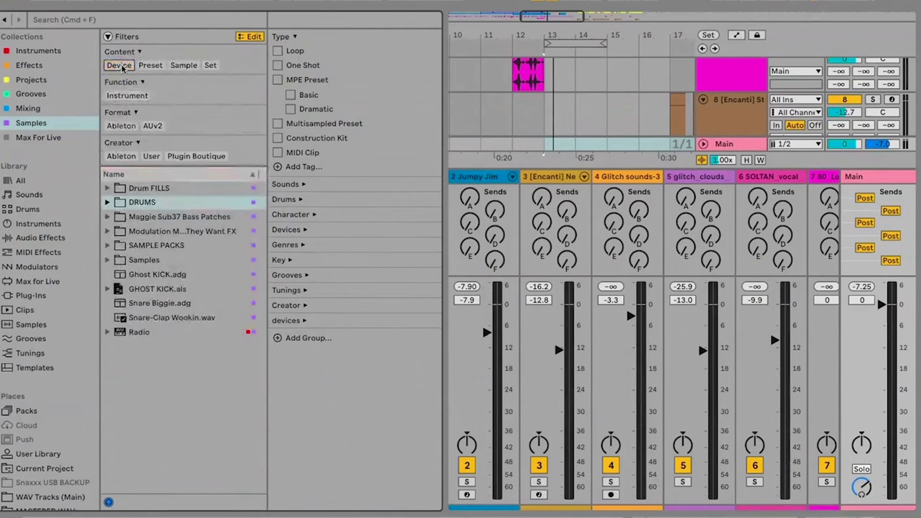
click(119, 66)
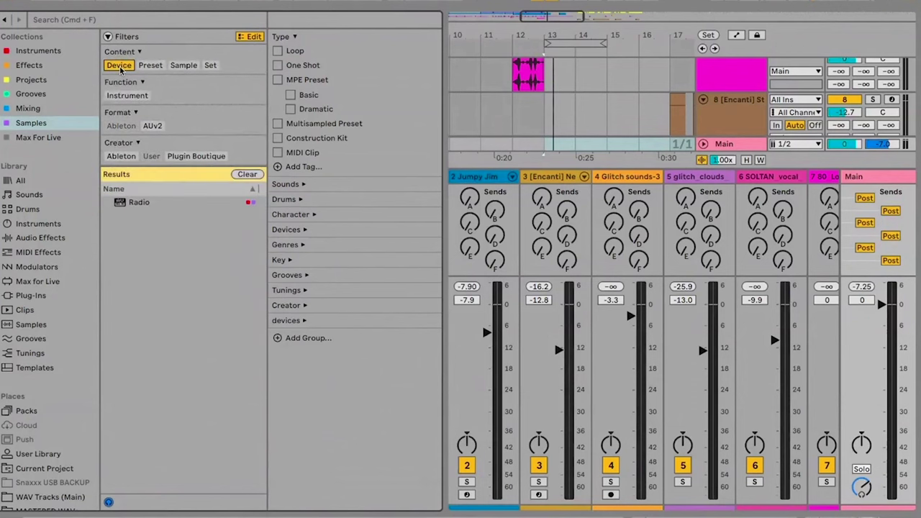
click(119, 66)
click(150, 64)
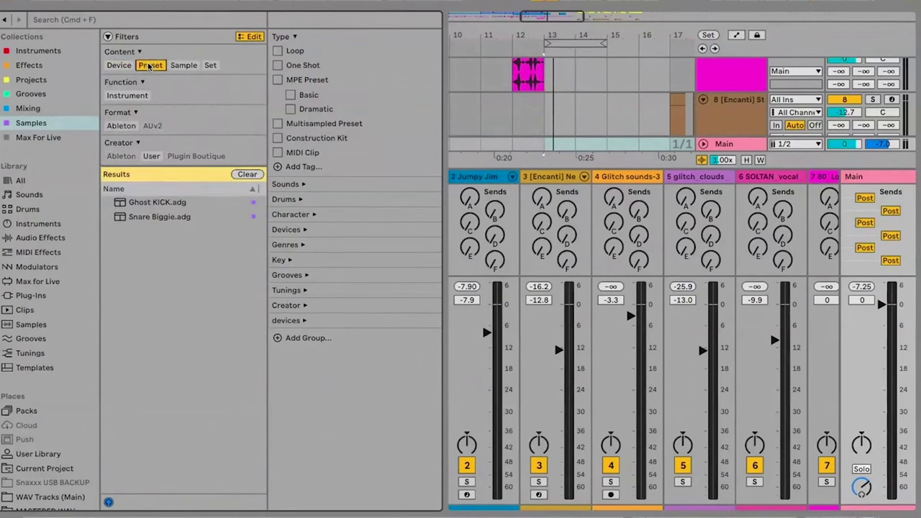
click(151, 66)
click(183, 65)
click(184, 64)
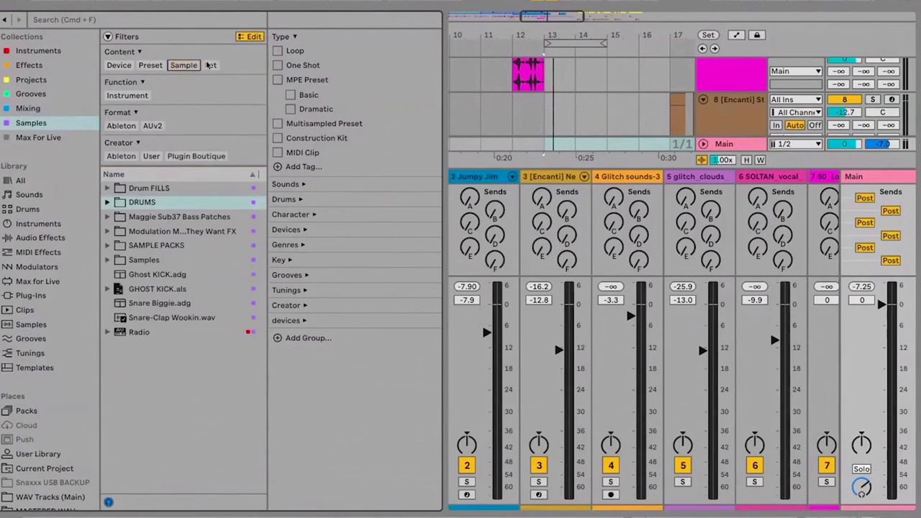
click(210, 65)
click(211, 65)
- Open the User Library, expand its filters and try the Preset, Instrument and MIDI Effect filters, clearing each one
click(50, 469)
click(49, 455)
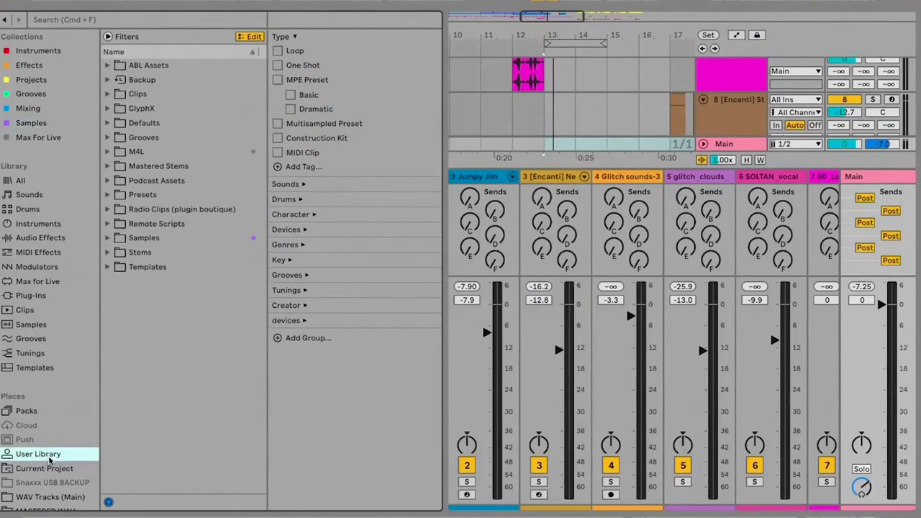
click(109, 37)
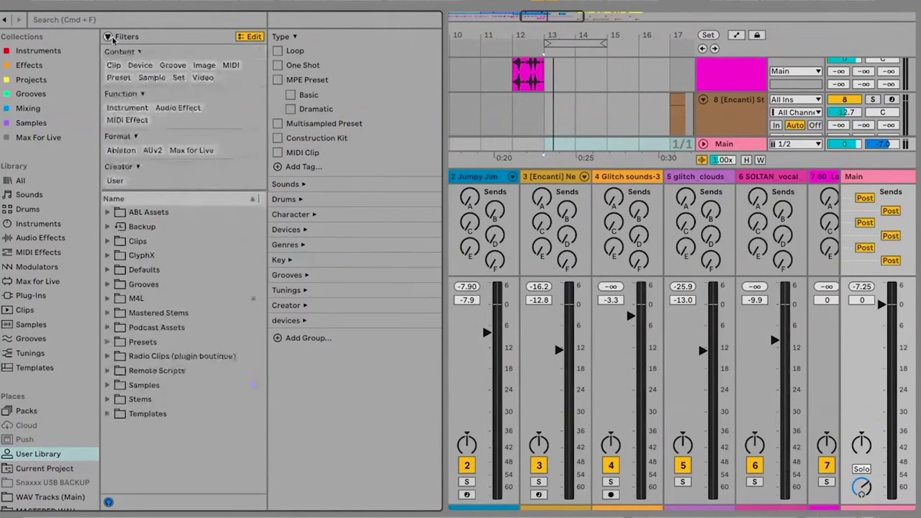
click(127, 78)
click(127, 79)
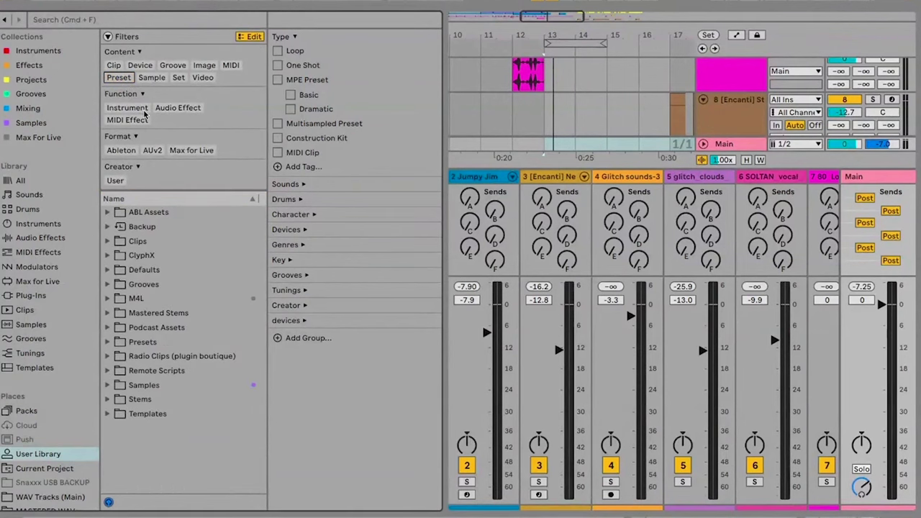
click(127, 108)
click(144, 109)
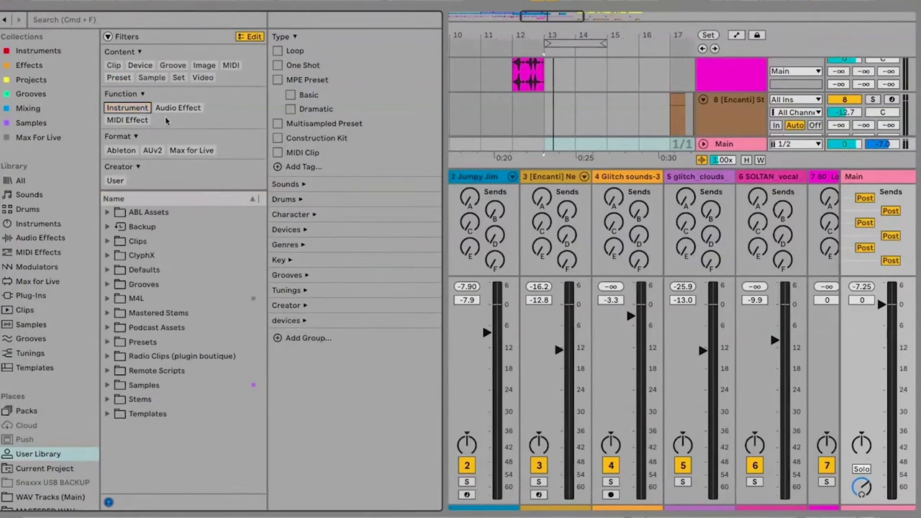
click(132, 121)
click(132, 121)
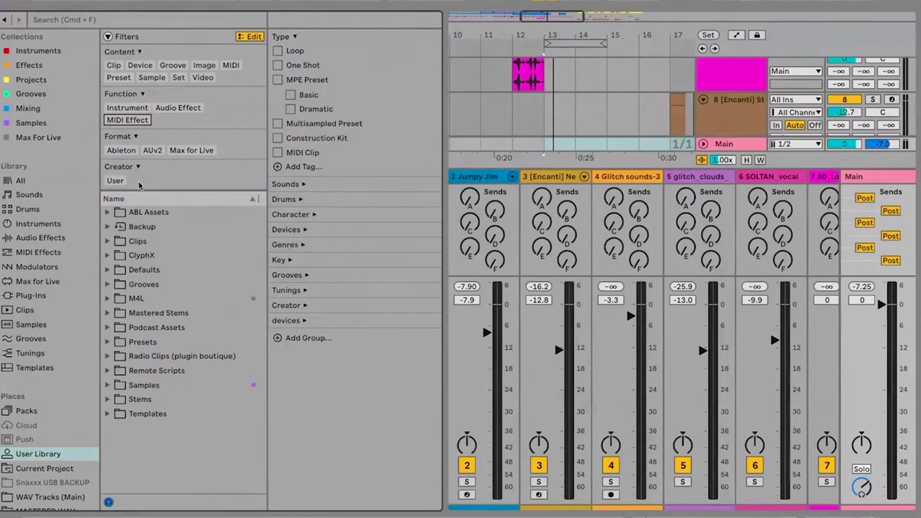
- Select the Mastered Stems folder, collapse the Type tags and try to add a new tag group named TEST
click(154, 312)
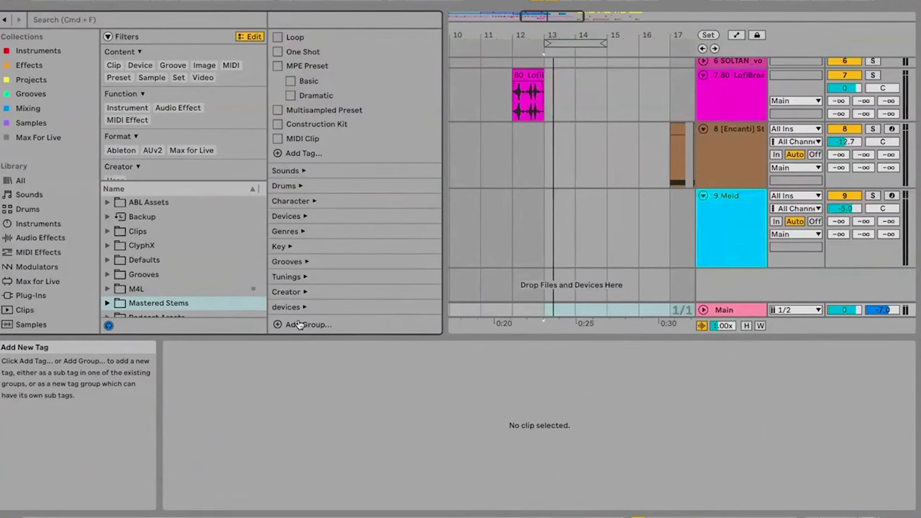
click(300, 325)
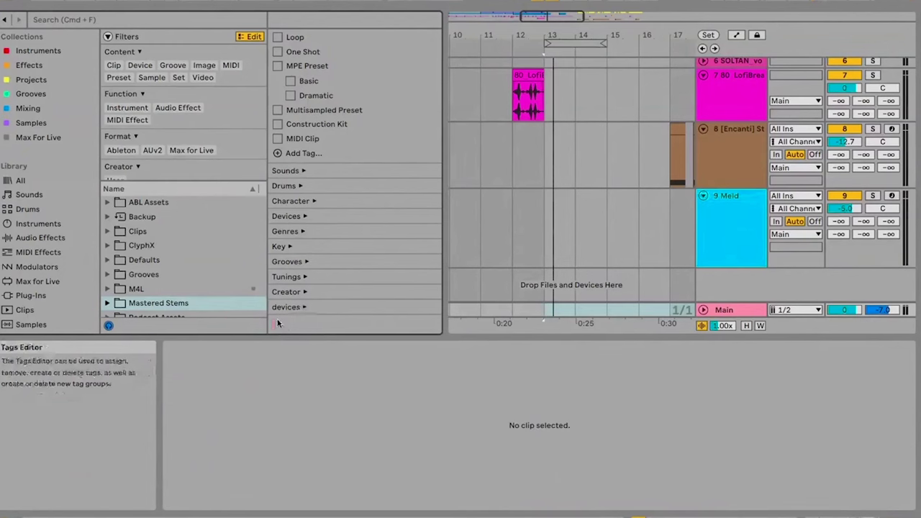
key(Escape)
scroll(328, 262, up, 1)
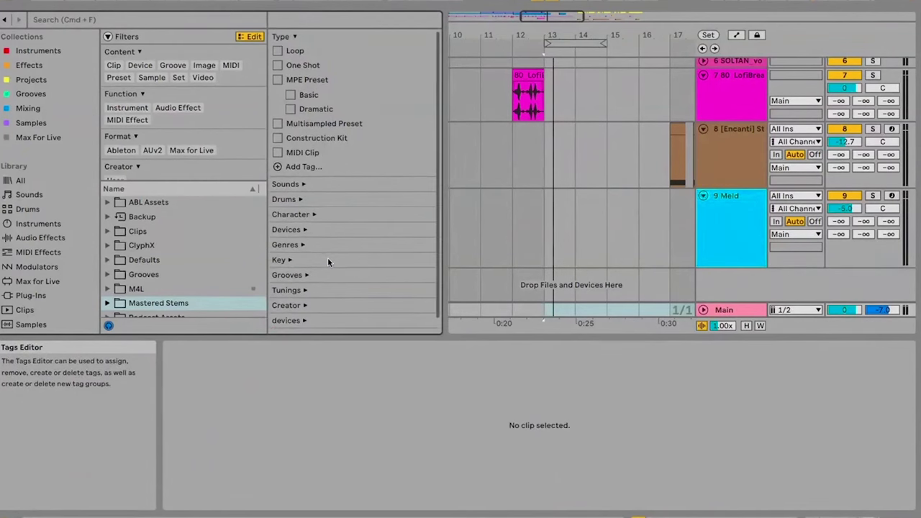
scroll(328, 262, down, 1)
scroll(329, 272, up, 1)
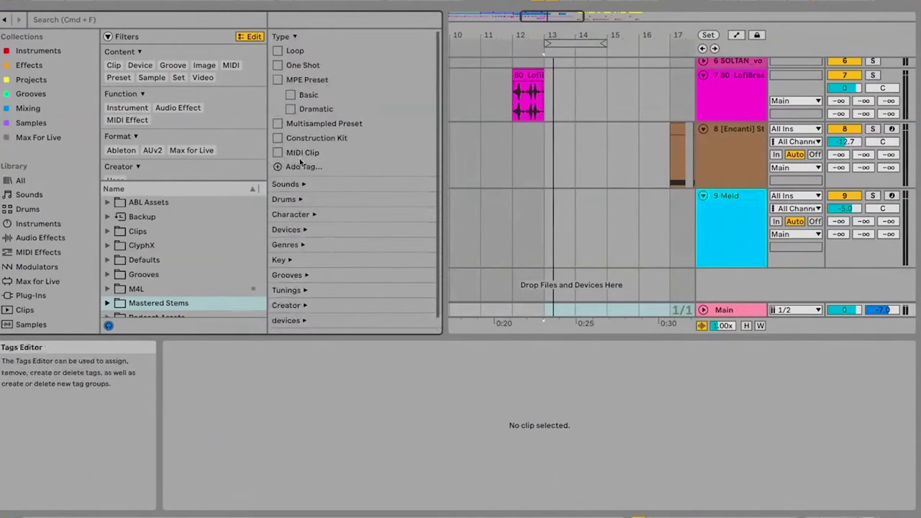
click(295, 36)
click(278, 206)
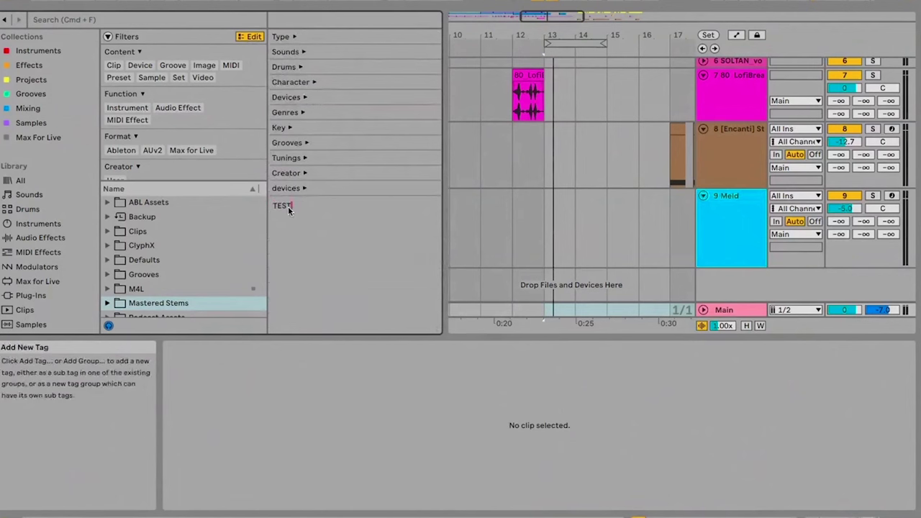
click(321, 242)
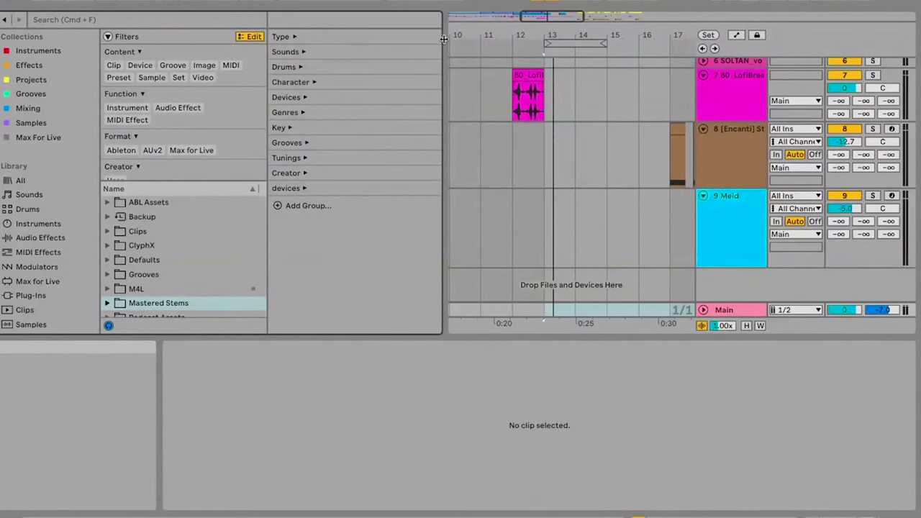
- Narrow the browser slightly and hide its tags editor
drag(442, 43, 429, 43)
click(240, 36)
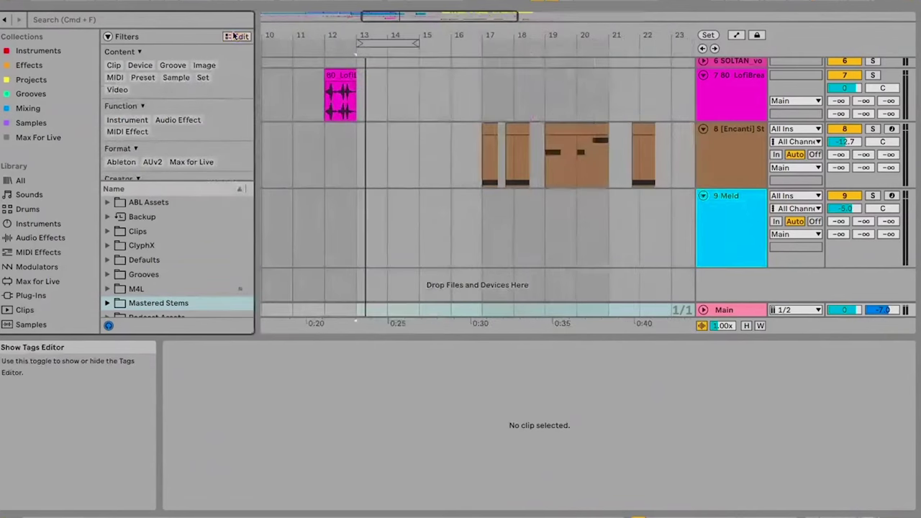
- Sort the User Library folders by name in descending order and collapse the browser's filter section
click(241, 189)
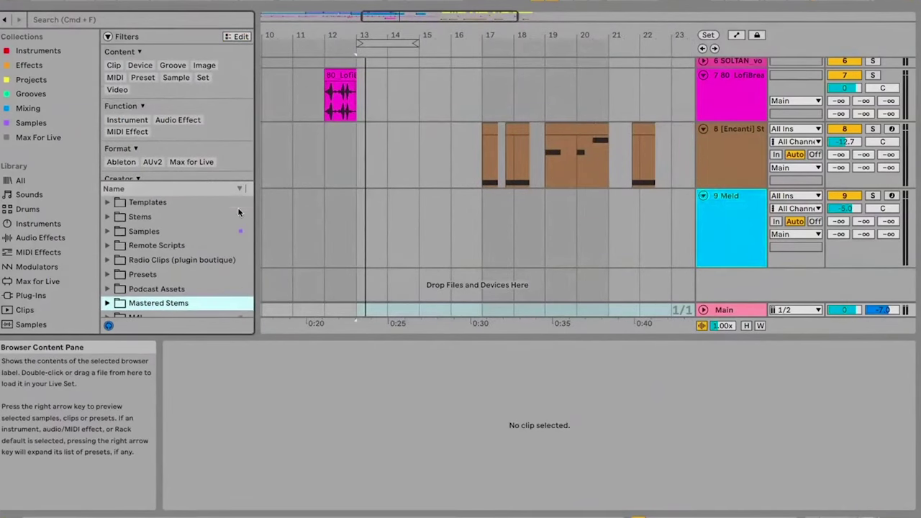
click(241, 189)
click(242, 188)
click(108, 36)
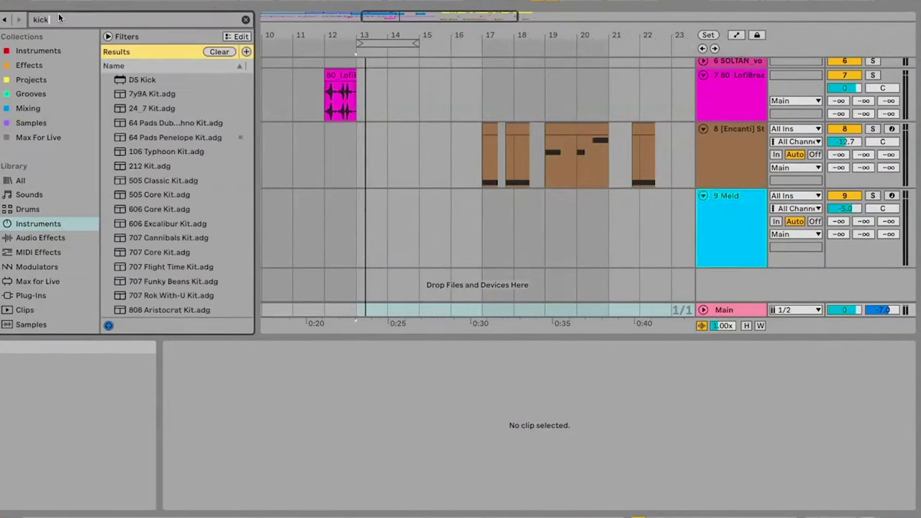
- Search the browser for "kick" and look through the matches, switching the category from Instruments to Samples
scroll(180, 249, down, 15)
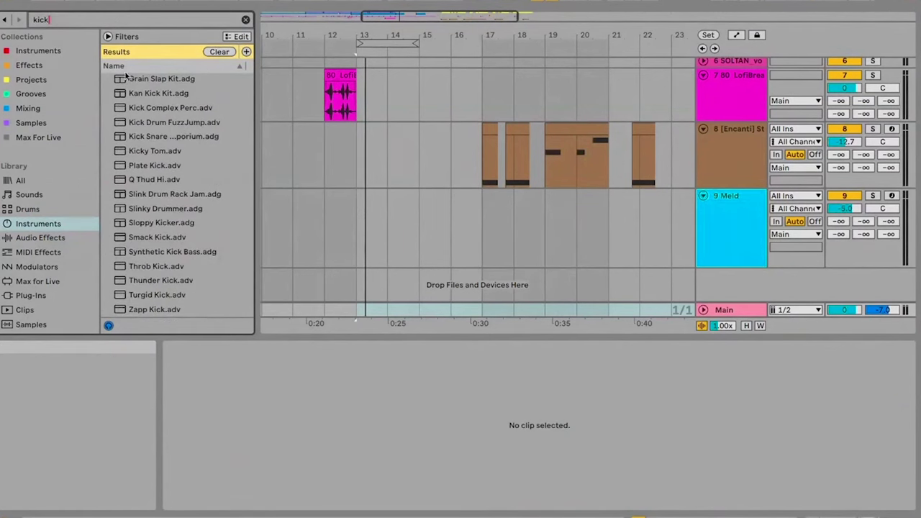
scroll(36, 266, down, 4)
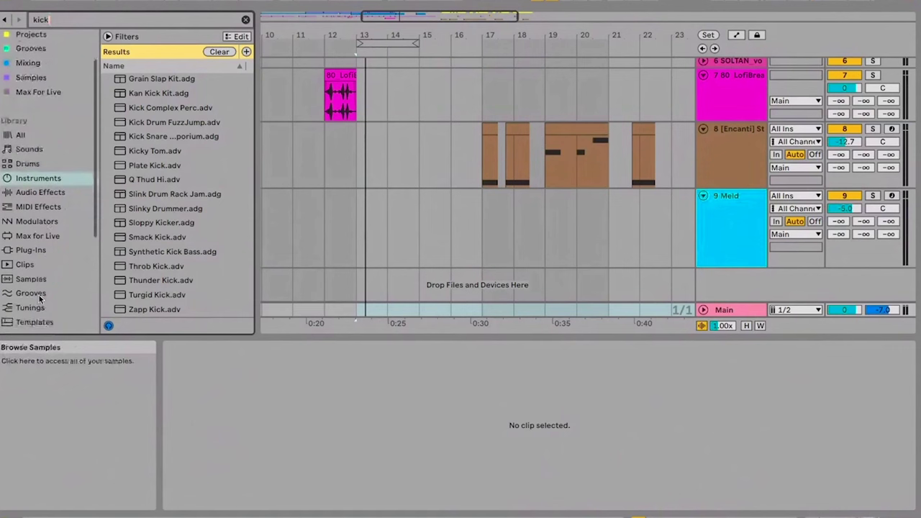
scroll(36, 288, down, 1)
click(30, 250)
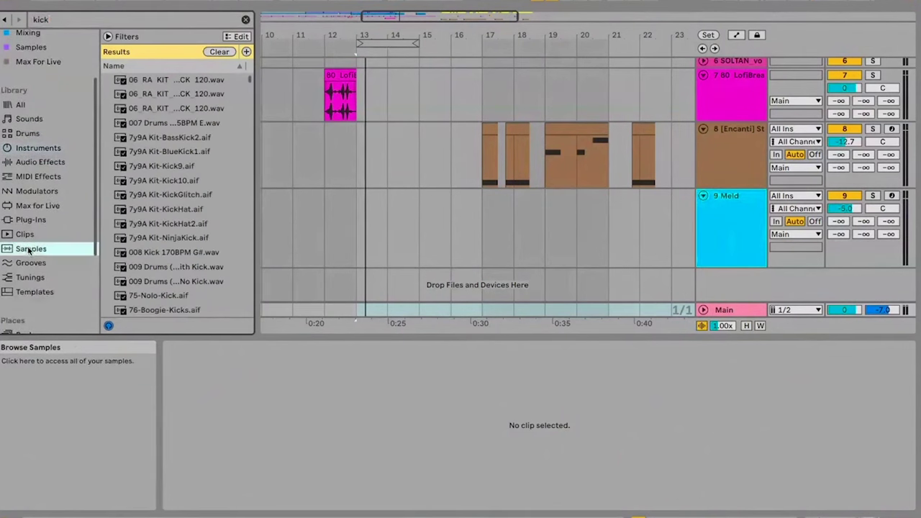
- Within the User Library's Samples folder, show the files similar to Kick Azimuth.aif
scroll(44, 281, down, 4)
click(40, 309)
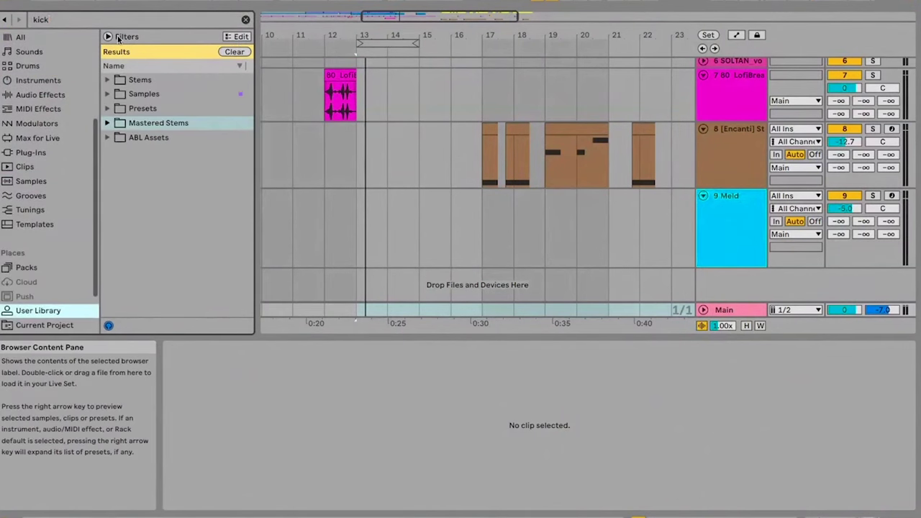
click(108, 93)
right_click(152, 125)
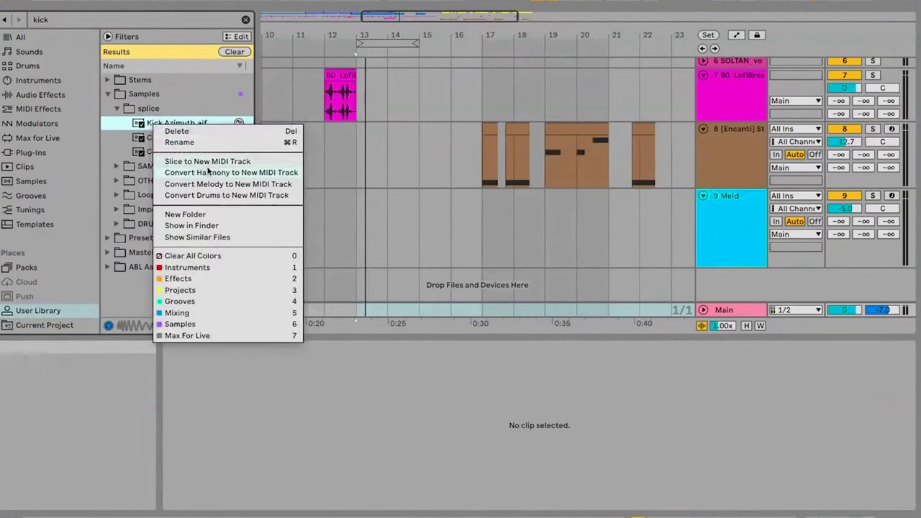
click(209, 239)
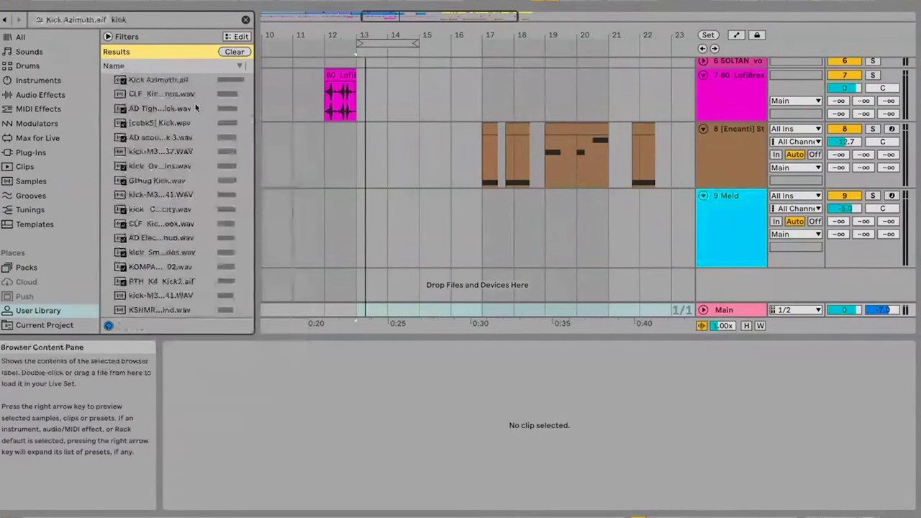
- Examine the ranked list of files similar to Kick Azimuth.aif down to its end, checking the options for kick-M3 C h42.WAV
scroll(196, 98, down, 10)
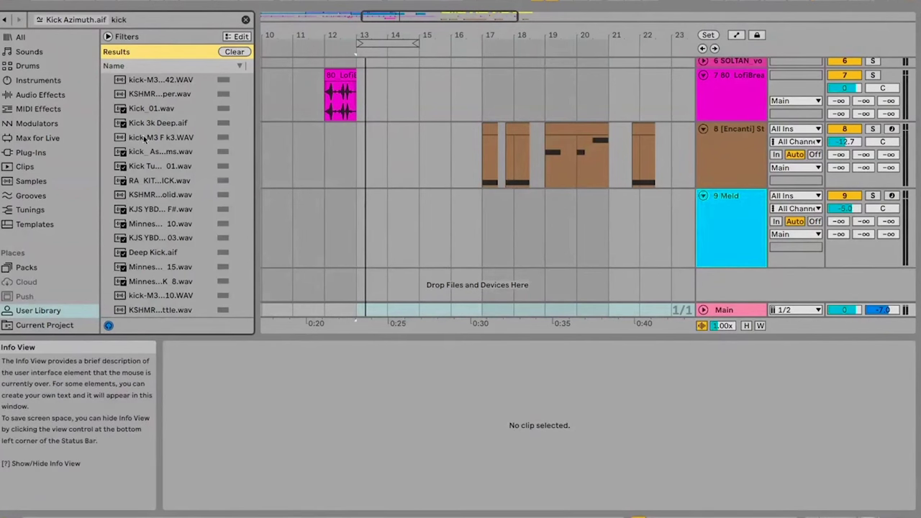
right_click(163, 79)
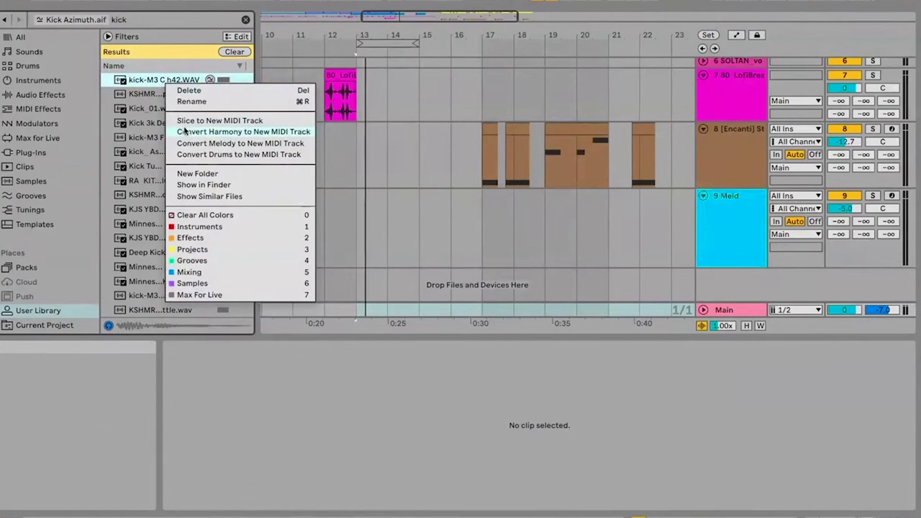
click(273, 434)
scroll(207, 147, down, 15)
scroll(207, 147, down, 20)
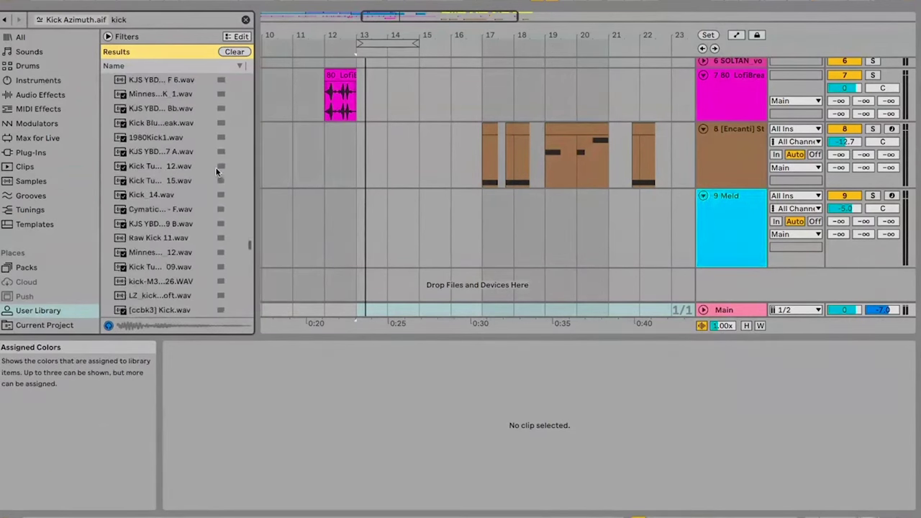
scroll(215, 172, down, 1)
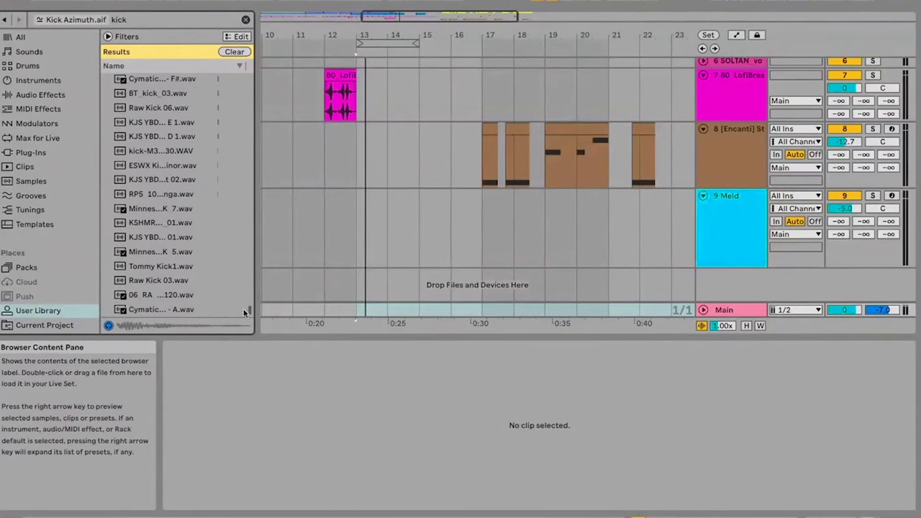
drag(245, 312, 252, 70)
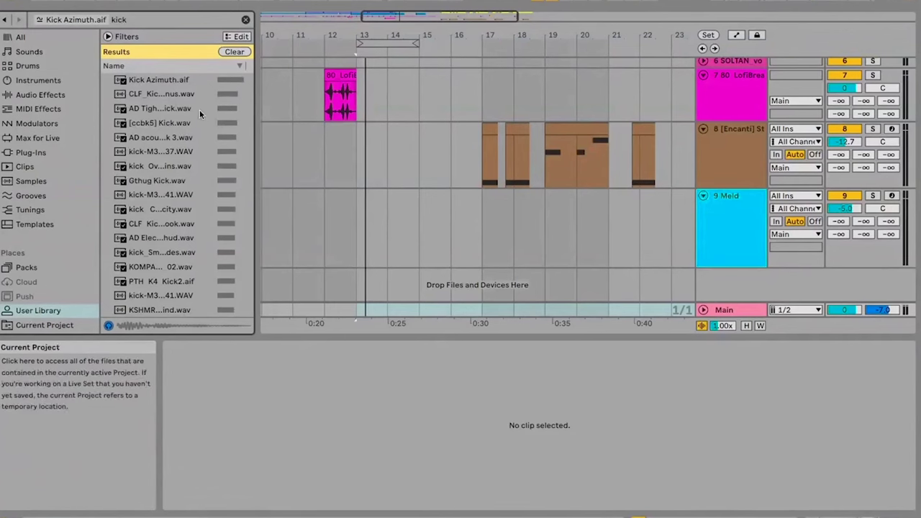
scroll(240, 95, down, 4)
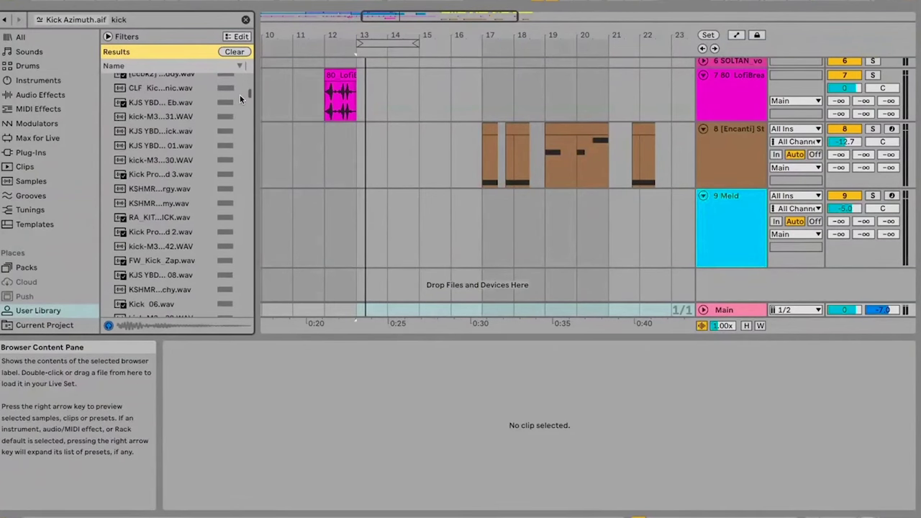
scroll(239, 94, down, 3)
scroll(249, 119, down, 4)
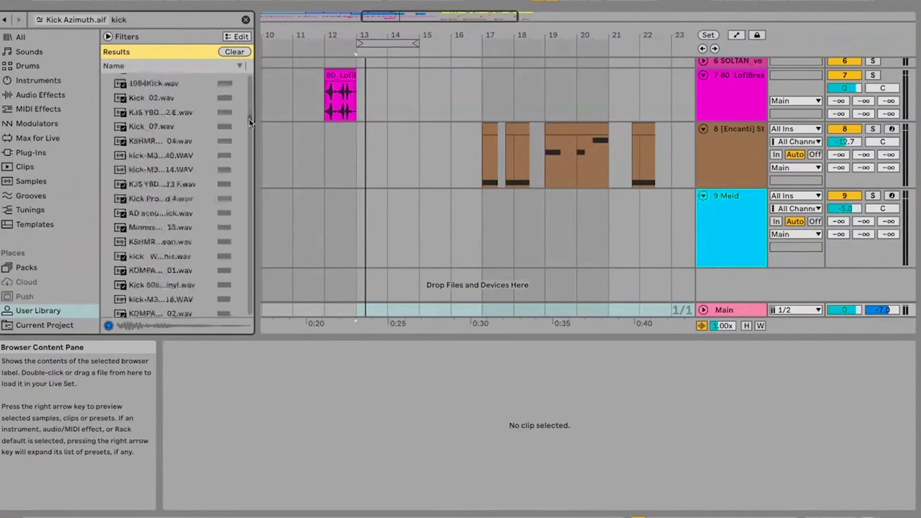
drag(249, 120, 247, 145)
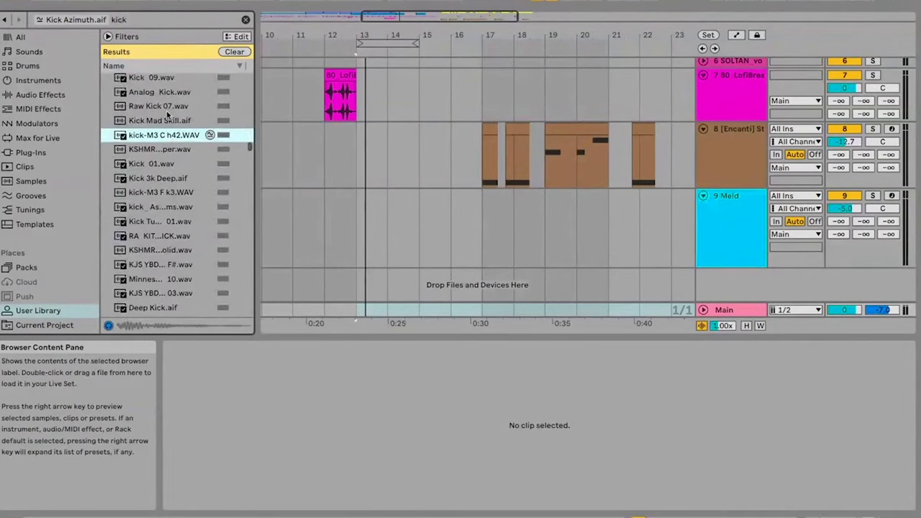
- Preview five consecutive similar kick samples, starting with kick-M3 A k14.WAV
scroll(169, 120, up, 5)
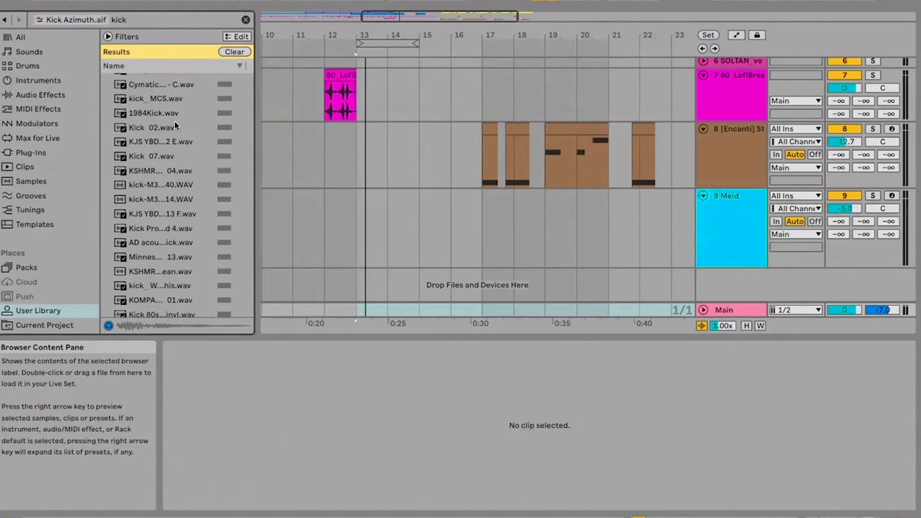
click(161, 203)
key(Down)
key(Down)
key(Down)
key(Down)
click(285, 434)
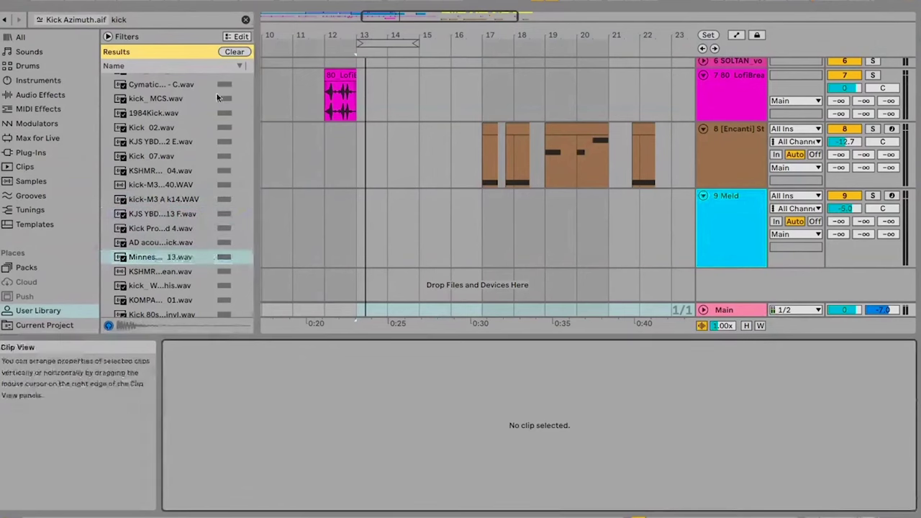
- Clear the kick similarity search and collapse the splice and Samples folders
click(236, 52)
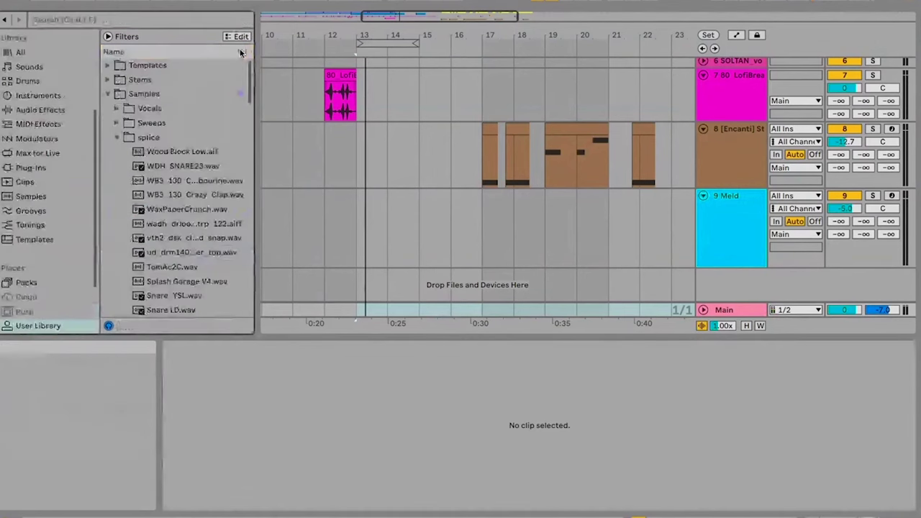
click(116, 138)
click(108, 95)
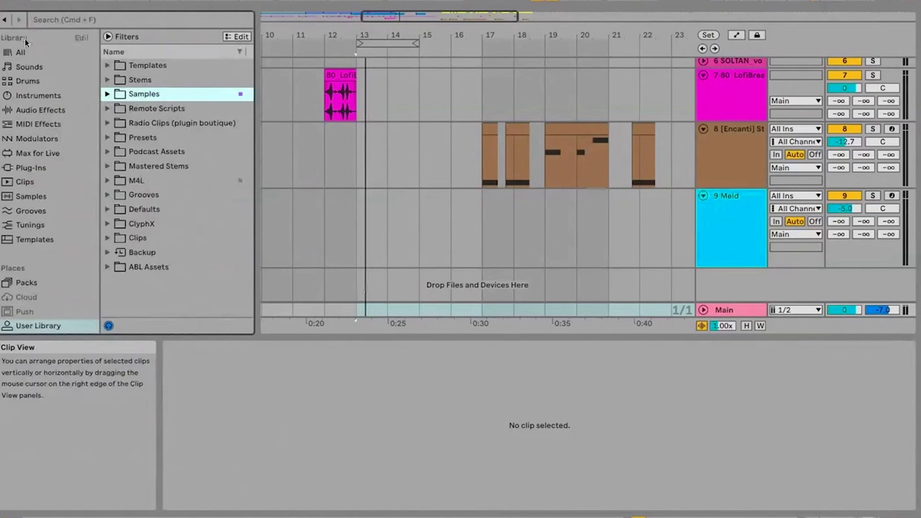
- Expand the Crystal Lights folder inside the User Library's Stems folder
scroll(72, 173, down, 3)
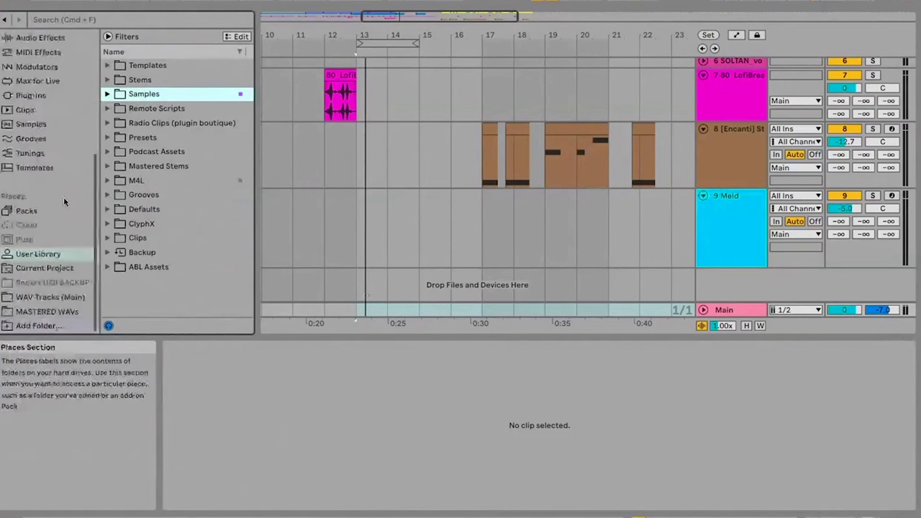
click(36, 254)
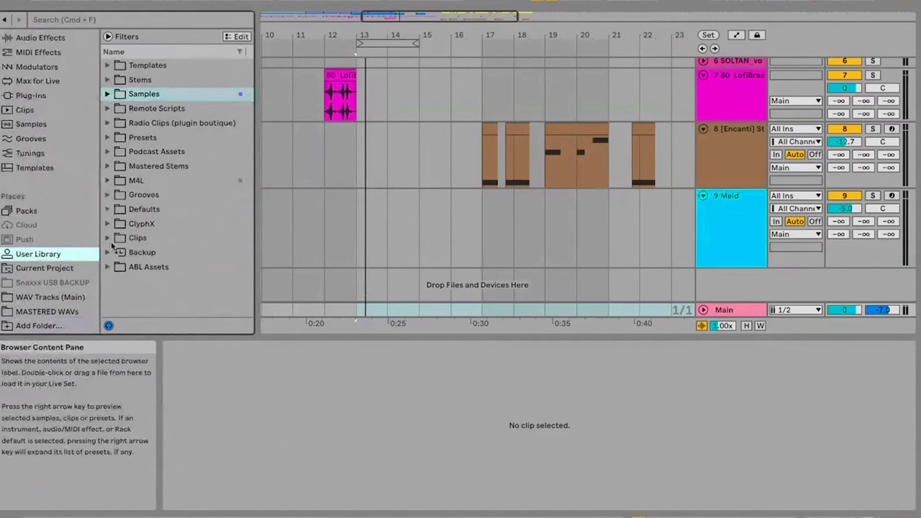
click(107, 80)
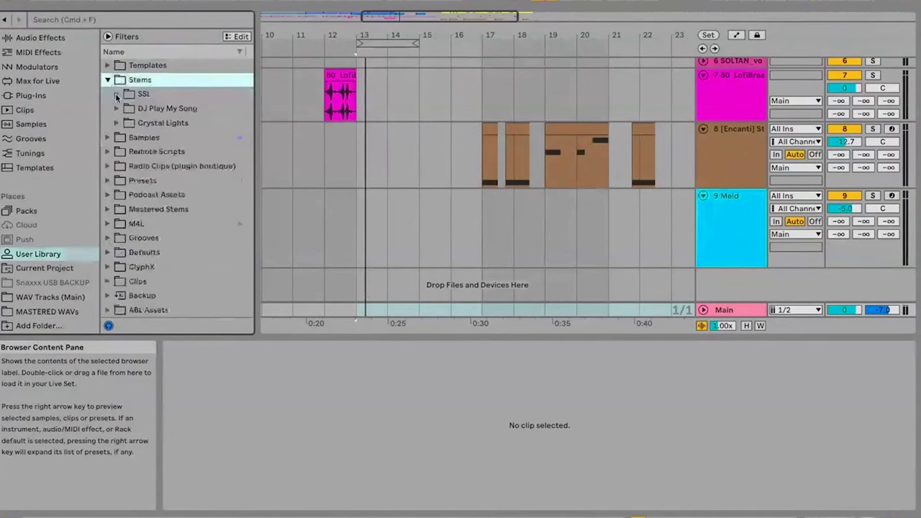
click(118, 123)
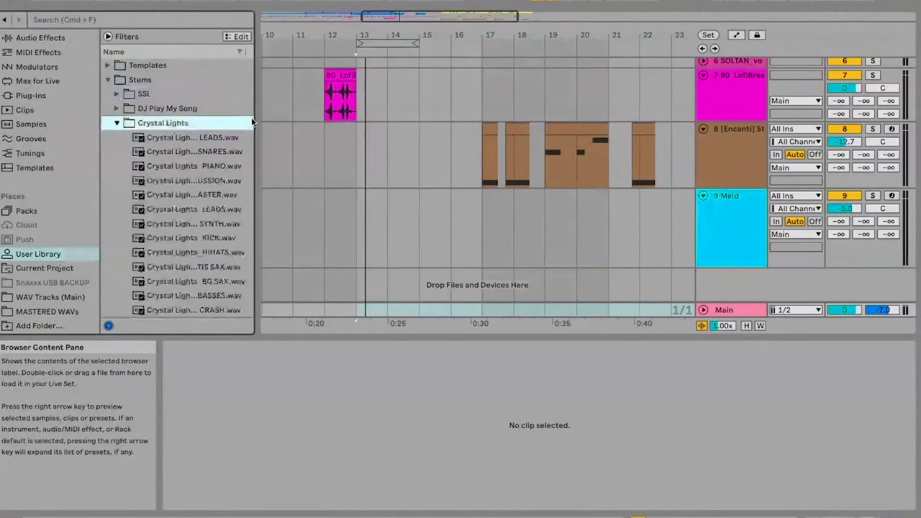
- Widen the browser to read the full file names and show the files similar to Crystal Lights_MASTER.wav
drag(253, 122, 302, 122)
scroll(238, 190, up, 5)
right_click(226, 195)
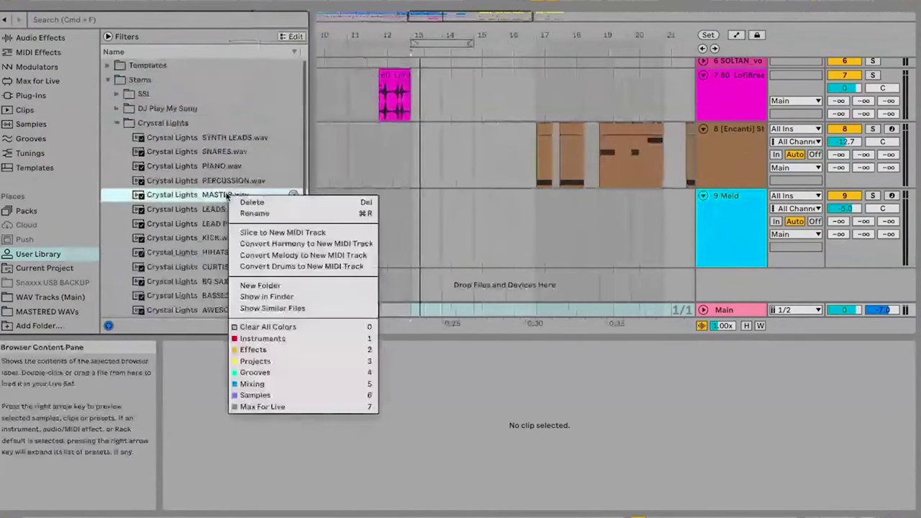
click(262, 307)
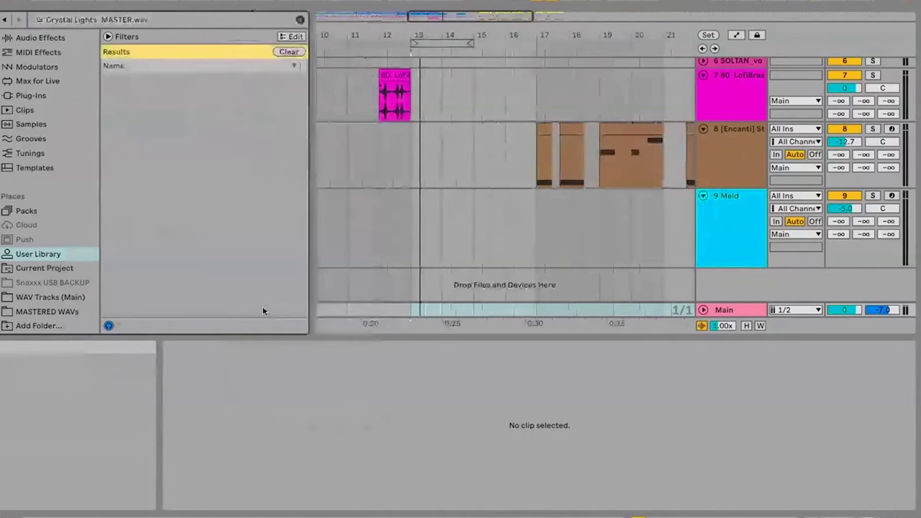
- Examine the list of files similar to Crystal Lights_MASTER.wav and their similarity ratings
scroll(216, 161, down, 10)
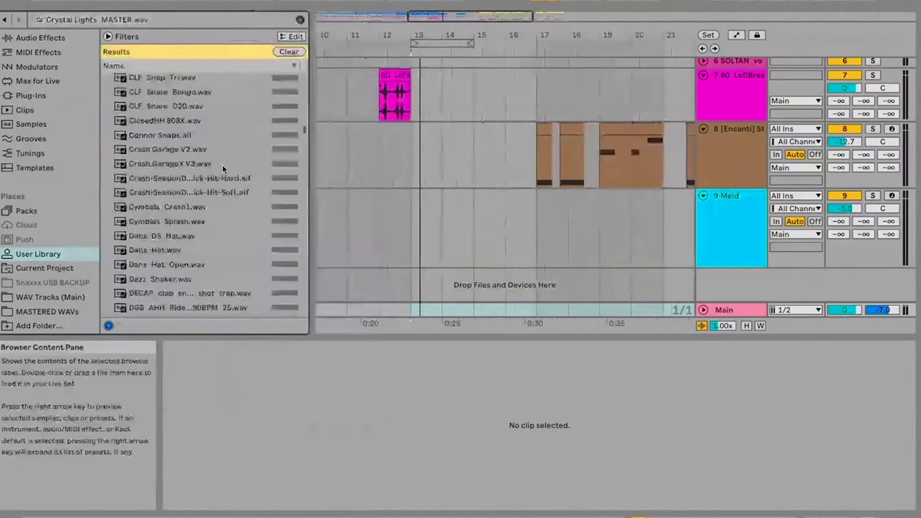
scroll(223, 167, down, 7)
scroll(223, 167, down, 8)
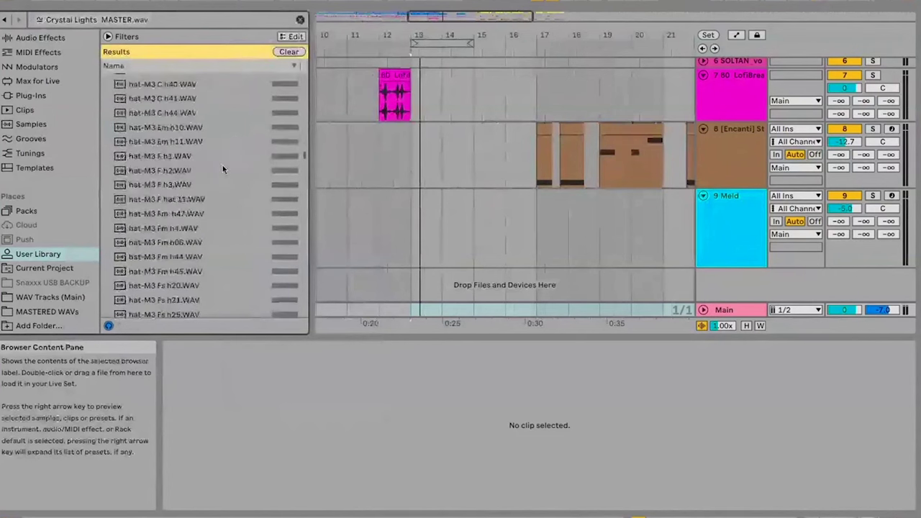
scroll(223, 170, down, 8)
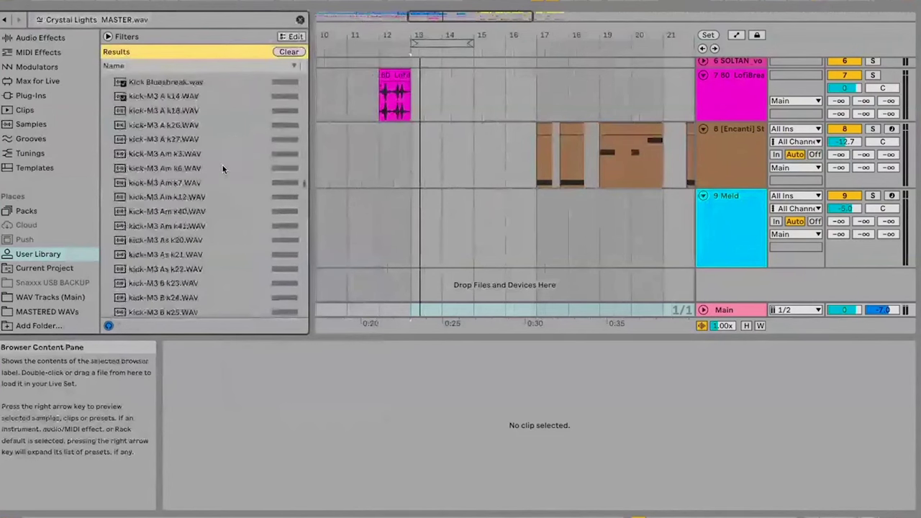
scroll(222, 167, down, 8)
scroll(180, 169, down, 8)
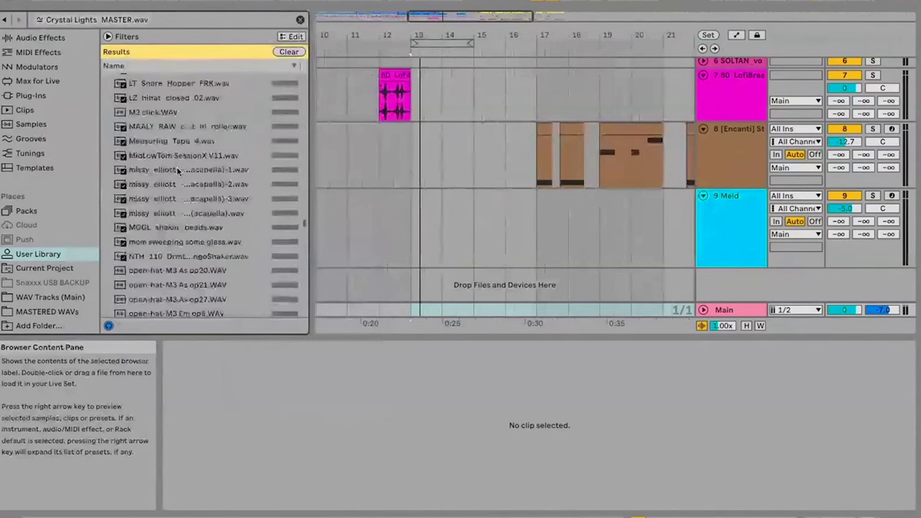
scroll(177, 170, down, 8)
scroll(177, 169, down, 8)
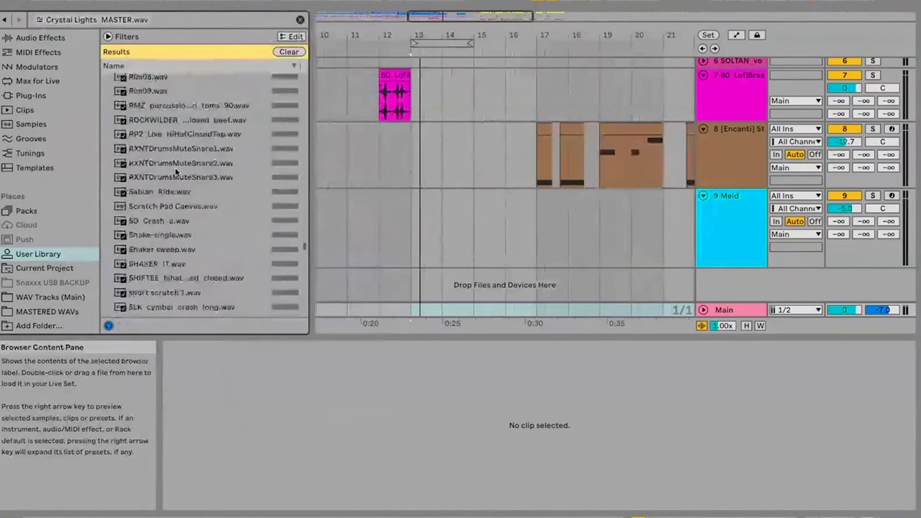
scroll(175, 171, down, 8)
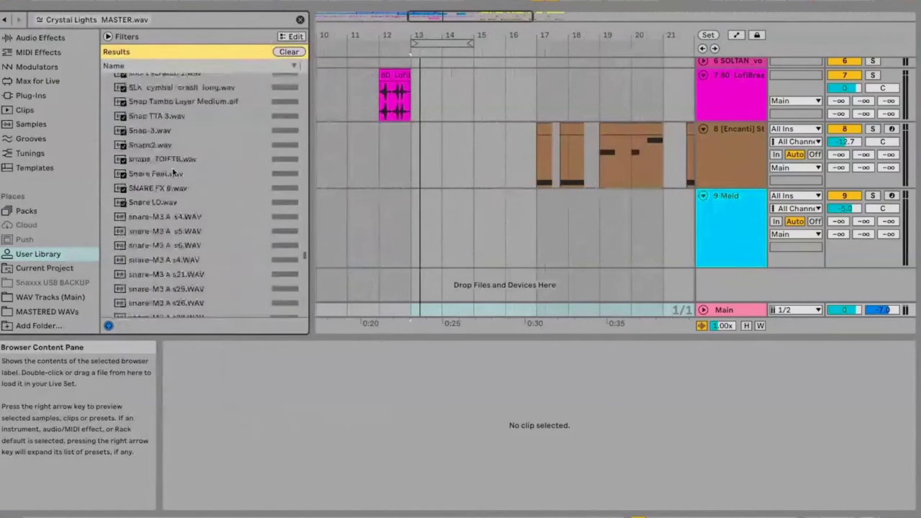
- Clear the similarity search and open the Drums folder of the Beat Tools pack
click(272, 53)
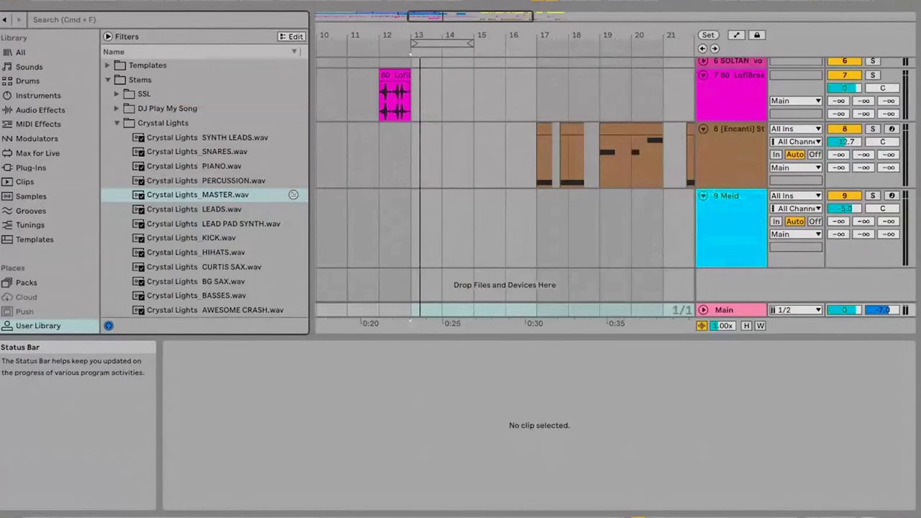
scroll(62, 184, down, 5)
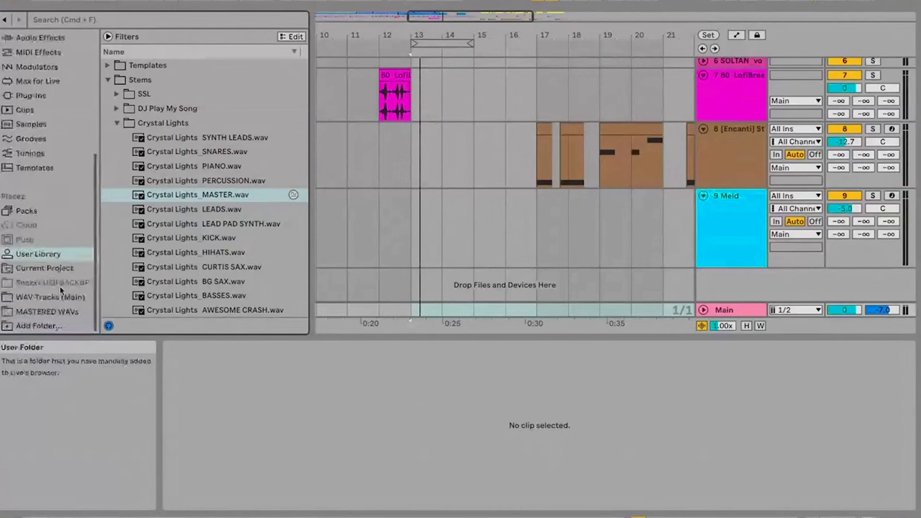
click(48, 311)
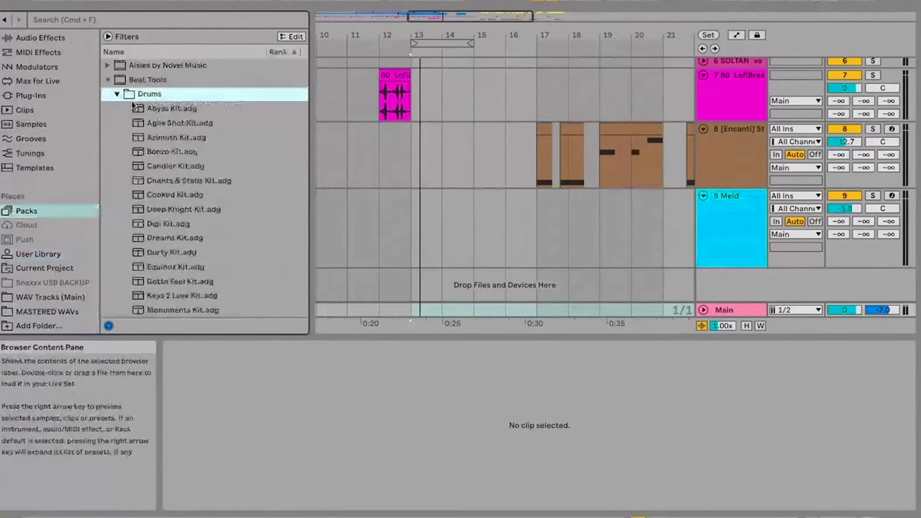
- Load Abyss Kit.adg from the Beat Tools pack onto the Meld track, replacing its instrument
drag(137, 108, 497, 219)
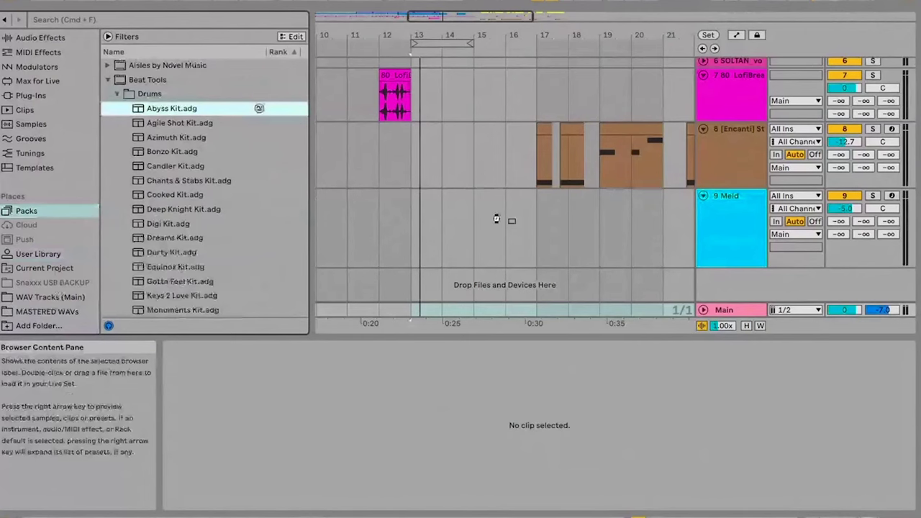
drag(497, 219, 496, 219)
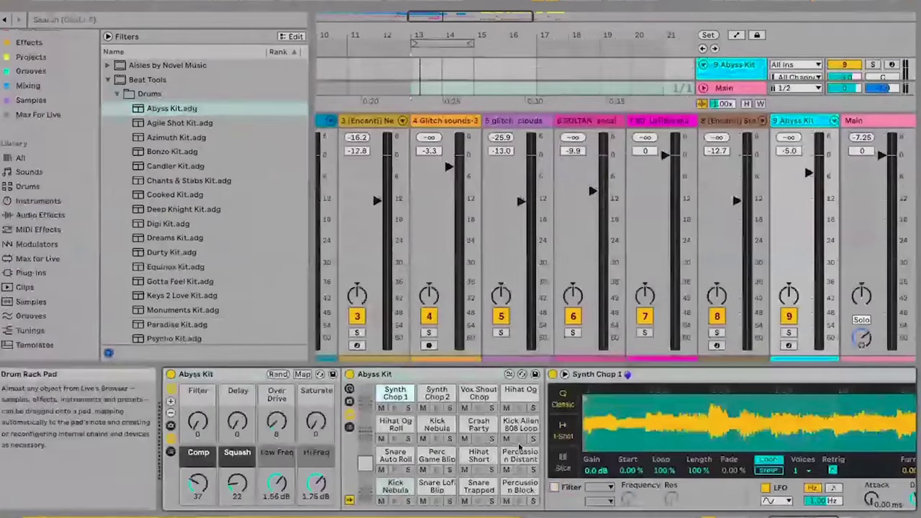
scroll(521, 447, right, 5)
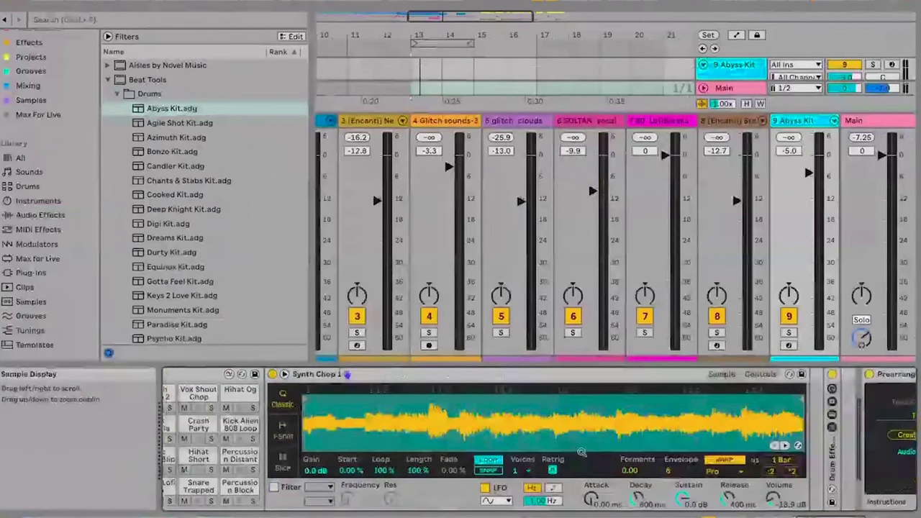
scroll(581, 452, left, 5)
- View the samples of the Kick Nebula, Crash Party and Vox Shout Chop pads in turn
click(428, 425)
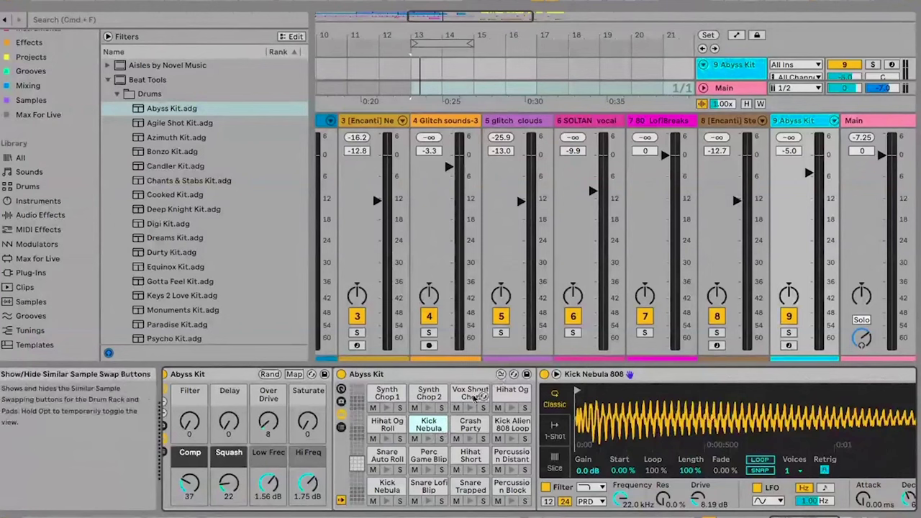
click(477, 426)
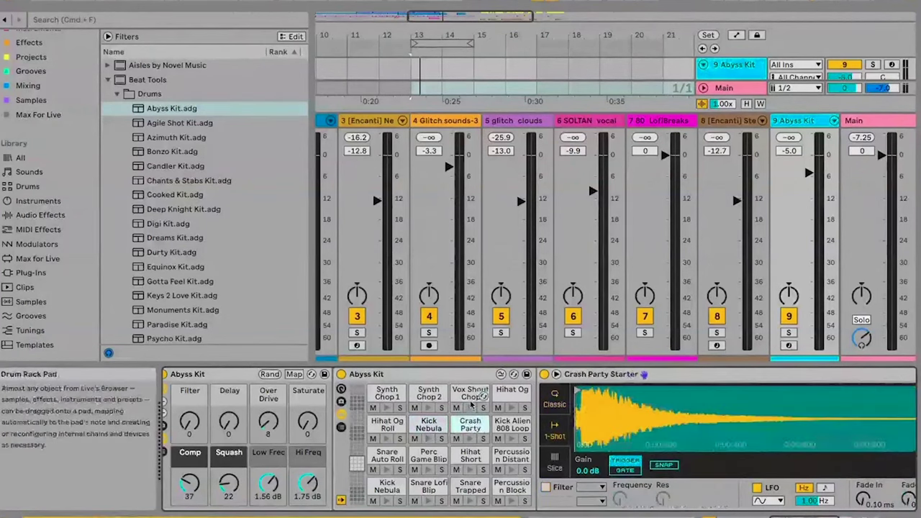
click(473, 401)
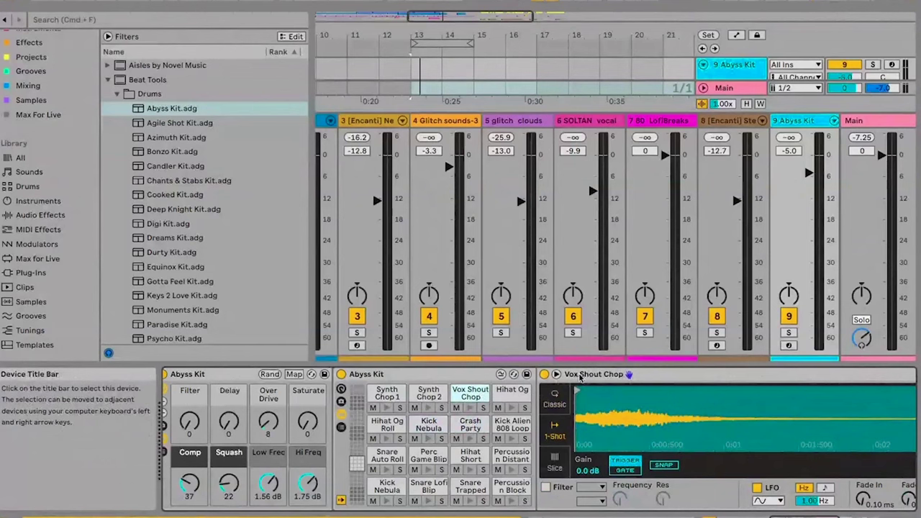
- Swap all Abyss Kit pads to their next similar samples several times and lock the Kick Nebula pad against swapping
click(502, 374)
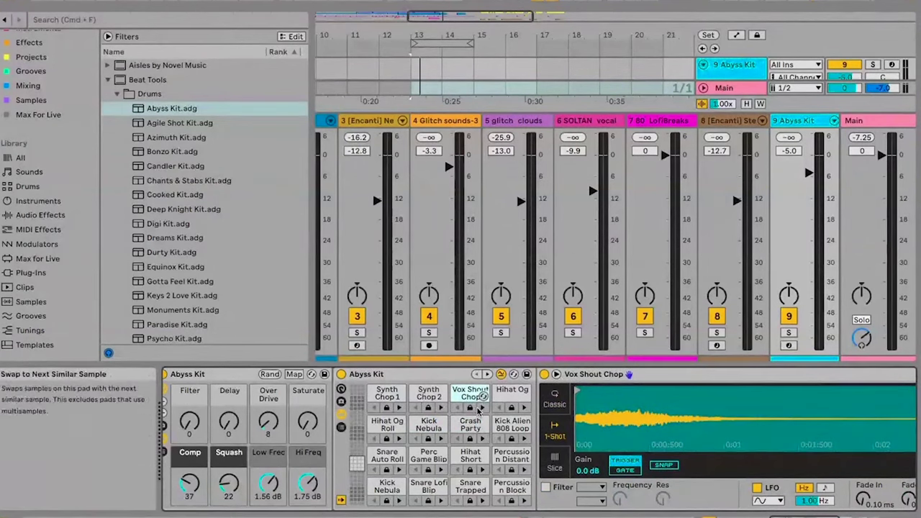
click(429, 439)
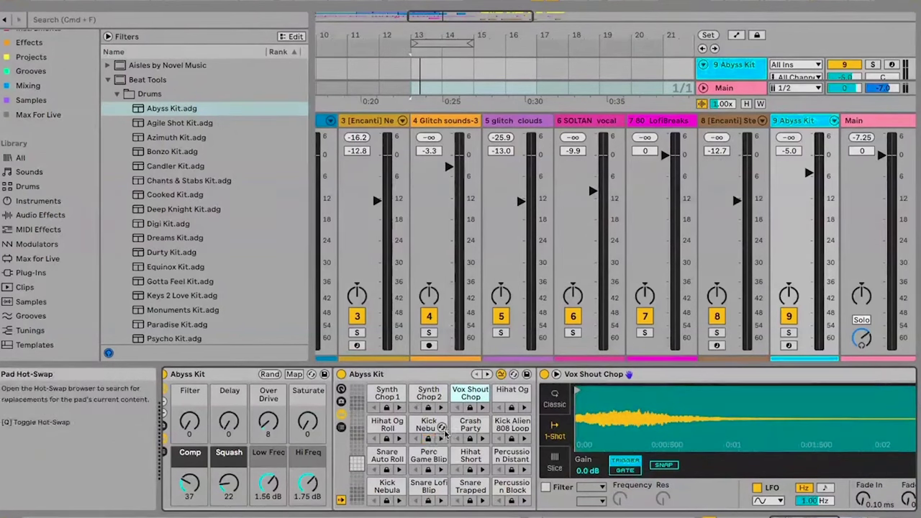
click(488, 375)
click(488, 375)
click(487, 375)
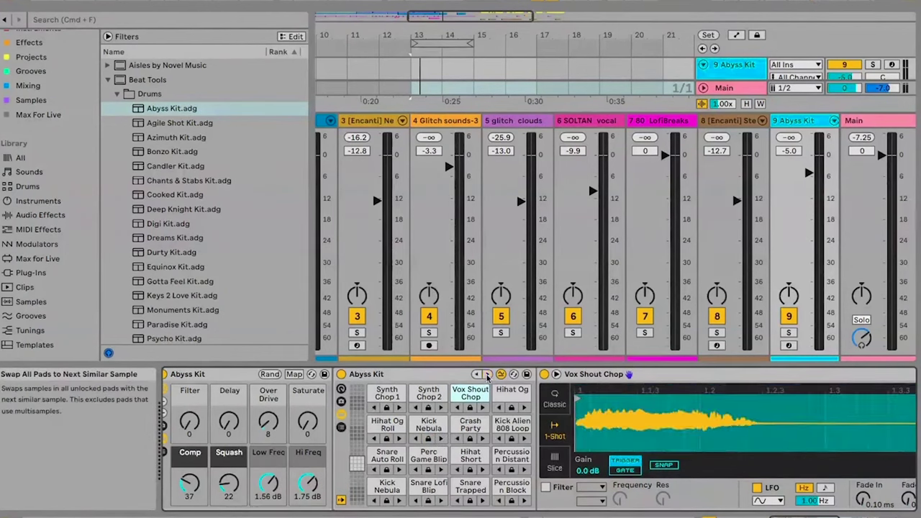
click(487, 375)
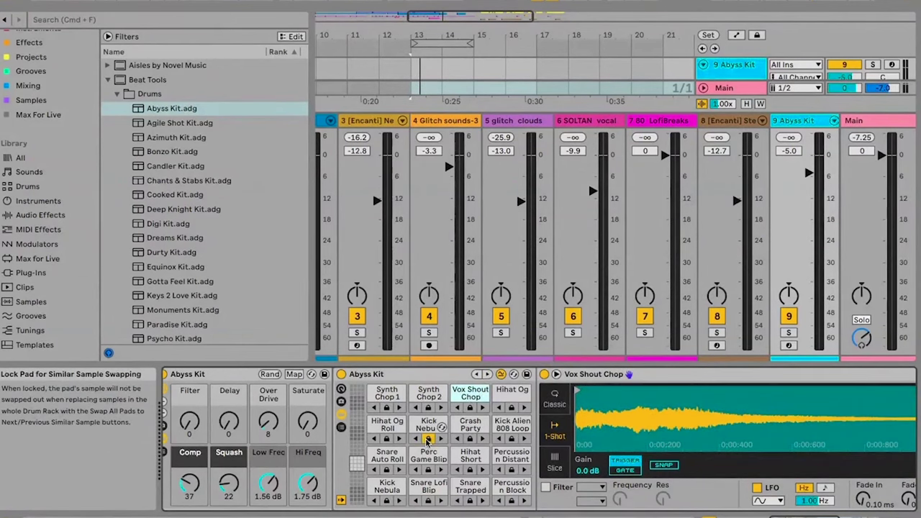
- Lock the Crash Party pad and swap the unlocked pads to their next similar samples
click(470, 438)
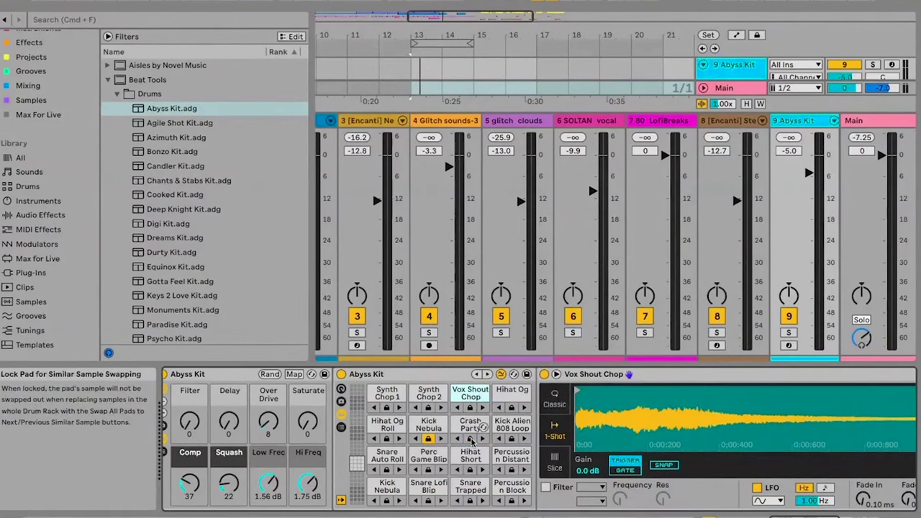
click(488, 375)
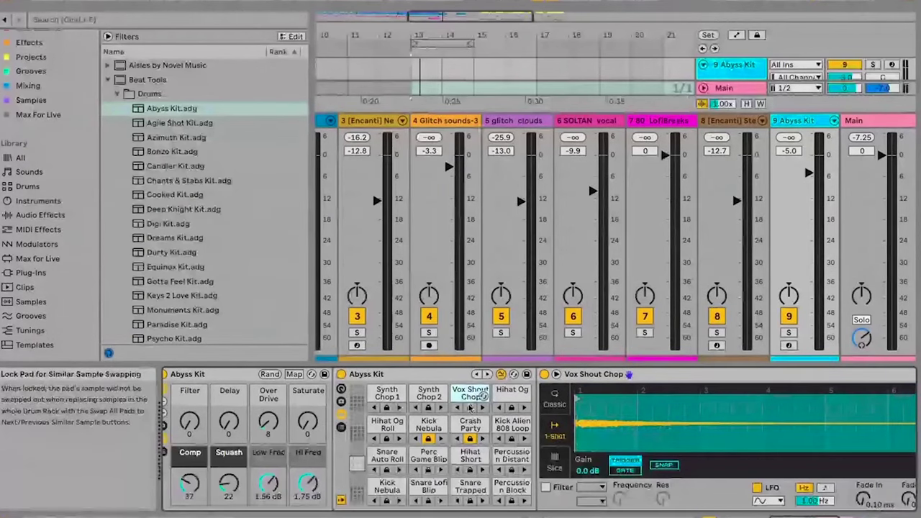
click(488, 409)
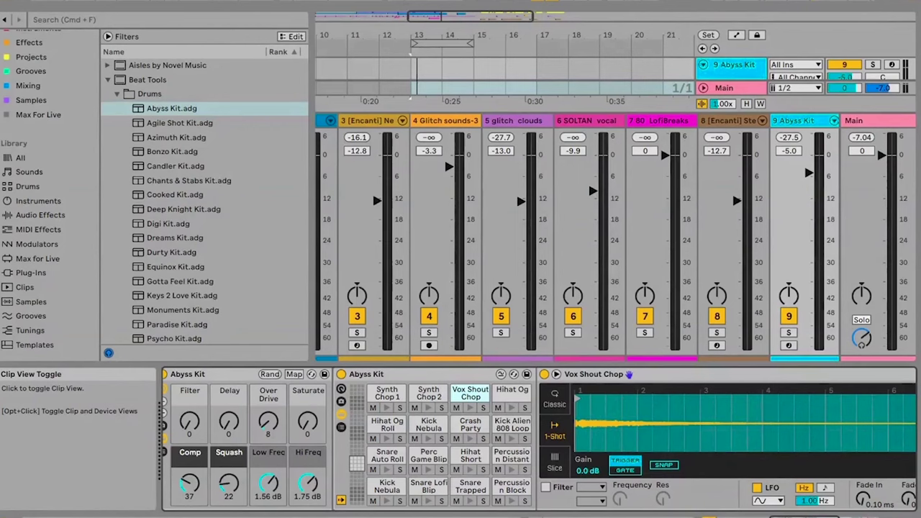
- Step back through the browser history to the User Library's collapsed folder list
click(7, 21)
click(6, 22)
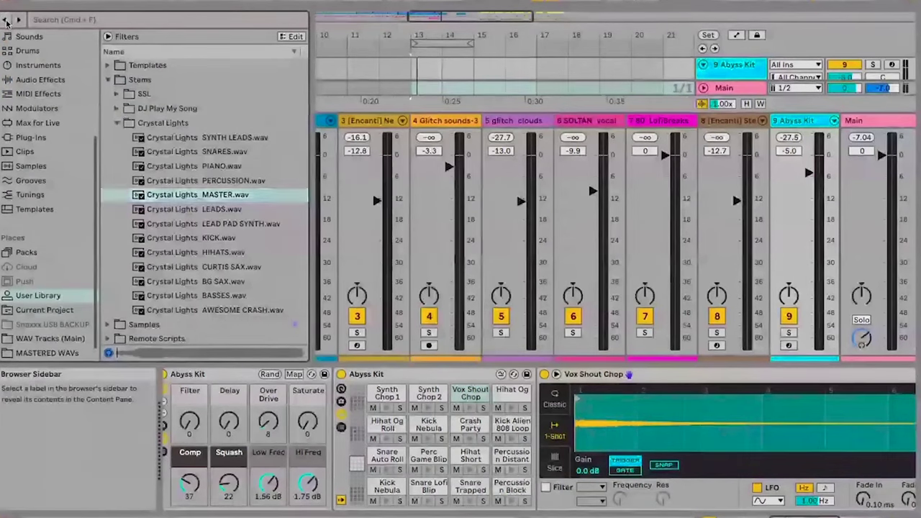
click(7, 22)
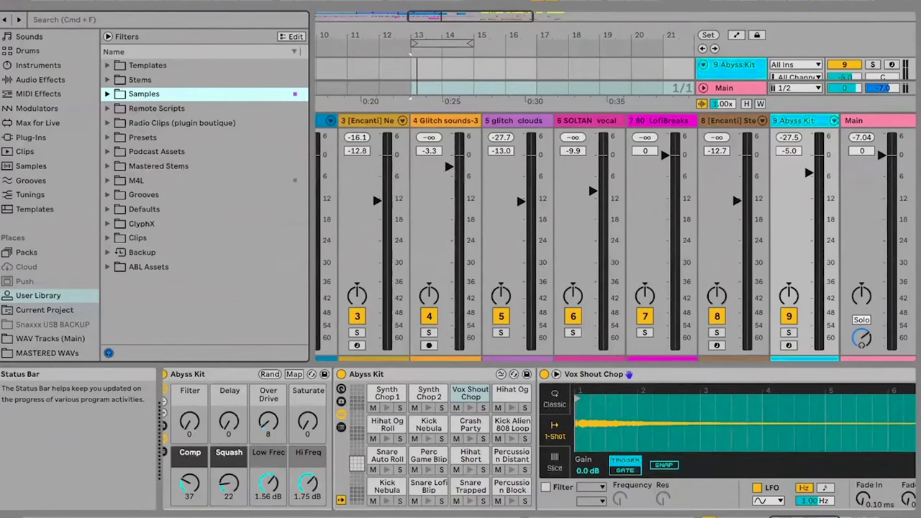
- Replace the device view and mixer with the clip view below the arrangement, and tag the Samples folder with the red collection
key(super+alt+l)
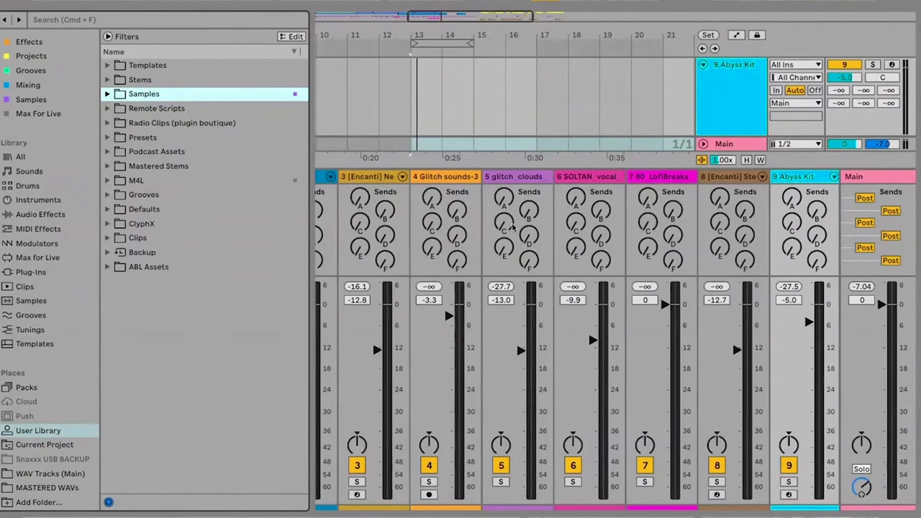
key(1)
key(alt+2)
key(alt+3)
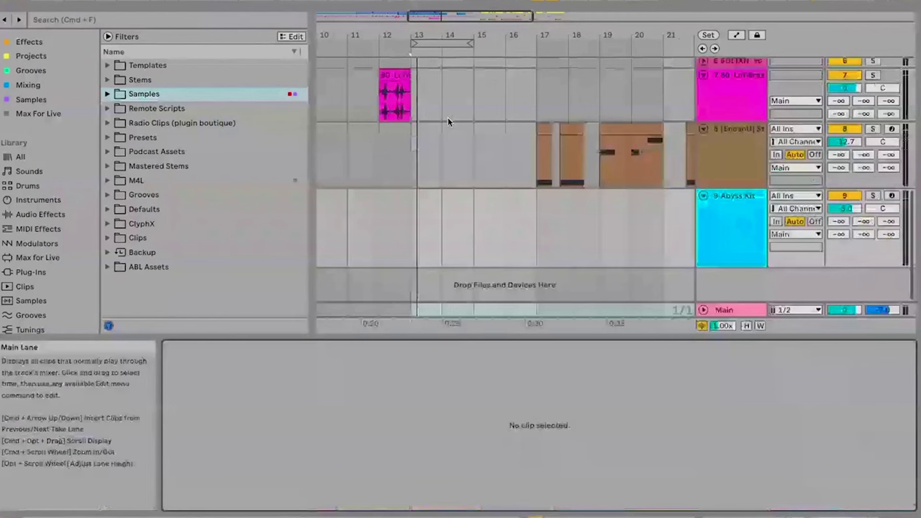
key(alt+4)
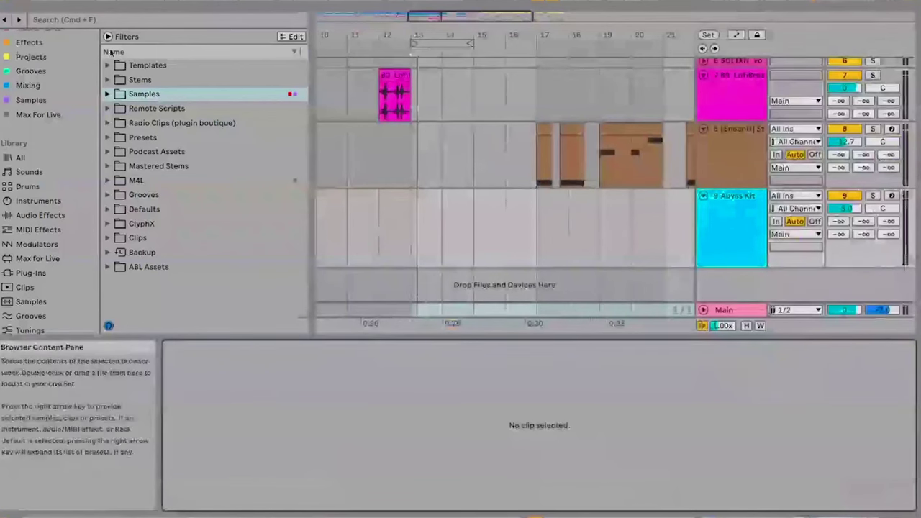
- Open the Theme & Colors page of the Preferences
click(27, 0)
click(47, 2)
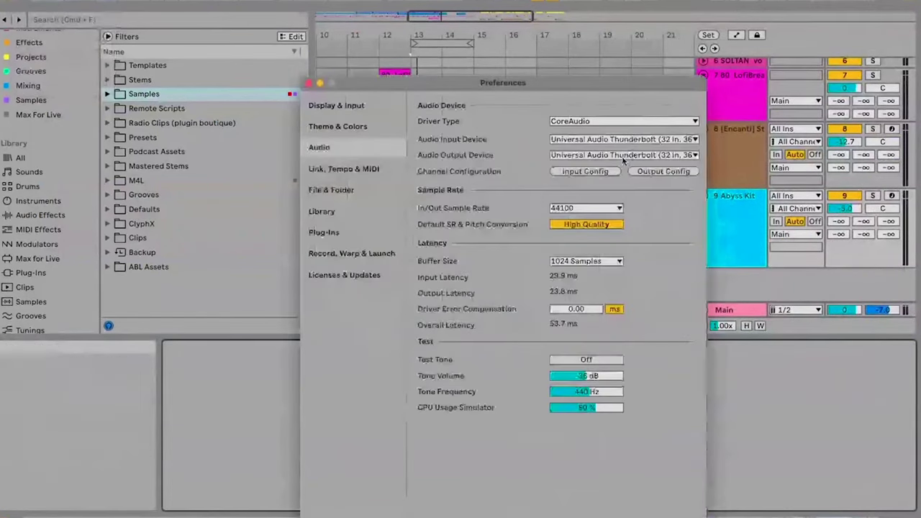
drag(372, 87, 331, 59)
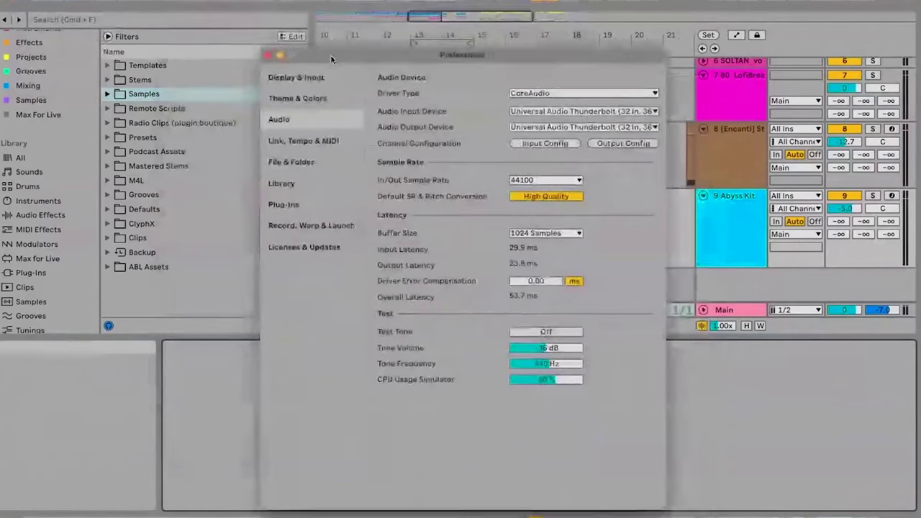
click(298, 100)
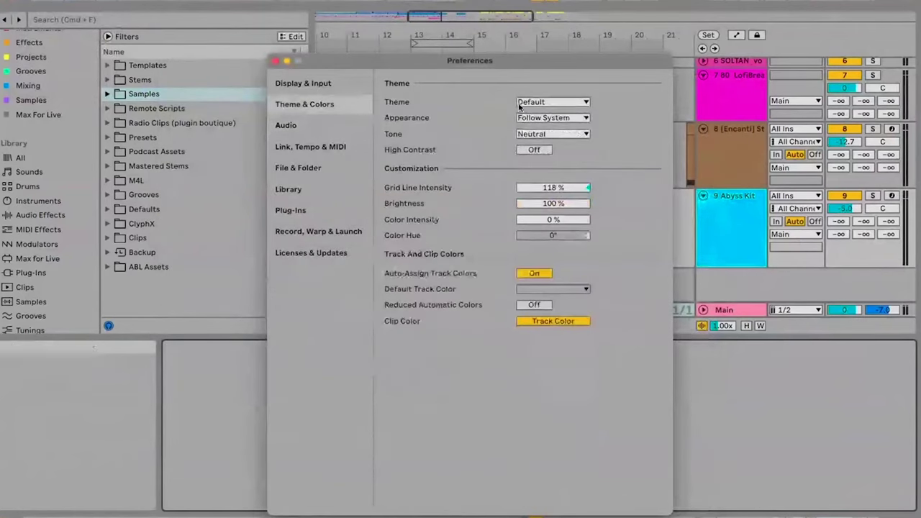
- Try the Immaterial, Angst Robot and Classic Medium Light themes one after another
click(523, 105)
click(547, 168)
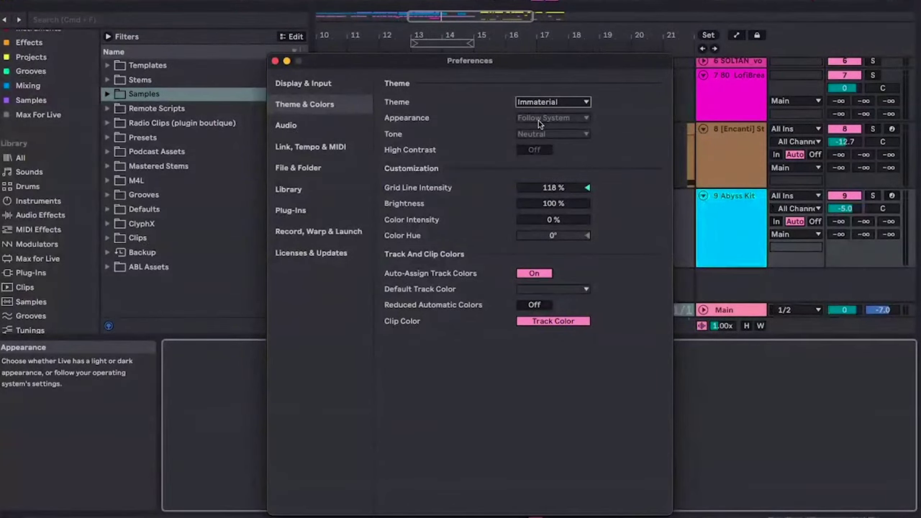
drag(487, 58, 505, 45)
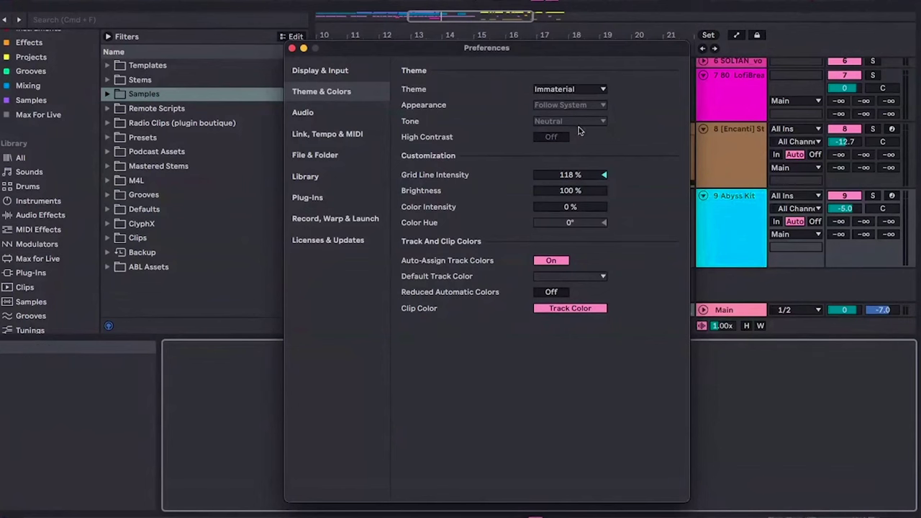
click(587, 89)
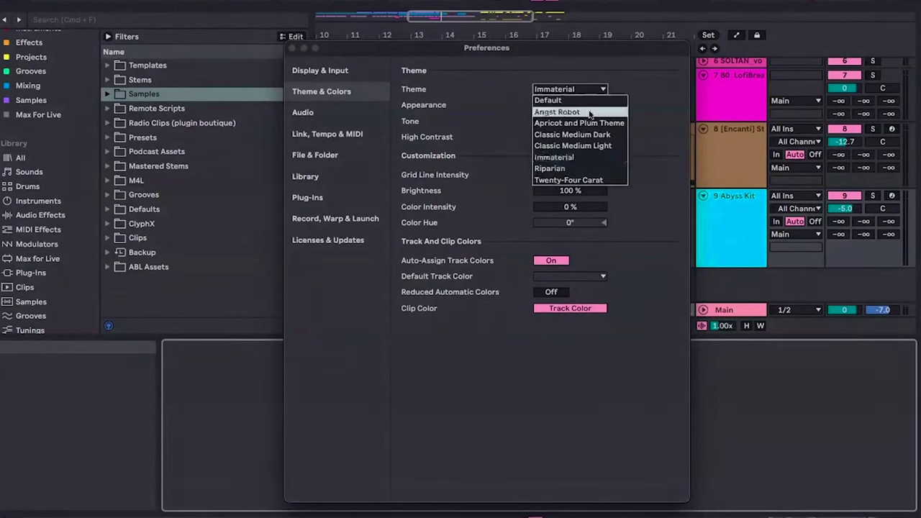
click(590, 113)
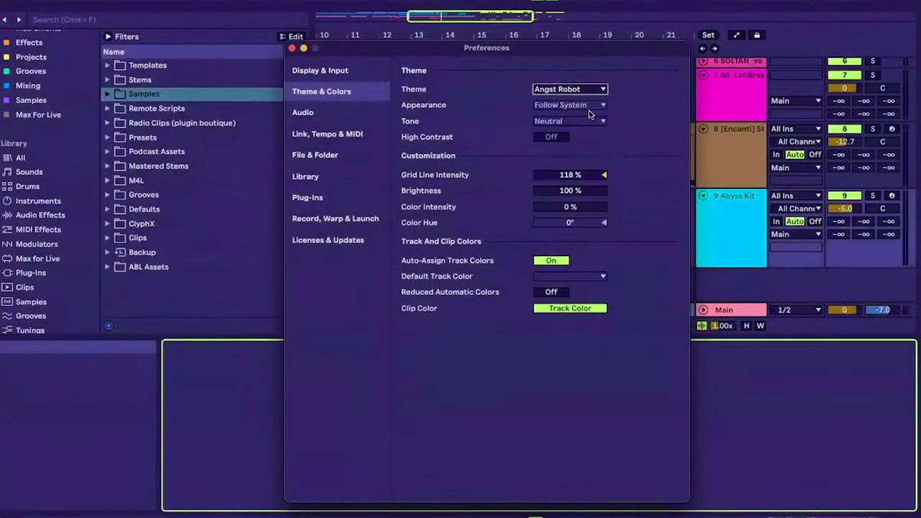
click(559, 90)
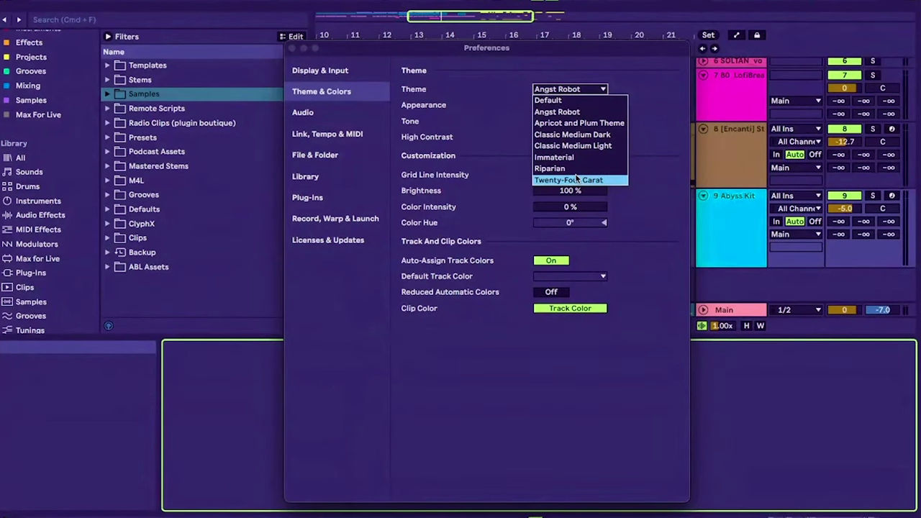
click(575, 145)
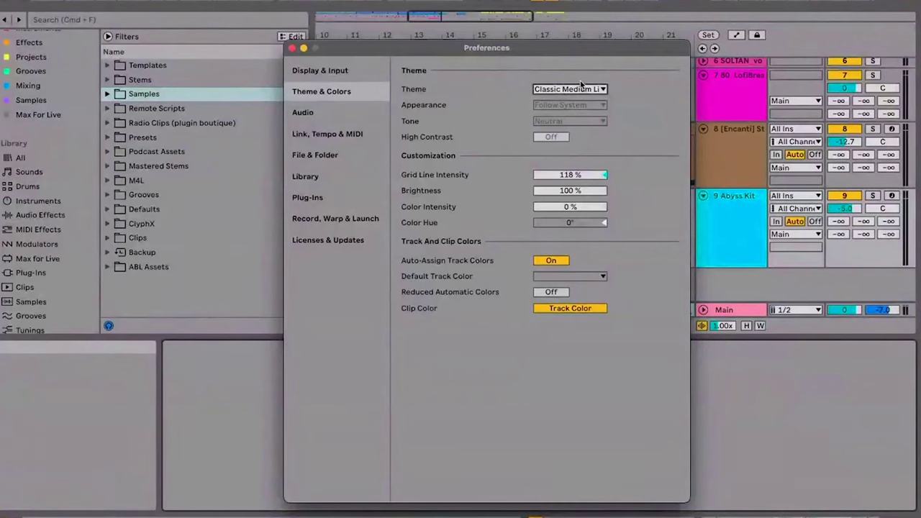
- Set the theme to Classic Medium Dark and close the Preferences
click(583, 89)
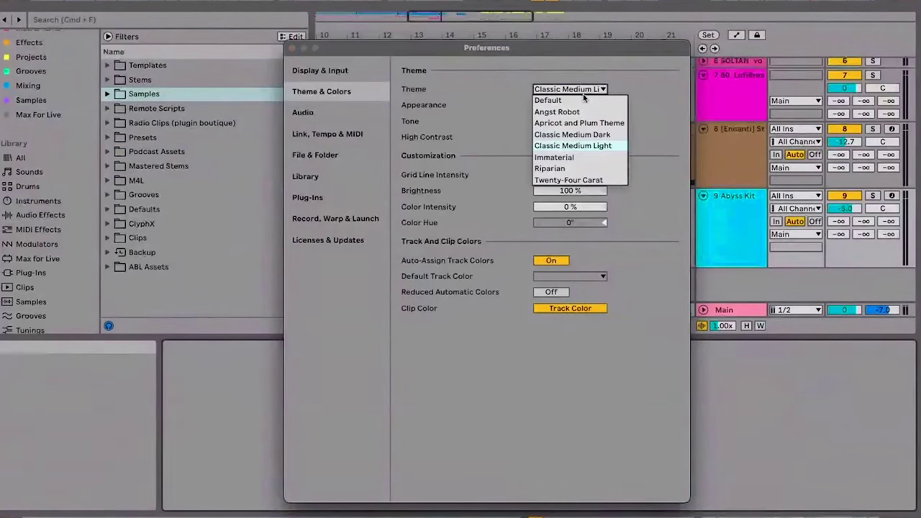
click(592, 133)
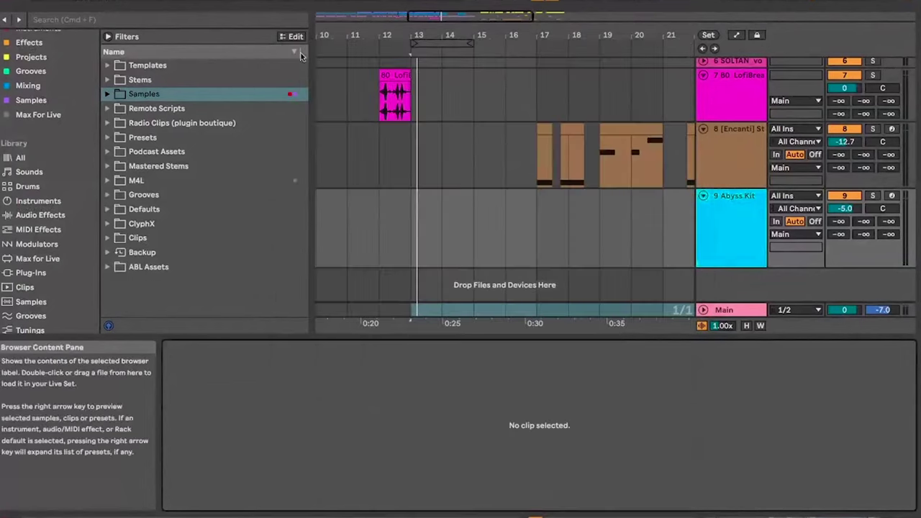
click(291, 48)
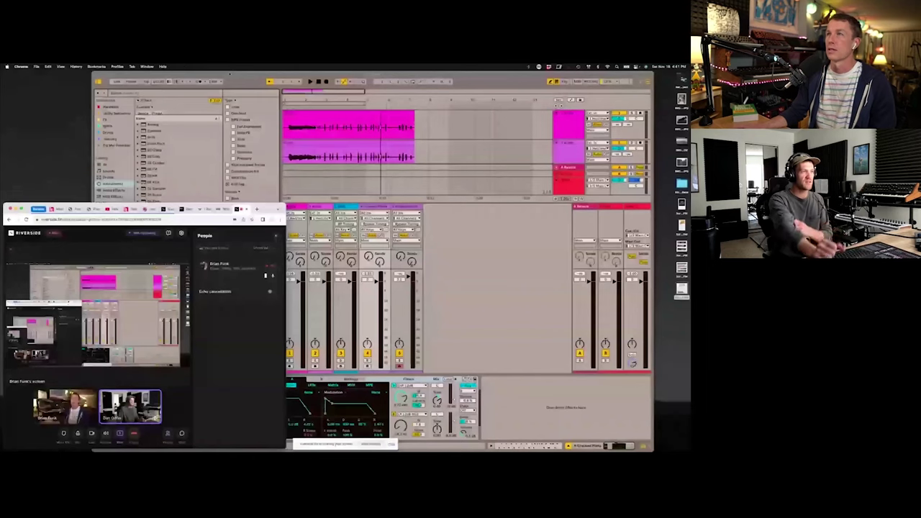
- Show the Cracked Piano track's MIDI clip in an enlarged clip view and narrow the browser
click(524, 169)
scroll(541, 156, down, 5)
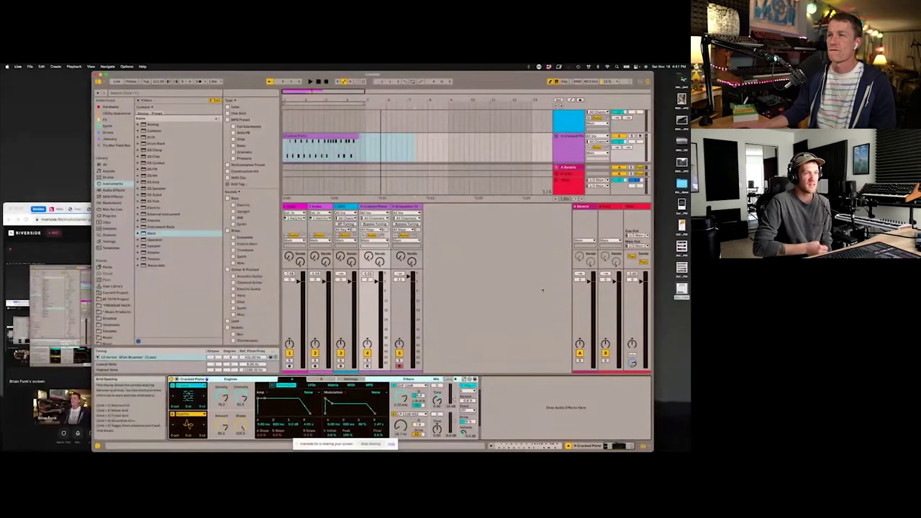
click(536, 446)
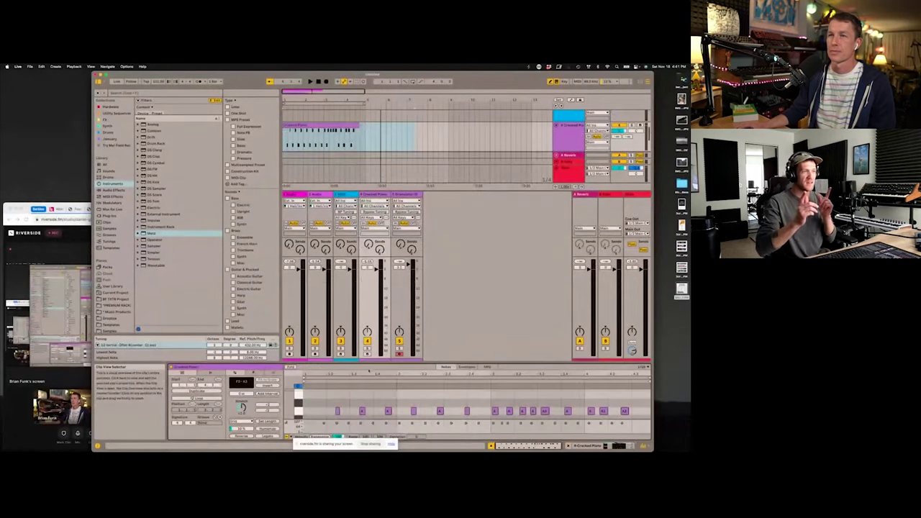
drag(372, 362, 373, 288)
drag(280, 233, 208, 227)
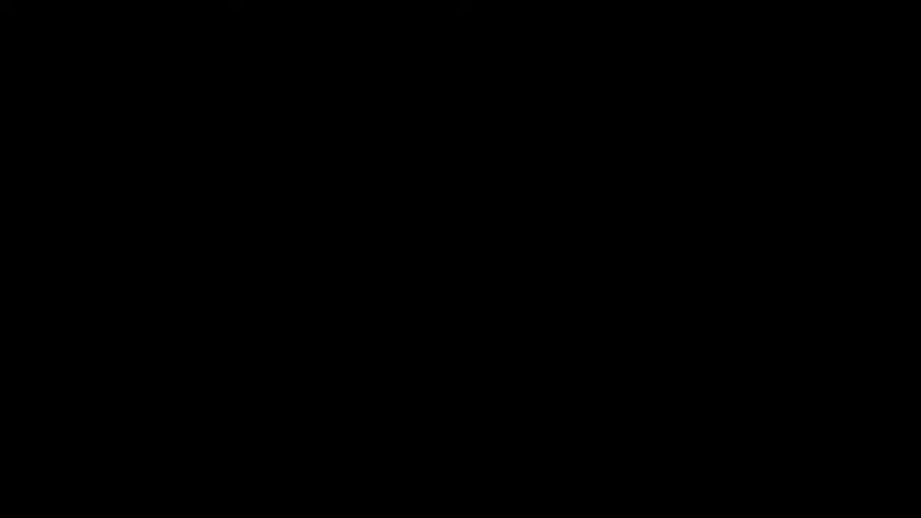
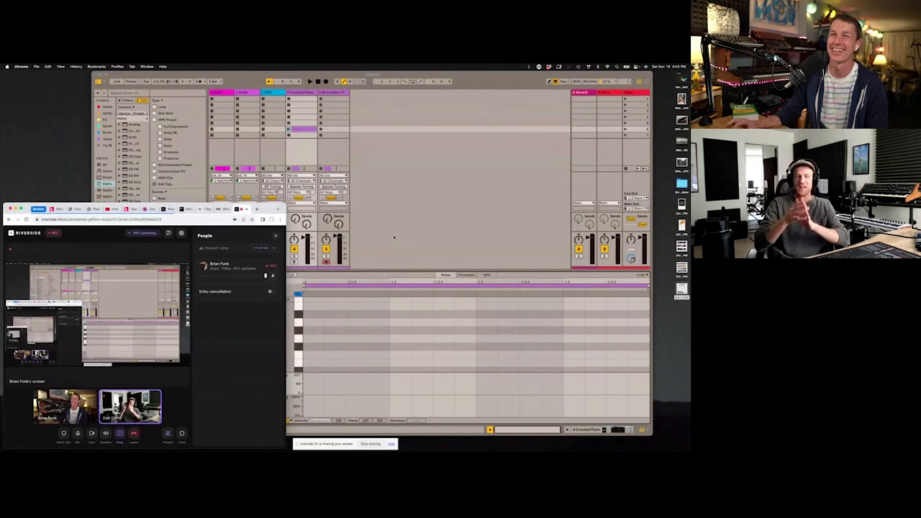
- Bring the Live window in front of the Riverside call window
click(364, 173)
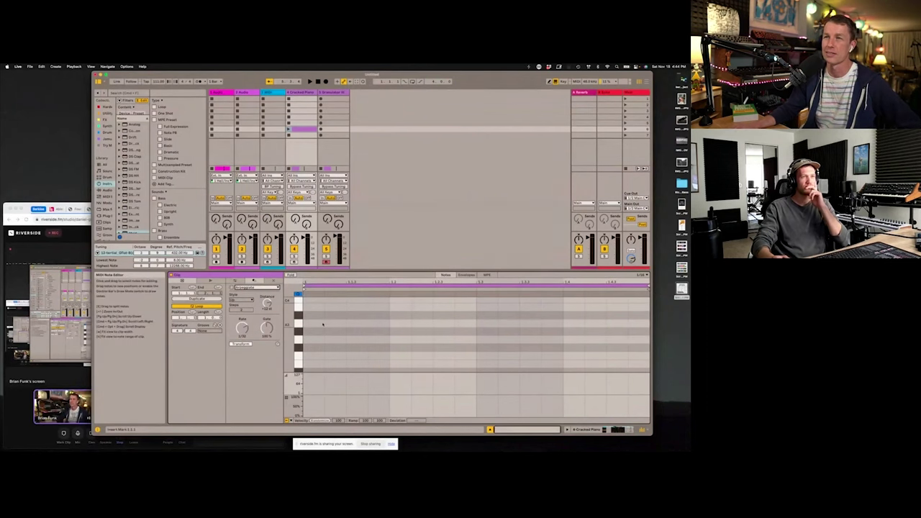
- Draw an A3 note across the whole one-bar clip and chop it on the 1/16 grid
click(312, 324)
drag(312, 324, 650, 325)
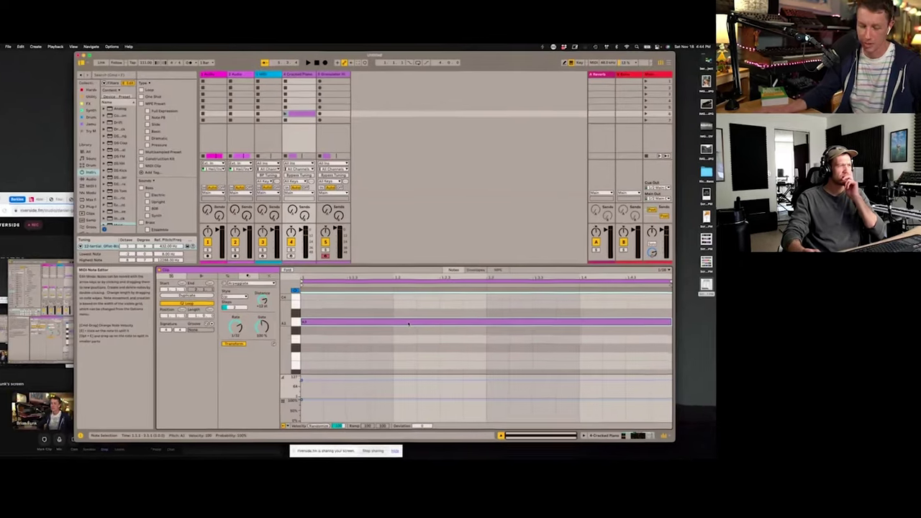
right_click(408, 323)
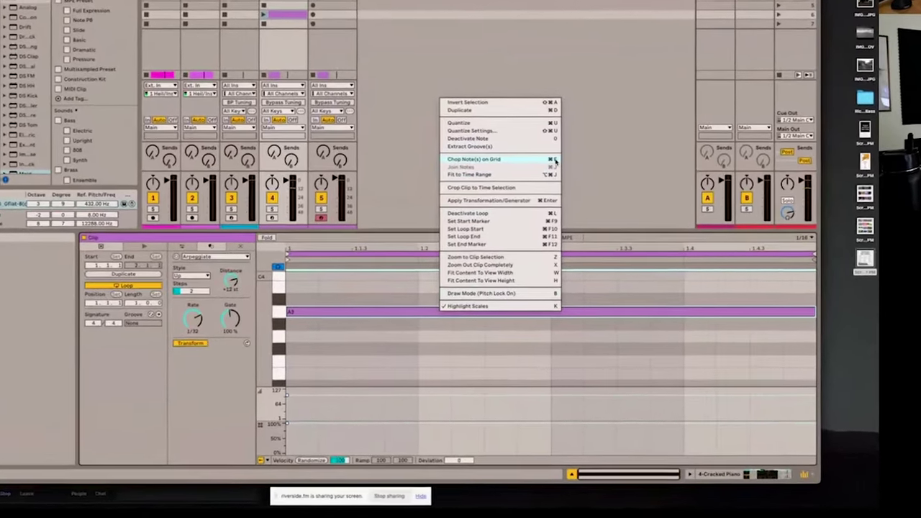
click(513, 179)
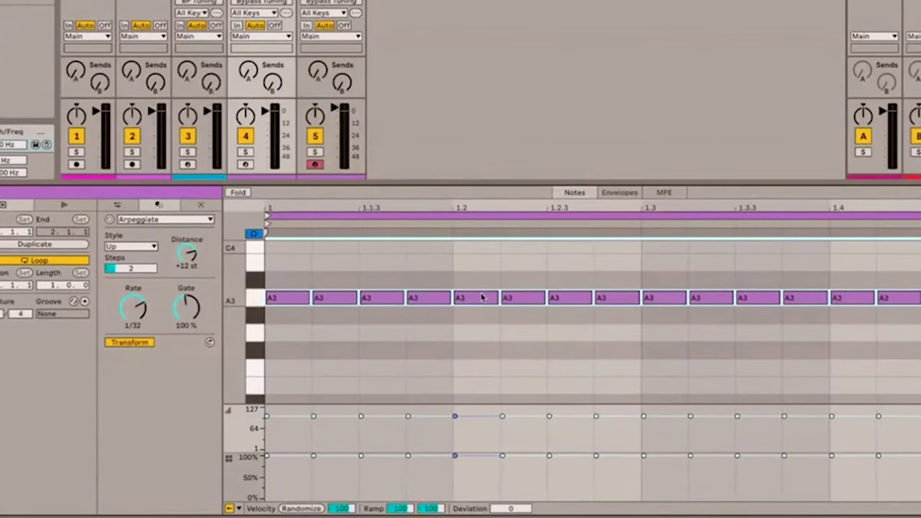
- Try joining the chopped A3 notes into one long note, and undo the join
right_click(482, 297)
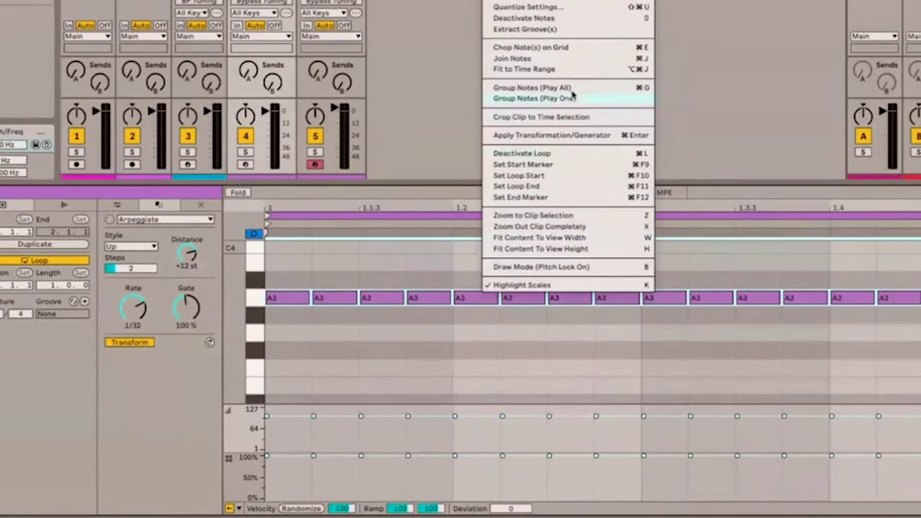
click(582, 60)
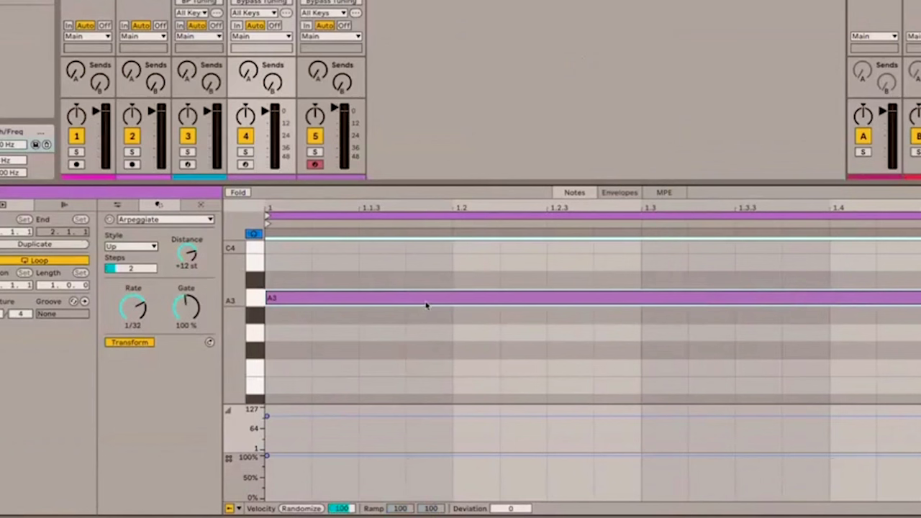
key(ctrl+z)
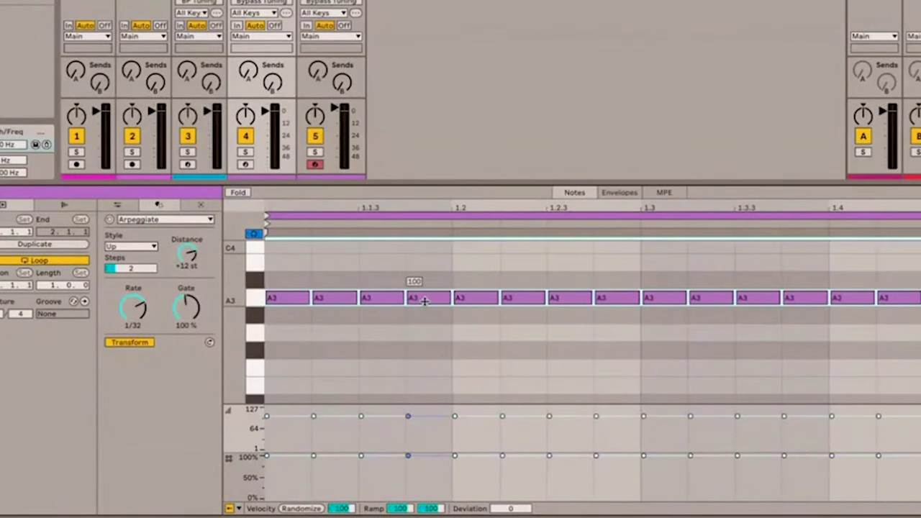
- Lower the chopped notes to A♭3 and join them into one long note
key(Down)
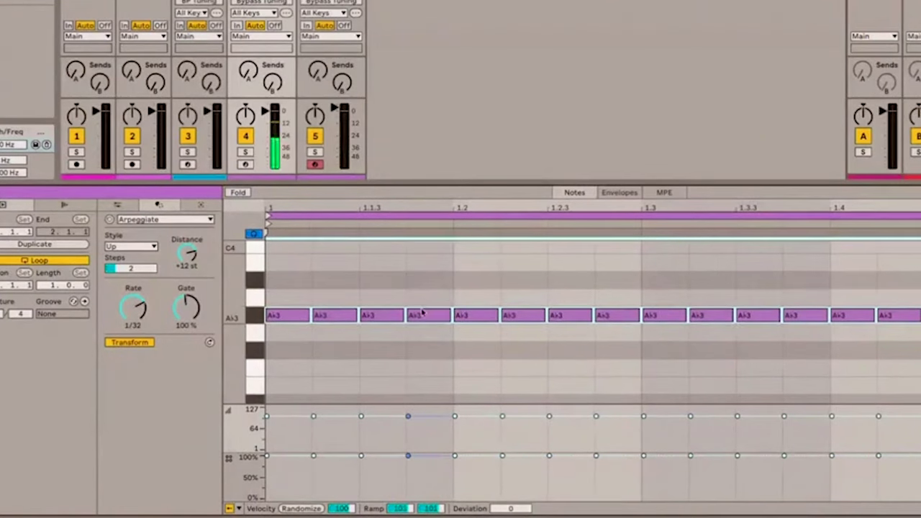
key(ctrl+j)
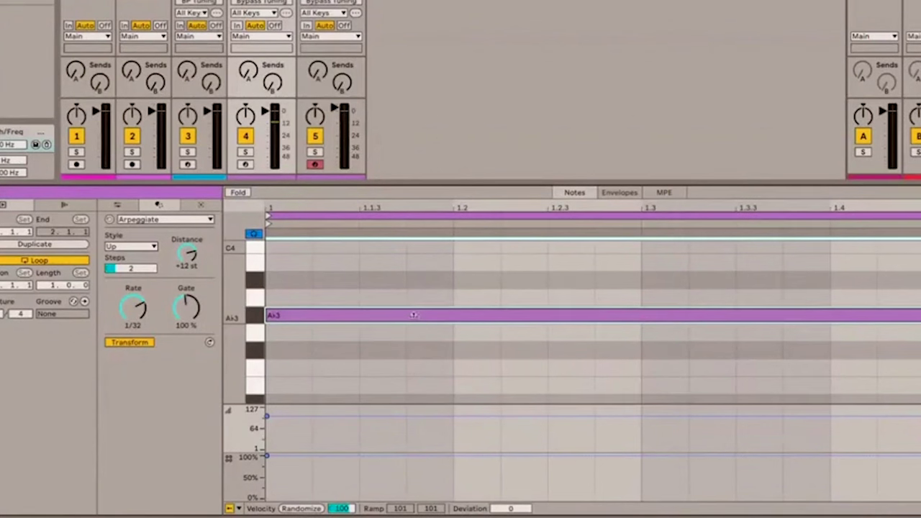
- Chop the long A♭3 note into ten equal notes and split the third one into three equal parts
drag(452, 315, 452, 269)
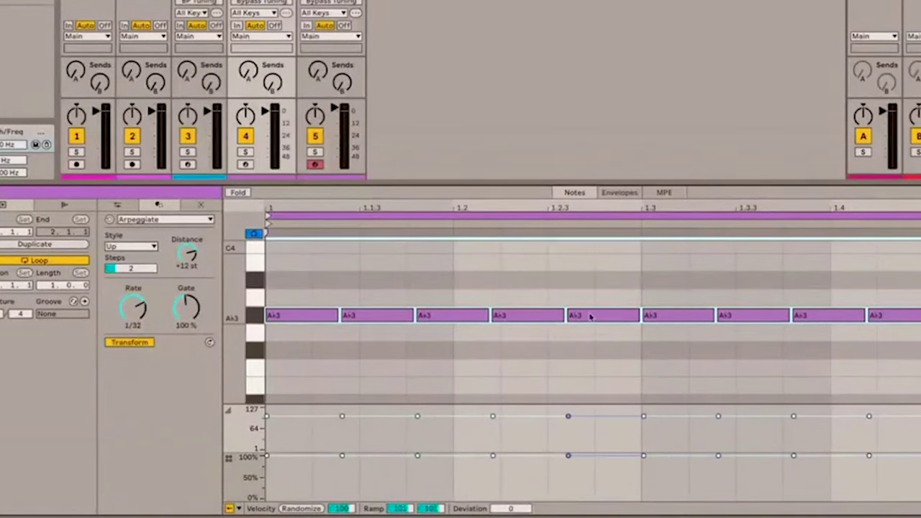
click(449, 327)
click(452, 317)
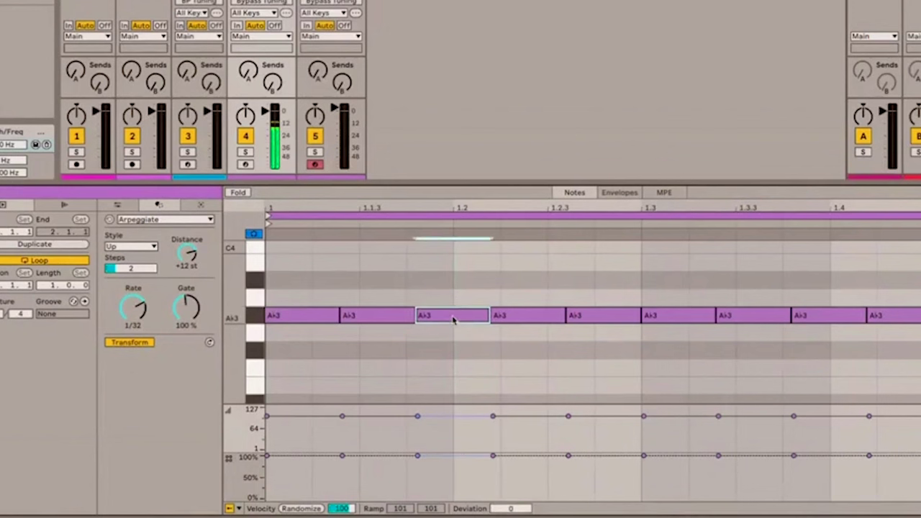
key(ctrl+e)
drag(452, 315, 452, 303)
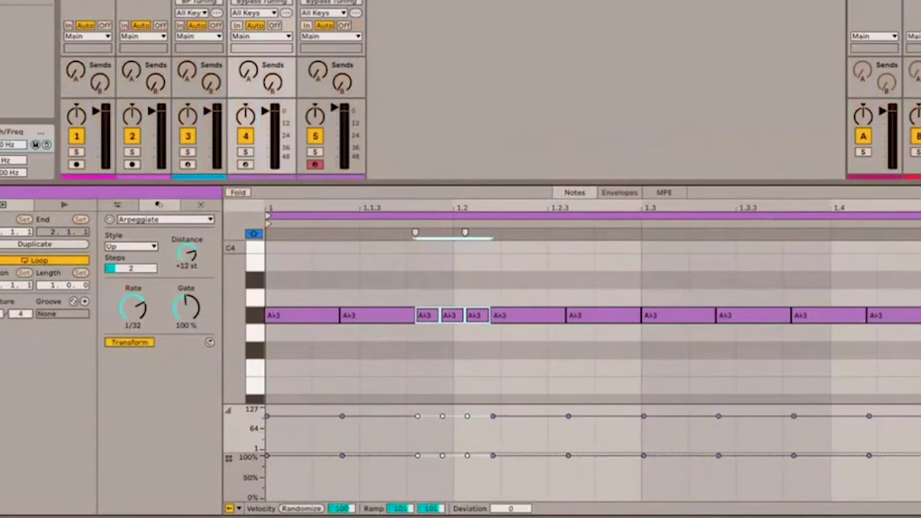
- Split the fourth to seventh of the ten A♭3 notes at irregular points for an uneven rhythm
click(528, 320)
key(super+e)
click(588, 320)
click(617, 320)
click(661, 320)
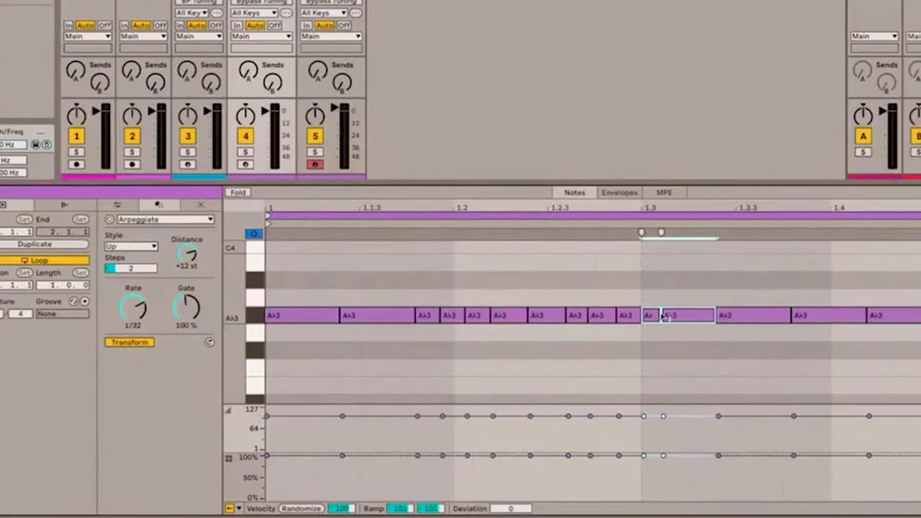
click(755, 320)
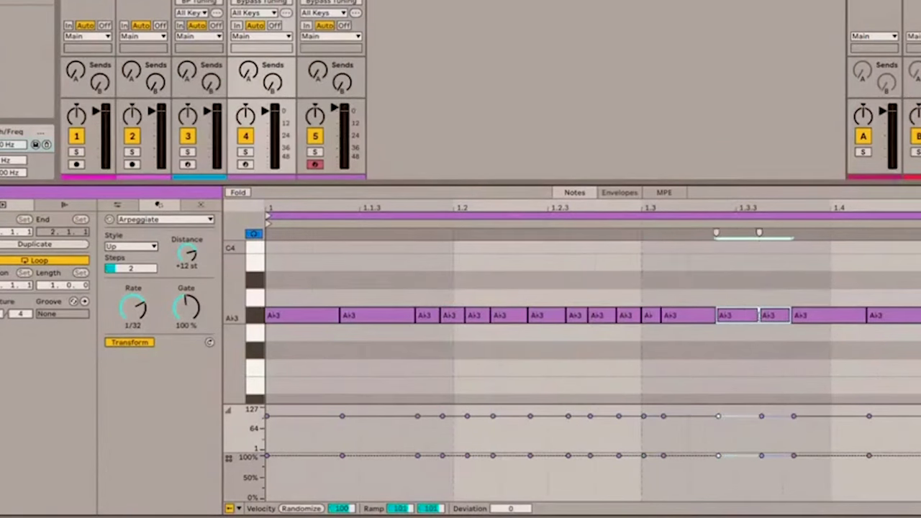
- Humanize the timing of all notes in the clip, first at 9% and again with a much higher amount
click(351, 278)
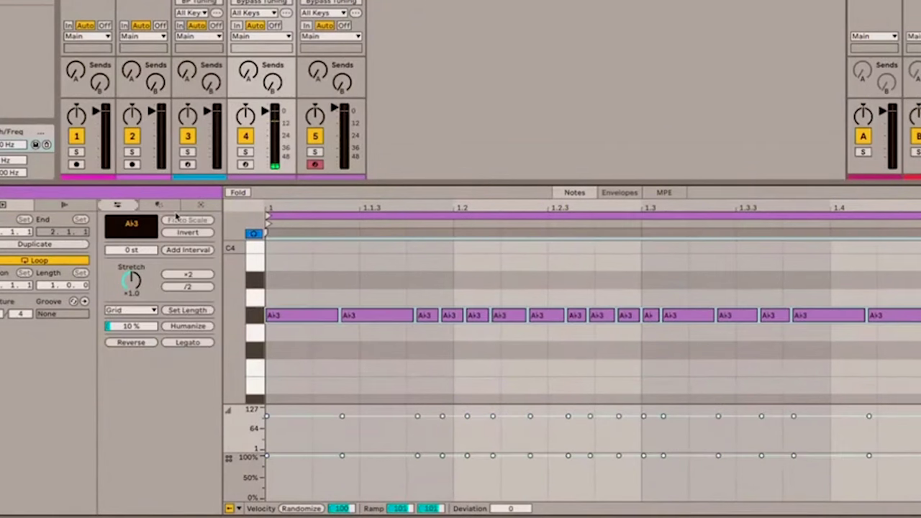
key(ctrl+a)
mouse_move(149, 326)
mouse_down()
mouse_move(149, 269)
mouse_move(149, 328)
mouse_up()
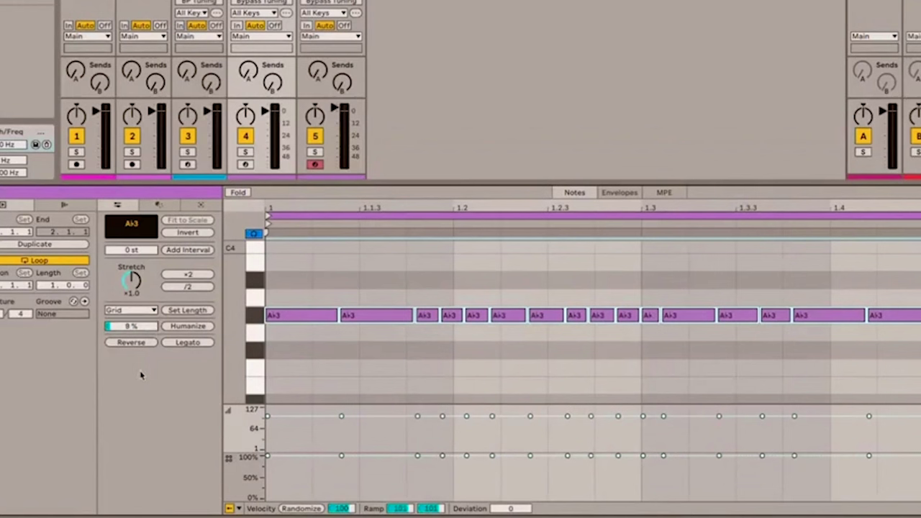
mouse_move(138, 328)
mouse_down()
mouse_move(138, 268)
mouse_move(137, 335)
mouse_move(133, 309)
mouse_move(133, 284)
mouse_move(143, 340)
mouse_up()
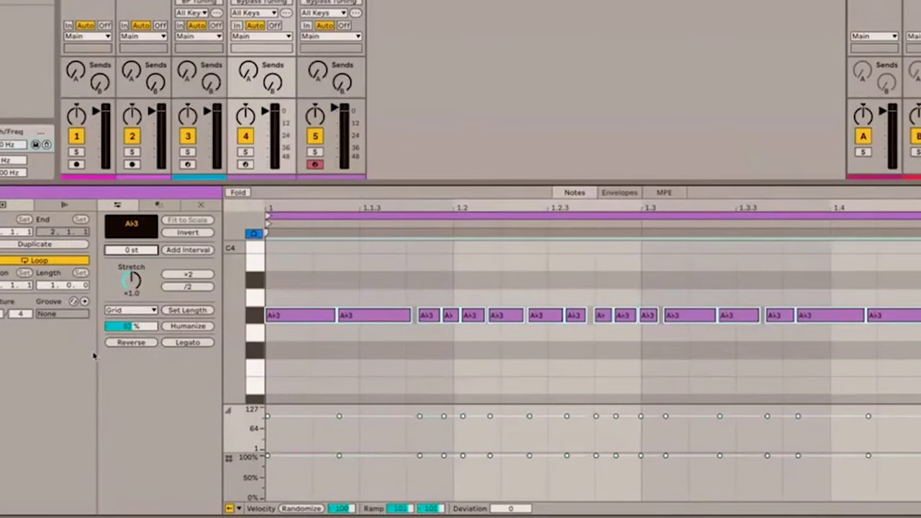
- Reverse all the A♭3 notes and add an interval of +3 st to them
click(132, 343)
click(133, 344)
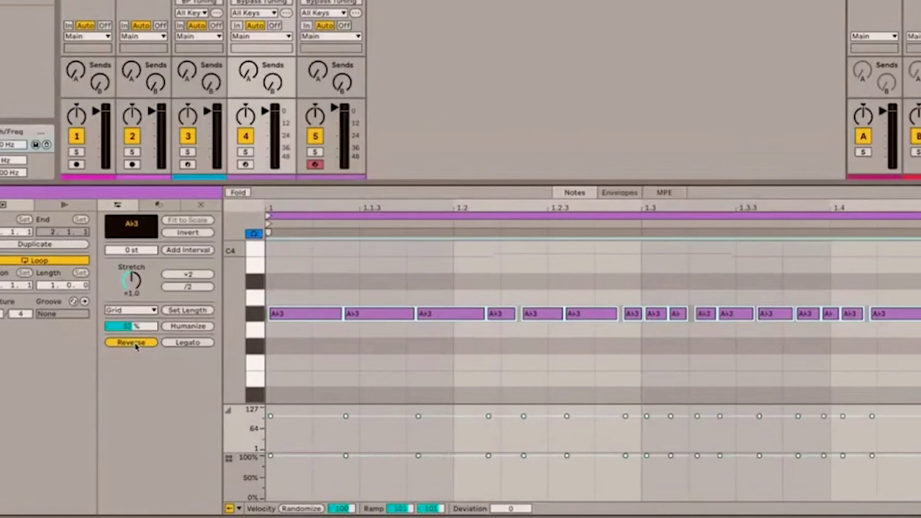
click(135, 344)
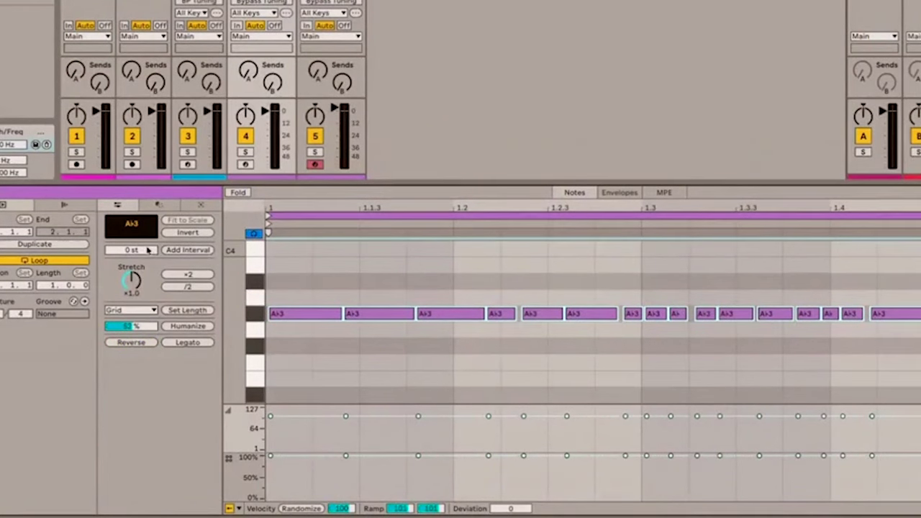
drag(147, 250, 148, 232)
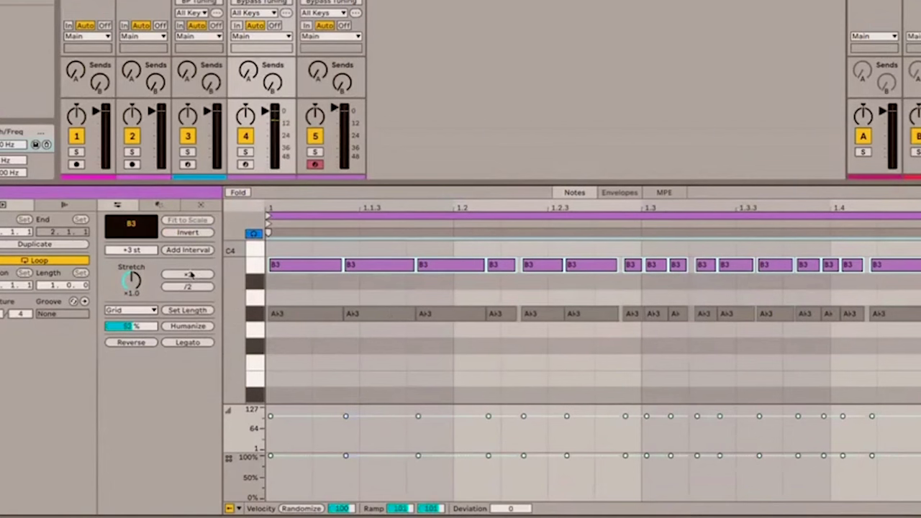
mouse_move(132, 279)
mouse_down()
mouse_move(132, 248)
mouse_move(132, 313)
mouse_move(132, 270)
mouse_move(131, 295)
mouse_move(131, 279)
mouse_up()
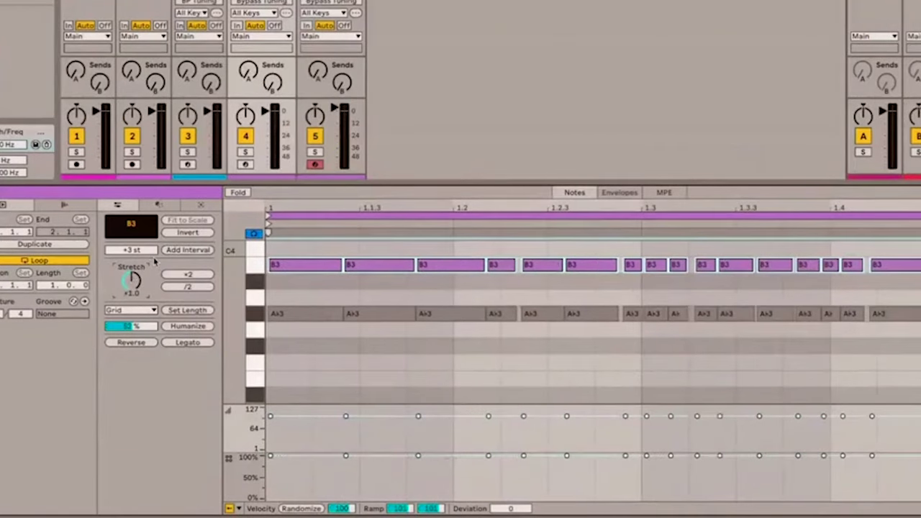
- Apply a three-breakpoint Time Warp transformation to the B3 notes, with the middle breakpoint at 1.3.1 and speed ×3.16
click(161, 205)
click(123, 207)
click(163, 207)
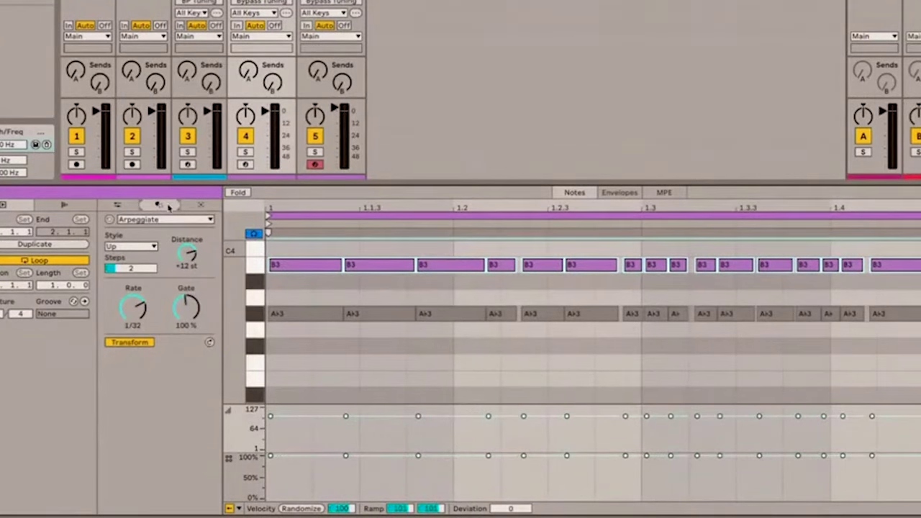
click(165, 219)
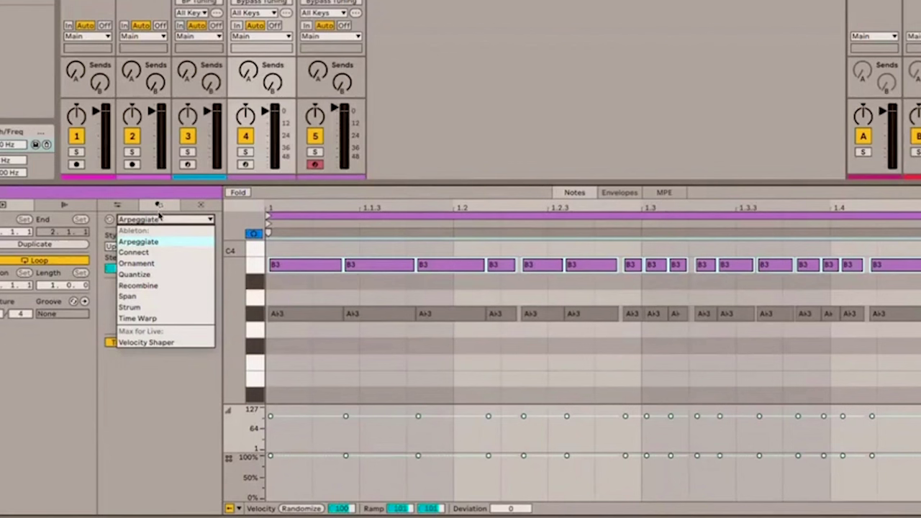
click(156, 320)
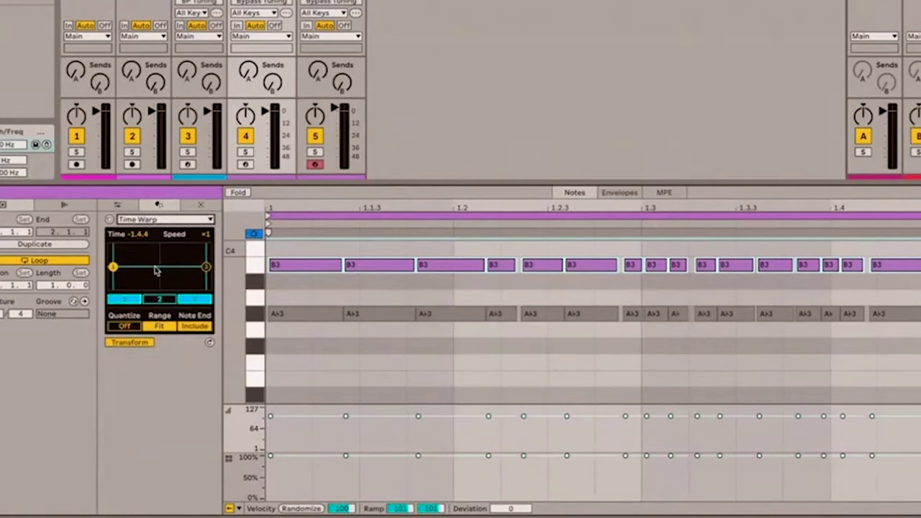
drag(206, 267, 165, 257)
click(159, 298)
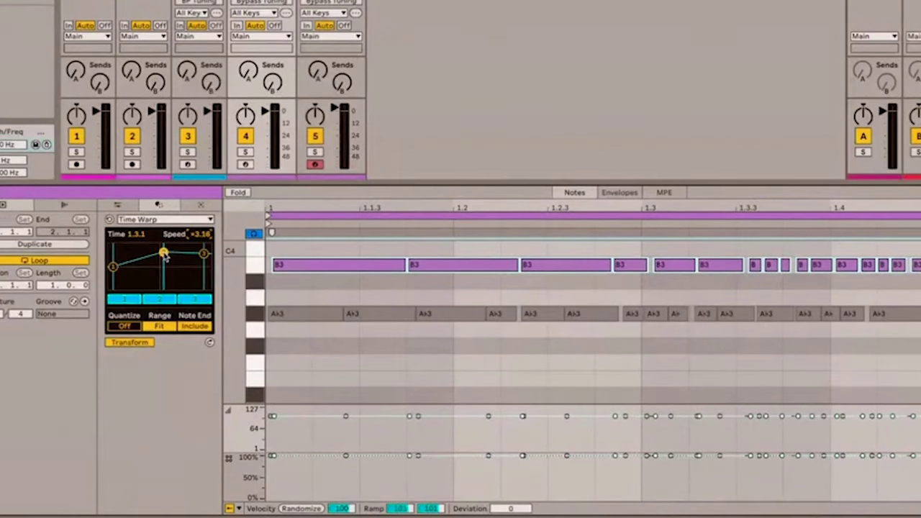
- Apply the Quantize transformation to the B3 notes, using the current grid, note starts and an amount of 57%
click(179, 221)
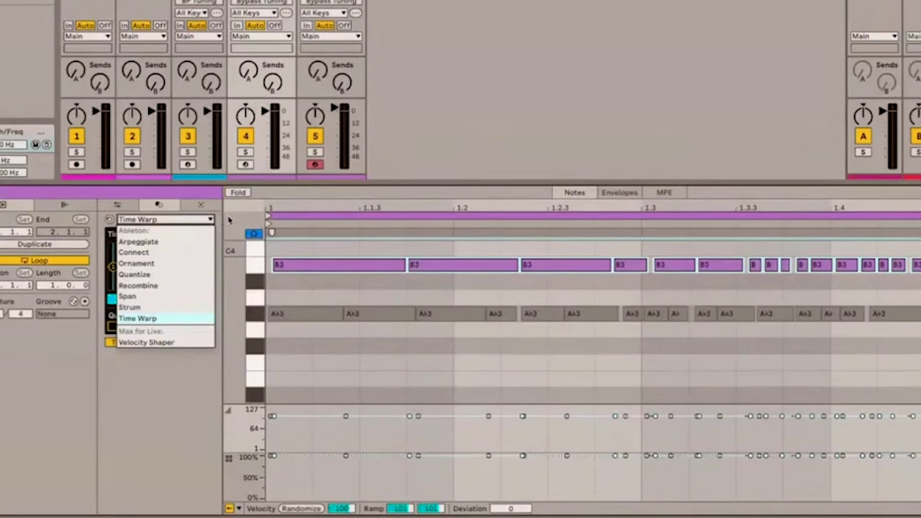
click(229, 219)
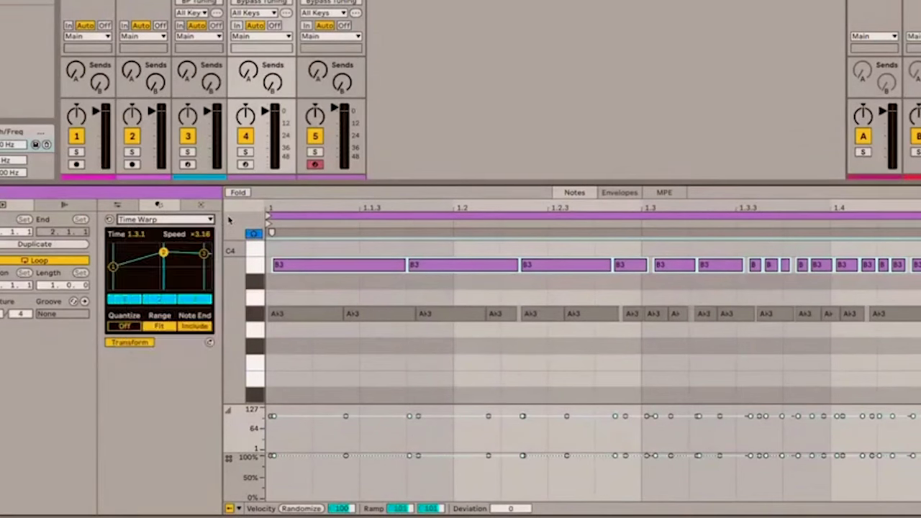
click(169, 221)
click(161, 278)
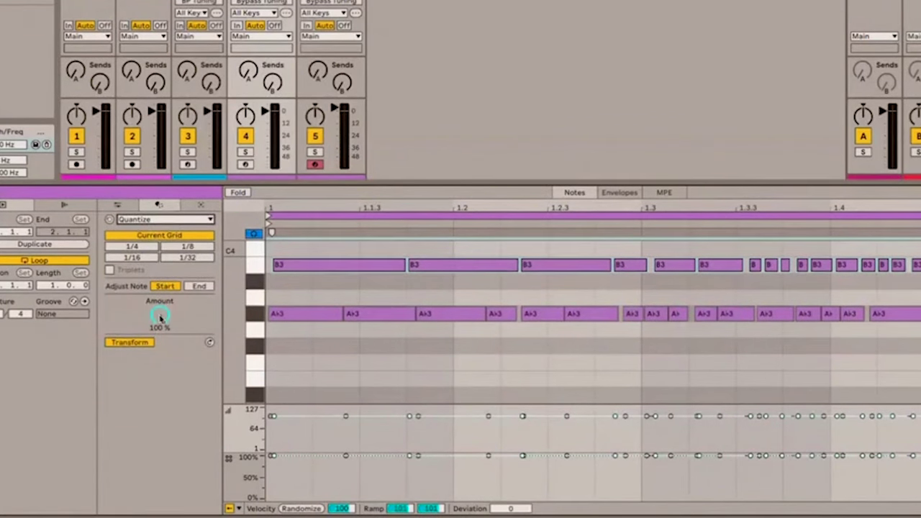
mouse_move(159, 317)
mouse_down()
mouse_move(159, 378)
mouse_move(160, 318)
mouse_up()
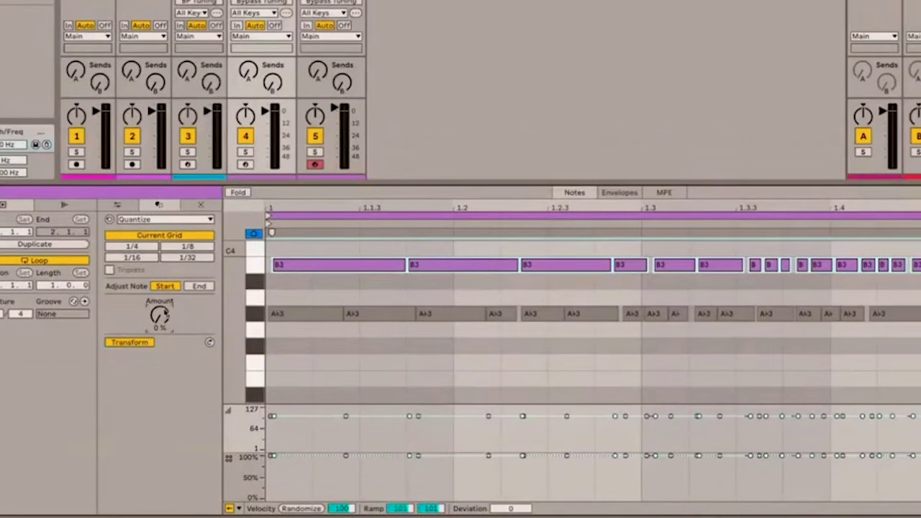
drag(163, 314, 163, 294)
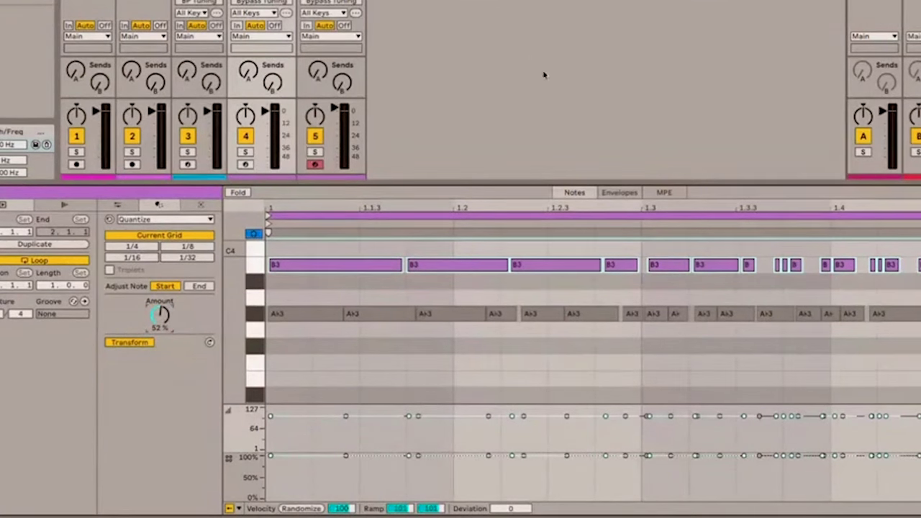
mouse_move(160, 315)
mouse_down()
mouse_move(160, 304)
mouse_move(160, 311)
mouse_up()
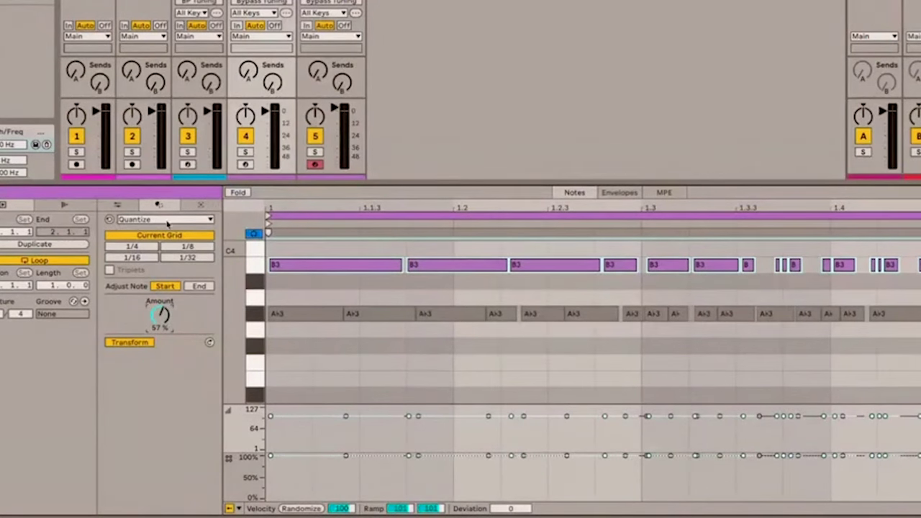
click(168, 224)
click(311, 259)
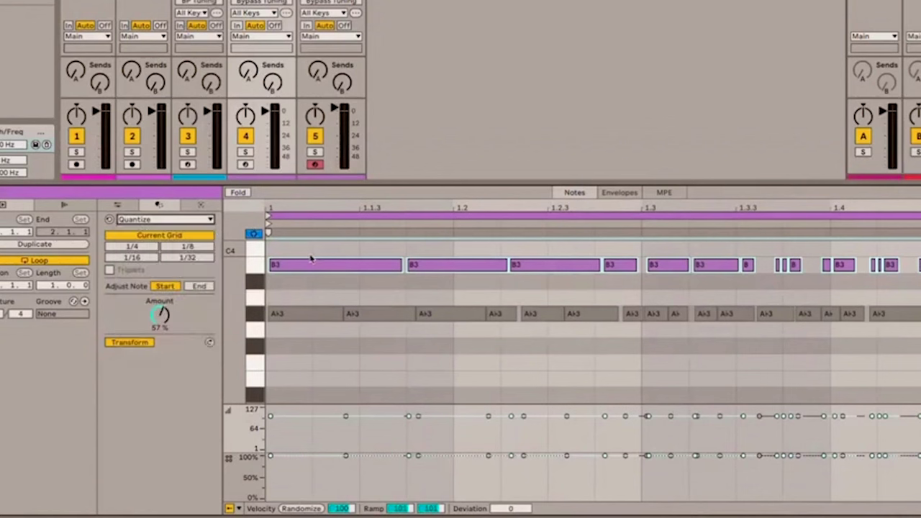
click(177, 223)
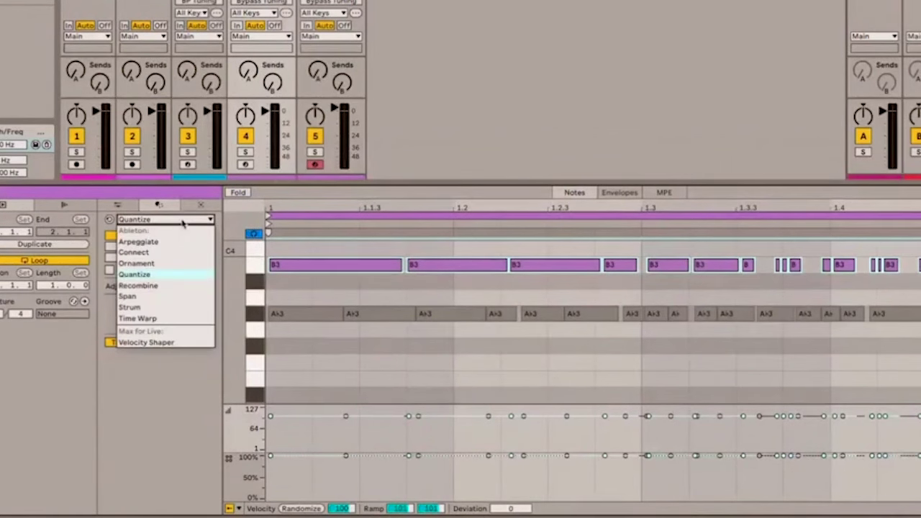
click(183, 224)
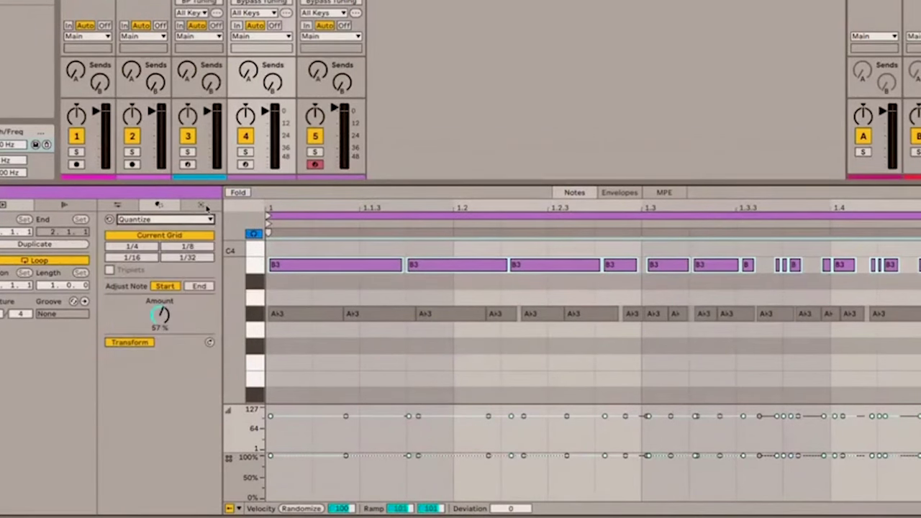
- Show the Rhythm generator and create a new empty MIDI clip for it
click(186, 206)
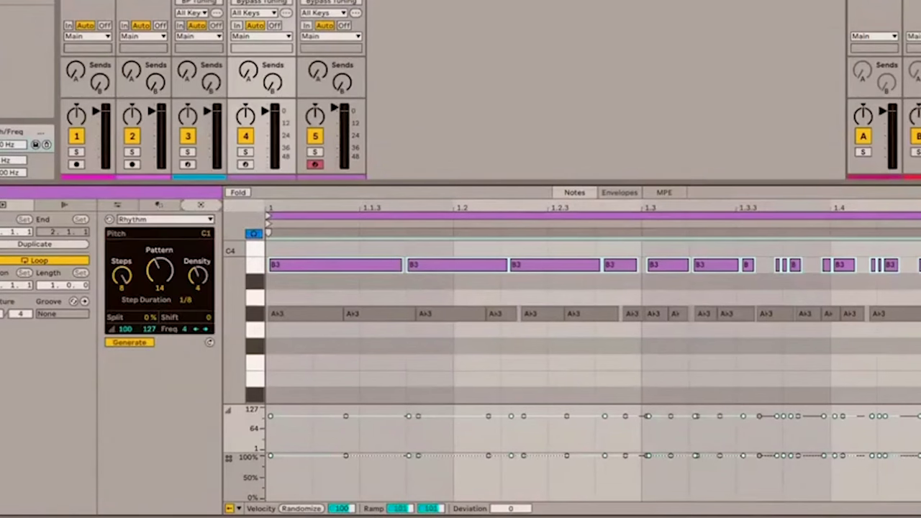
double_click(255, 1)
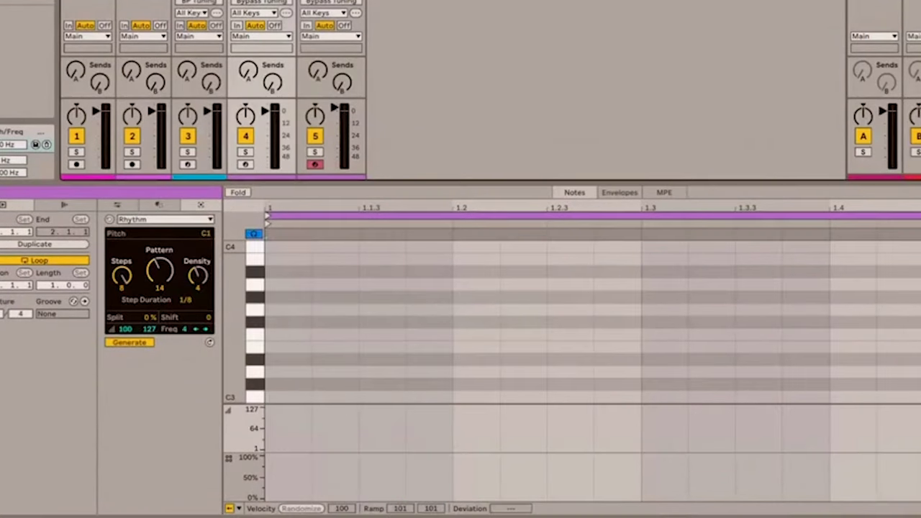
- Generate a C3–D3–F3 chord with the Stacks generator and add a second chord of C3, E3, G♭3 and A♭3
click(186, 224)
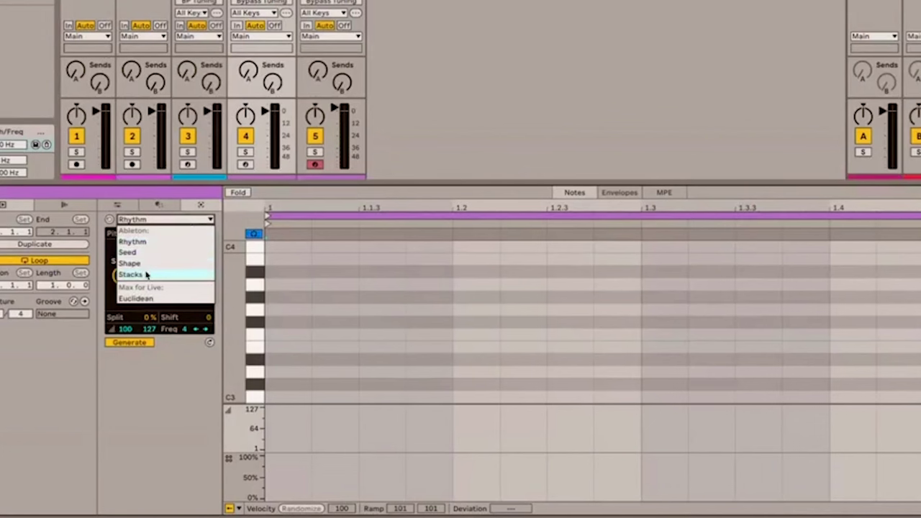
click(146, 273)
click(164, 262)
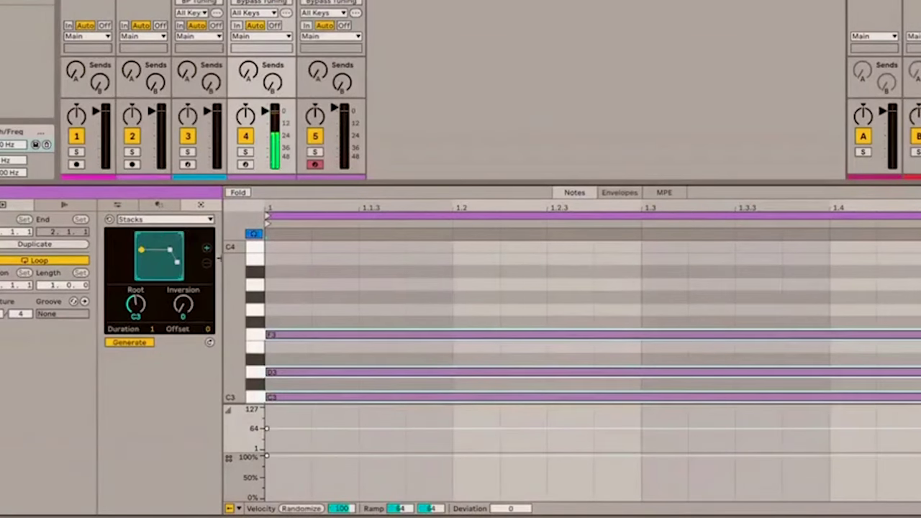
click(207, 248)
click(175, 275)
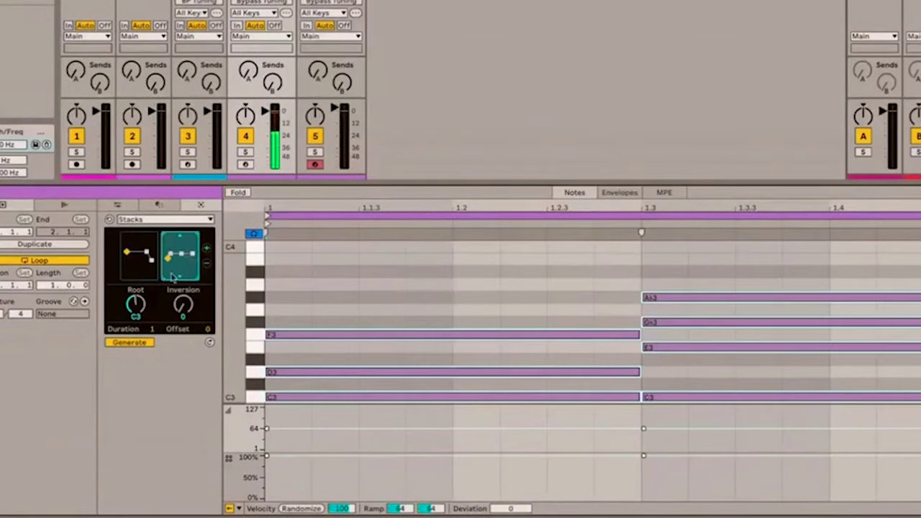
- Apply the Strum transformation to both chords with Low at -6.0%, High at 48% and Tension at -3.1%
click(170, 207)
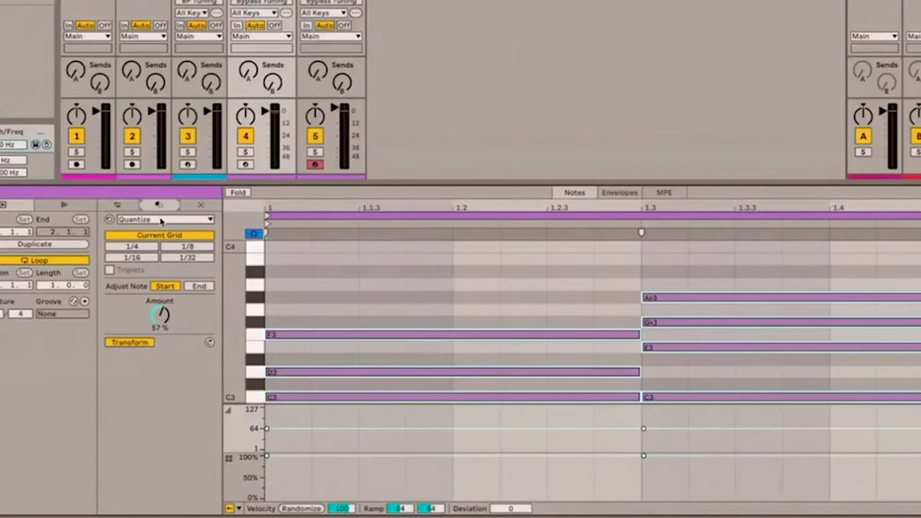
click(161, 221)
click(152, 308)
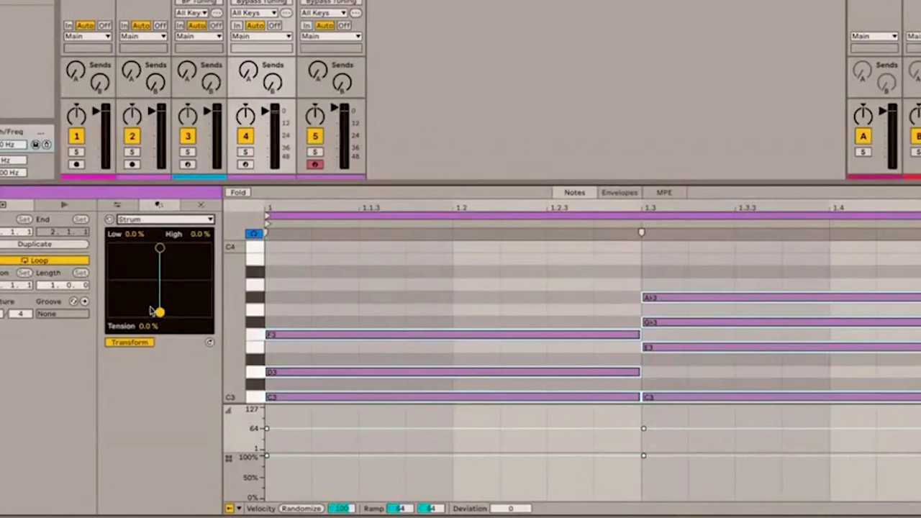
drag(160, 249, 179, 251)
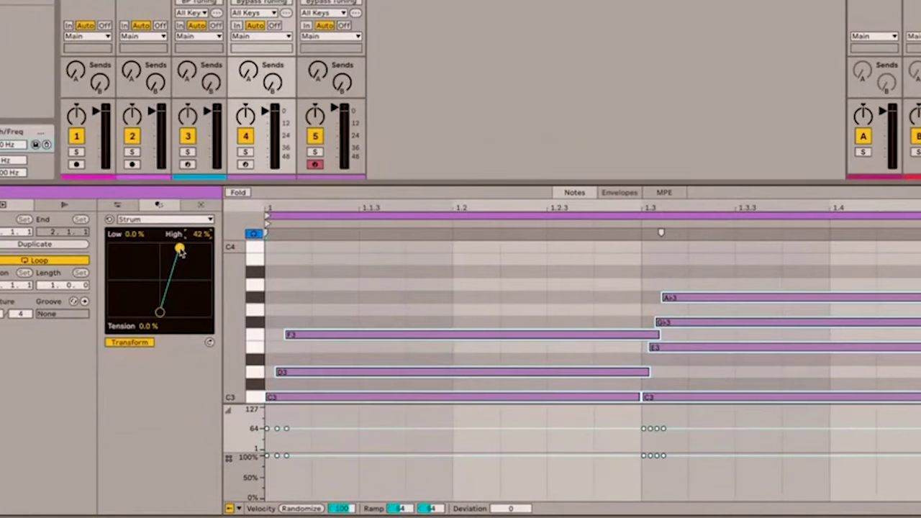
drag(180, 252, 182, 249)
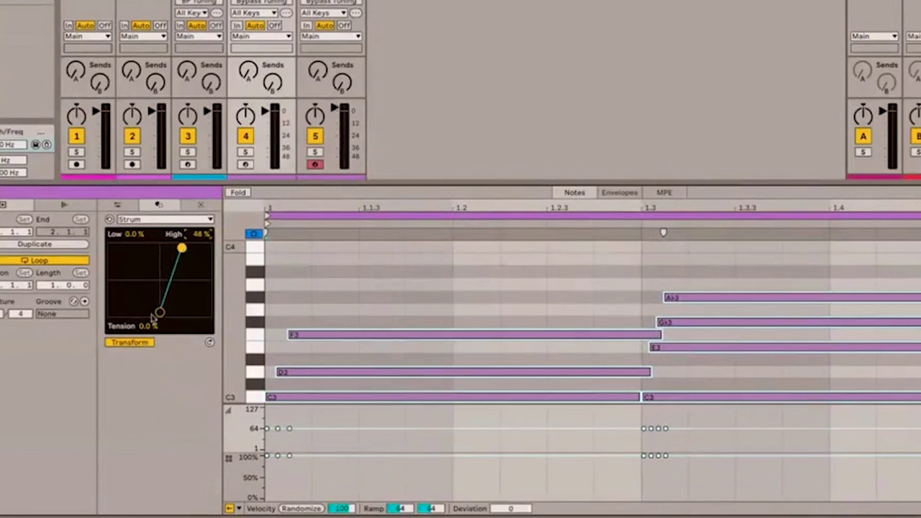
drag(159, 312, 167, 295)
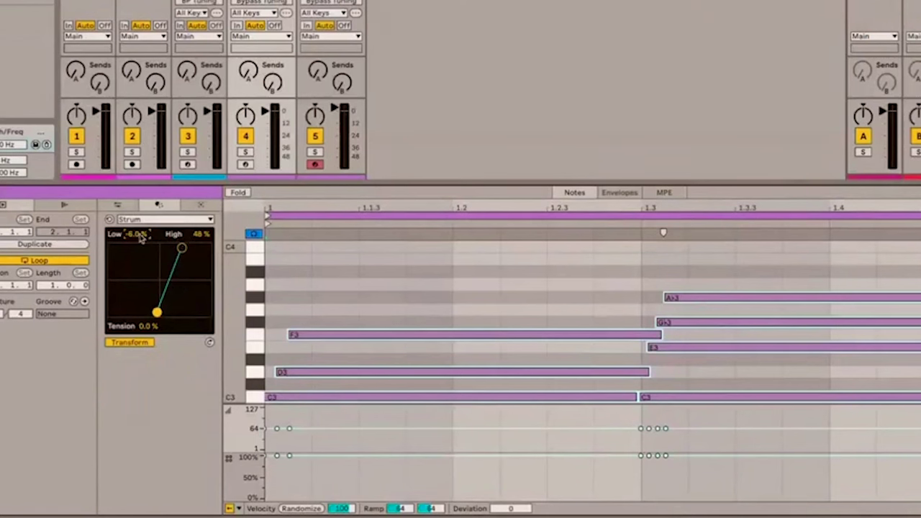
mouse_move(147, 326)
mouse_down()
mouse_move(147, 350)
mouse_move(147, 328)
mouse_up()
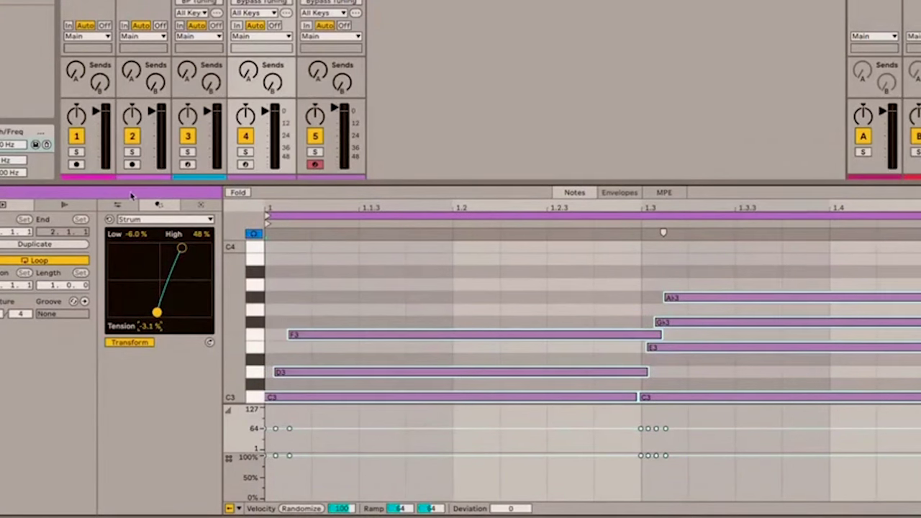
- Generate a C1 rhythm with the Rhythm generator using 7 steps, pattern 3 and density 6
click(195, 206)
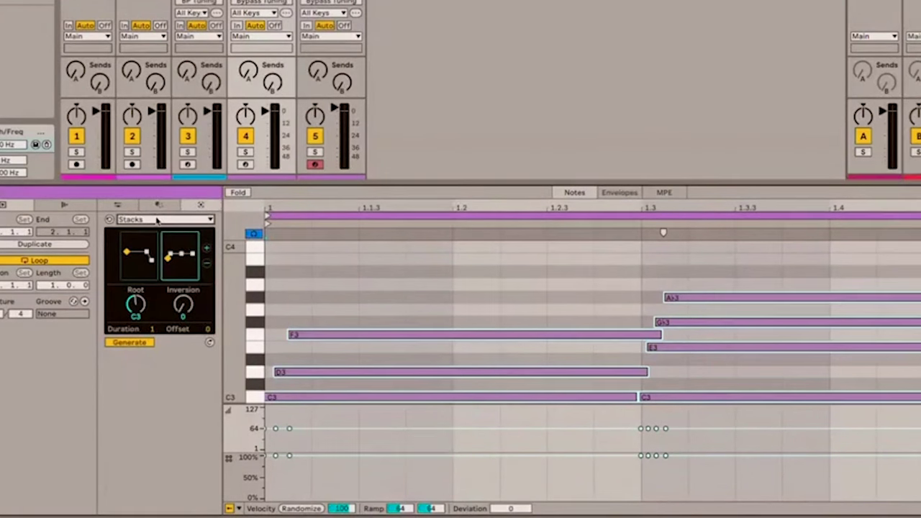
click(157, 221)
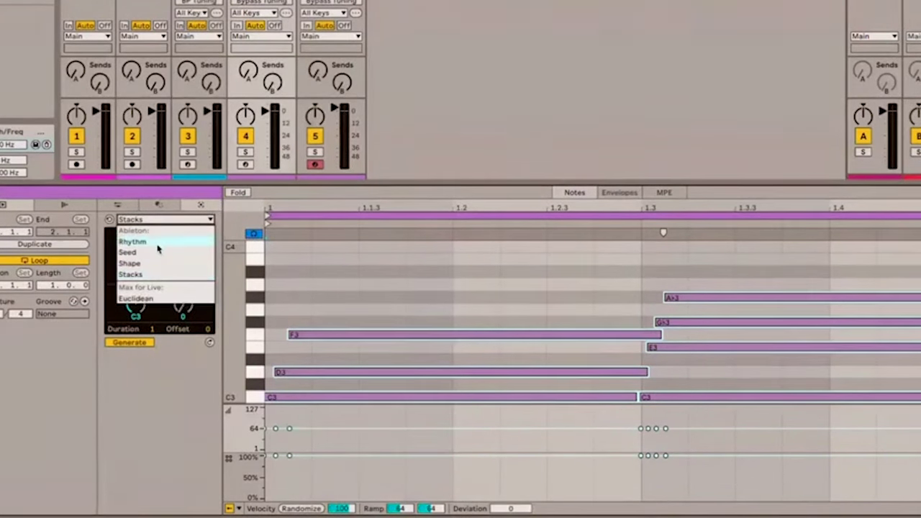
click(158, 249)
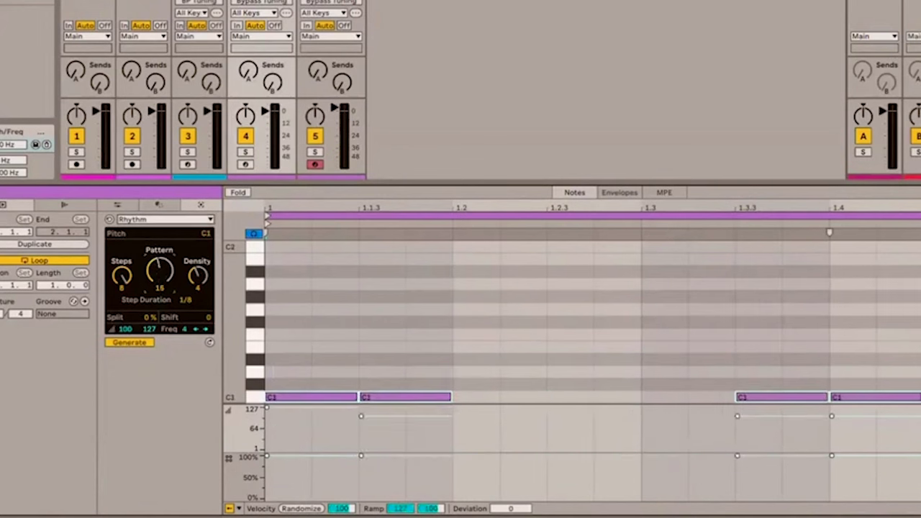
drag(123, 278, 123, 286)
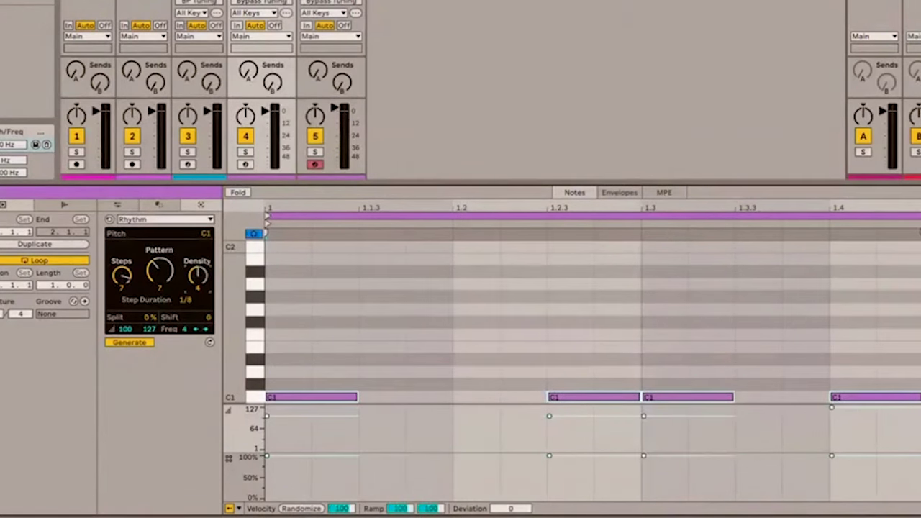
drag(194, 277, 164, 277)
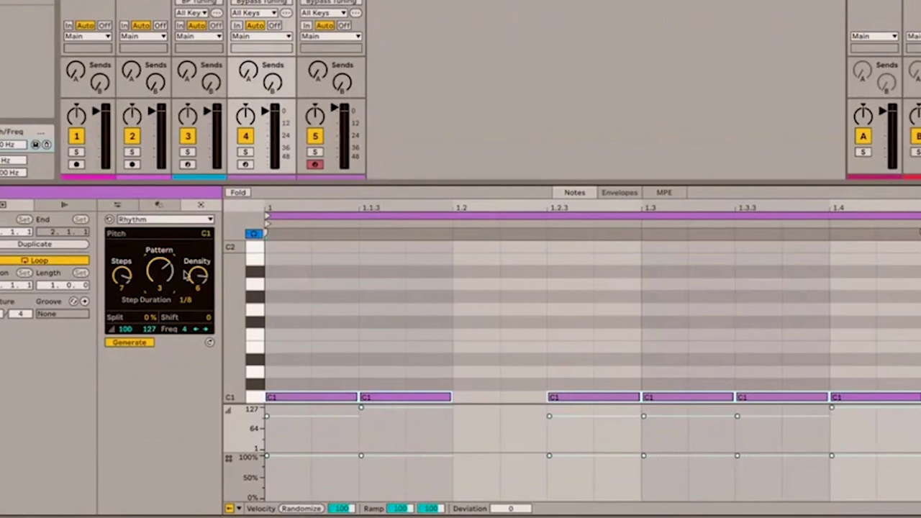
- Add two A♭1 notes and run the Seed generator on the earlier one with 7 voices, 78% density and a C0 to E♭4 pitch range
double_click(446, 295)
double_click(355, 294)
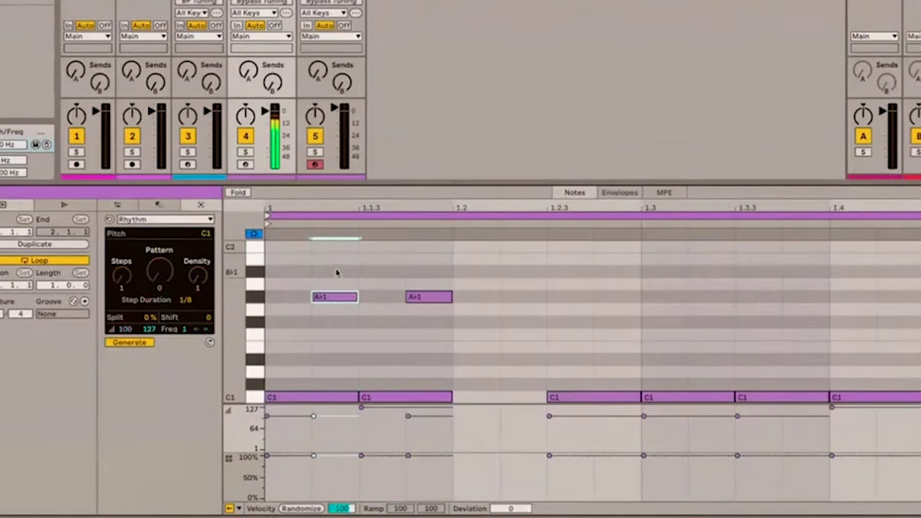
click(152, 223)
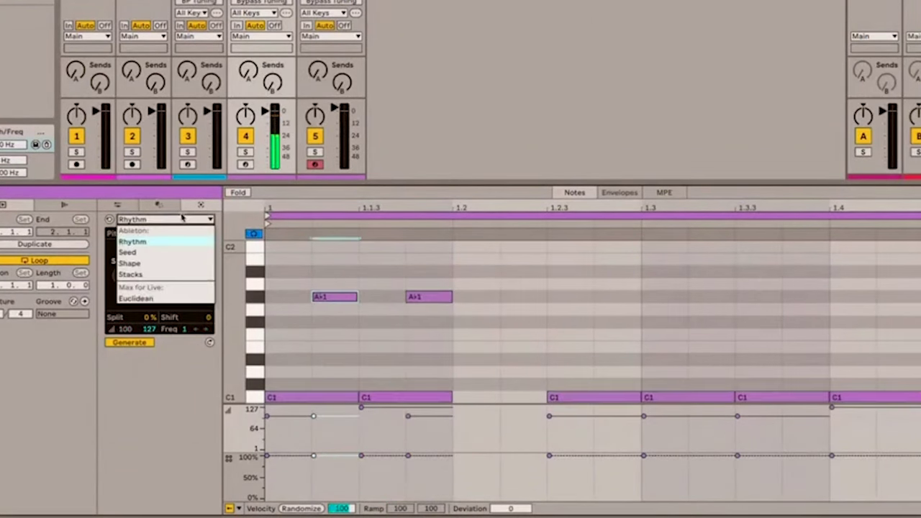
click(152, 250)
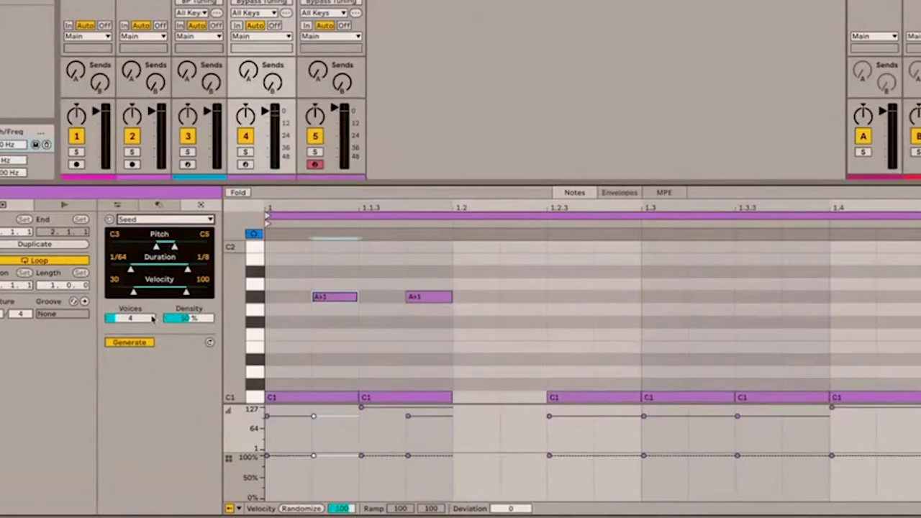
drag(153, 318, 189, 306)
mouse_move(174, 246)
mouse_down()
mouse_move(140, 246)
mouse_move(168, 246)
mouse_up()
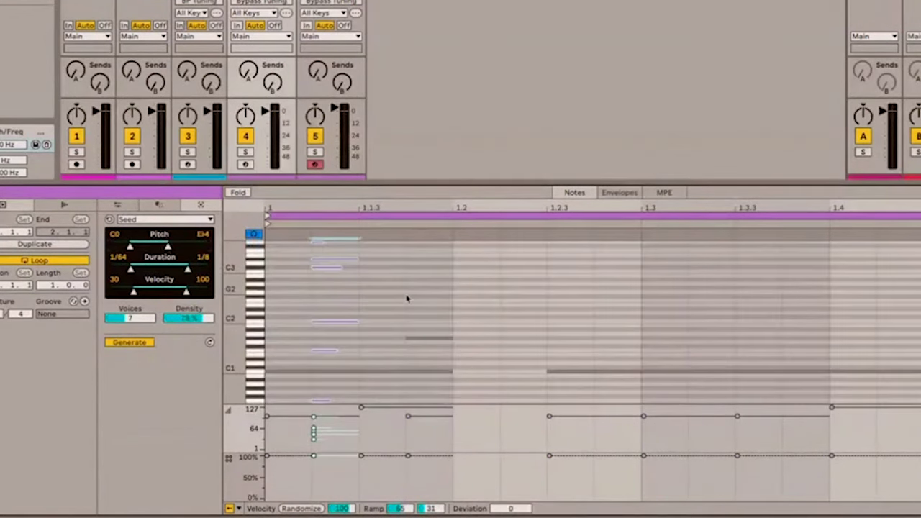
scroll(370, 291, down, 5)
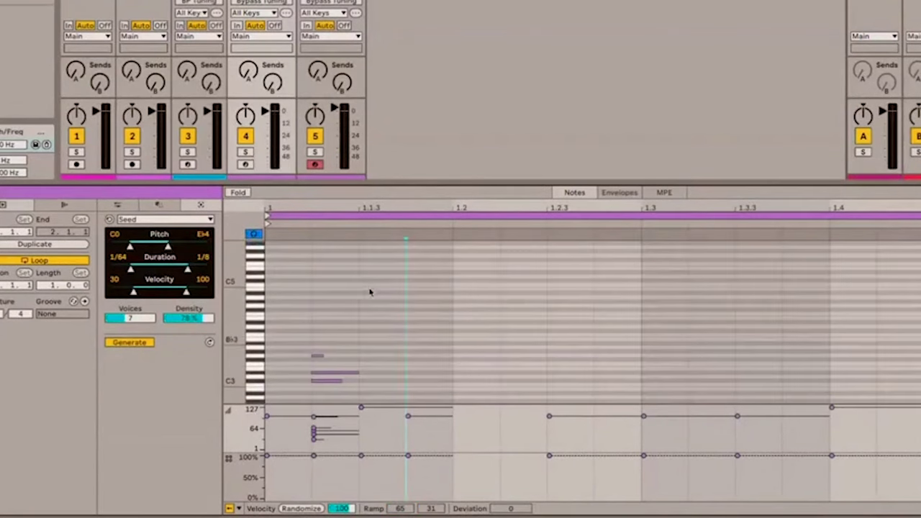
scroll(362, 288, up, 10)
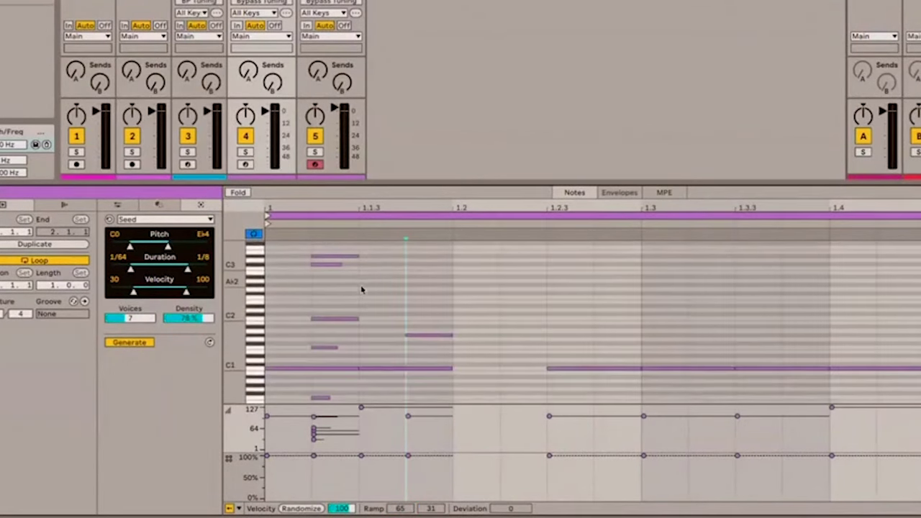
scroll(362, 288, down, 5)
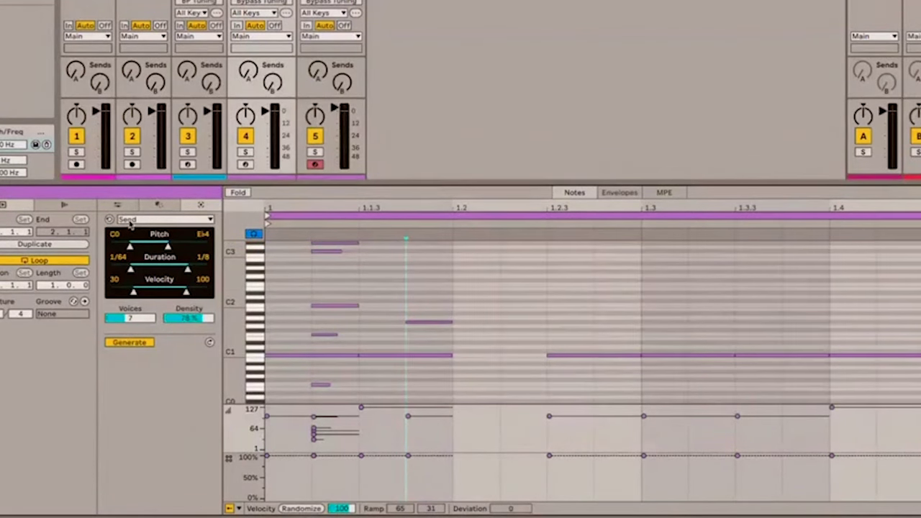
- Ramp the velocities of a selection of the clip's notes from 27 to 127 and set their velocity deviation to +18
click(131, 219)
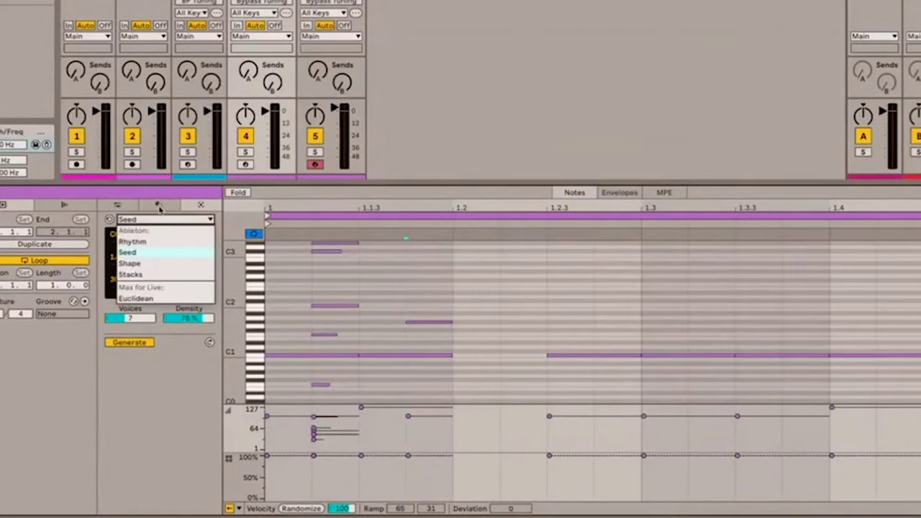
click(159, 205)
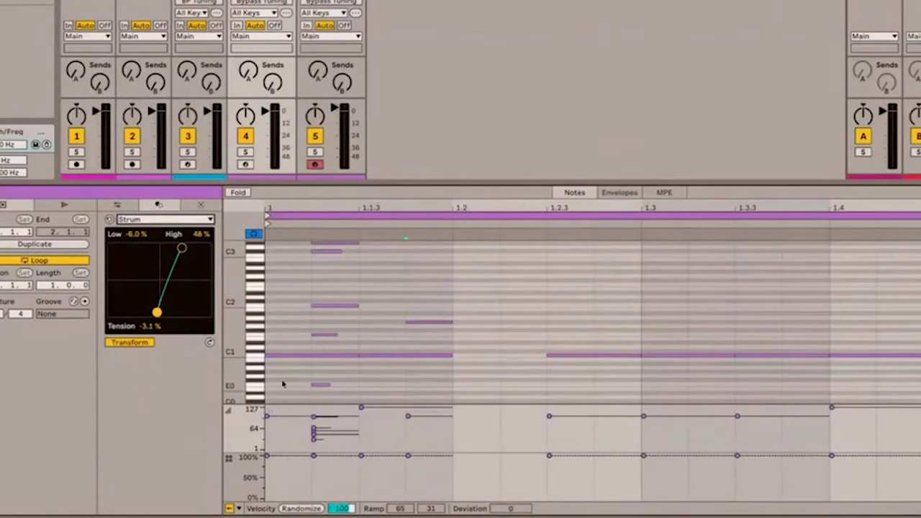
drag(281, 304, 920, 389)
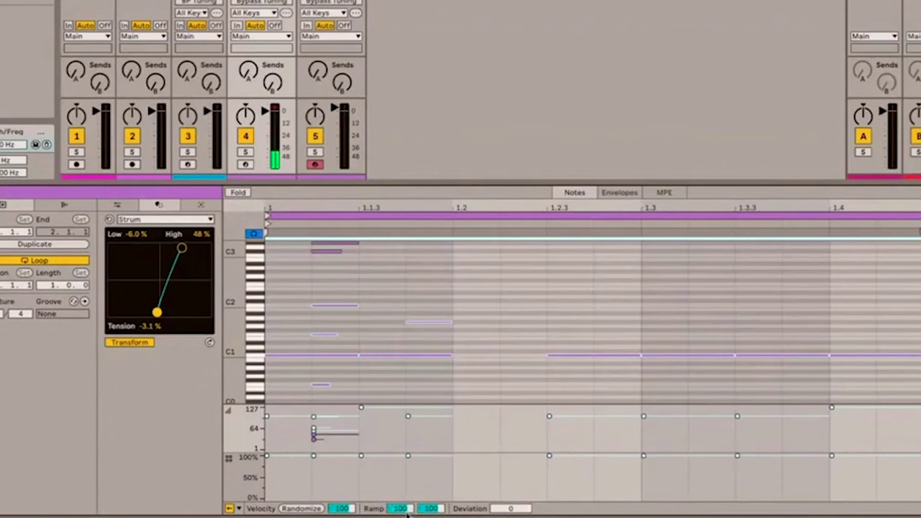
mouse_move(403, 508)
mouse_down()
mouse_move(403, 517)
mouse_move(426, 492)
mouse_move(398, 517)
mouse_up()
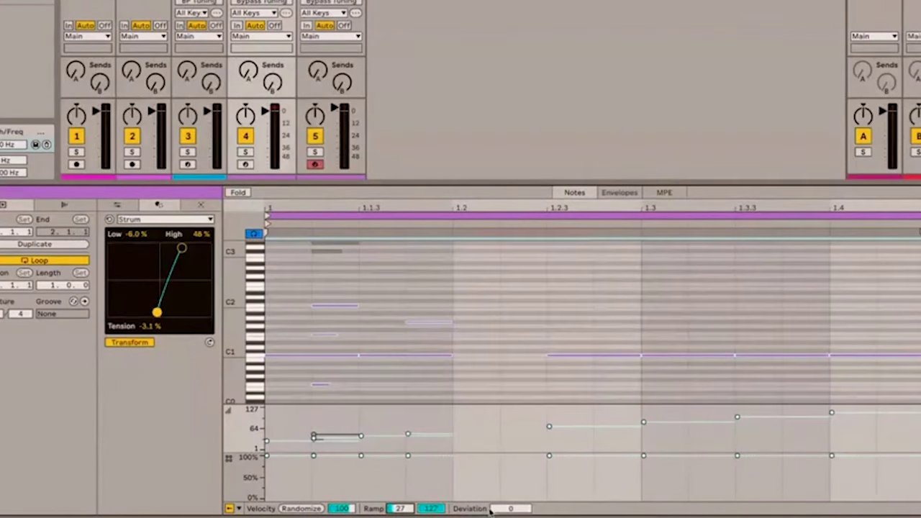
mouse_move(492, 509)
mouse_down()
mouse_move(492, 486)
mouse_move(492, 506)
mouse_move(492, 497)
mouse_up()
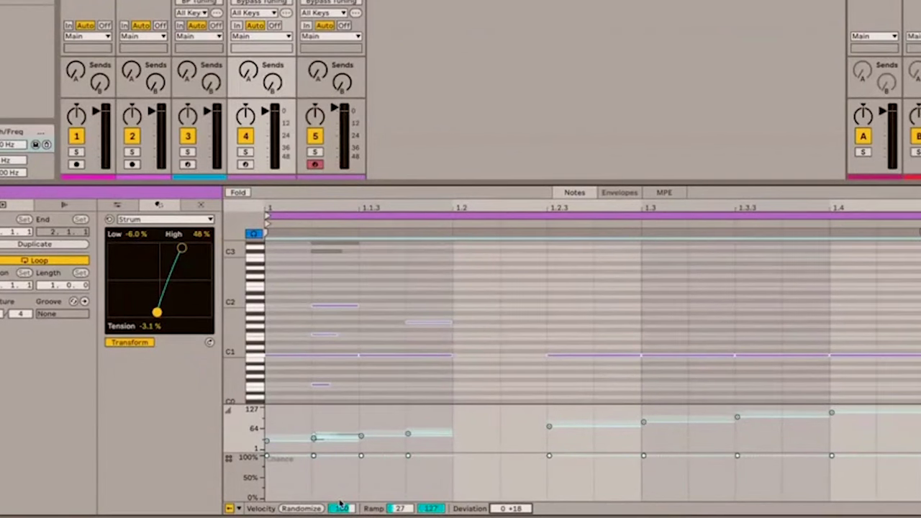
- Randomize the selected notes' velocities by an amount of 100 and show the Chance randomize controls
click(297, 509)
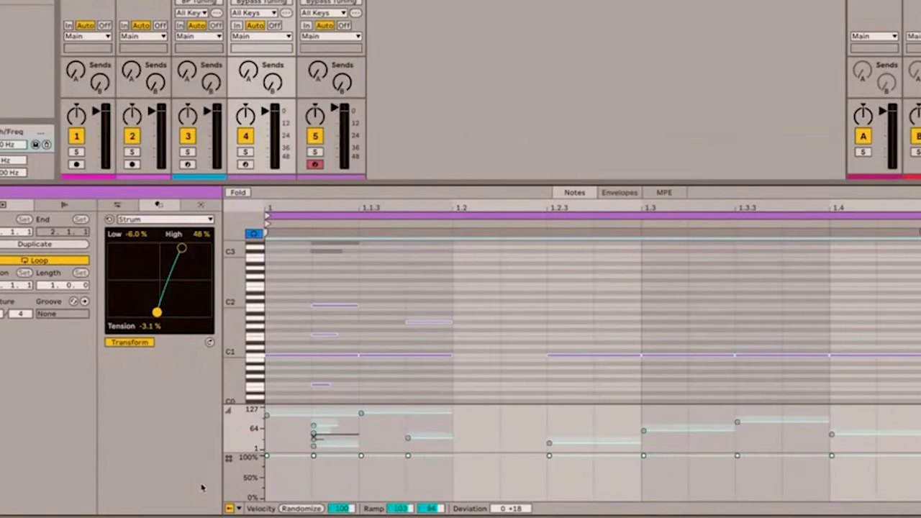
click(243, 428)
click(297, 482)
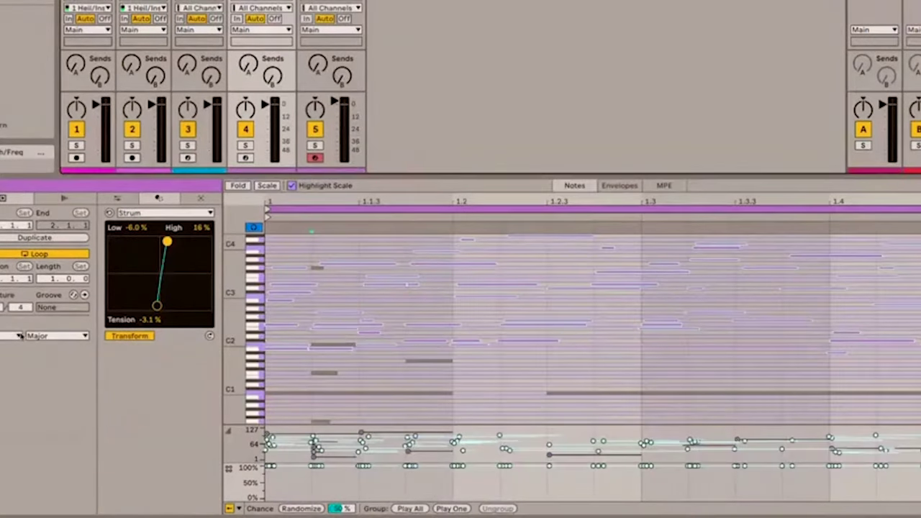
- Examine the root note and scale name choices available for the clip's scale
click(3, 336)
click(6, 357)
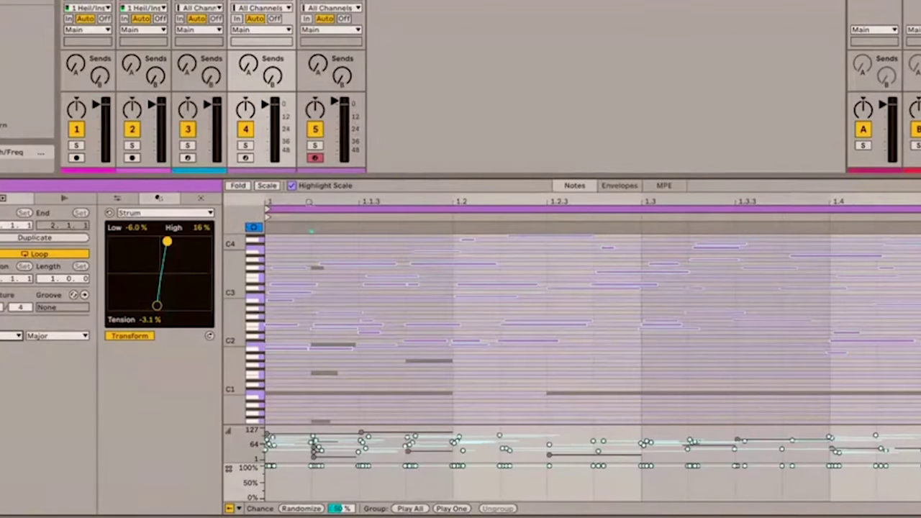
mouse_move(324, 198)
mouse_down()
mouse_move(324, 237)
mouse_move(324, 203)
mouse_up()
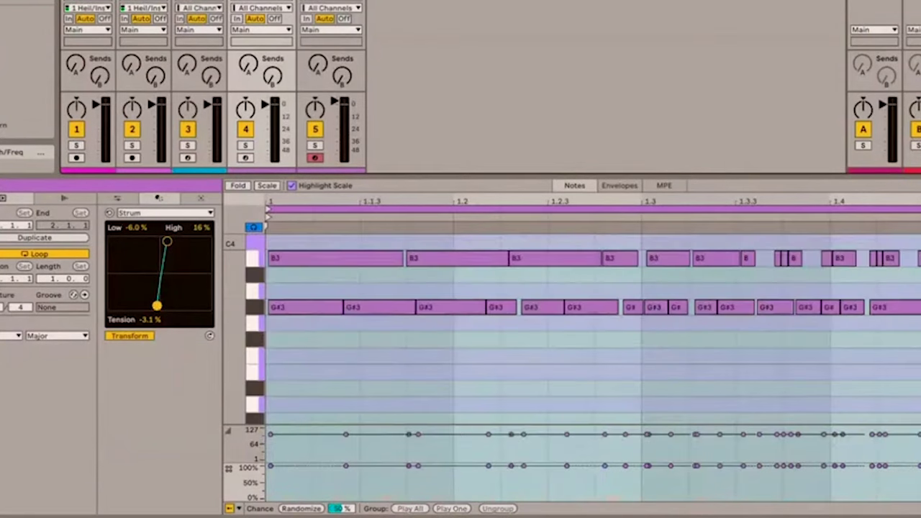
click(57, 336)
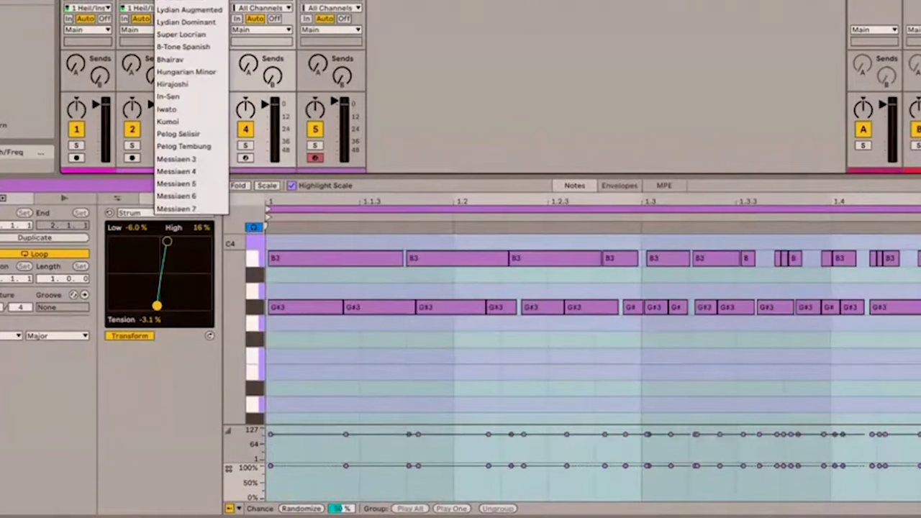
click(180, 9)
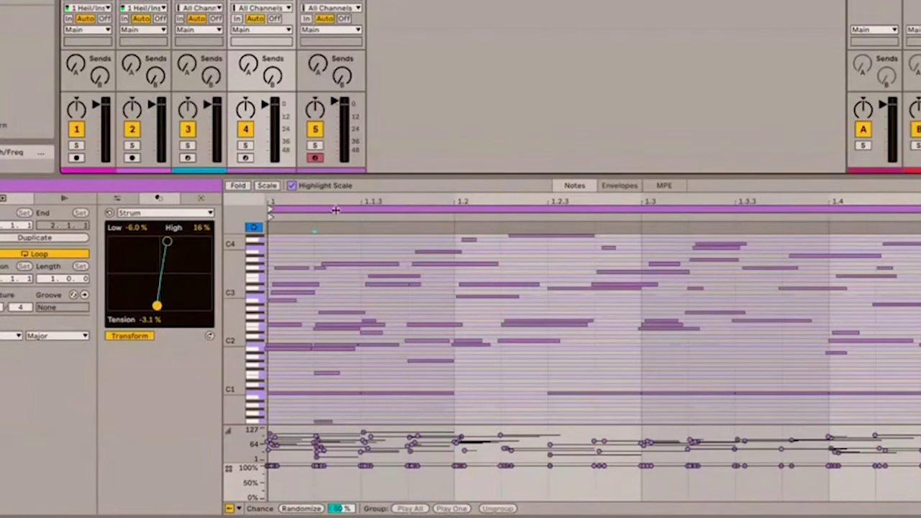
- Toggle Highlight Scale repeatedly in the note editor and leave it turned off
drag(336, 202, 335, 237)
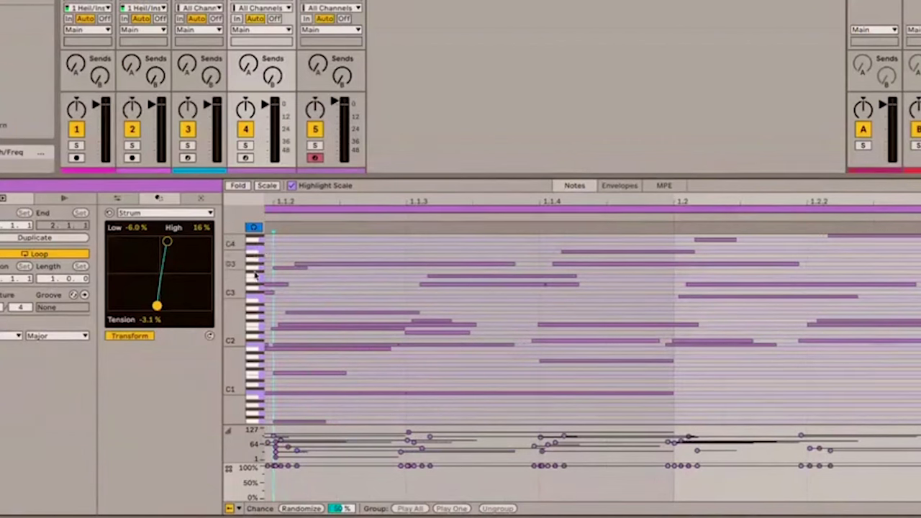
drag(269, 295, 247, 291)
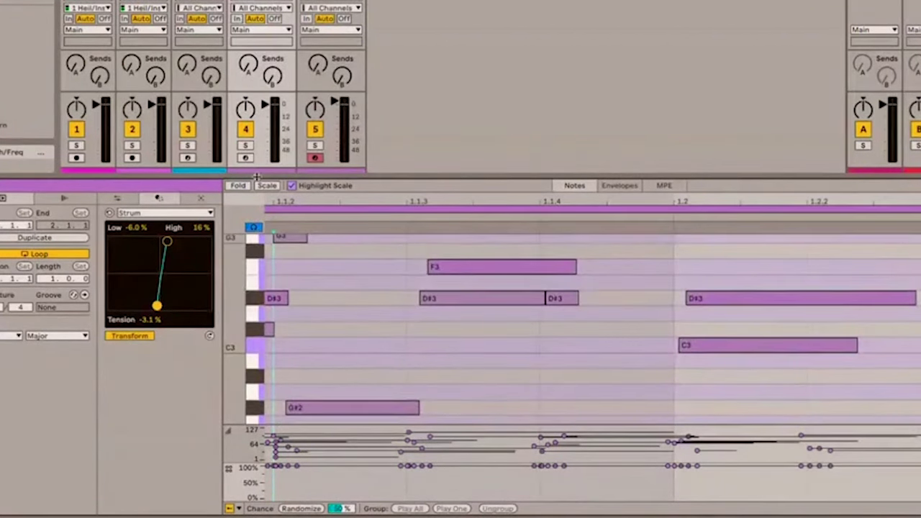
click(292, 186)
click(292, 186)
click(292, 185)
click(292, 186)
click(292, 185)
click(291, 185)
click(292, 186)
click(292, 187)
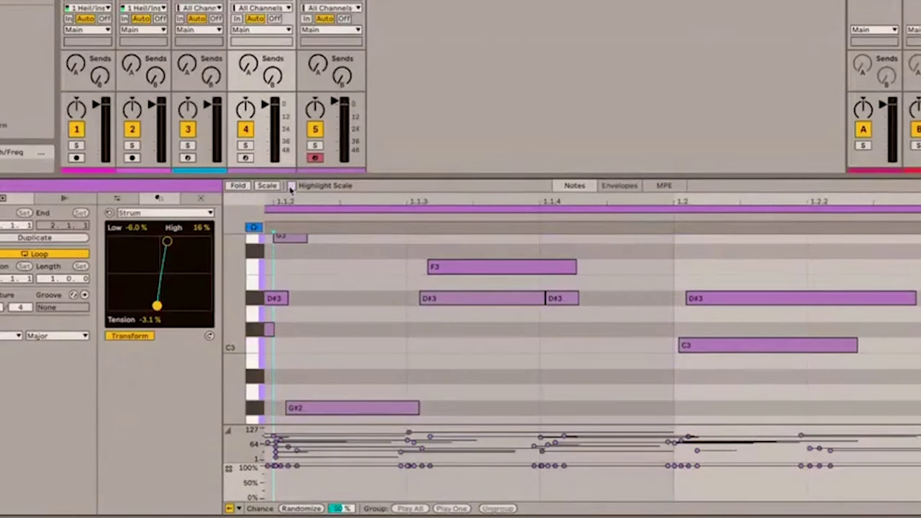
- Turn on Highlight Scale and restrict the note editor's key lanes to the clip's scale and used notes
click(292, 187)
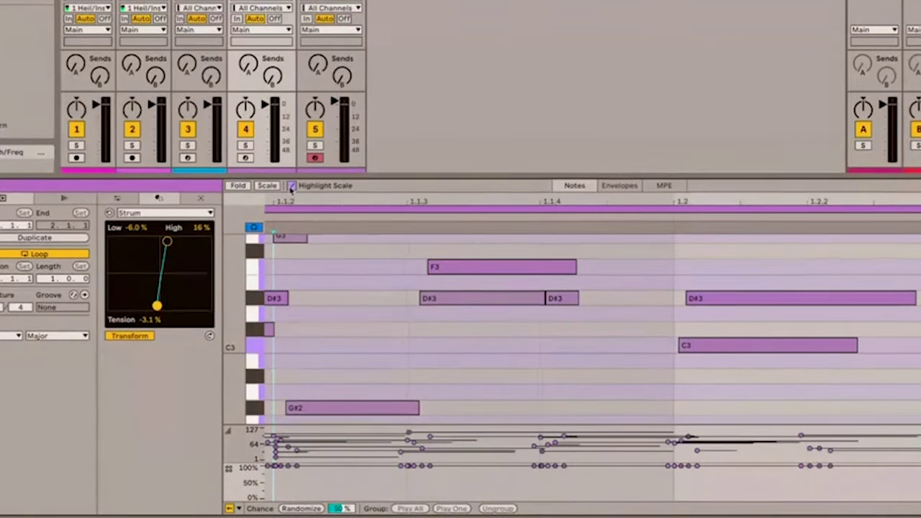
click(267, 186)
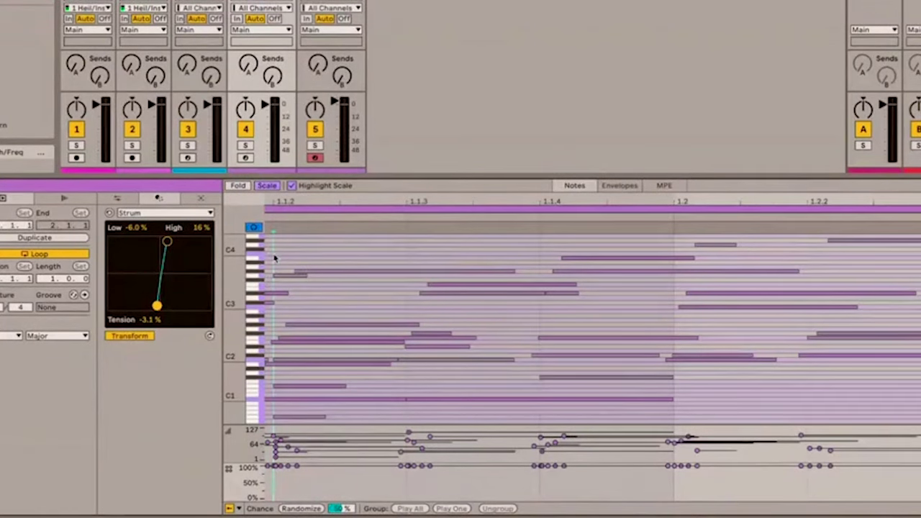
- Fit all of the clip's notes to the Major scale with the pitch and time tools
click(117, 199)
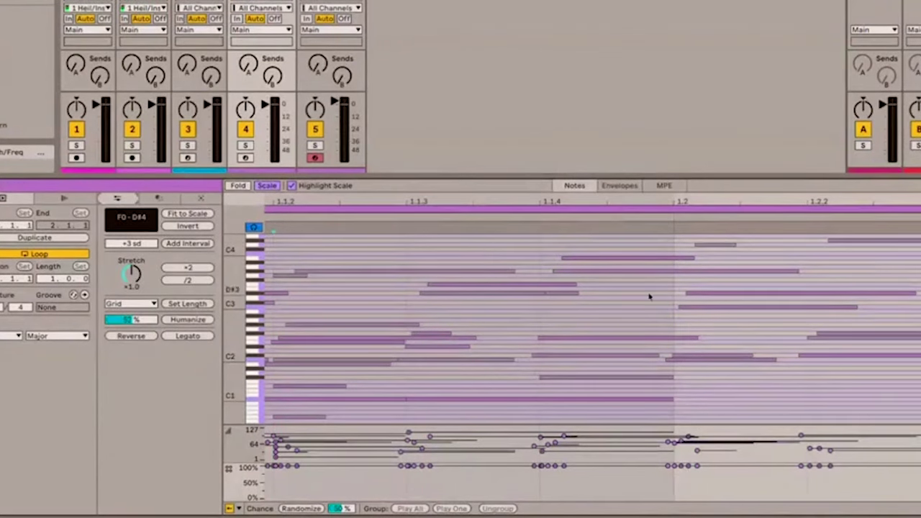
click(585, 310)
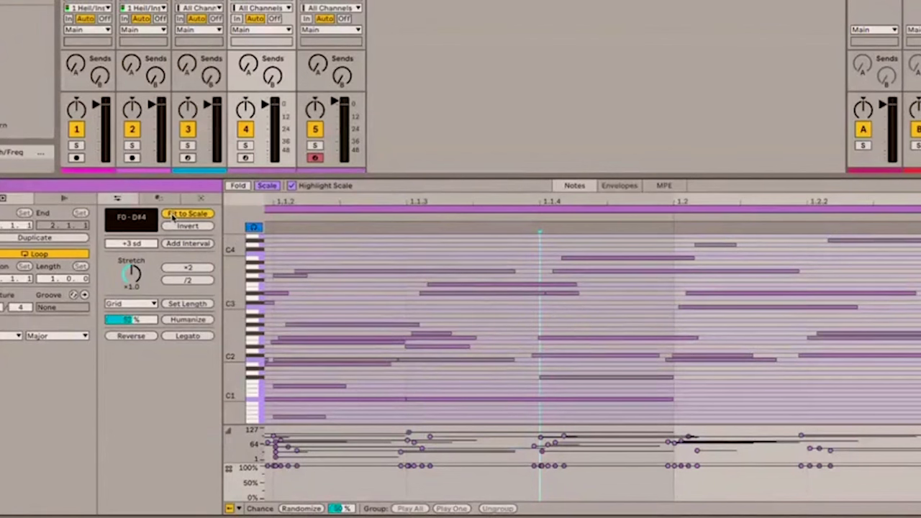
click(176, 213)
click(185, 214)
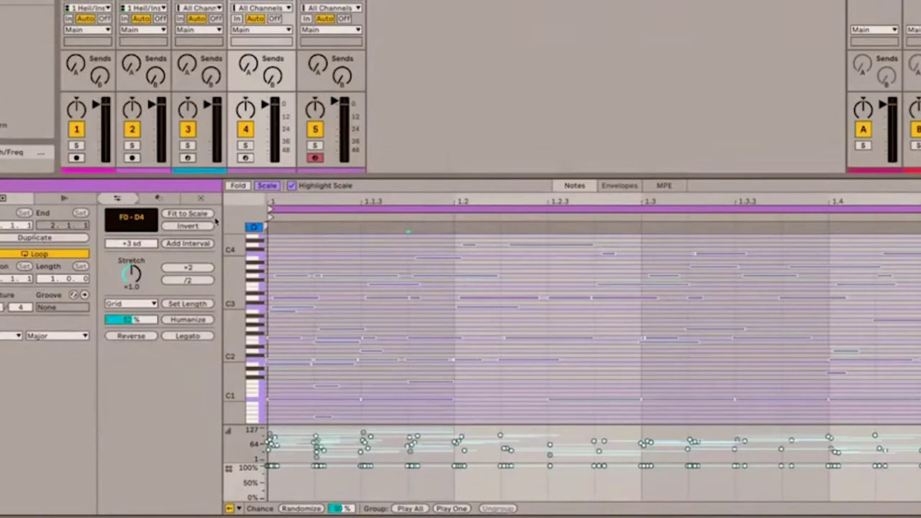
scroll(480, 343, down, 1)
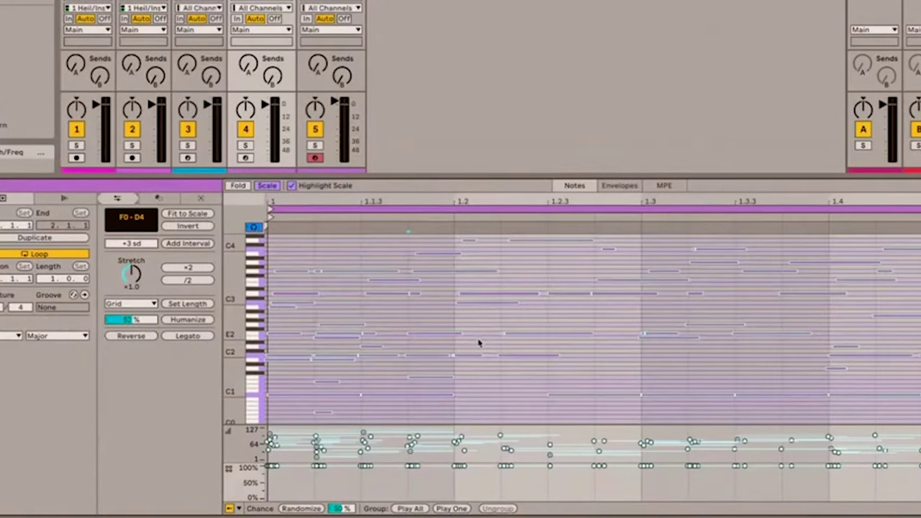
scroll(480, 343, up, 4)
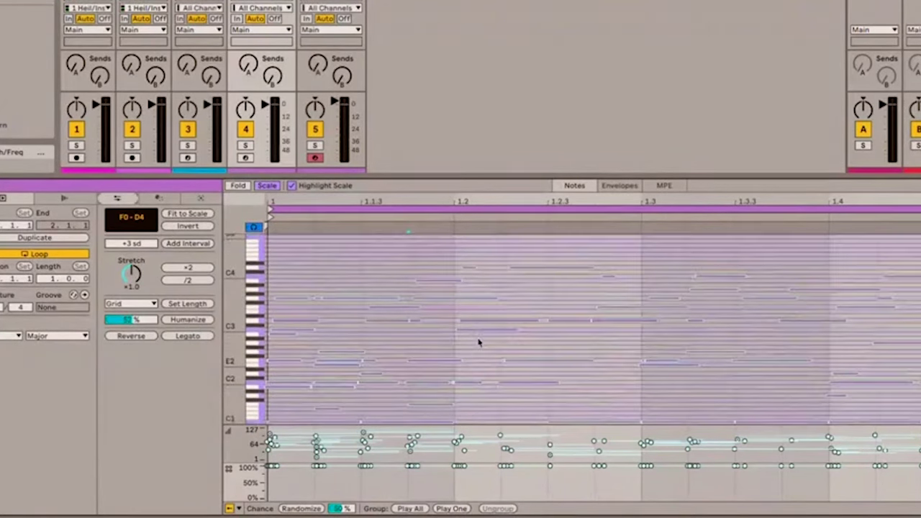
scroll(479, 343, down, 3)
scroll(479, 343, up, 2)
scroll(479, 343, down, 8)
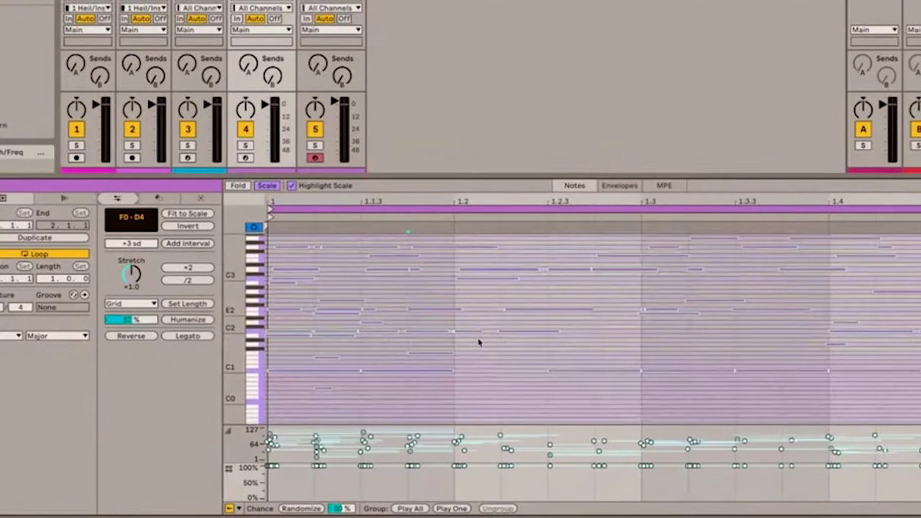
scroll(479, 344, up, 9)
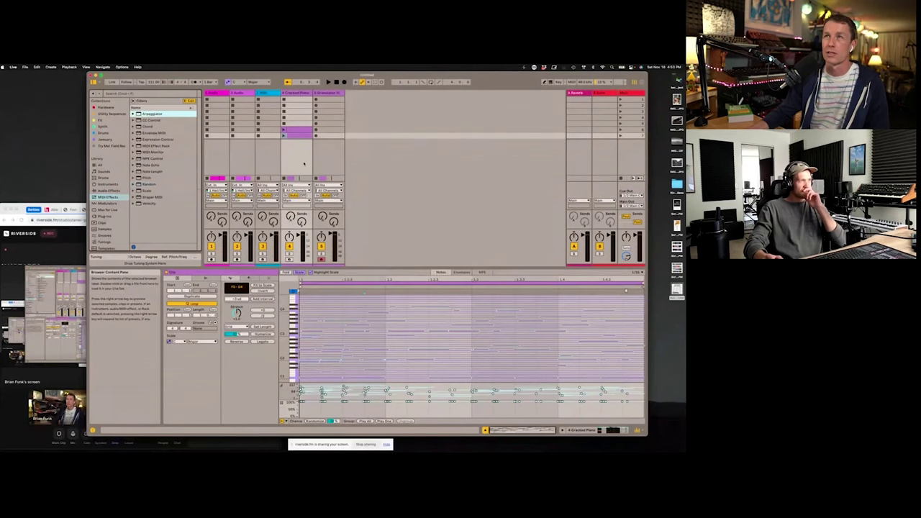
- Show the track's devices and set the Arpeggiator's Distance to +1 sd and Steps to 4
key(shift+Tab)
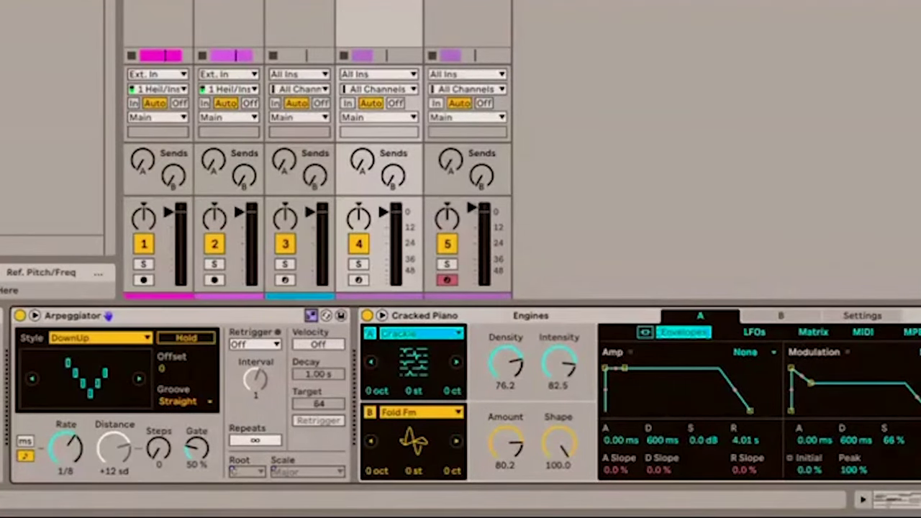
drag(113, 448, 113, 467)
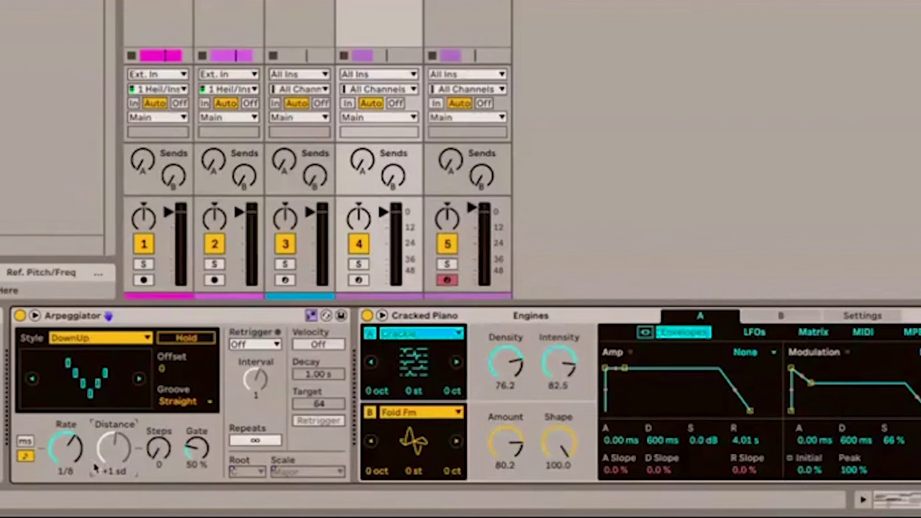
drag(153, 461, 153, 442)
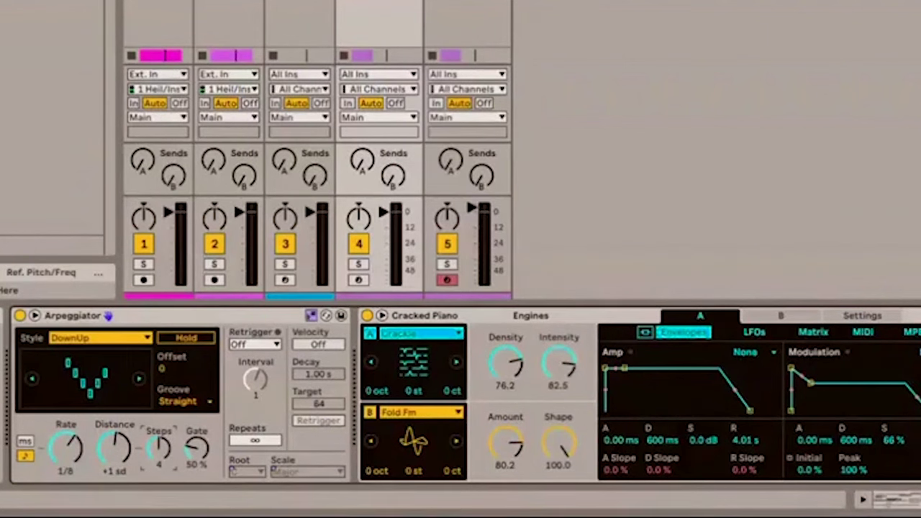
- Step through the Arpeggiator's styles from DownUp to Pinky Up
click(139, 379)
click(138, 379)
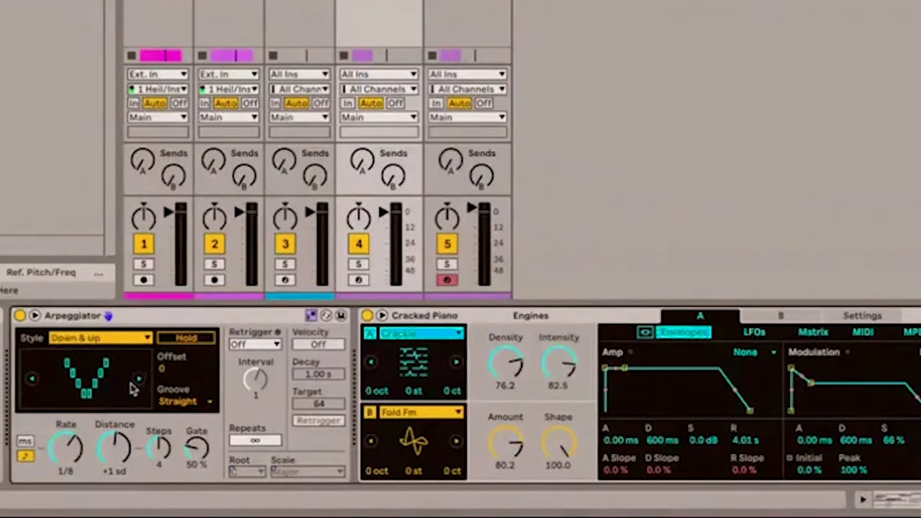
click(139, 379)
click(139, 380)
click(139, 379)
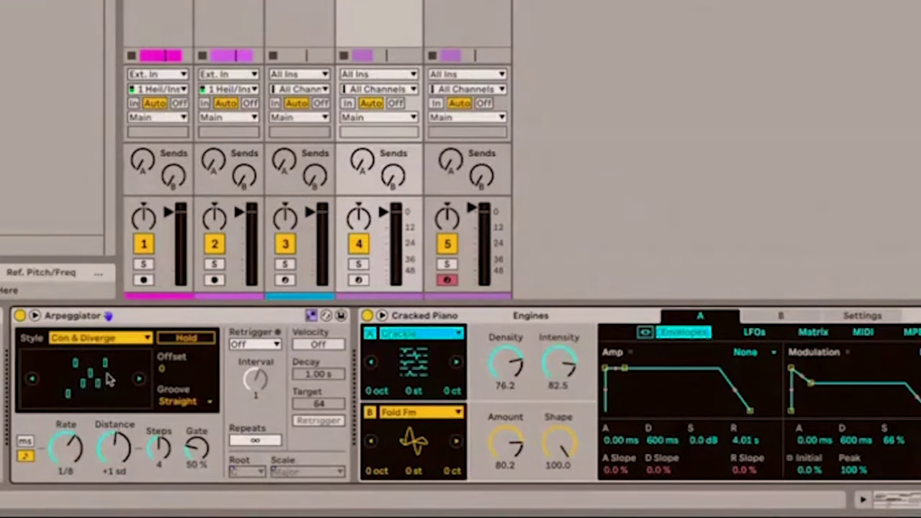
click(139, 380)
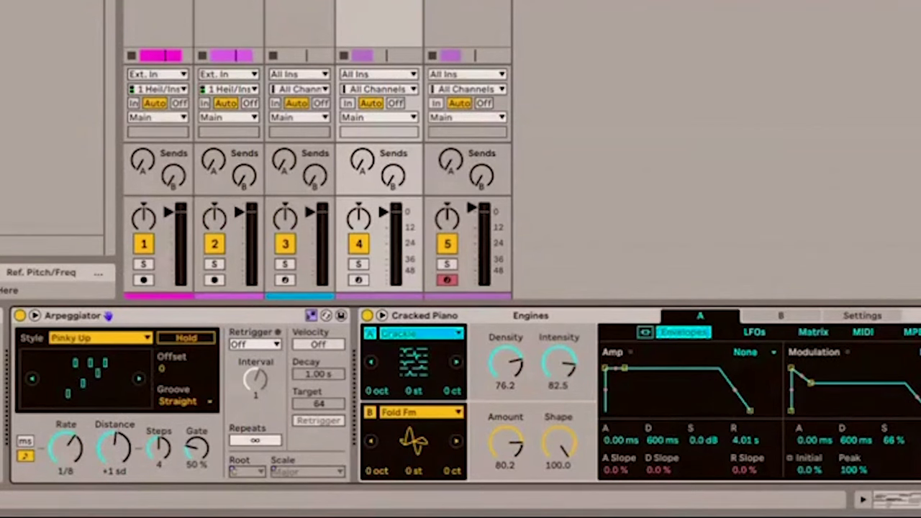
- Add a Chord MIDI effect after the Arpeggiator and make it use the current scale
double_click(2, 159)
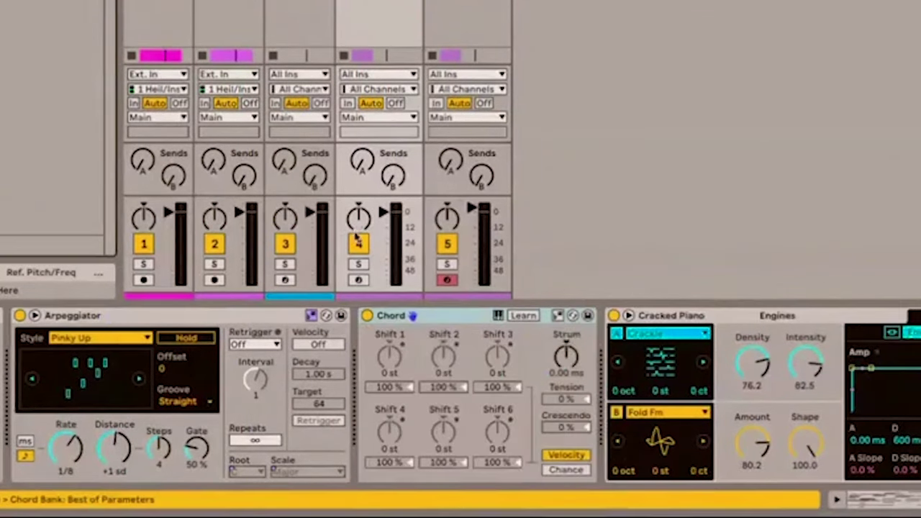
click(451, 318)
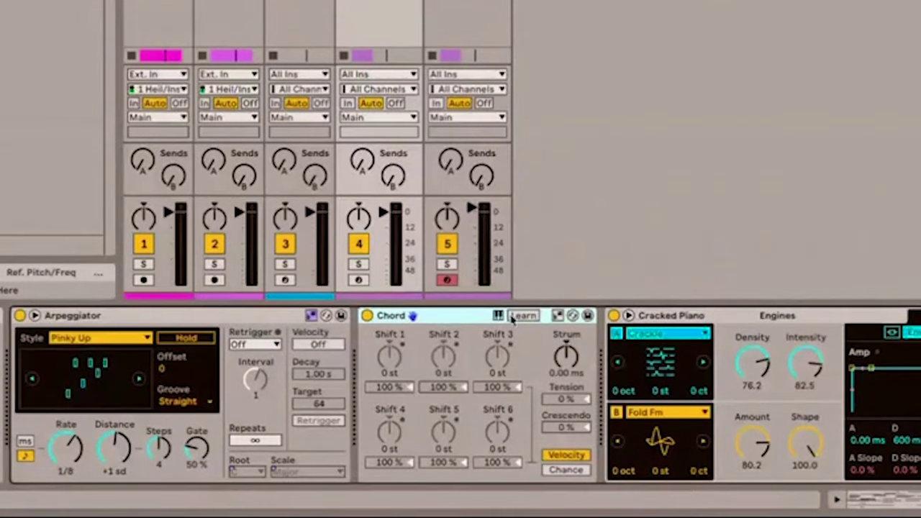
click(558, 317)
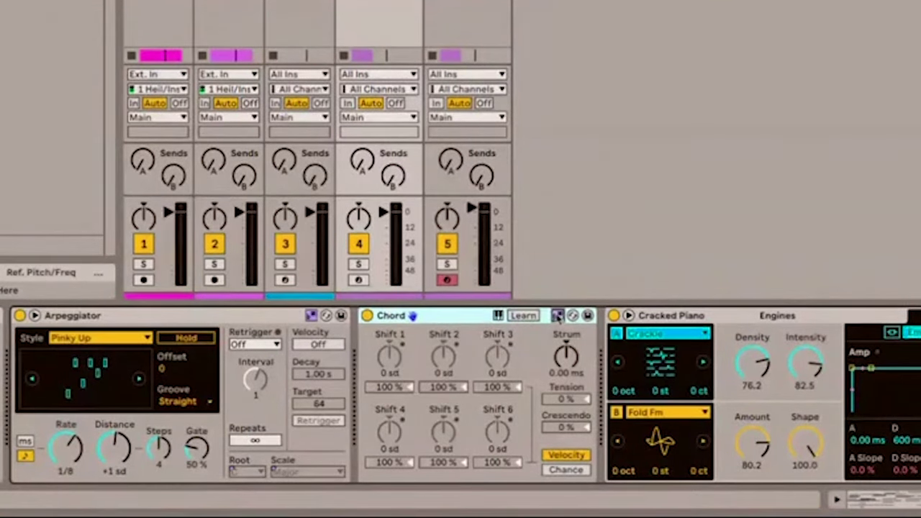
- Set the Chord device's Shift 1 to 6 values to +5, +2, +3, +16, +7 and +8 sd
drag(391, 358, 390, 339)
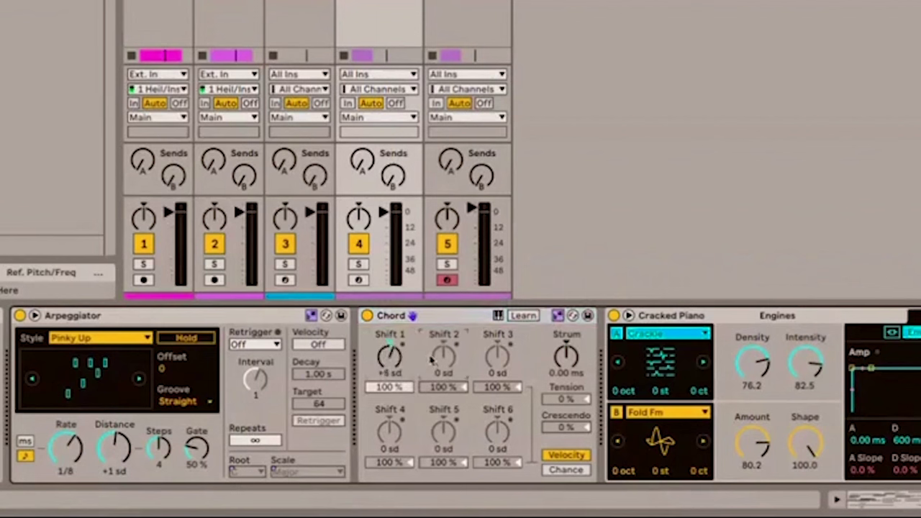
drag(432, 361, 432, 355)
drag(491, 368, 502, 367)
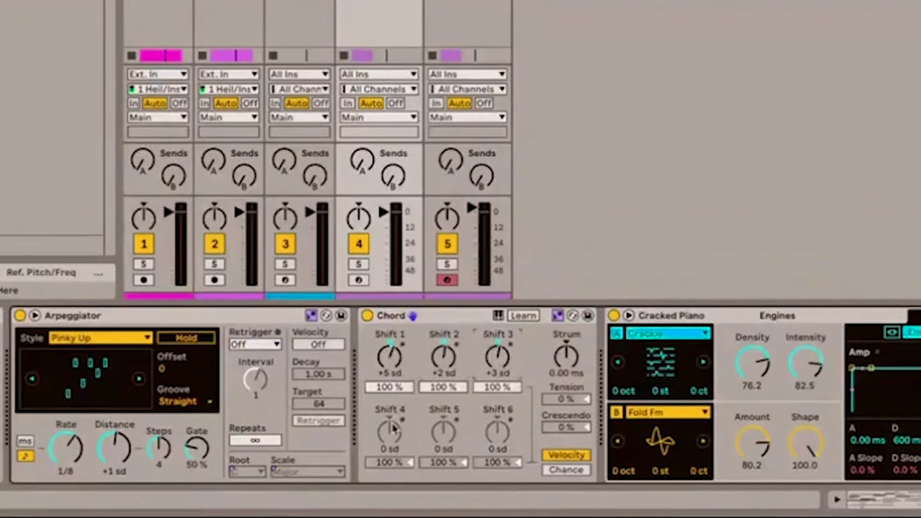
drag(394, 433, 395, 422)
drag(449, 440, 495, 431)
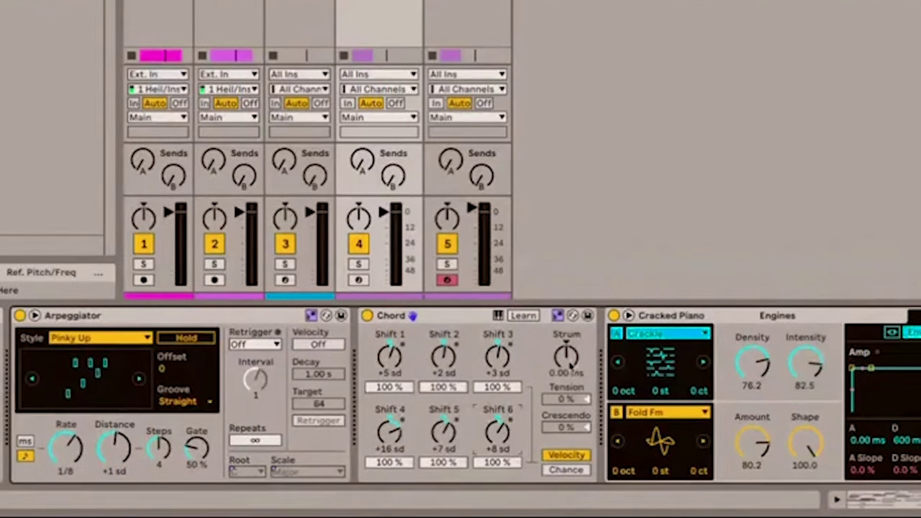
- Set the Chord's Strum to 117 ms and use its Chance controls to give Shift 2 96% and Shift 3 97%
drag(570, 367, 571, 342)
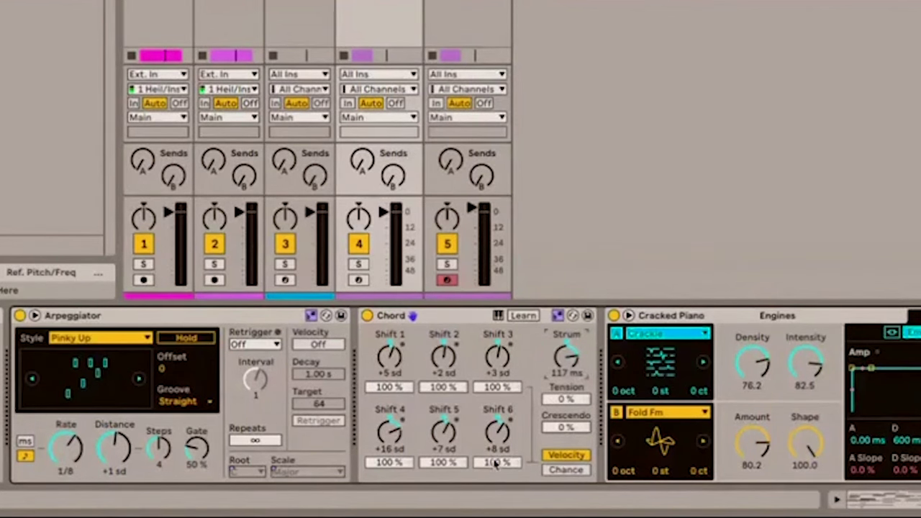
click(572, 472)
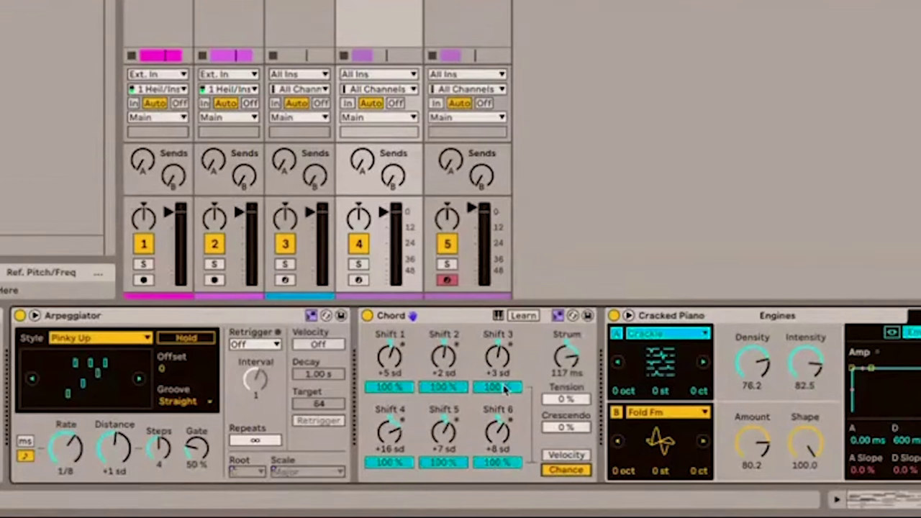
mouse_move(501, 387)
mouse_down()
mouse_move(456, 388)
mouse_move(509, 386)
mouse_up()
- Use Chord's Learn mode with track 4 armed, set Shifts 1 to 3 to +5, +2 and +6 sd, and end Learn
click(530, 317)
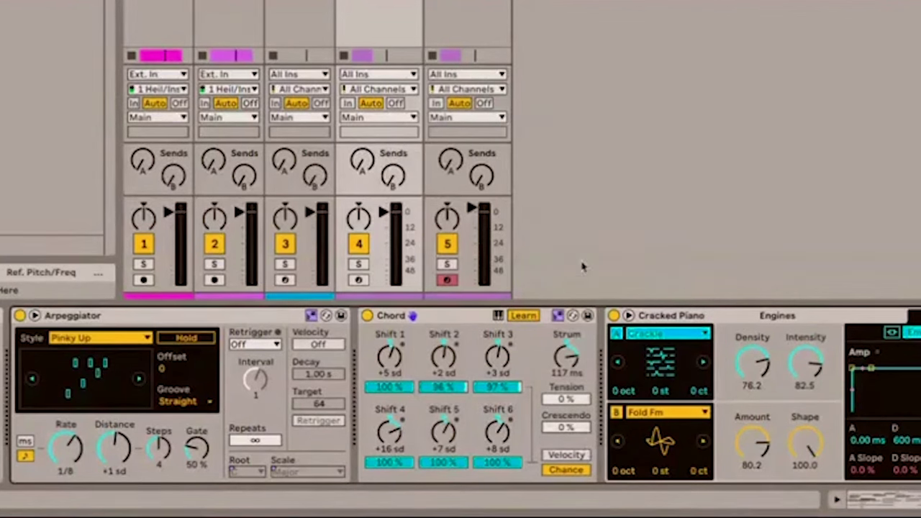
click(359, 280)
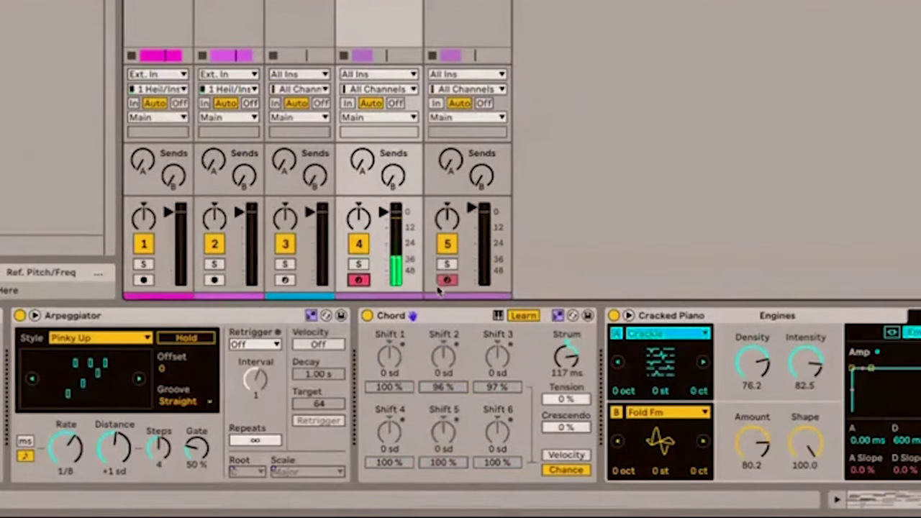
click(498, 328)
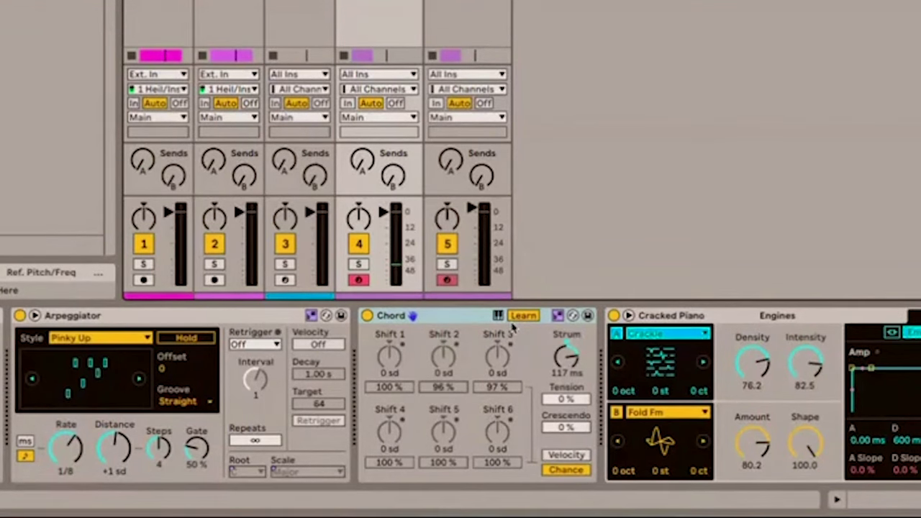
drag(384, 359, 498, 339)
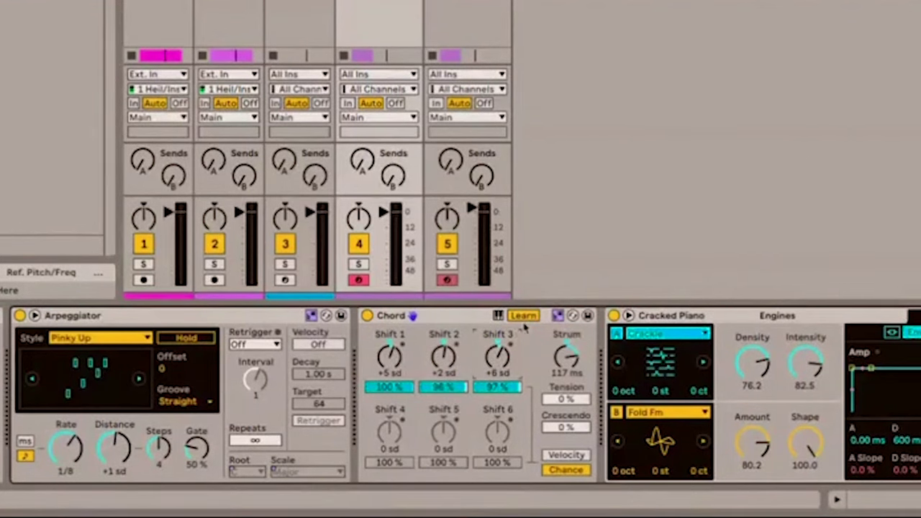
click(533, 317)
- Add Pitch, Random and Scale MIDI effects in sequence after the Chord device
click(444, 318)
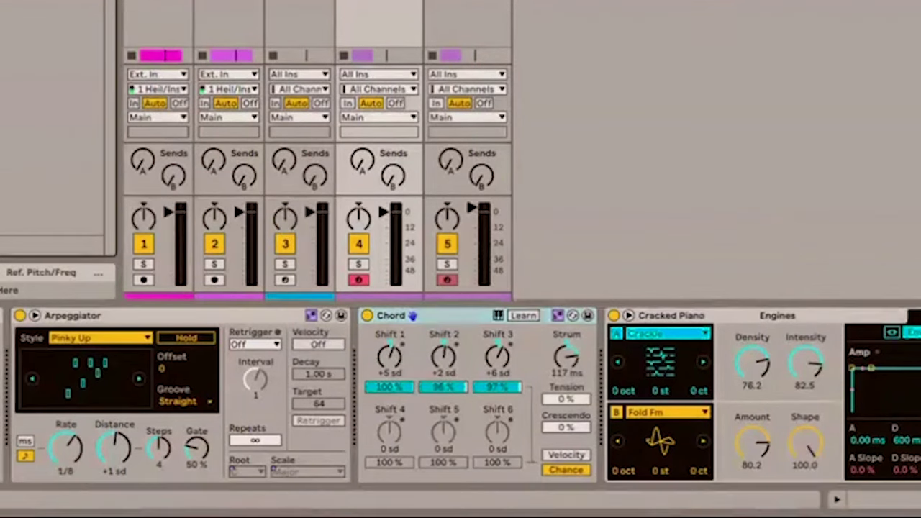
key(Return)
key(Return)
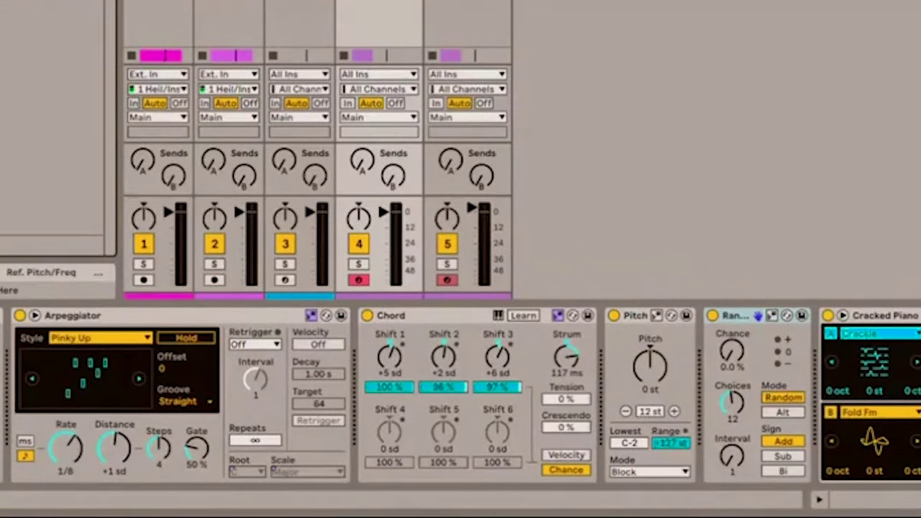
key(Return)
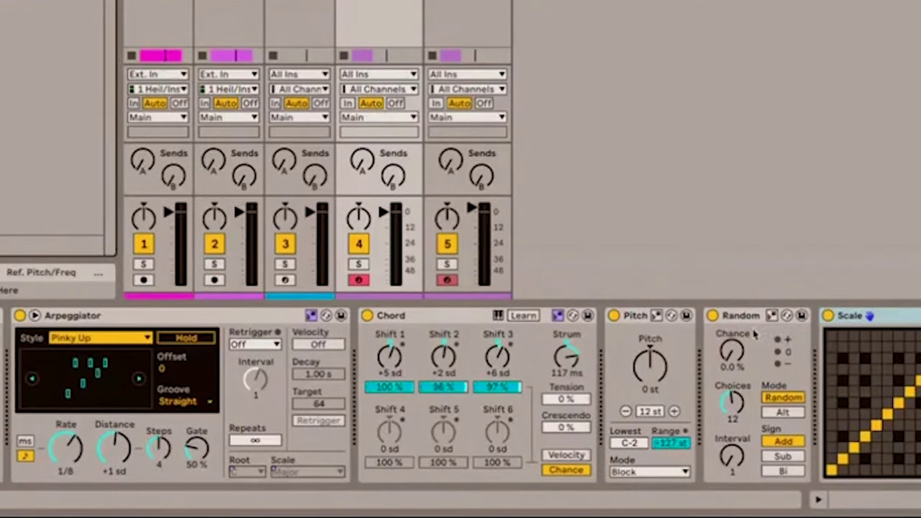
- Set the Scale device's scale to Dorian #4
scroll(464, 314, right, 10)
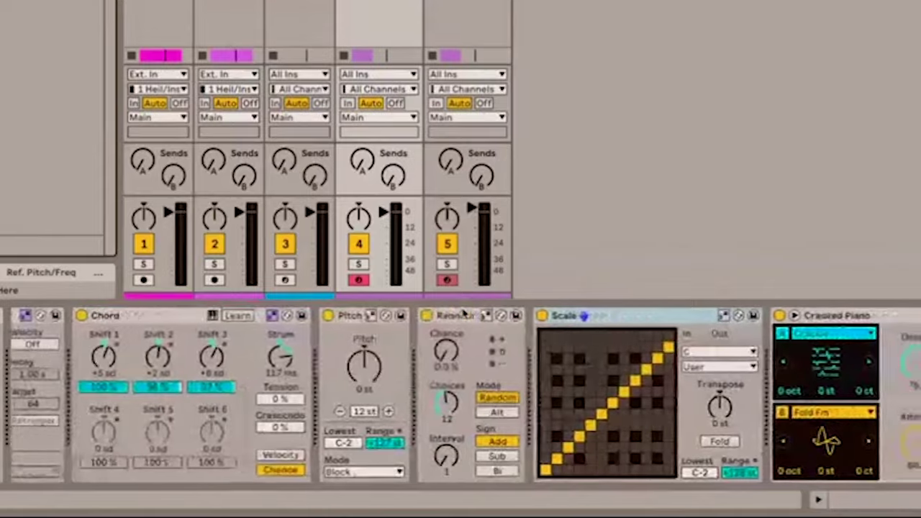
scroll(464, 314, right, 3)
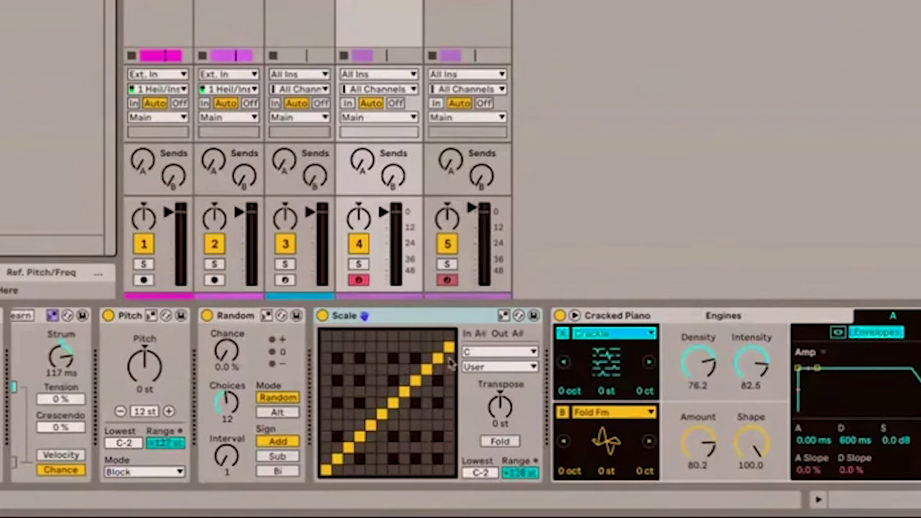
click(475, 367)
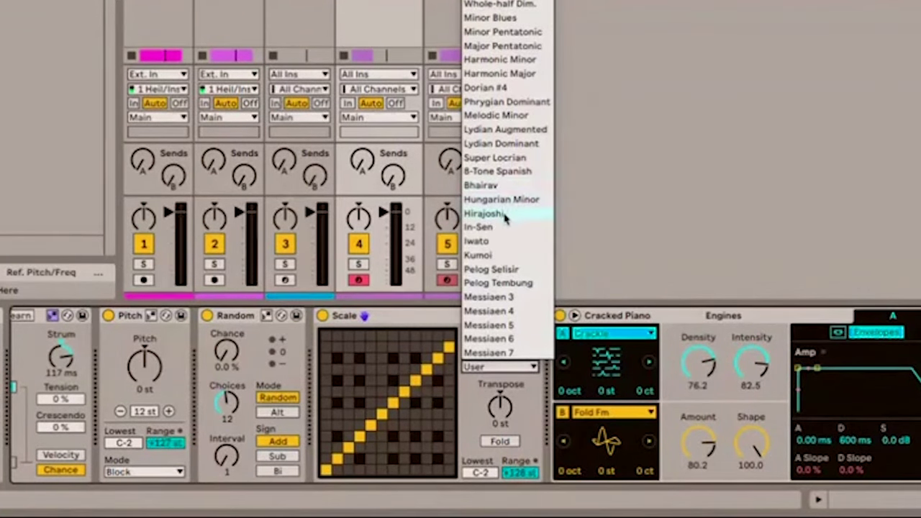
click(536, 87)
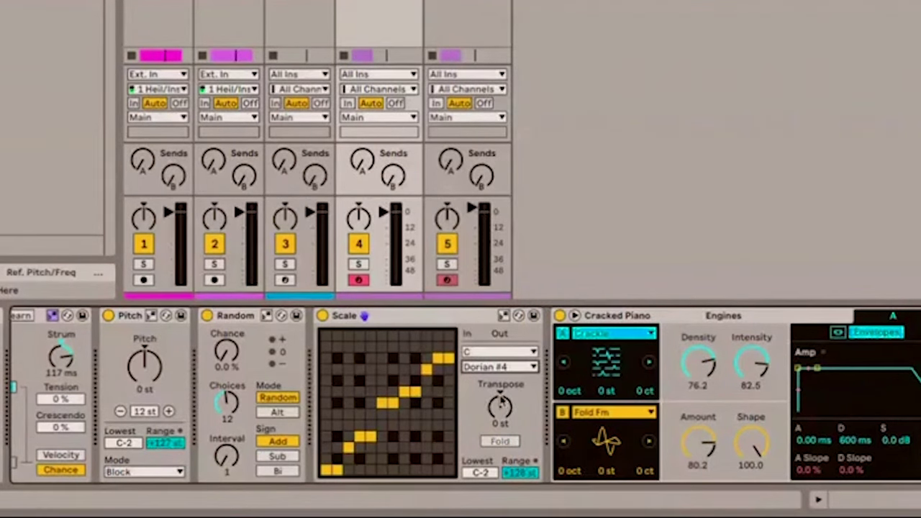
scroll(481, 370, right, 1)
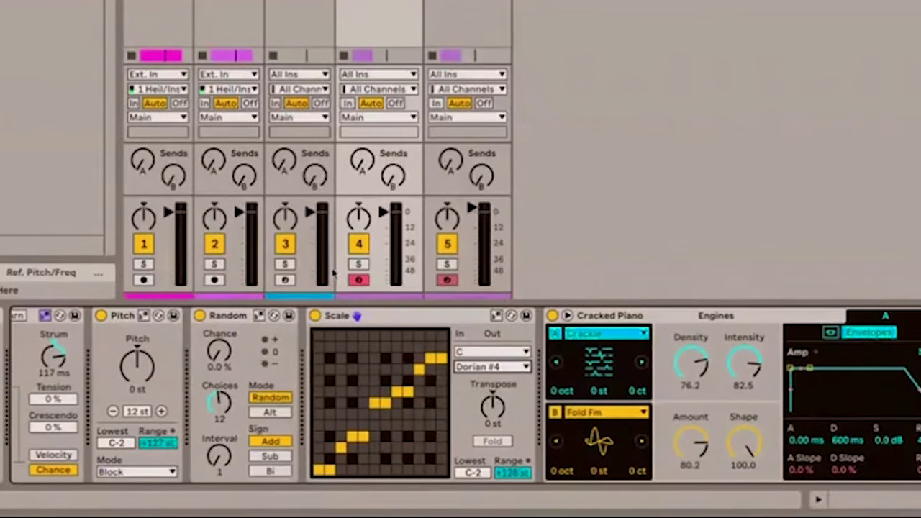
- Examine the MIDI effect chain feeding Cracked Piano, from the Arpeggiator through Chord, Pitch, Random and Scale to the instrument
click(612, 316)
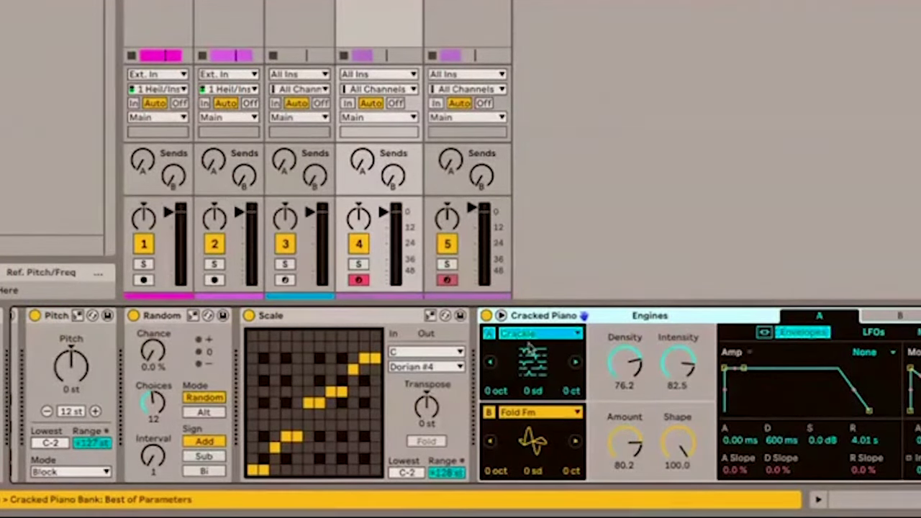
scroll(530, 356, left, 1)
scroll(530, 357, left, 5)
scroll(547, 364, right, 7)
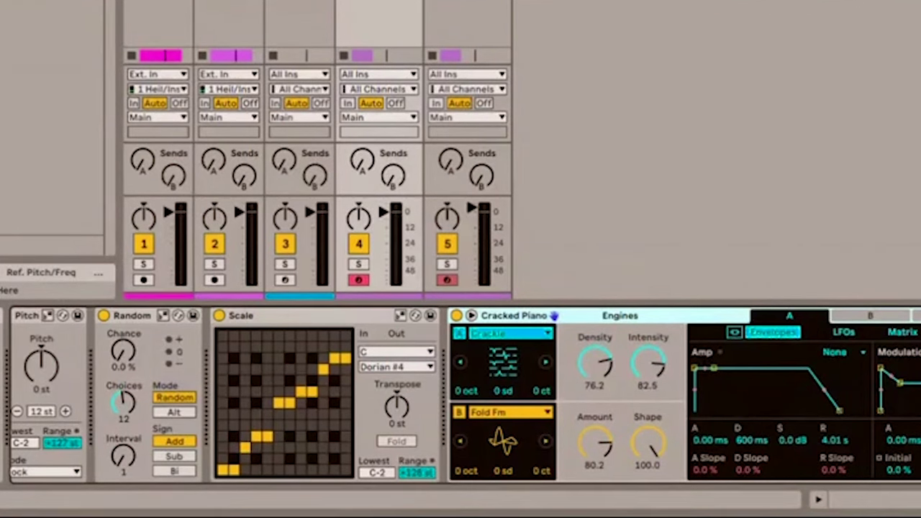
scroll(409, 390, left, 10)
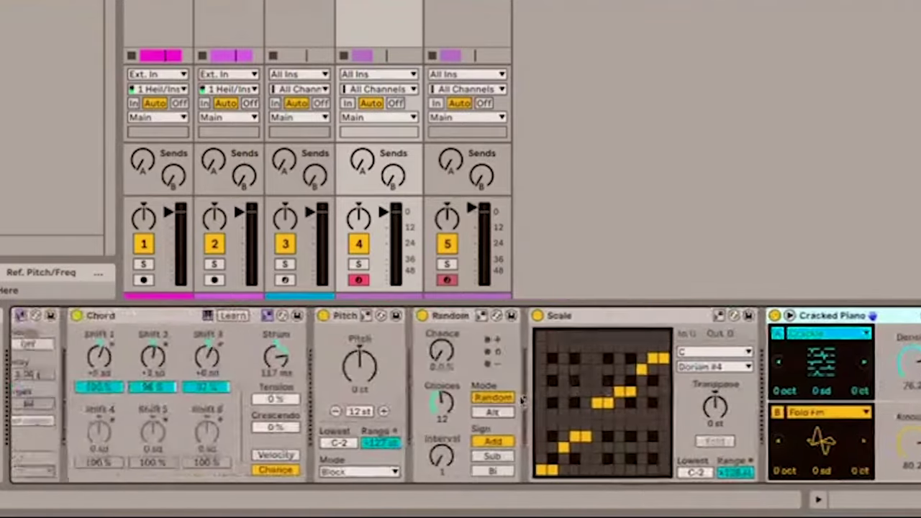
scroll(432, 327, right, 10)
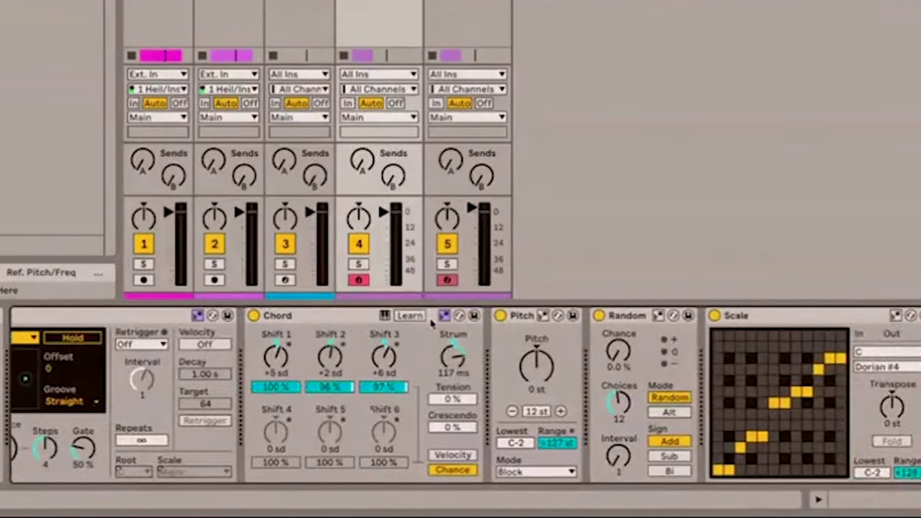
scroll(433, 325, left, 10)
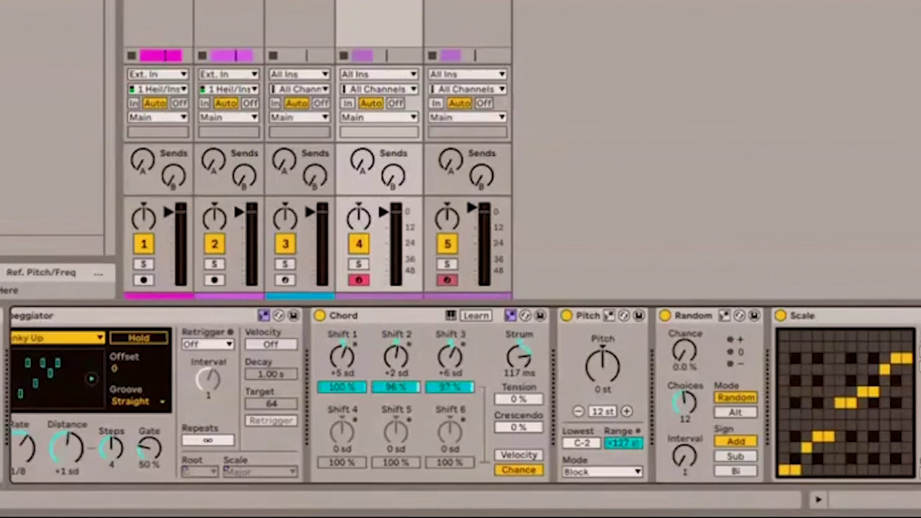
- Switch back to Ableton Live, open the lowest clip on track 4 and choose the Euclidean generator
click(380, 9)
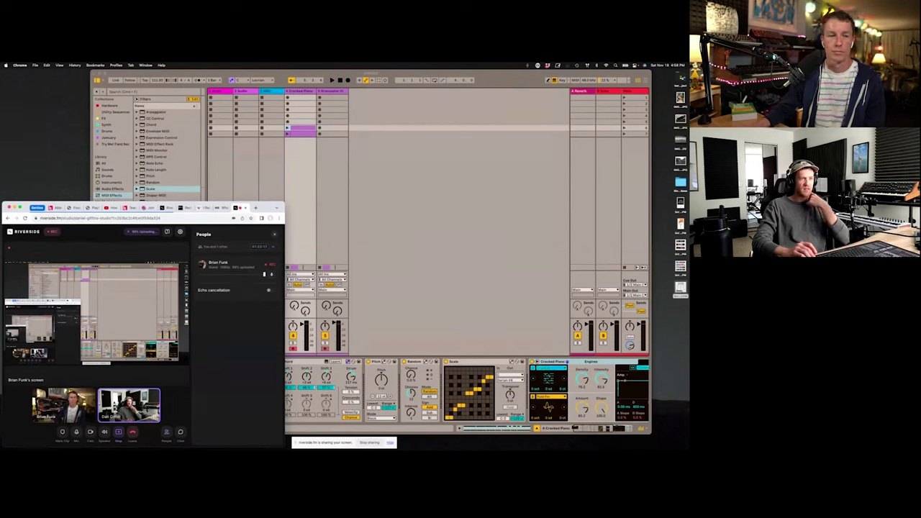
click(288, 161)
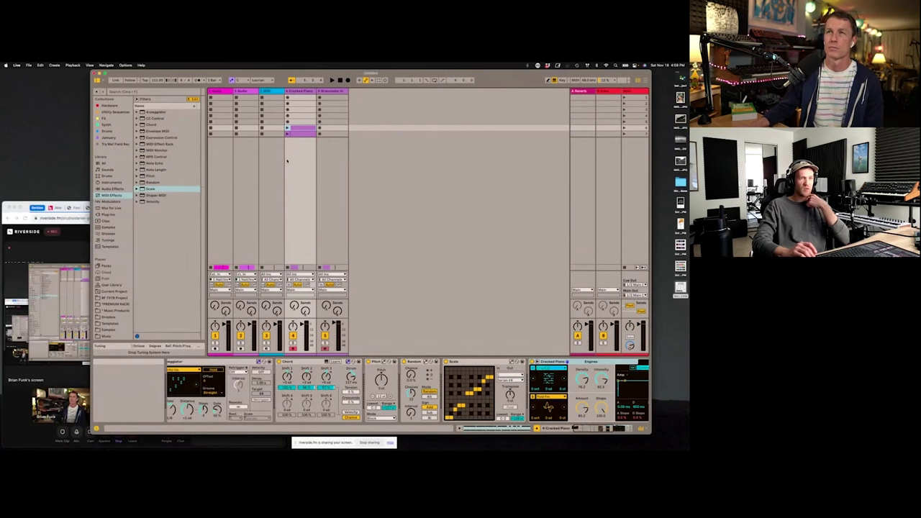
double_click(305, 135)
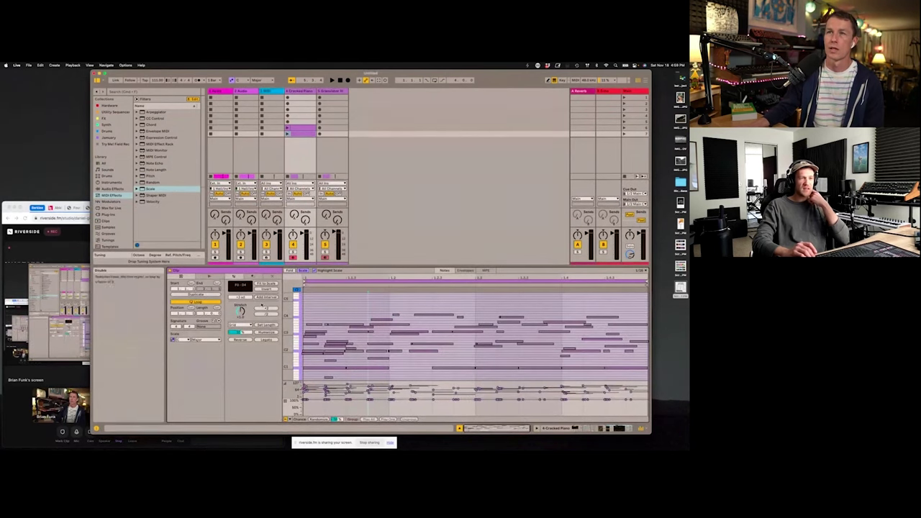
click(267, 276)
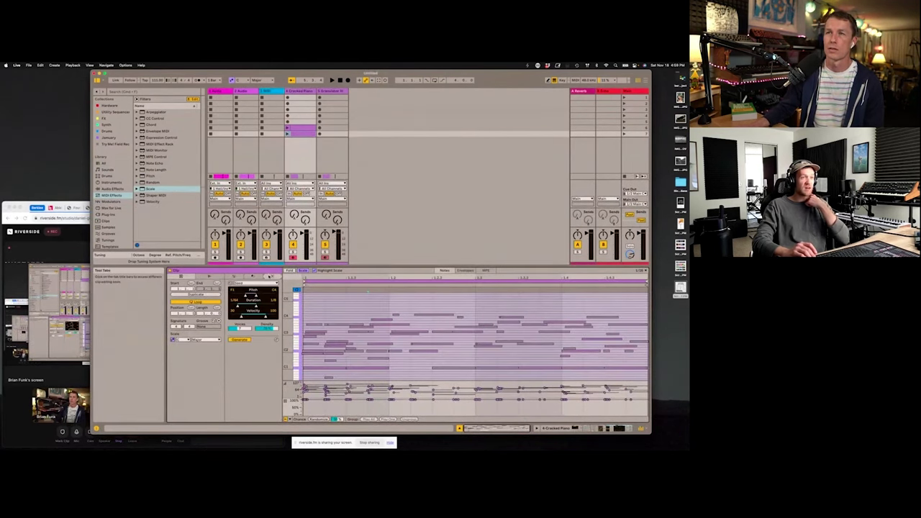
click(252, 284)
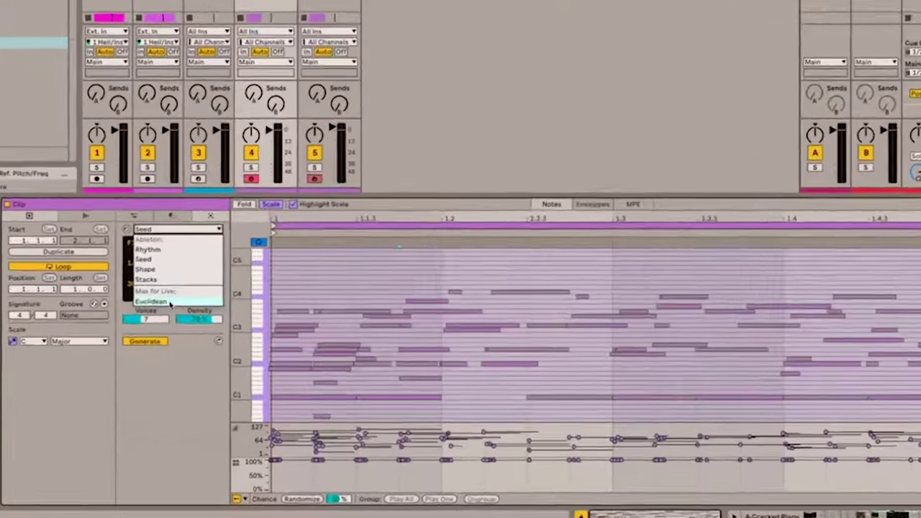
click(248, 320)
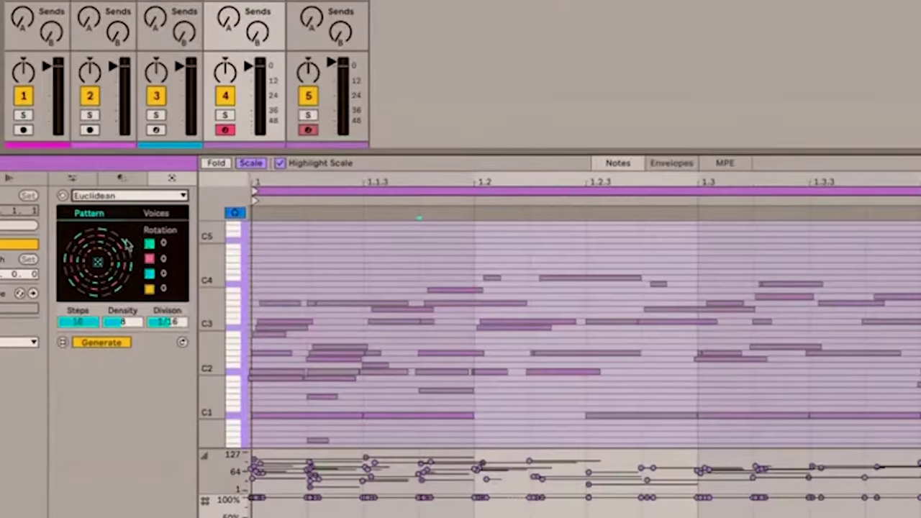
- Generate a Euclidean pattern in the clip with randomized rotations and toggle individual voices to vary it
click(98, 263)
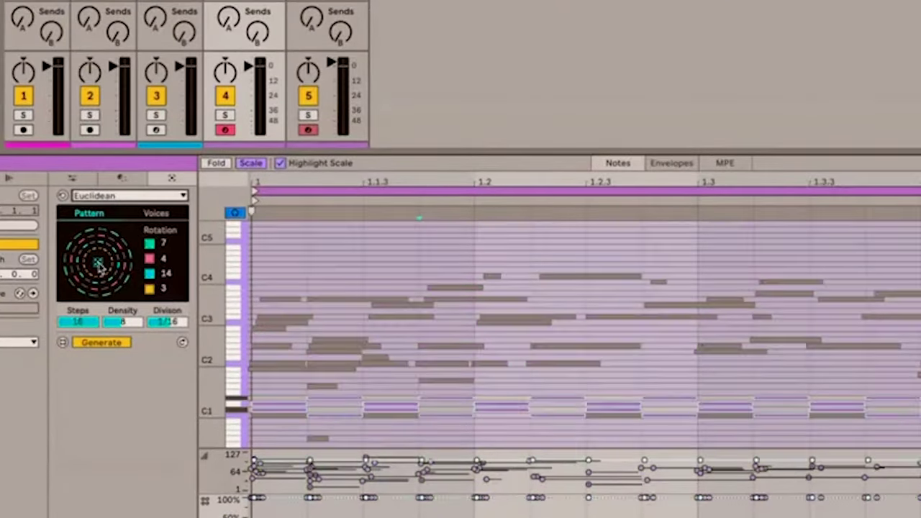
click(150, 258)
click(150, 274)
click(150, 288)
click(150, 276)
- Set the Euclidean rotations to 10, 9, 0 and 5 with 13 steps and density 6, and reset the generator's controls
drag(164, 275, 164, 253)
click(150, 258)
click(150, 288)
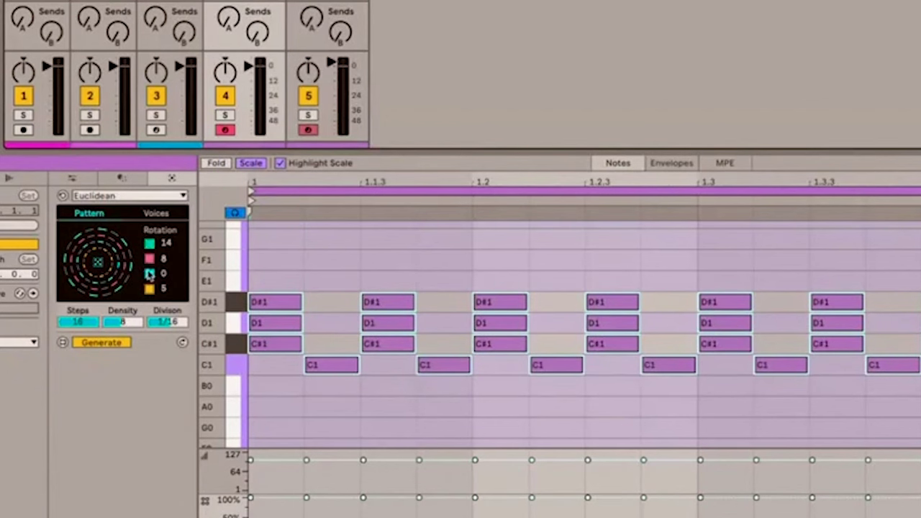
mouse_move(163, 260)
mouse_down()
mouse_move(167, 241)
mouse_move(166, 252)
mouse_up()
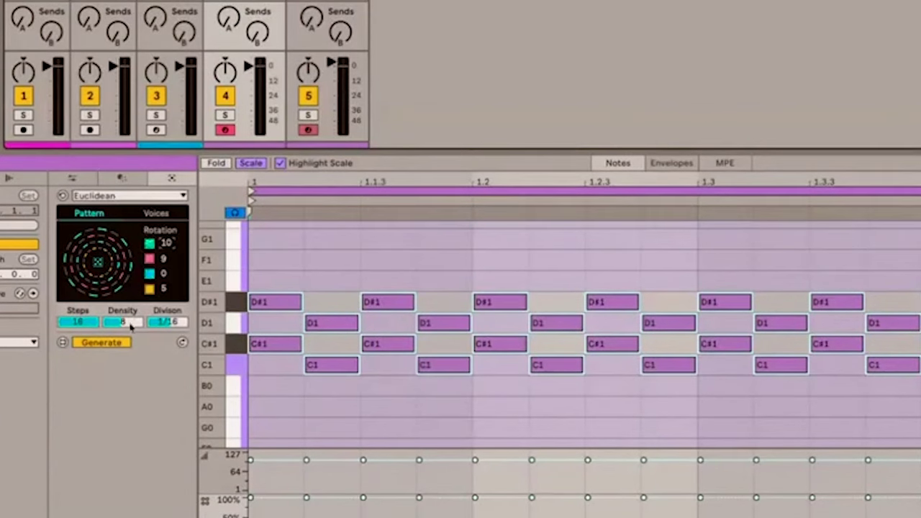
drag(91, 324, 109, 332)
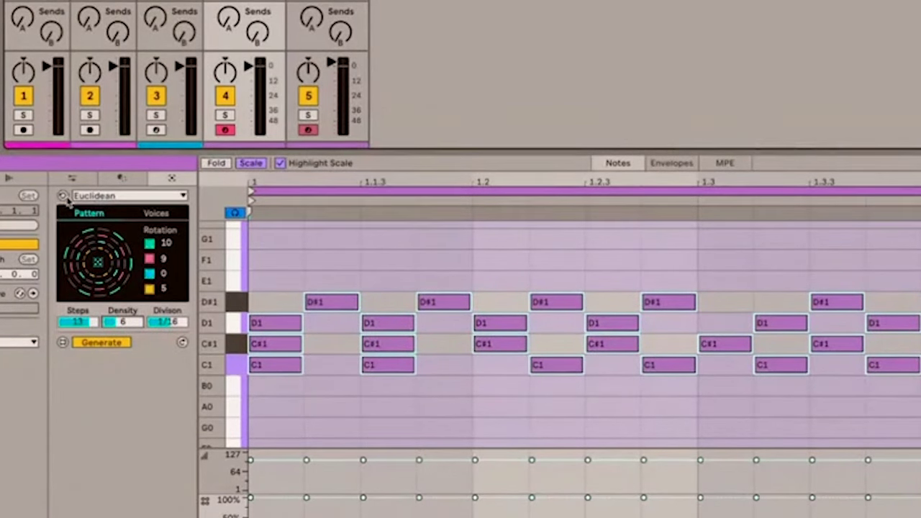
click(64, 196)
- Apply the Velocity Shaper transformation to the generated notes with a curve falling from 127 to 1
click(127, 195)
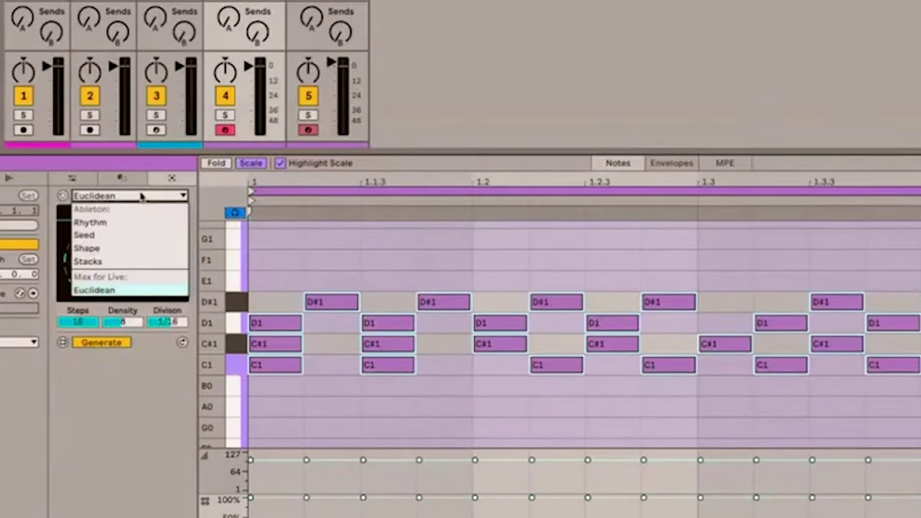
click(130, 179)
click(129, 195)
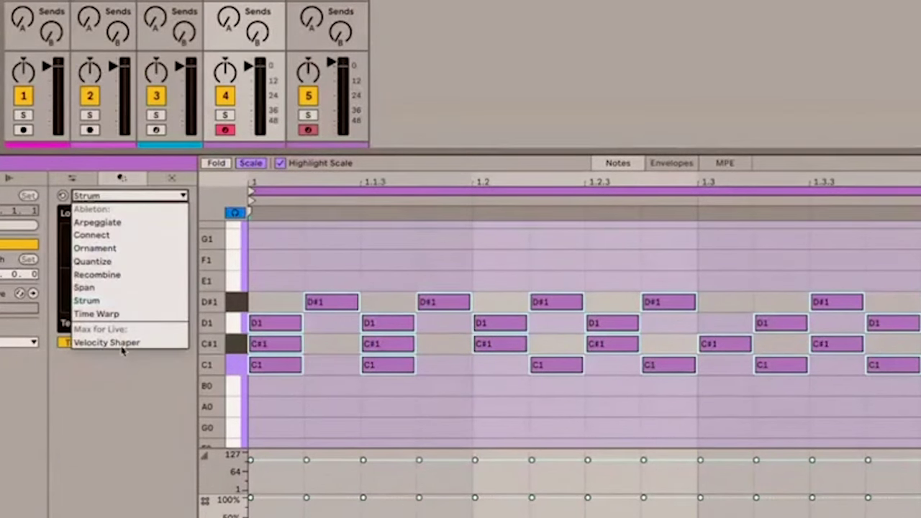
click(121, 348)
mouse_move(108, 297)
mouse_down()
mouse_move(116, 245)
mouse_move(122, 282)
mouse_move(133, 216)
mouse_move(142, 273)
mouse_move(172, 301)
mouse_up()
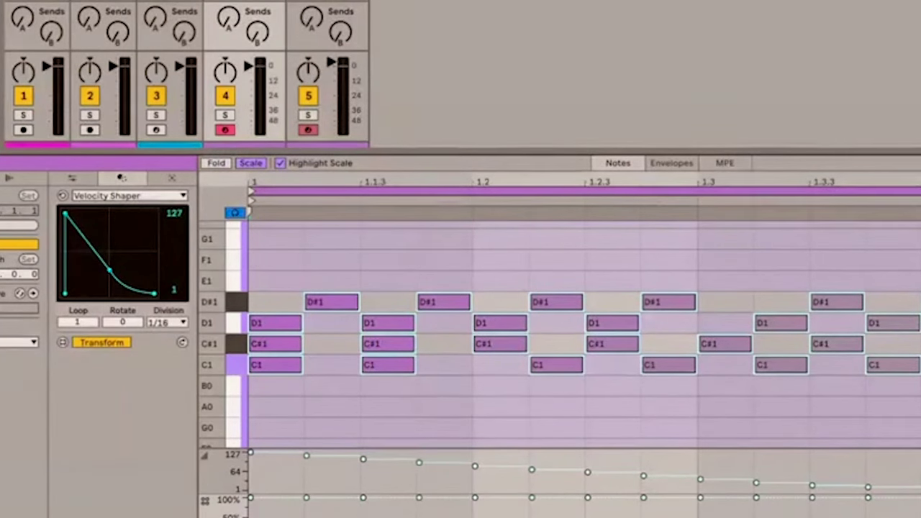
- Enlarge the note editor and add ten consecutive 1/16 notes rising one row at a time from F#1
drag(460, 152, 460, 207)
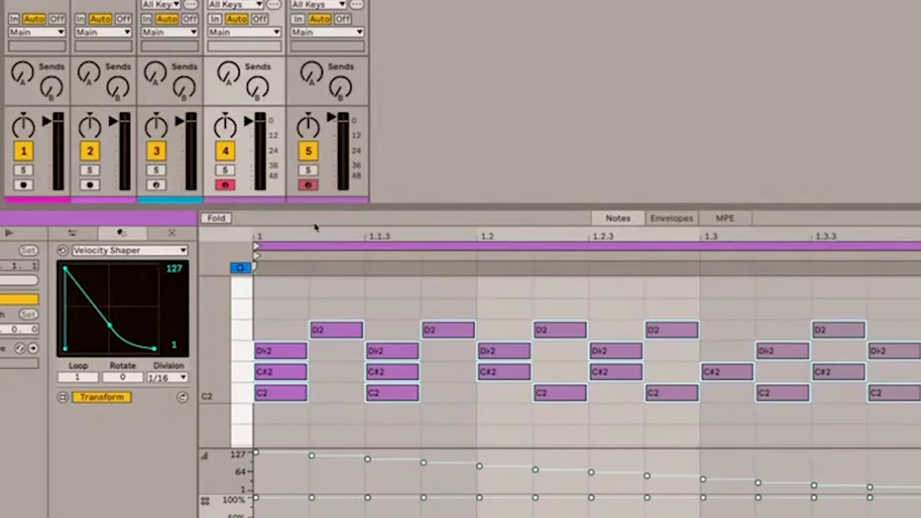
drag(314, 206, 314, 18)
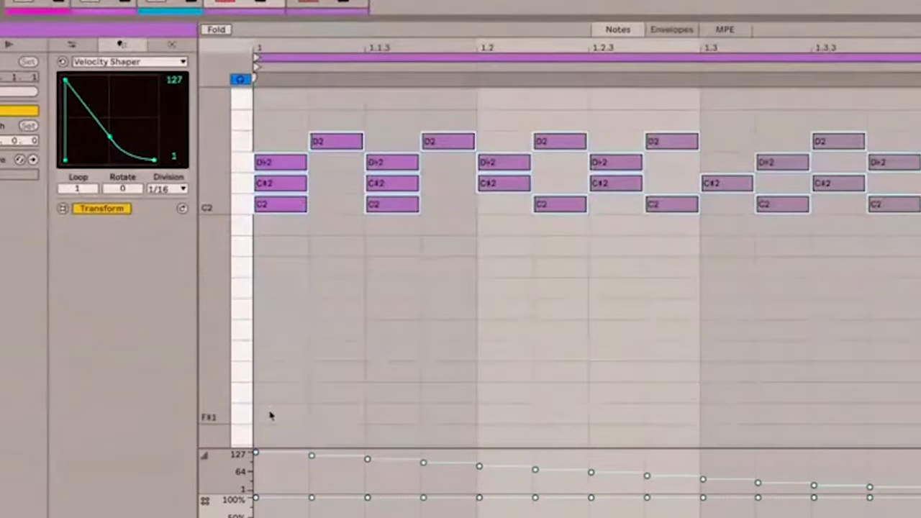
click(271, 413)
click(321, 391)
click(370, 373)
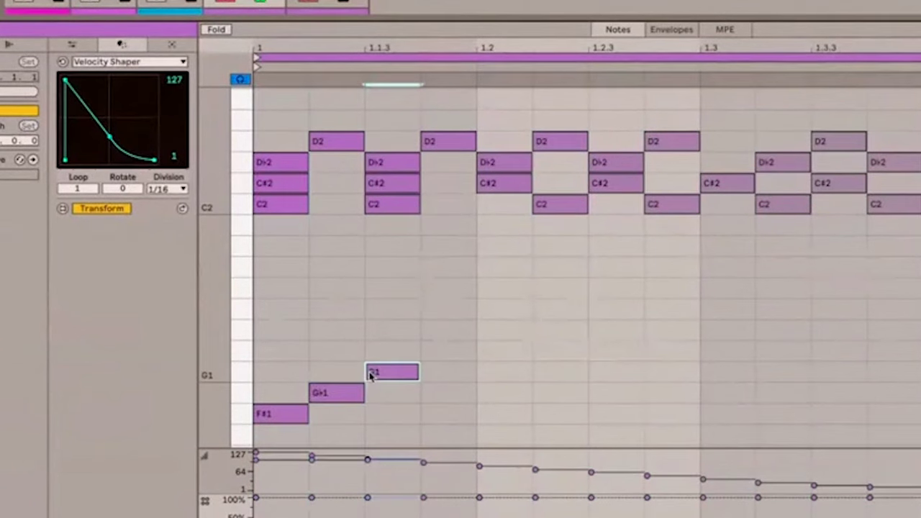
click(452, 351)
click(495, 330)
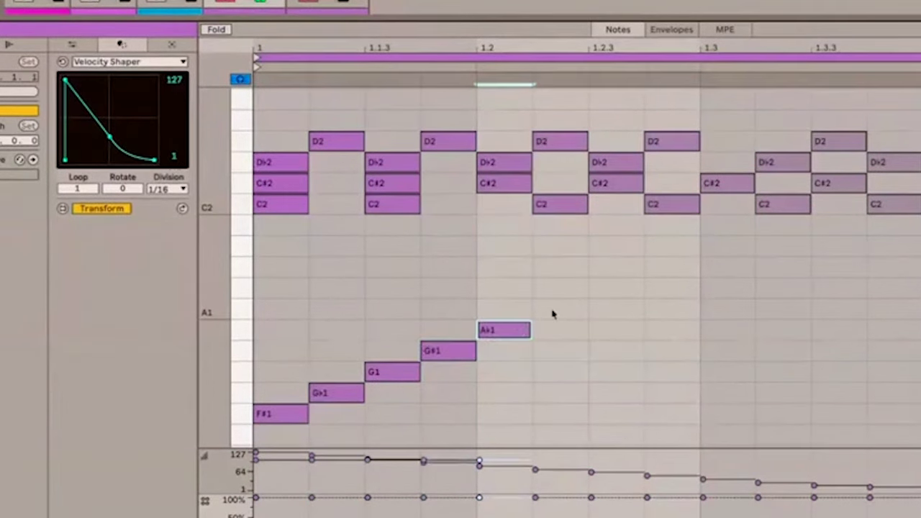
click(553, 311)
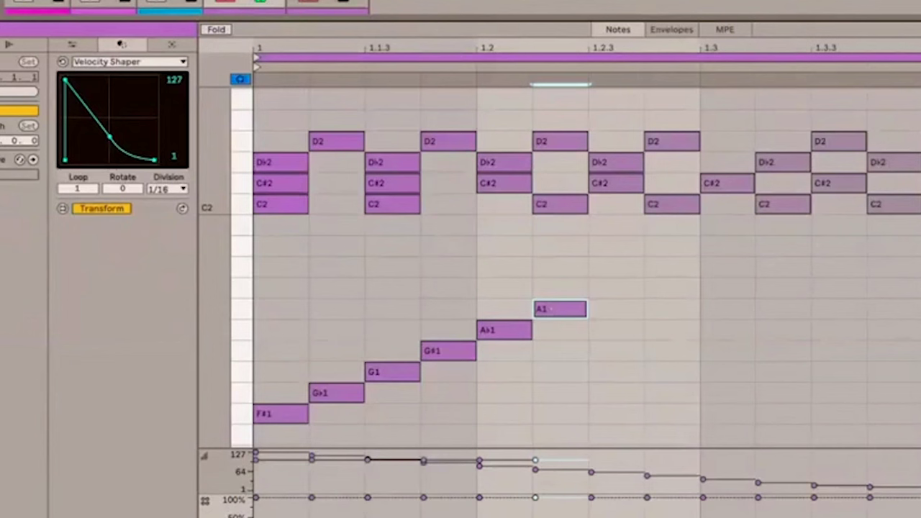
click(612, 288)
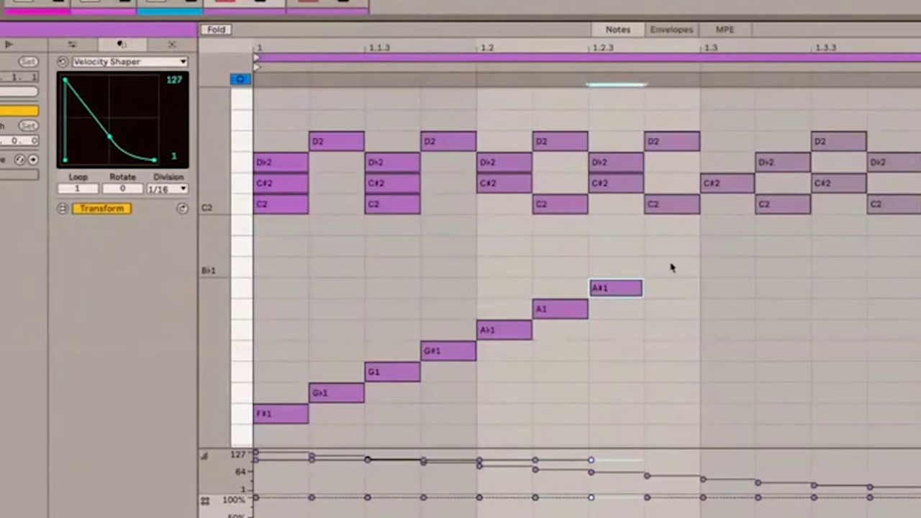
click(671, 267)
click(727, 246)
click(785, 225)
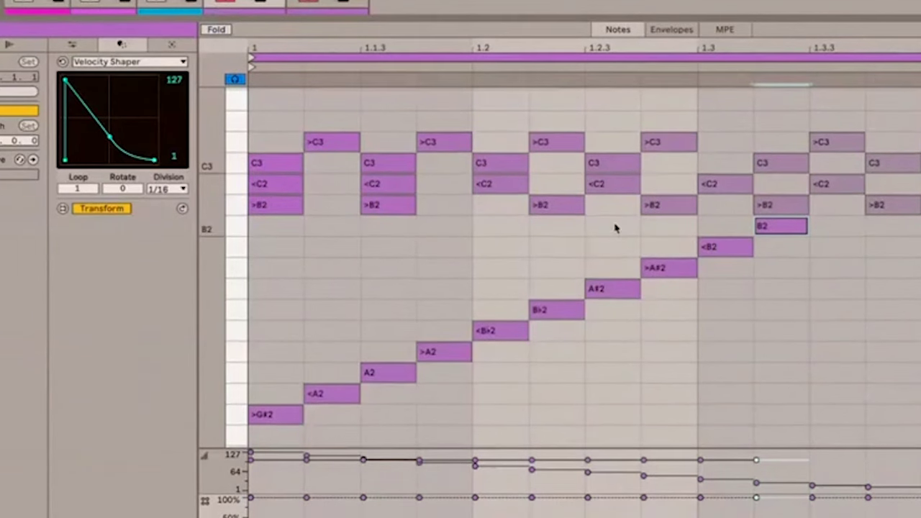
- Examine how the note rows are named and spaced across the octave under the loaded tuning system
scroll(462, 214, up, 5)
scroll(462, 214, down, 9)
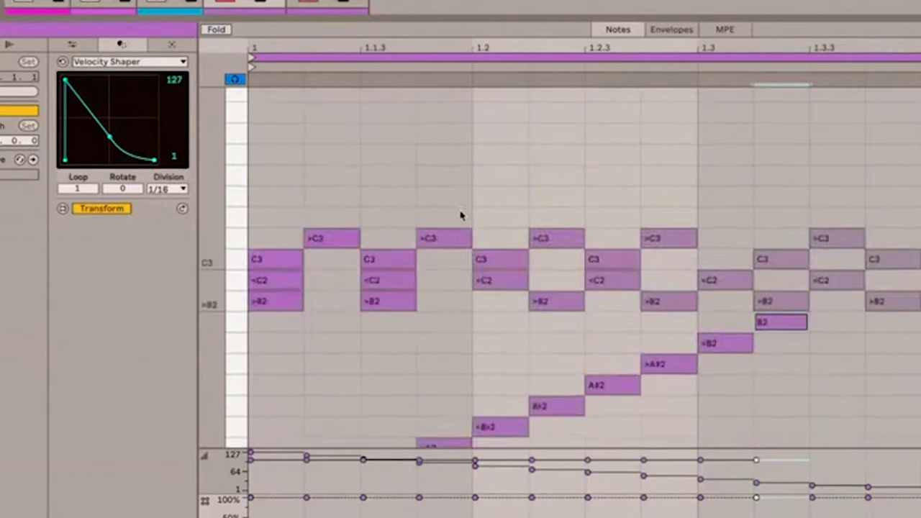
scroll(462, 215, up, 5)
scroll(462, 214, down, 4)
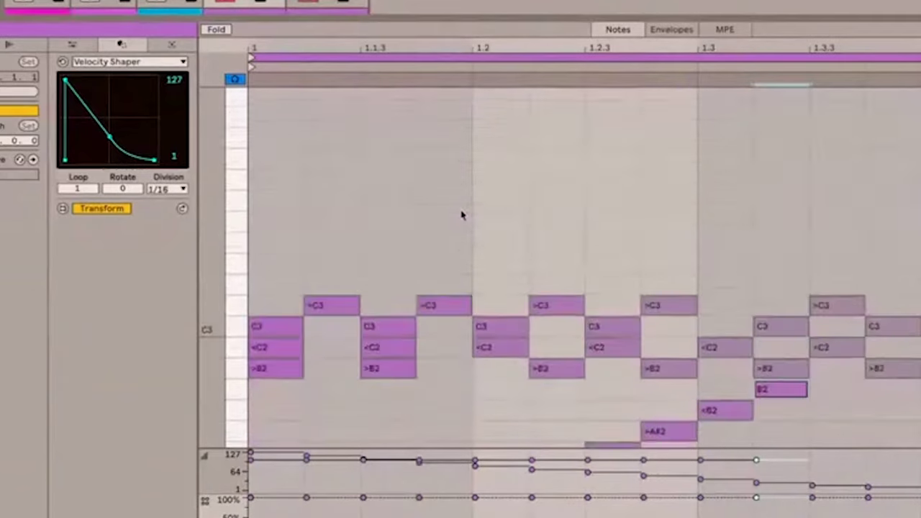
scroll(462, 215, down, 5)
scroll(464, 212, up, 4)
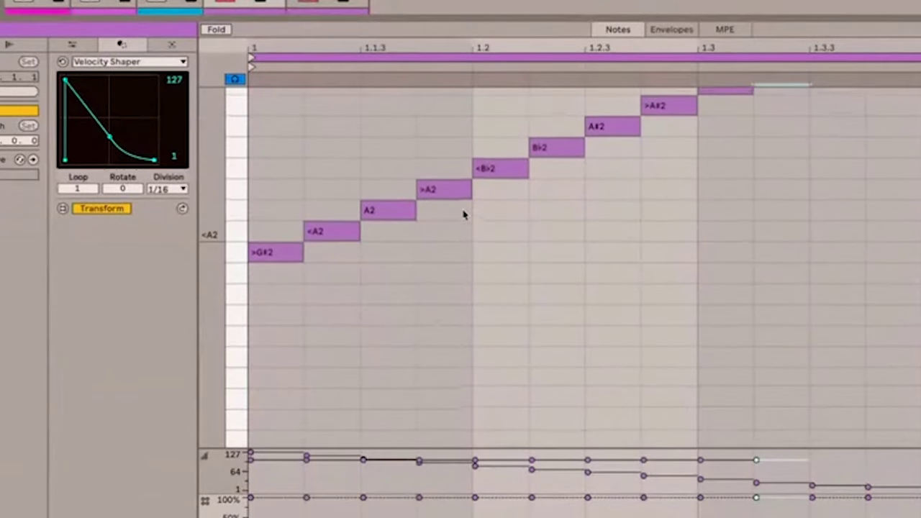
scroll(473, 196, up, 1)
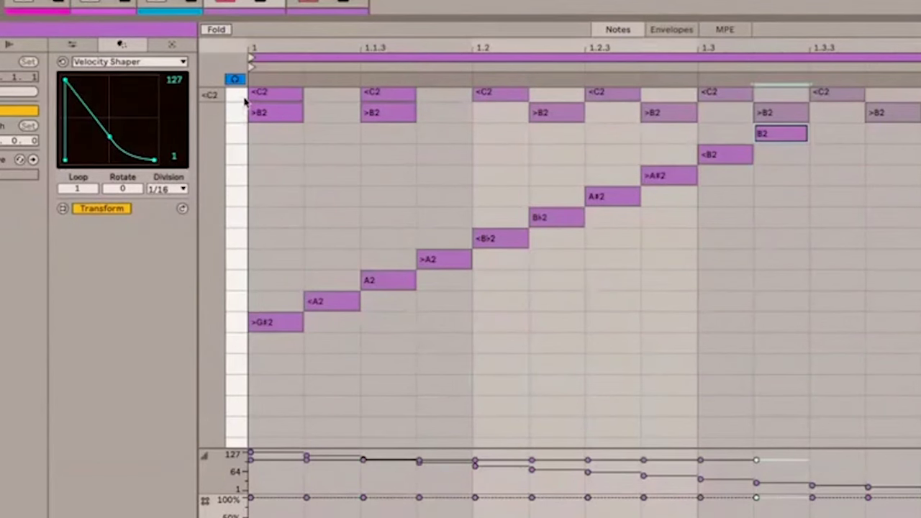
scroll(246, 285, up, 5)
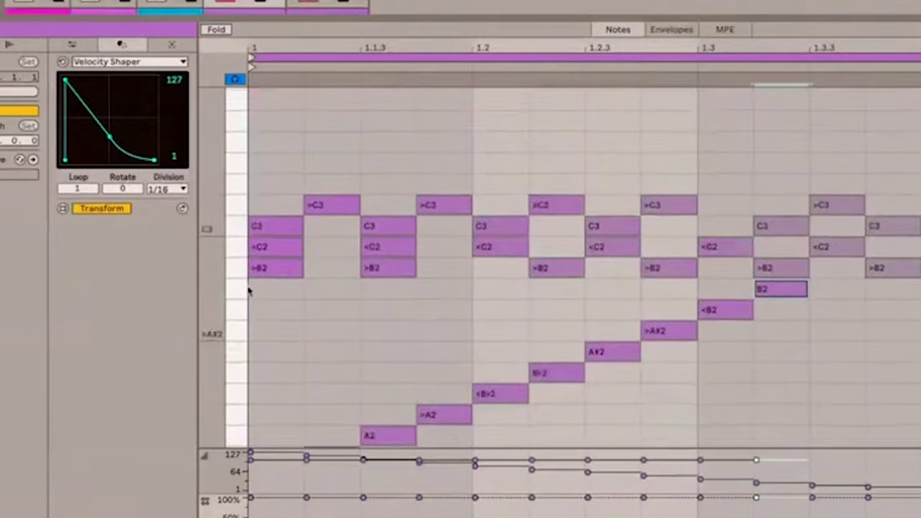
scroll(248, 297, down, 4)
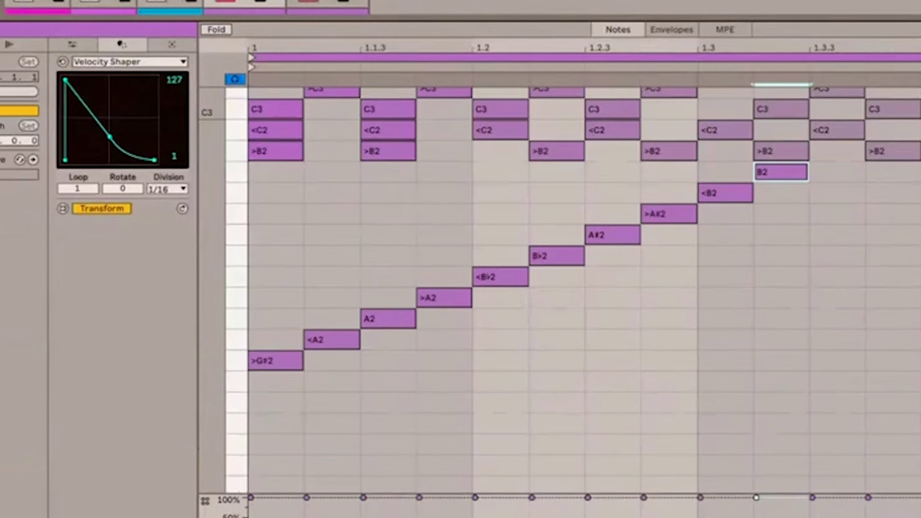
scroll(222, 422, up, 4)
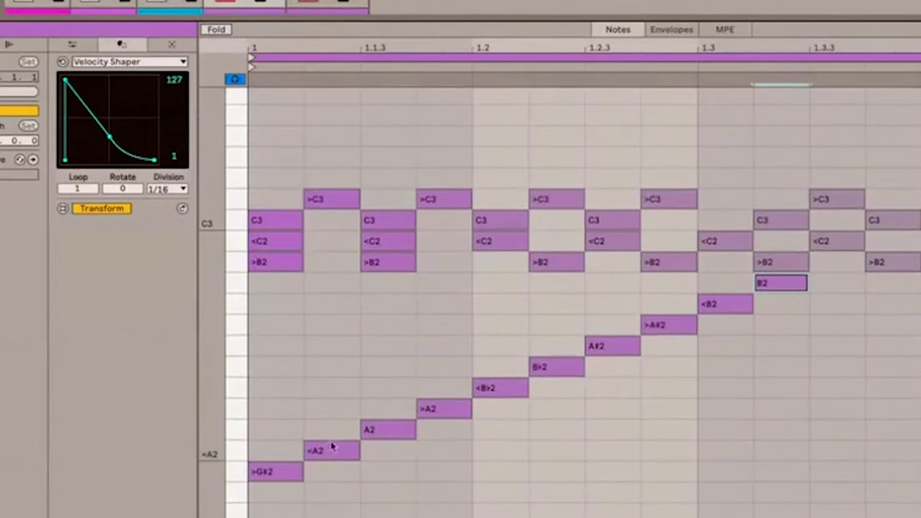
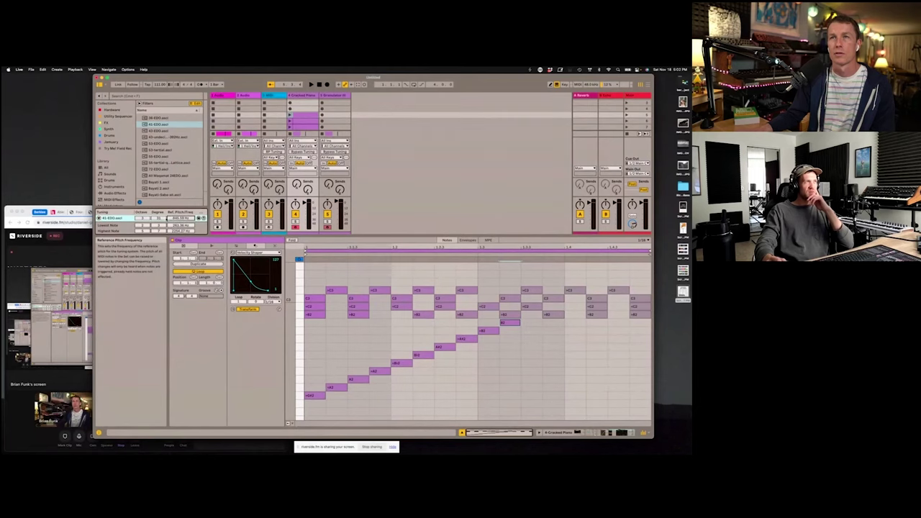
- Set the 41-EDO tuning's reference pitch frequency to 331.33 Hz and browse the other tuning files
drag(158, 218, 157, 212)
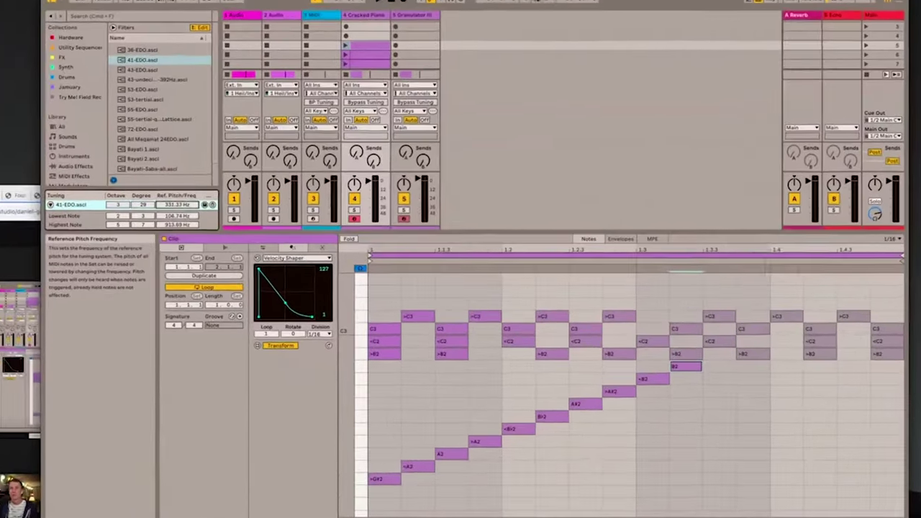
scroll(122, 88, up, 10)
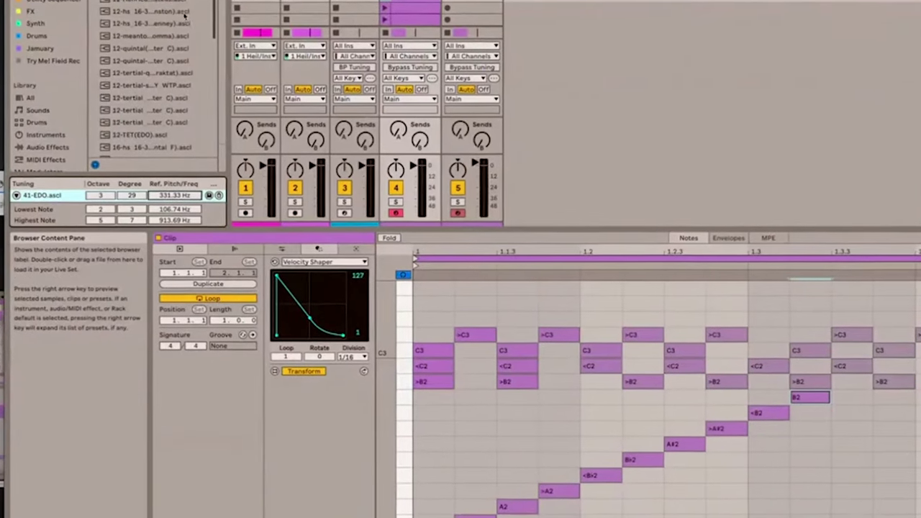
- Load the 12-Henricus tuning file and set its reference pitch frequency to 432 Hz
double_click(151, 10)
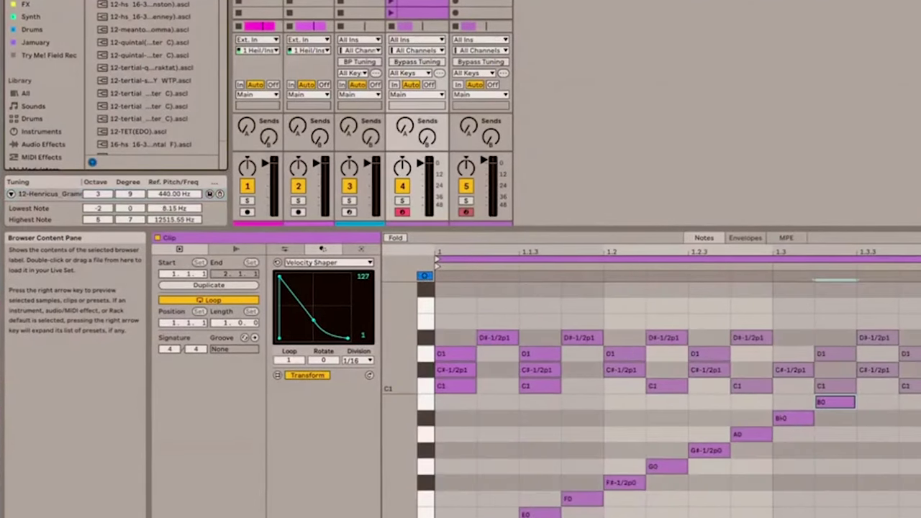
click(173, 194)
text(43)
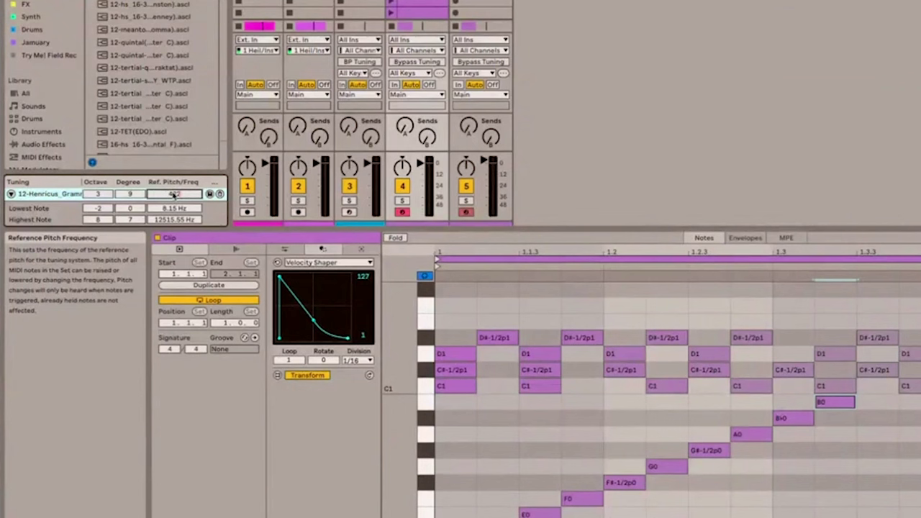
text(2)
key(Return)
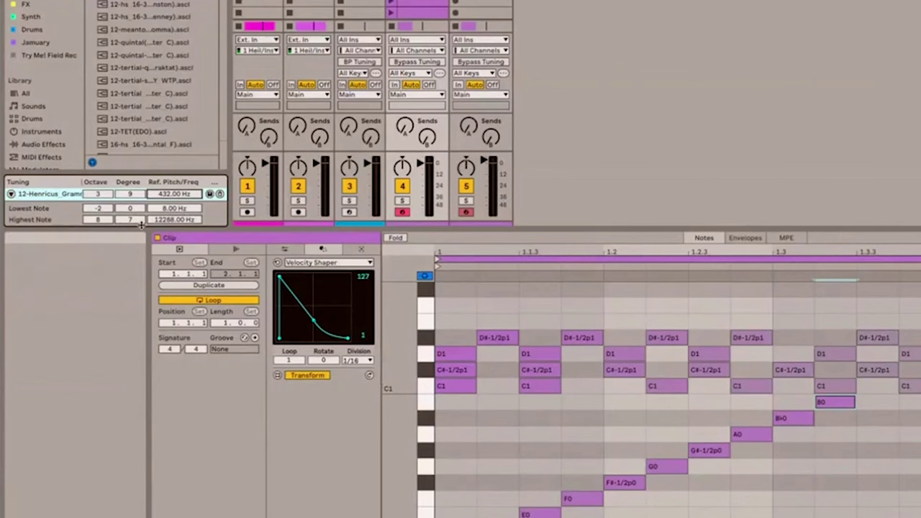
- Examine the note rows under the new tuning and look through the list of tuning files
drag(144, 228, 146, 308)
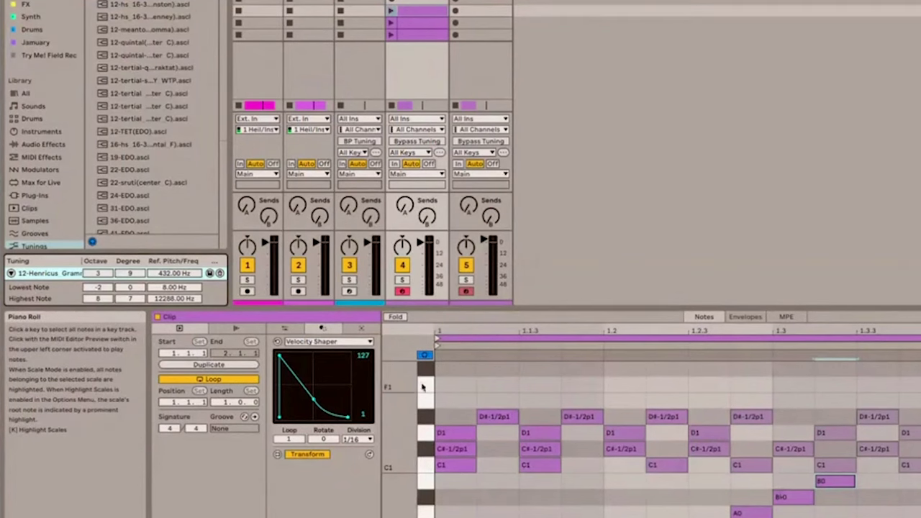
scroll(428, 432, up, 5)
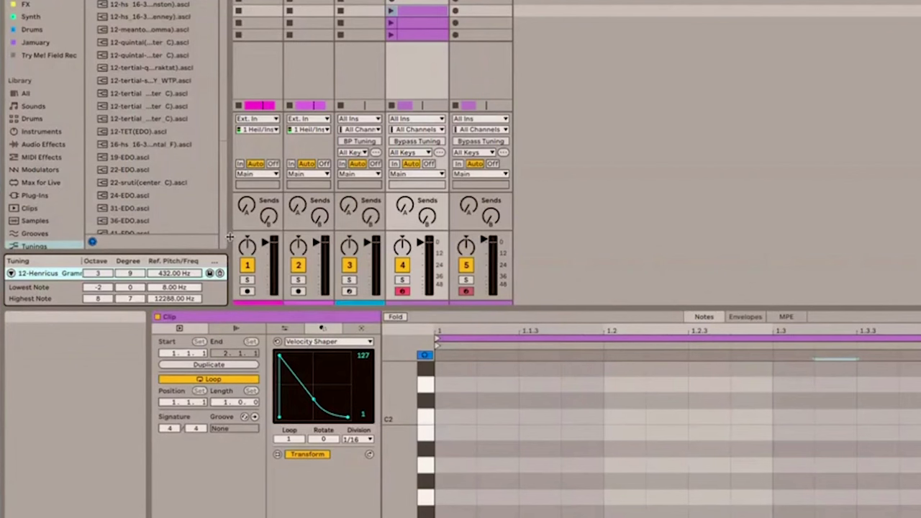
scroll(145, 92, down, 10)
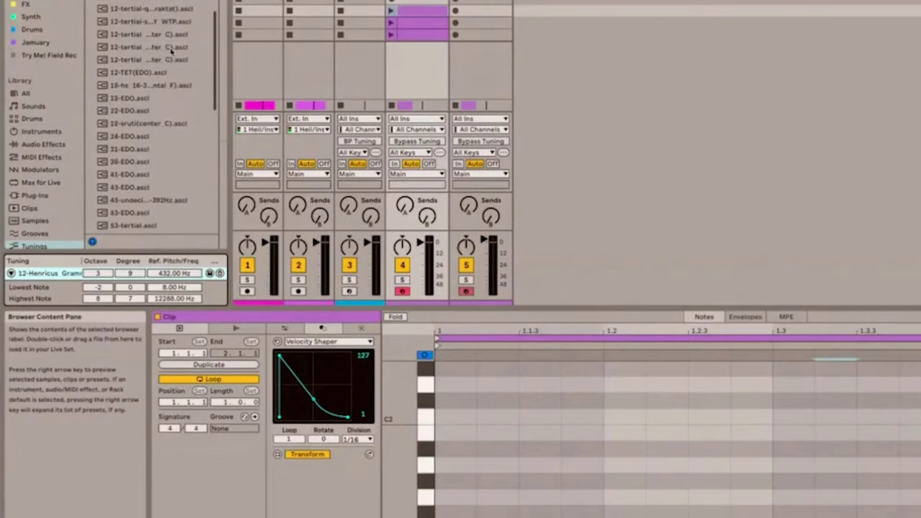
scroll(145, 93, up, 4)
scroll(146, 92, down, 5)
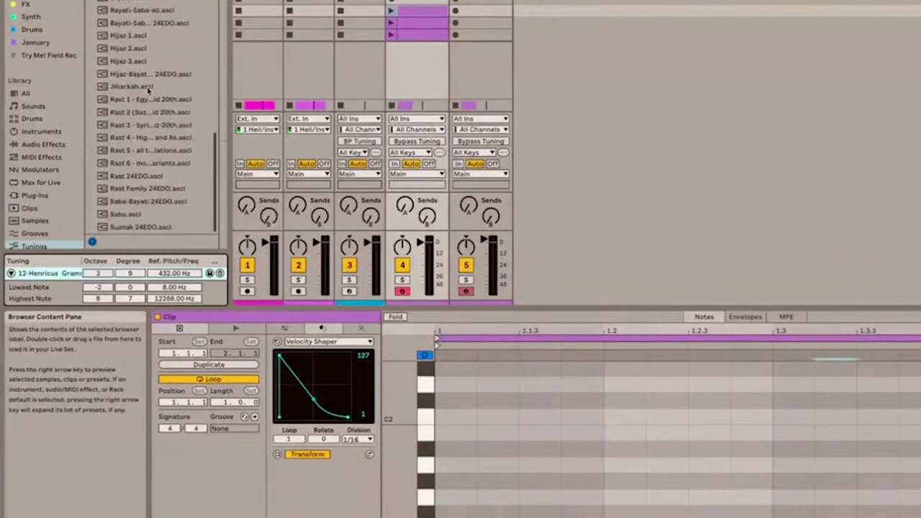
scroll(142, 179, up, 5)
scroll(142, 179, down, 5)
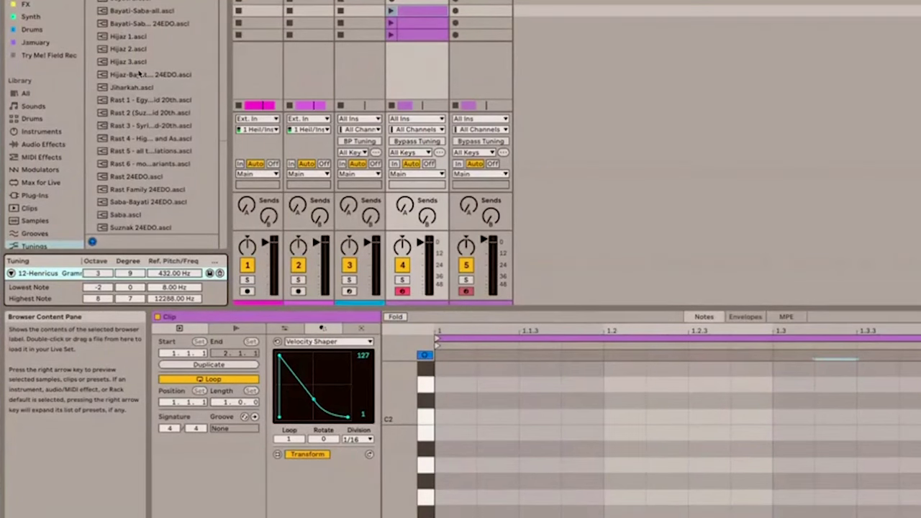
scroll(141, 83, up, 5)
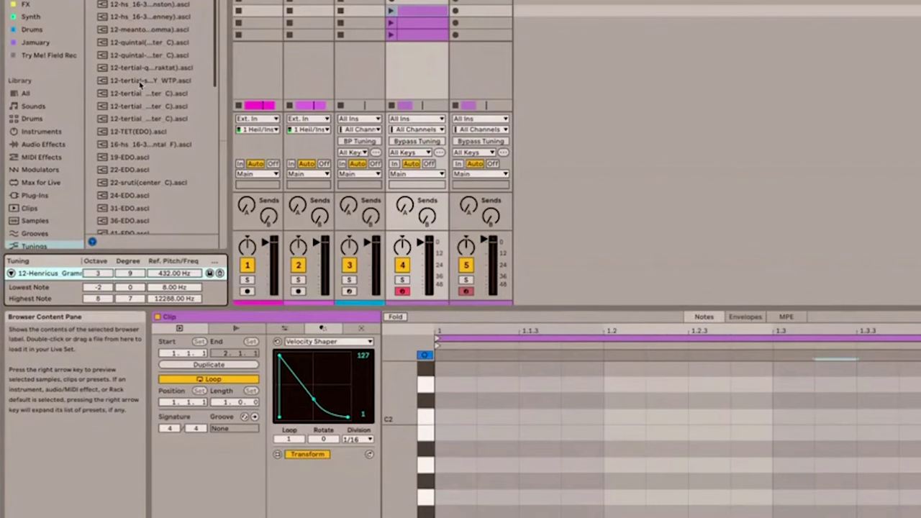
scroll(140, 85, down, 5)
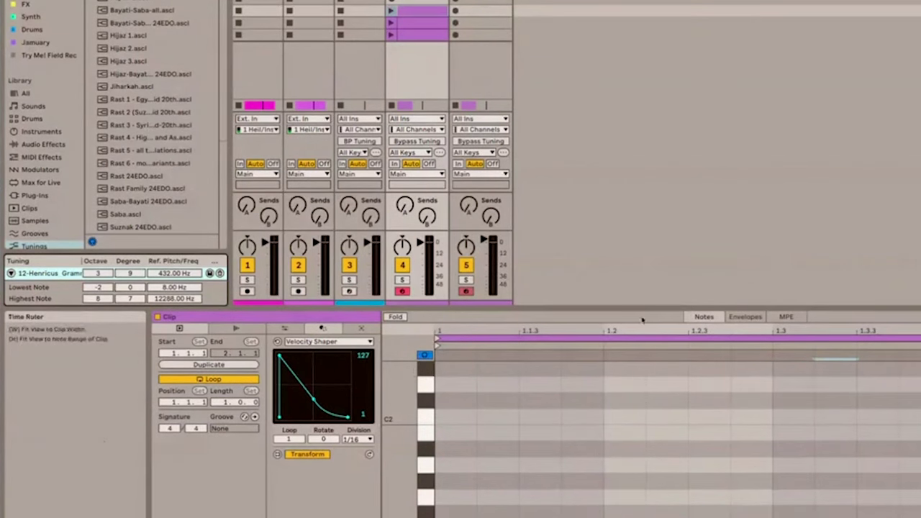
- Load the Sampler instrument from the instrument library onto track 4
click(54, 131)
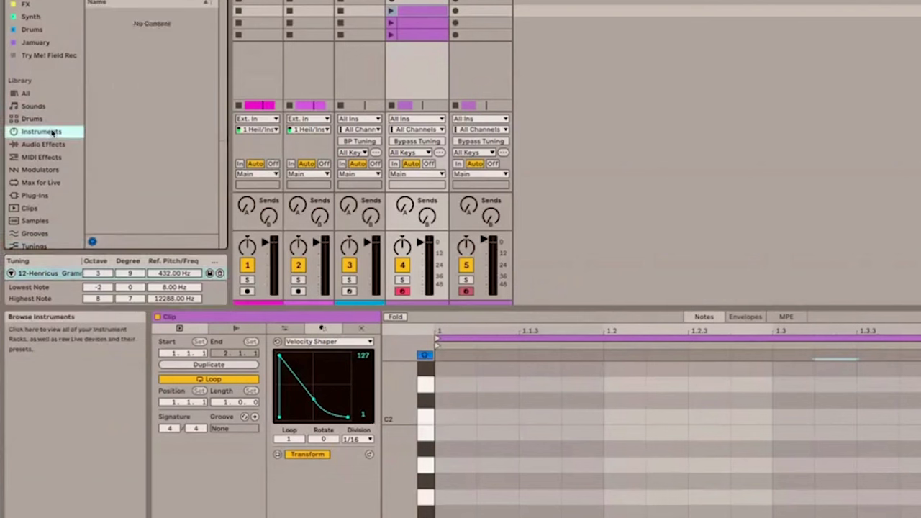
scroll(113, 119, down, 3)
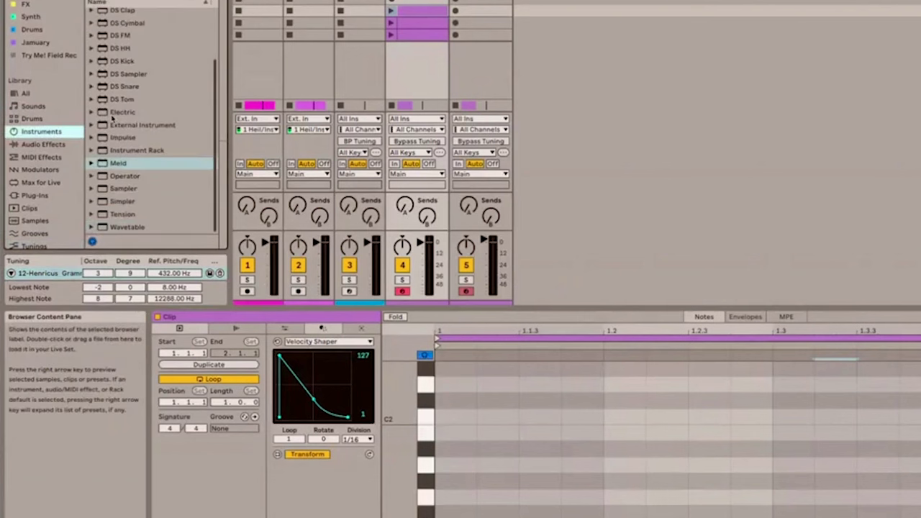
double_click(123, 188)
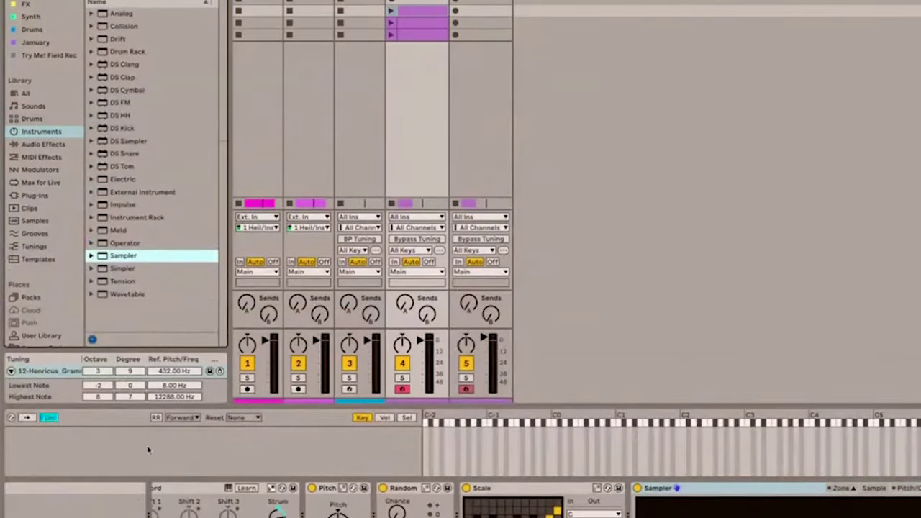
- Enlarge Sampler's zone editor and enable Round Robin
drag(197, 403, 251, 208)
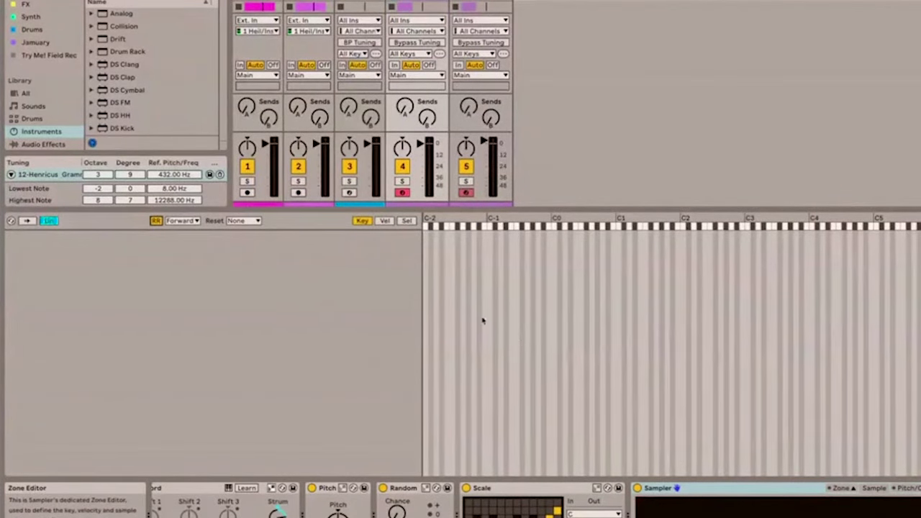
scroll(524, 513, right, 2)
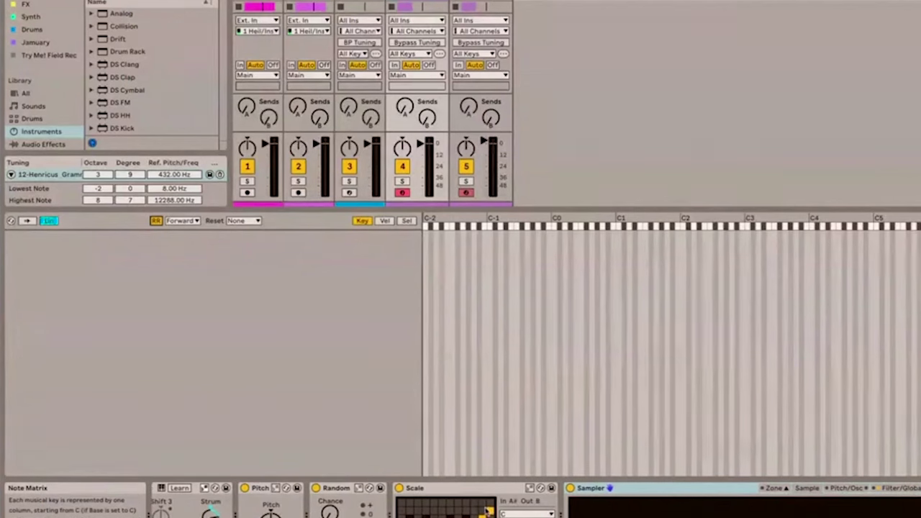
click(156, 223)
click(156, 223)
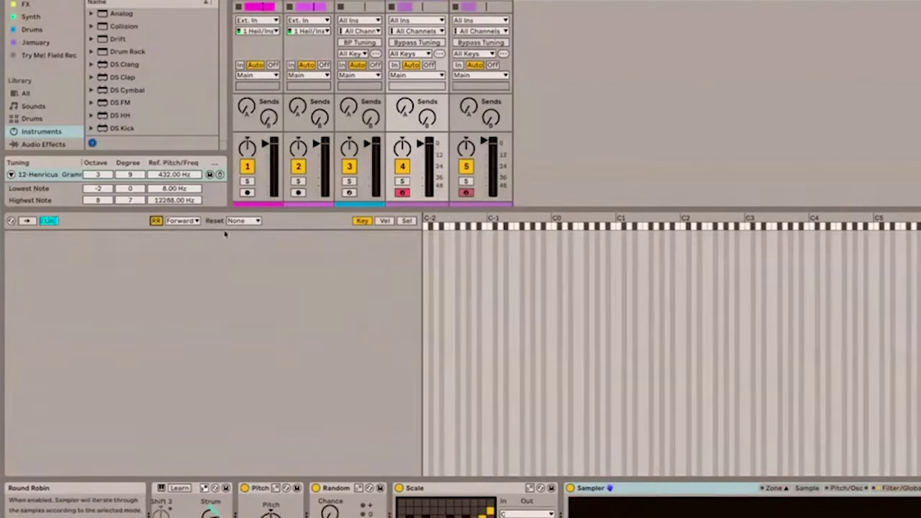
- Add the seven consecutive C HH samples from C HH A 172212 to C HH B 172535 to Sampler's layer list
scroll(72, 131, down, 3)
scroll(71, 129, up, 3)
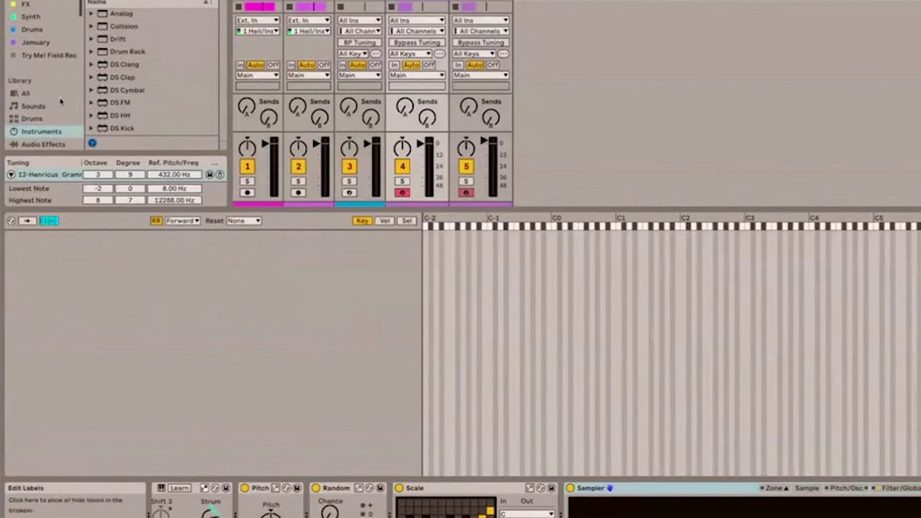
scroll(68, 131, down, 3)
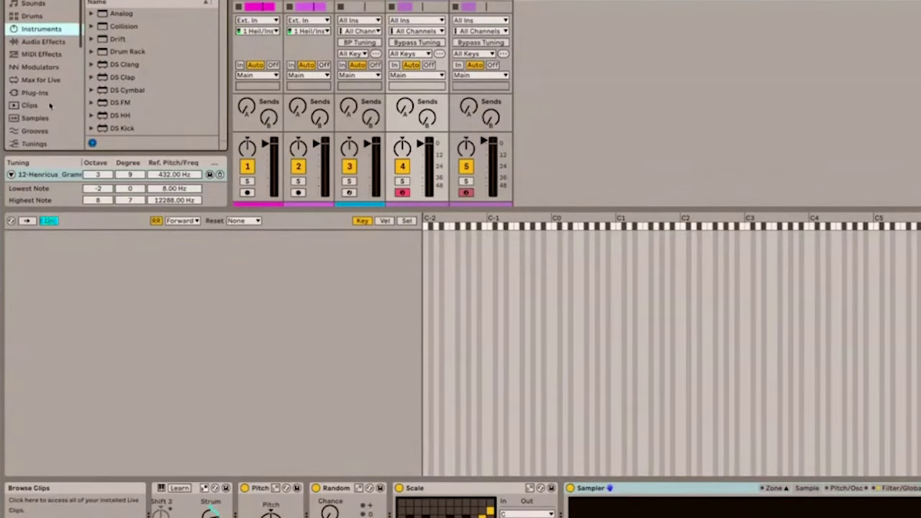
click(48, 118)
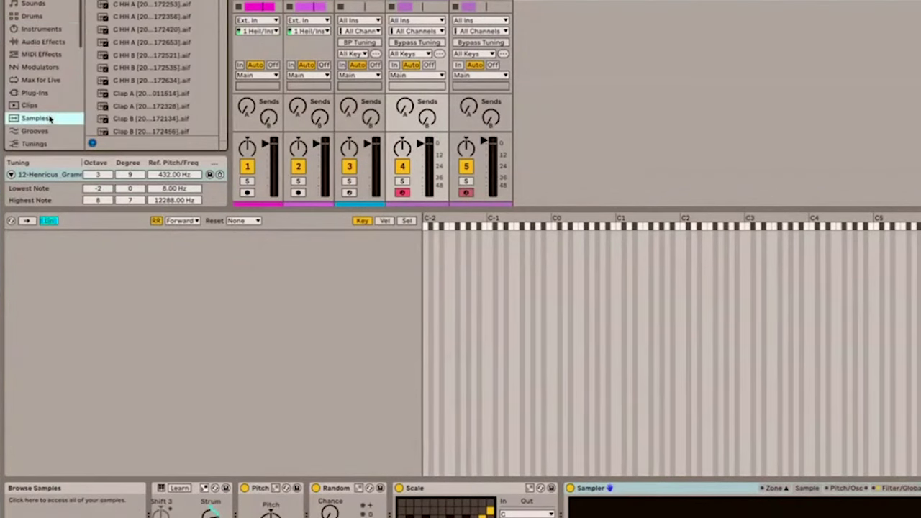
click(142, 68)
shift+click(153, 4)
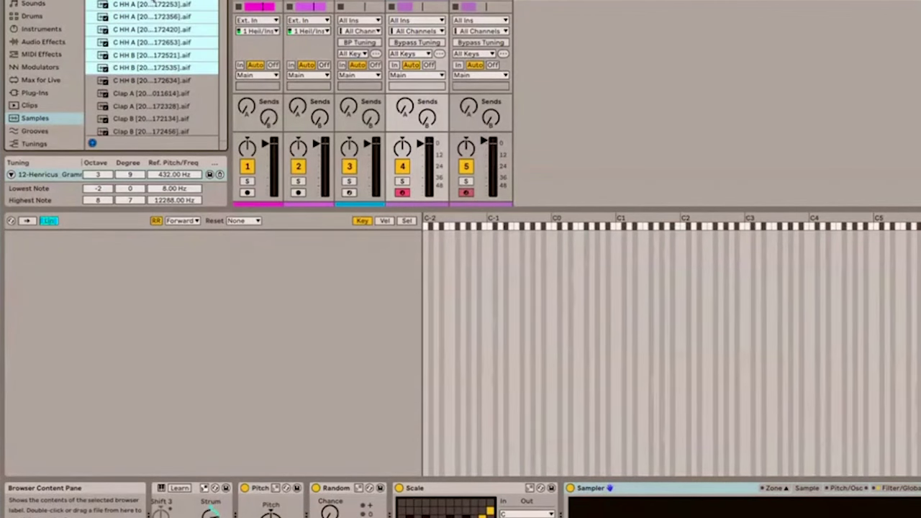
drag(153, 3, 288, 302)
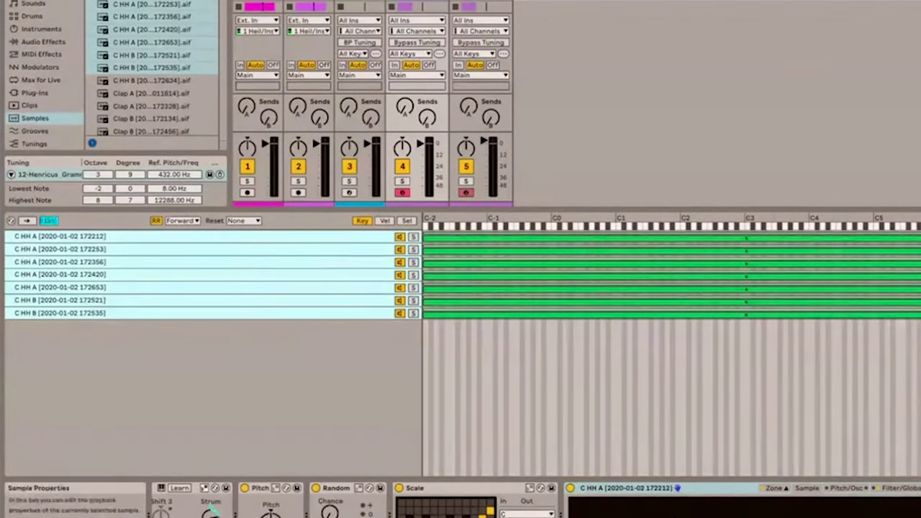
- Select Sampler's first sample layer, inspect the layers' velocity zones and return to the key zones
click(319, 240)
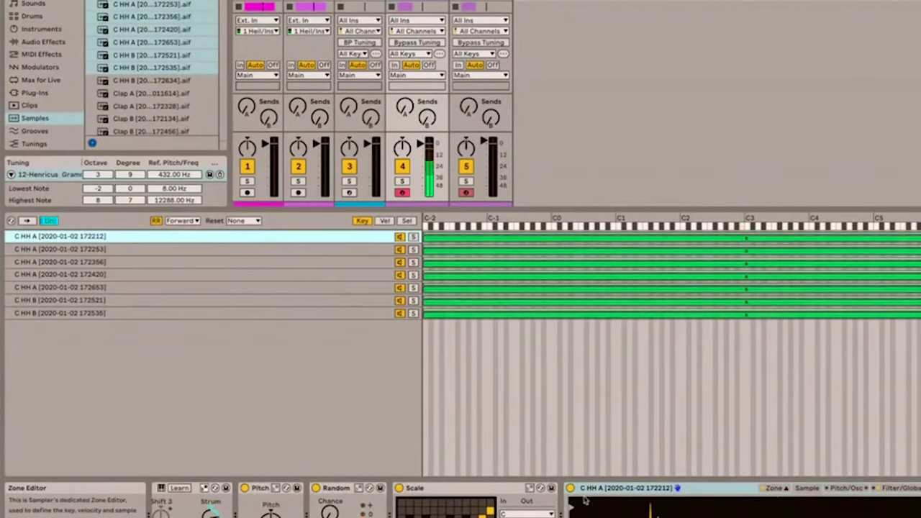
click(408, 221)
click(385, 221)
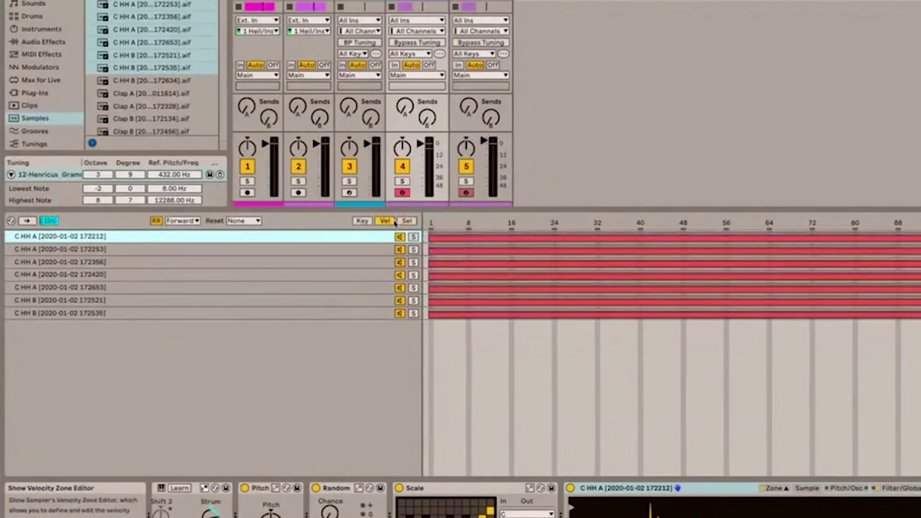
click(364, 221)
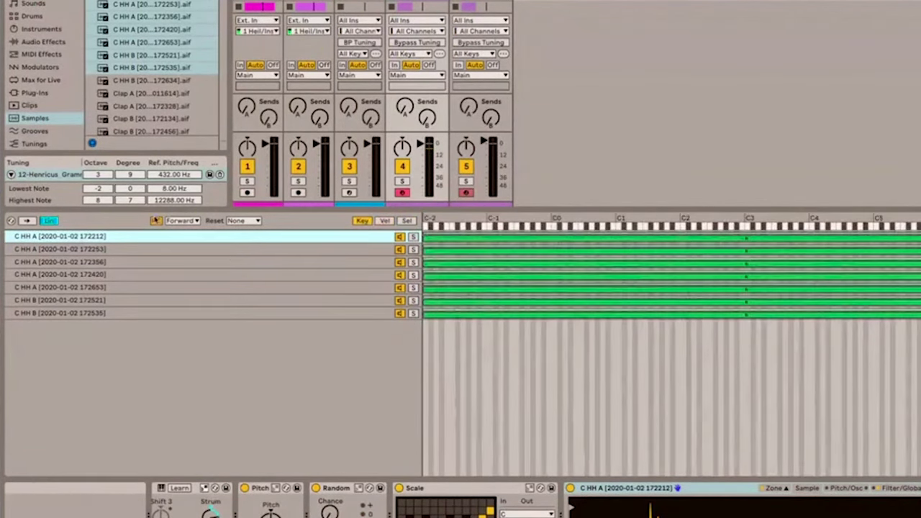
- Turn off Round Robin and select the third sample layer, C HH A 172356
click(156, 221)
click(155, 221)
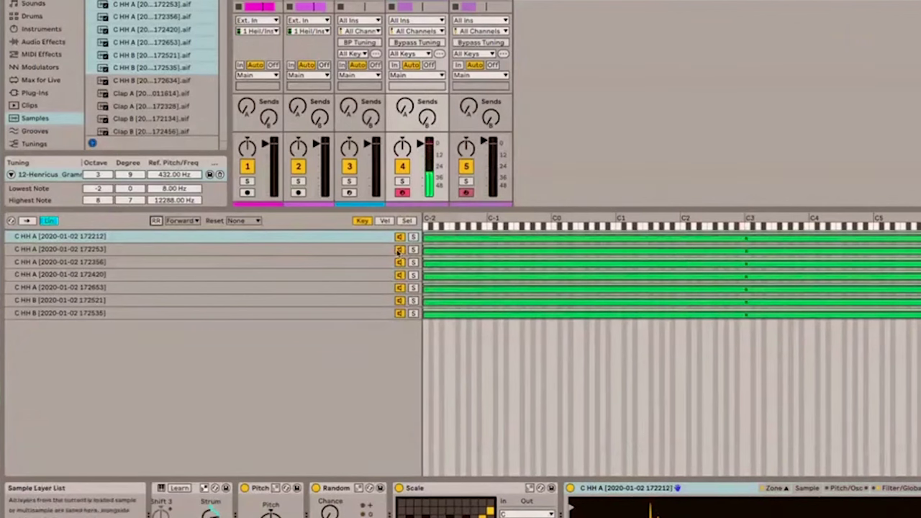
click(346, 251)
click(342, 266)
- Delete the Scale, Random, Pitch, Chord and Arpeggiator MIDI effects in front of Sampler
click(461, 491)
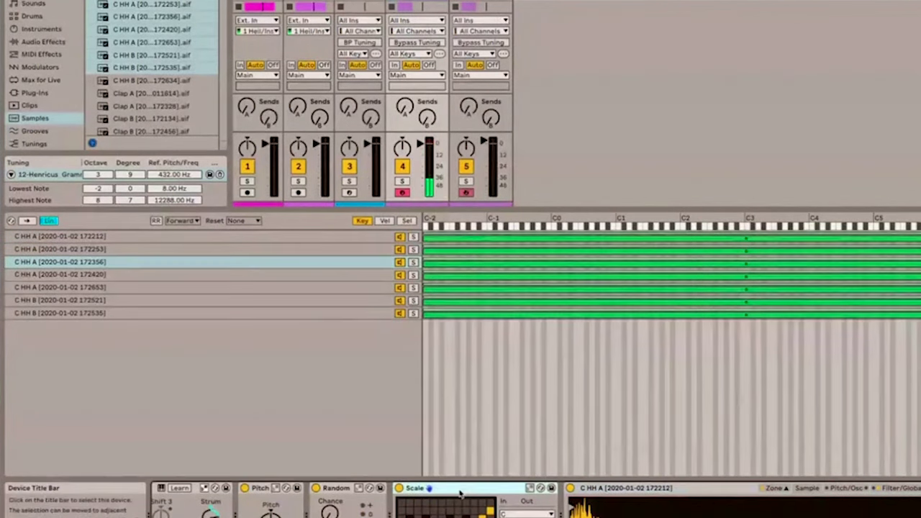
key(Delete)
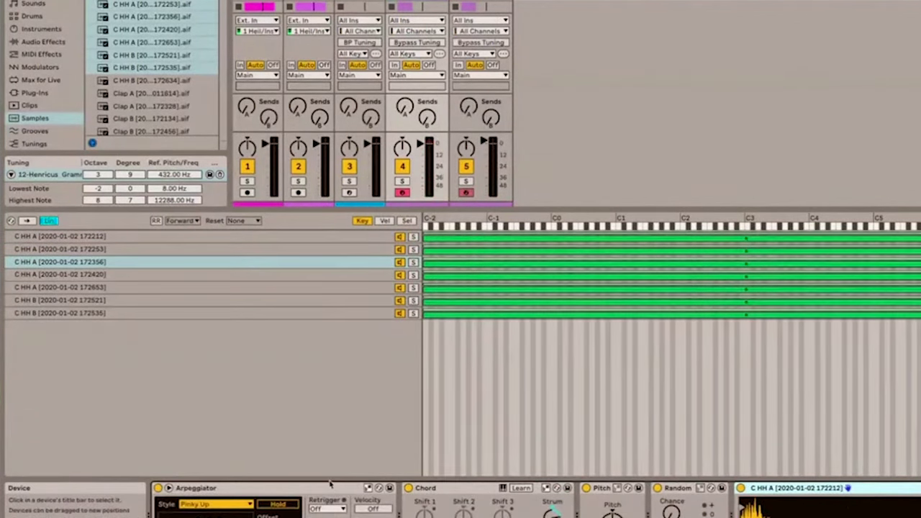
key(Delete)
key(Delete)
key(Delete)
key(Delete)
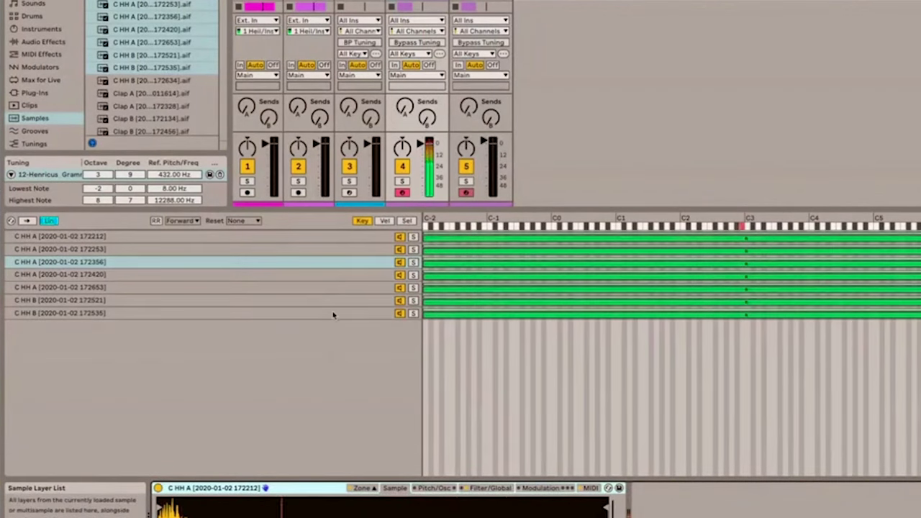
- Enable Round Robin for the sample layers and review its iteration modes and reset intervals
click(156, 221)
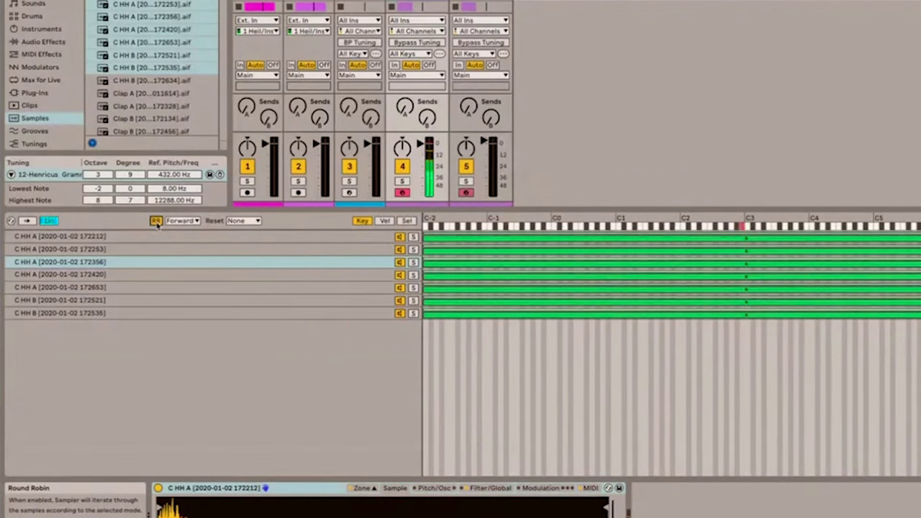
click(189, 237)
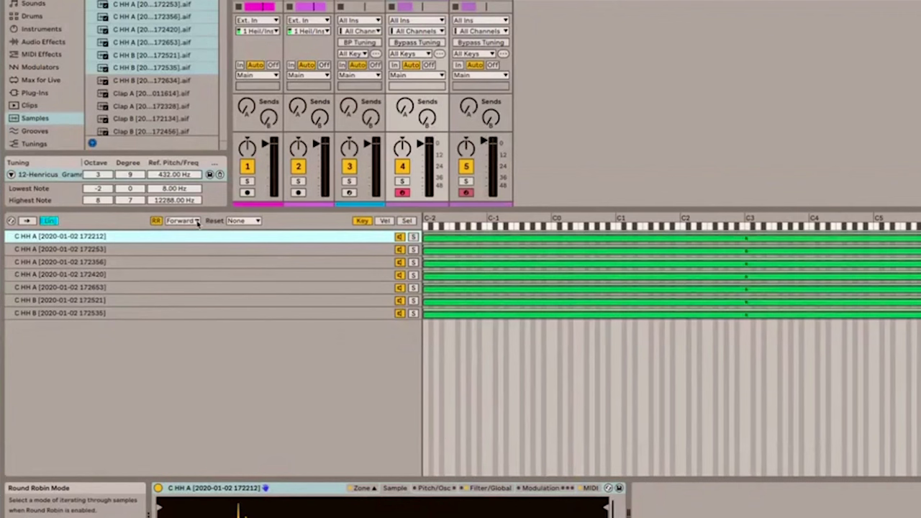
click(198, 223)
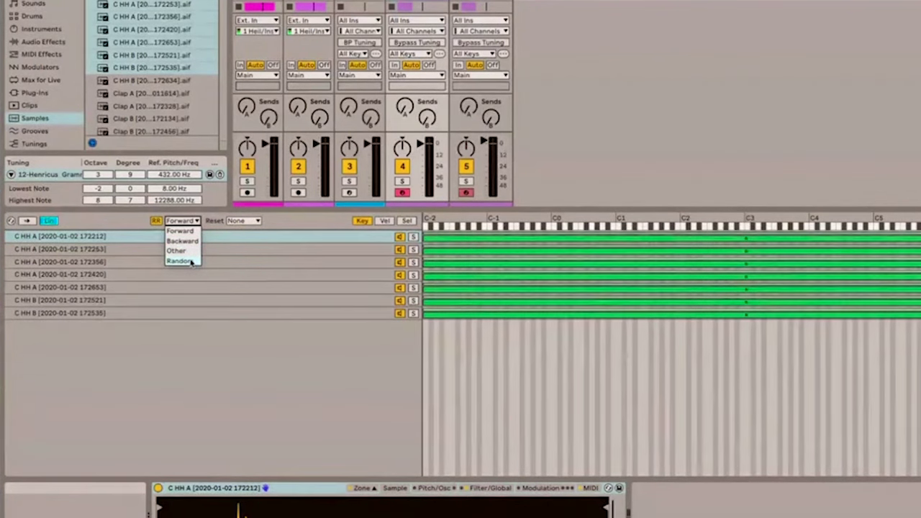
click(244, 221)
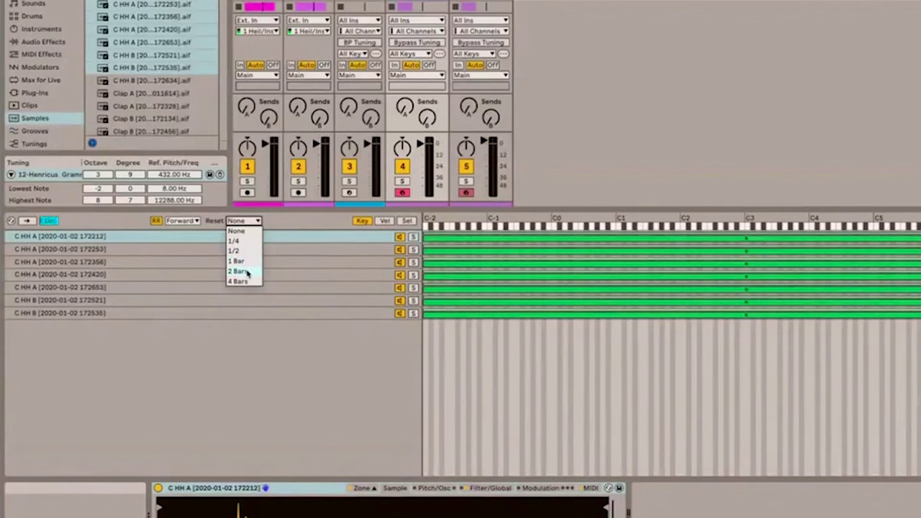
click(293, 219)
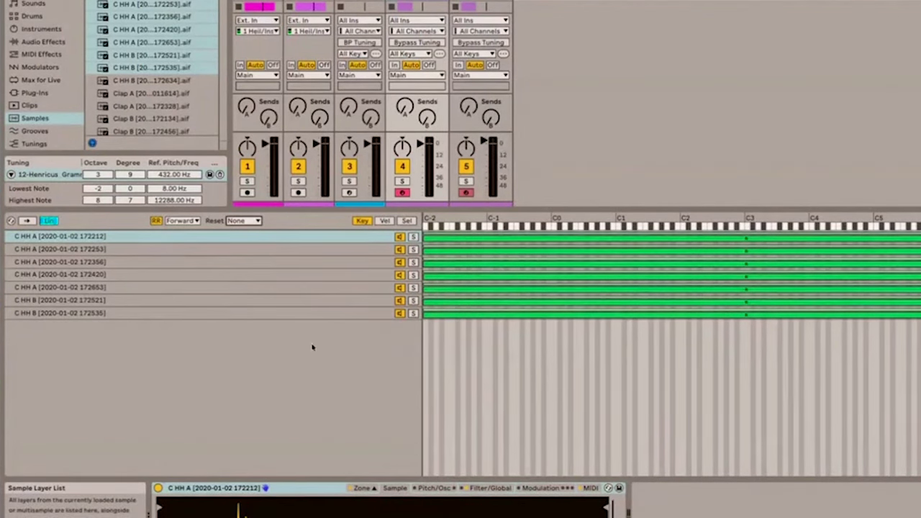
- Turn off Round Robin and select the first sample layer, C HH A 172212
click(156, 222)
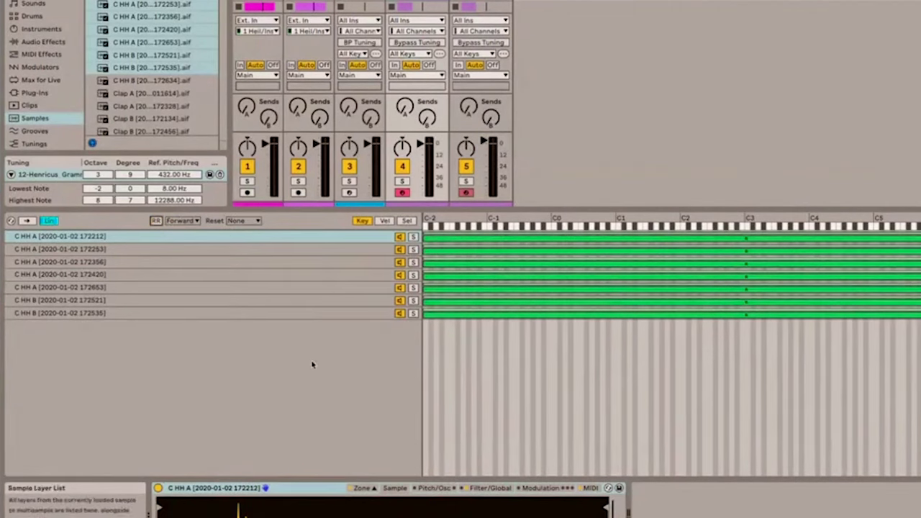
click(241, 241)
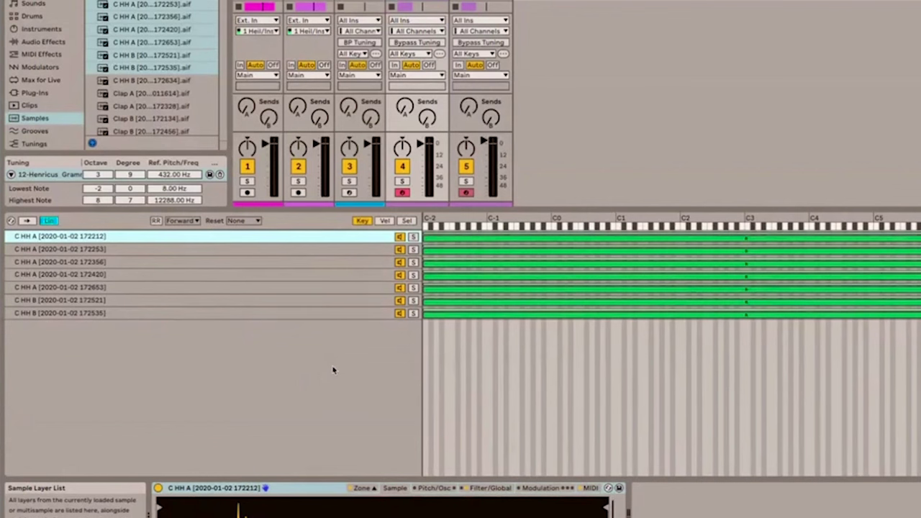
- Select all seven sample layers and distribute their sample select ranges equally across the full value range
shift+click(312, 315)
click(410, 221)
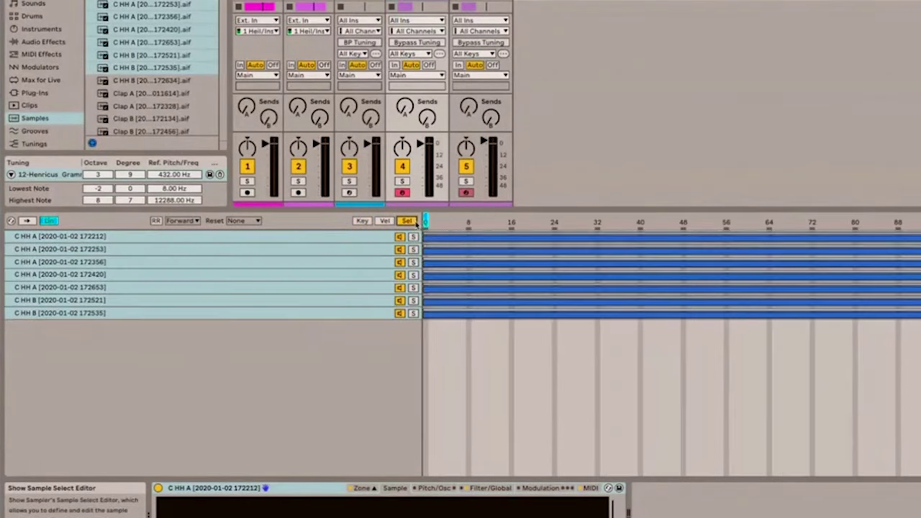
right_click(443, 249)
click(468, 279)
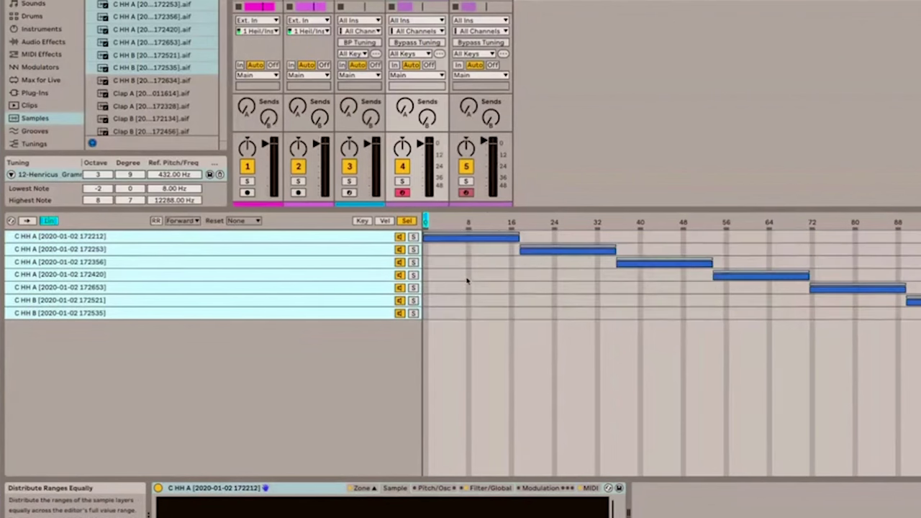
- Enable LFO 3 in Sampler's modulation section, assign it to Sample Selector and give it a stepped random waveform
click(547, 488)
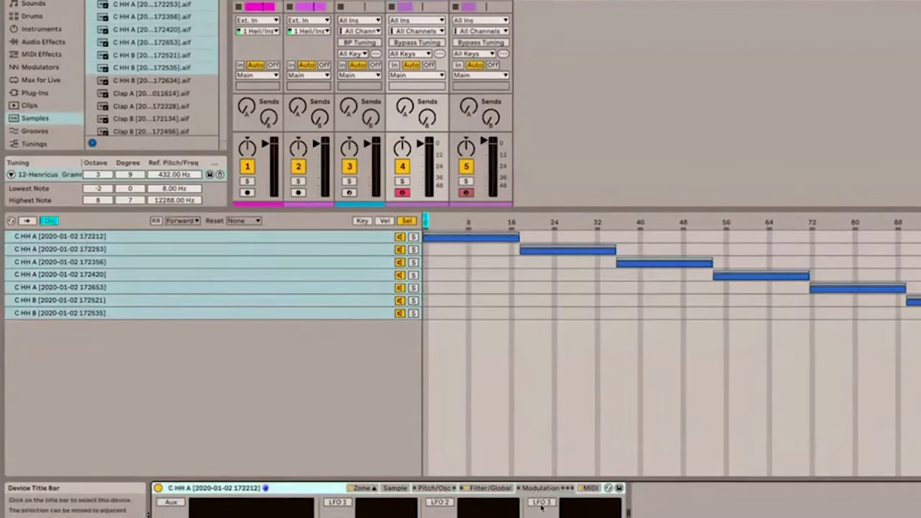
click(542, 505)
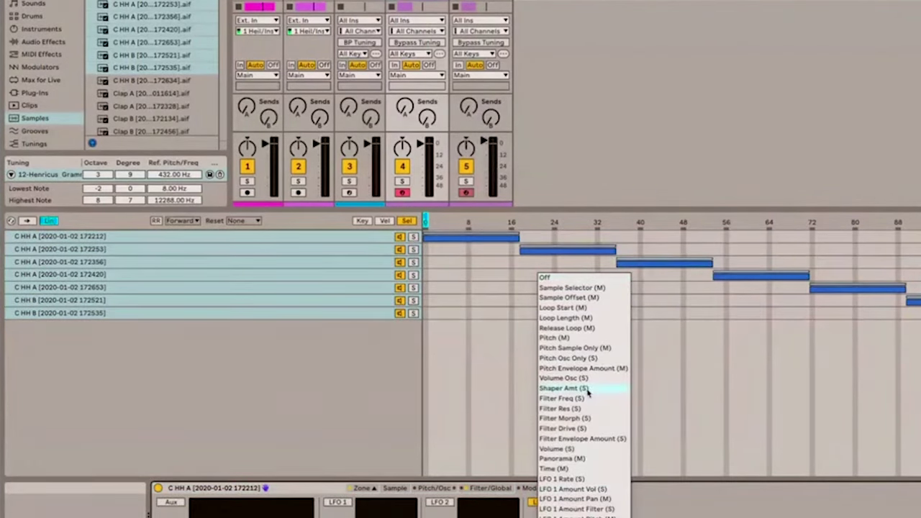
click(593, 288)
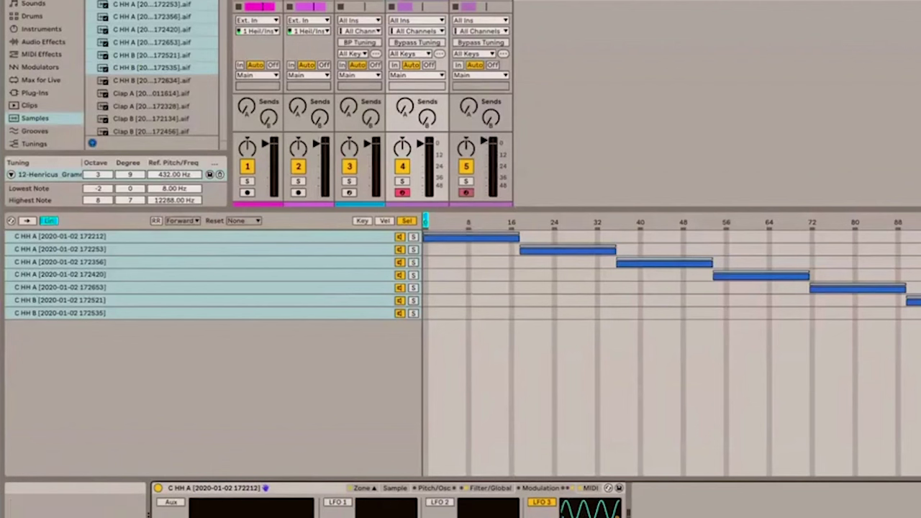
click(568, 516)
click(851, 222)
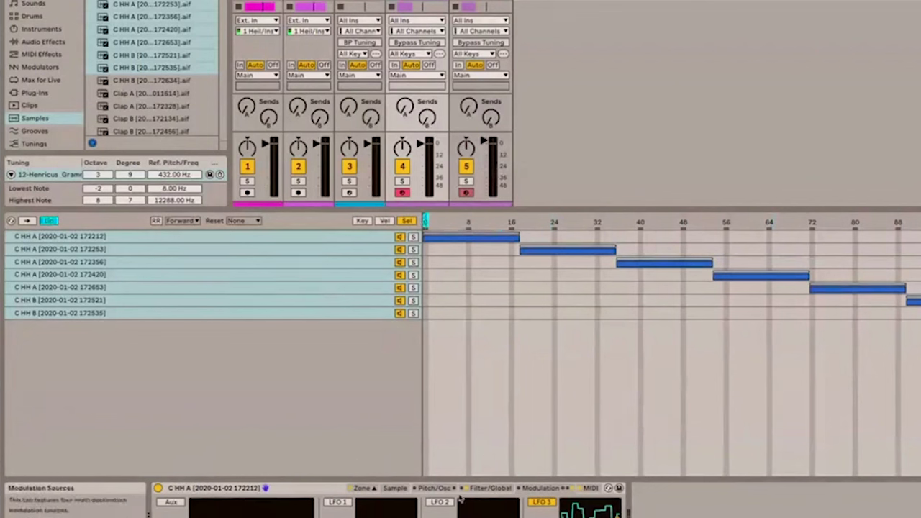
- Turn off LFO 3, enable Round Robin for the sample layers and keep only the first layer selected
click(542, 503)
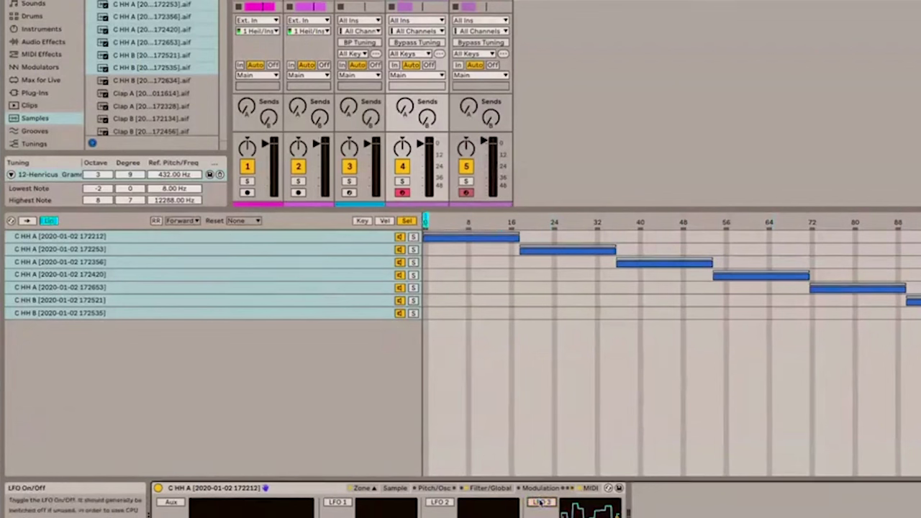
click(156, 220)
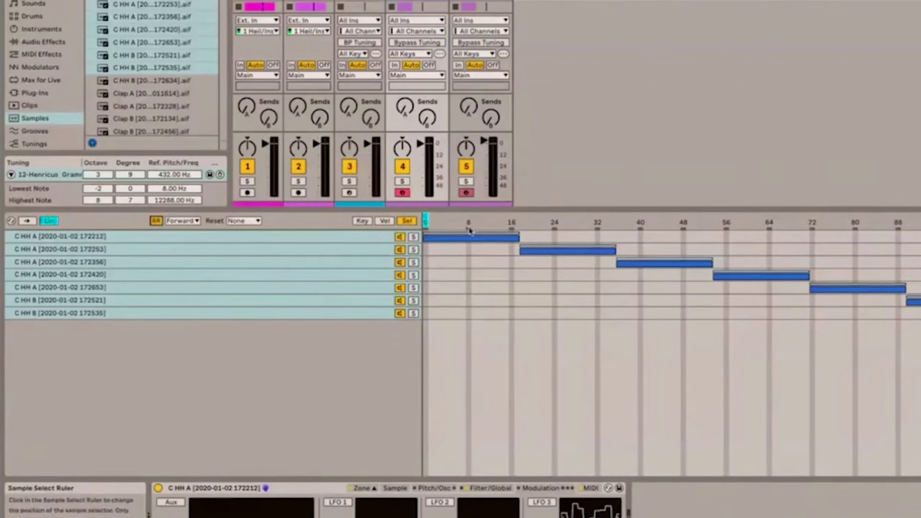
click(254, 341)
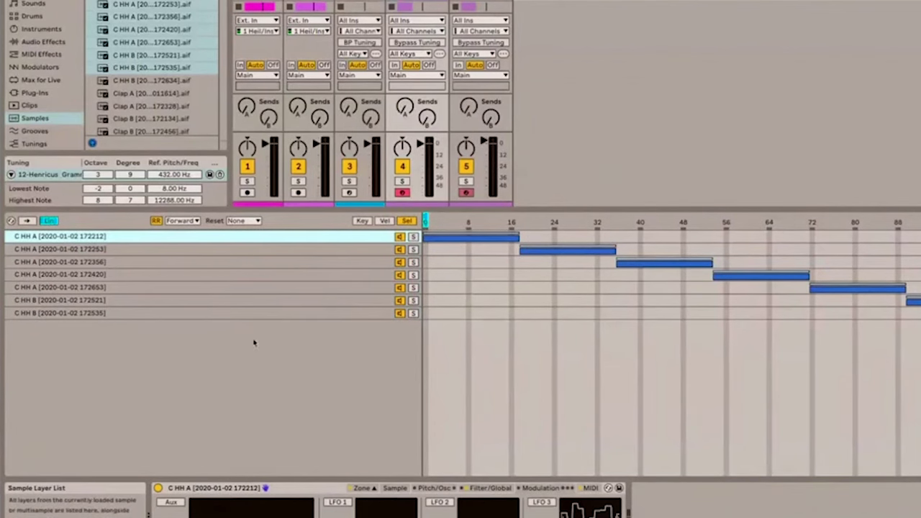
- Reduce the height of the sample layer editor and select the Granulator III track to show its devices
drag(447, 210, 479, 302)
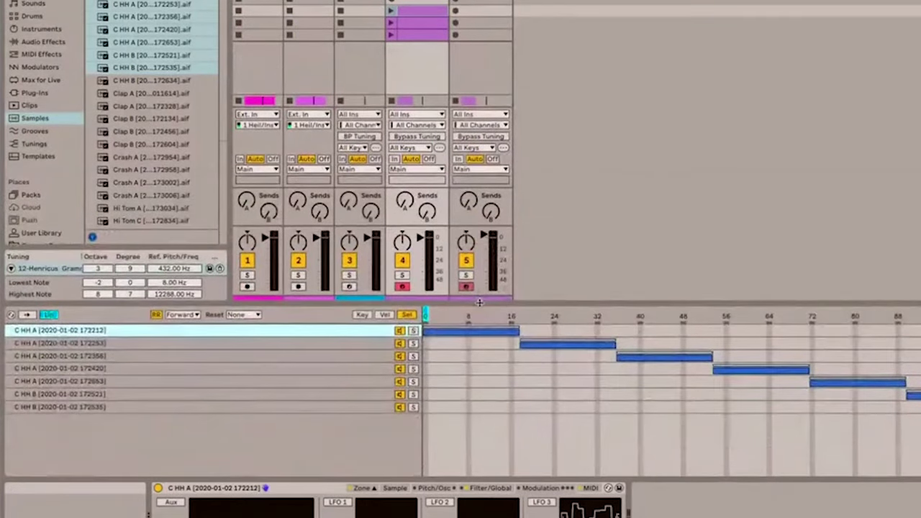
click(309, 488)
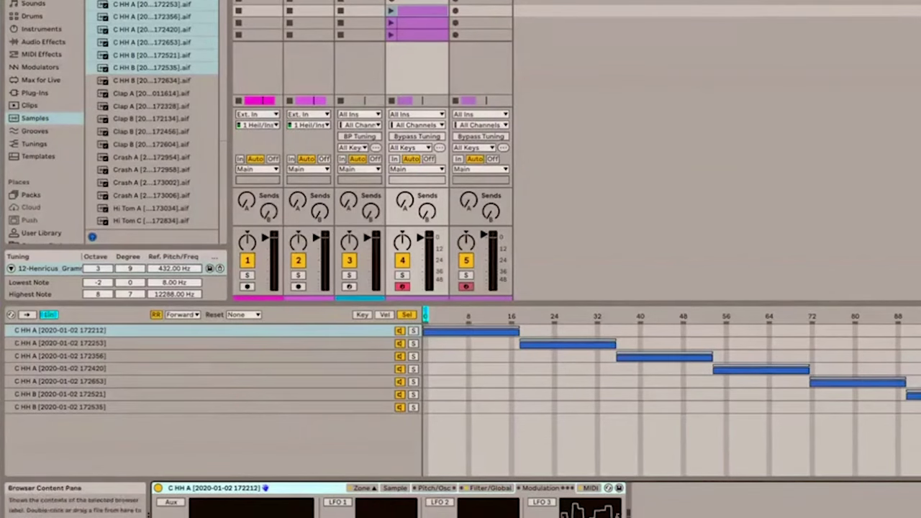
click(359, 1)
click(480, 1)
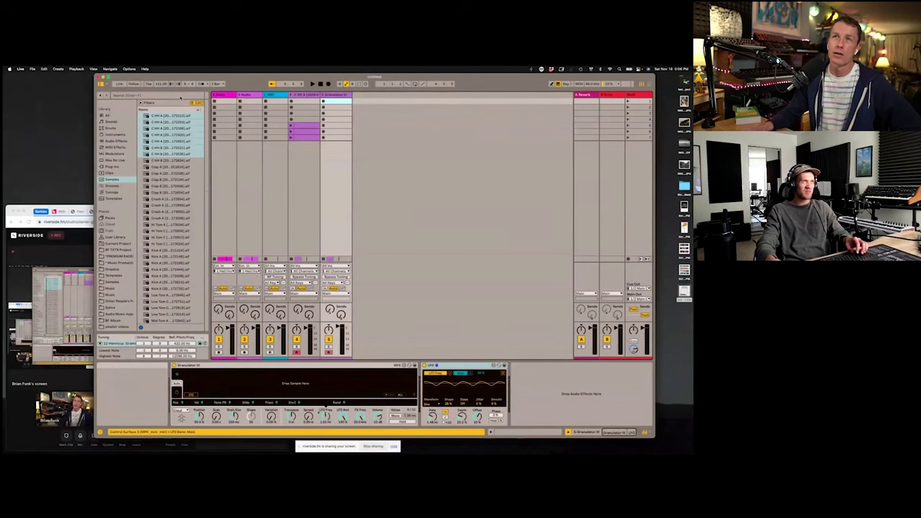
- Look over the Granulator III and LFO devices on the track and browse further down the sample list
click(160, 95)
click(119, 337)
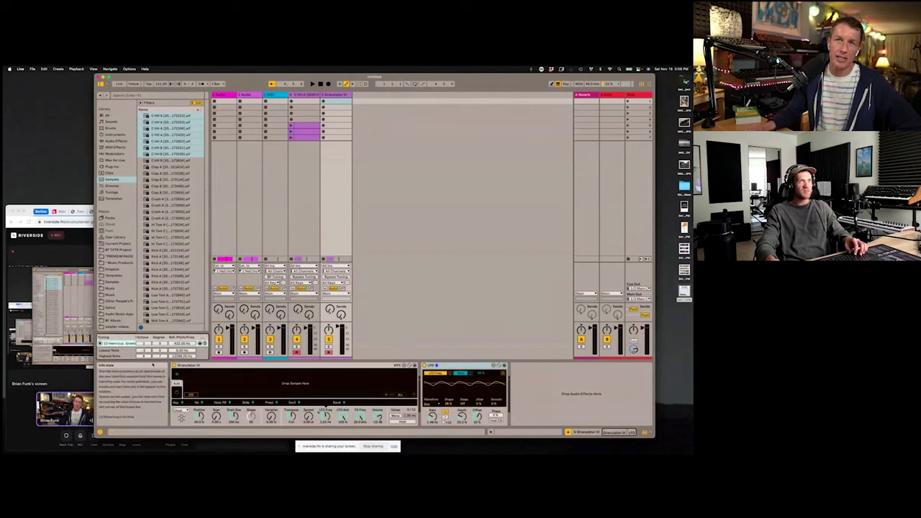
click(198, 365)
click(464, 365)
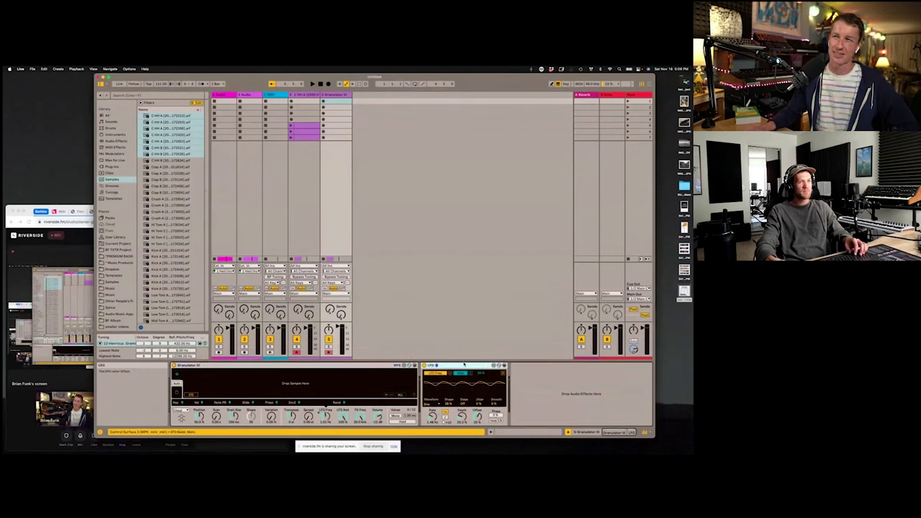
click(583, 359)
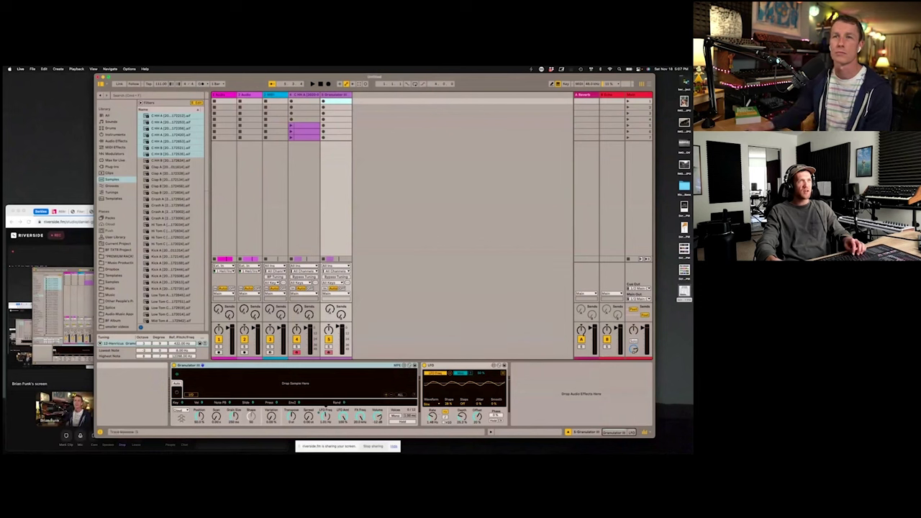
scroll(171, 216, down, 10)
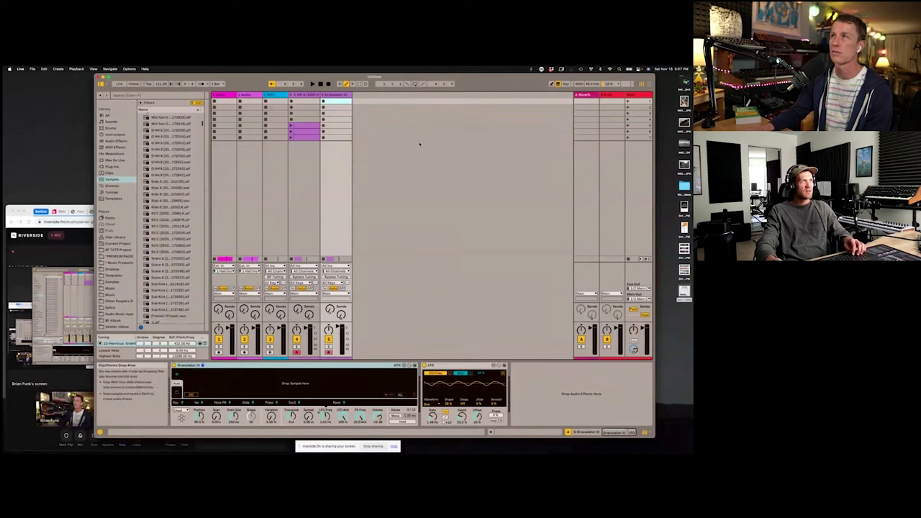
scroll(185, 146, down, 10)
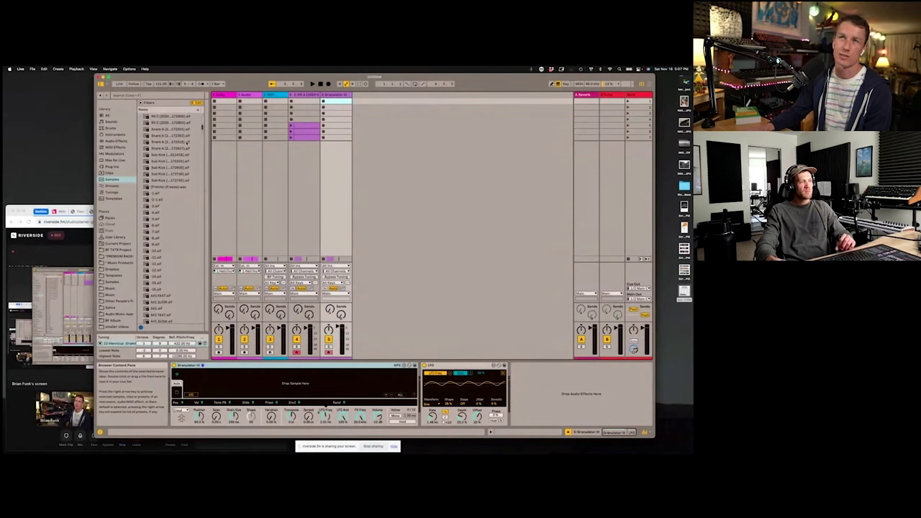
scroll(185, 147, down, 10)
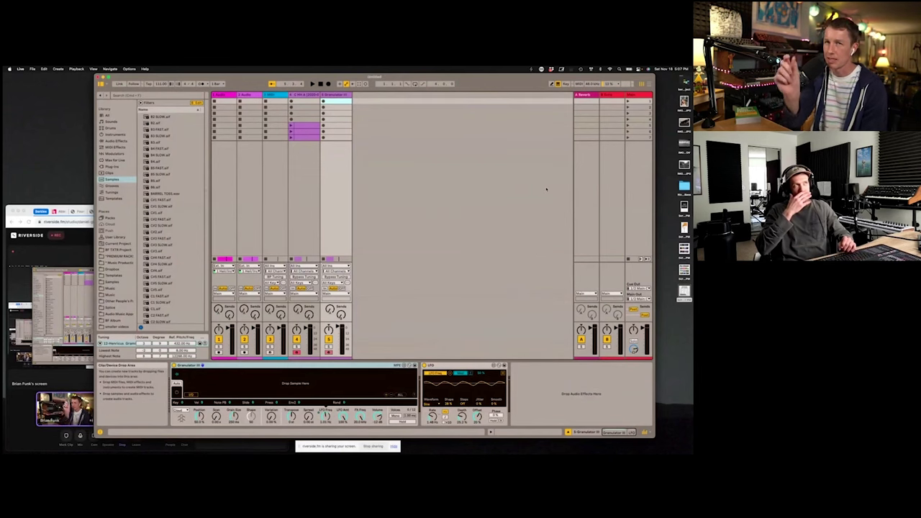
- Insert 31 empty scenes below scene 5 in the Session View
click(634, 126)
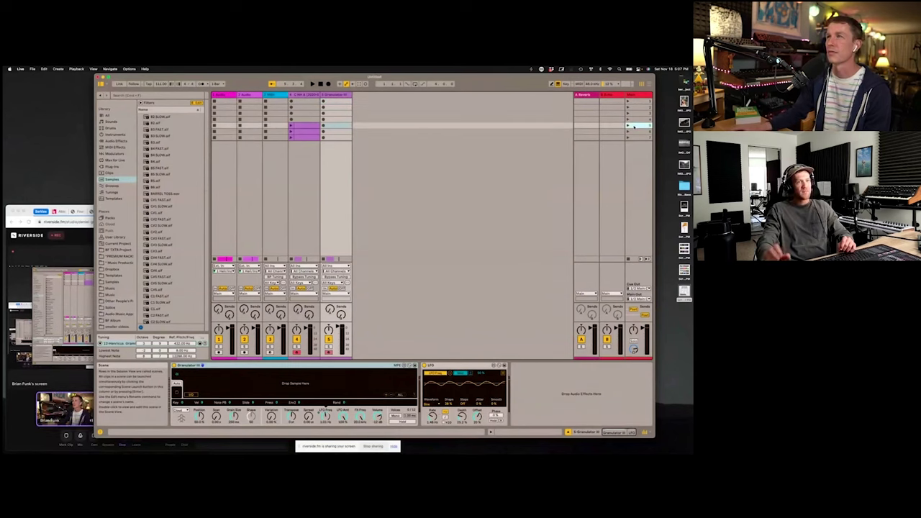
key(super+i)
key(super+i)
key(super+i)
key(super+i)
key(super+i)
key(super+i)
key(super+i)
key(super+i)
key(super+i)
key(super+i)
key(super+i)
key(super+i)
key(super+i)
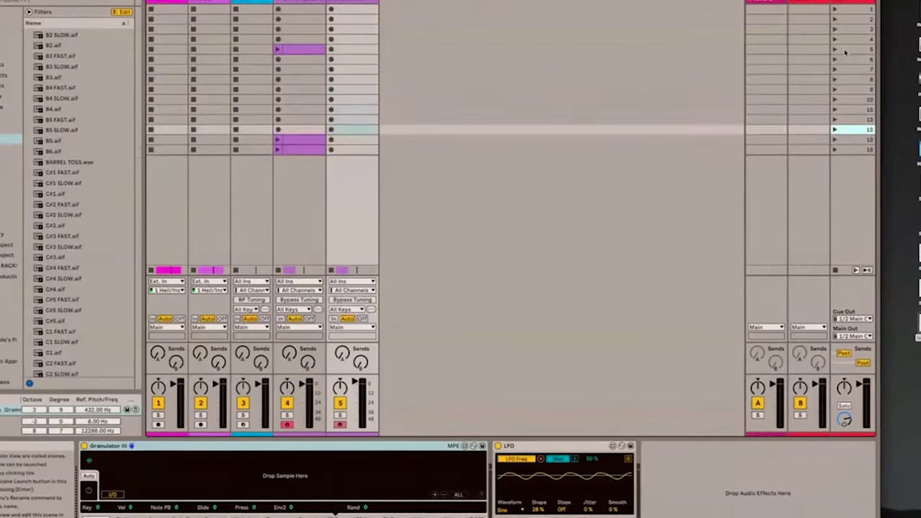
key(super+i)
key(super+i)
key(super+i)
key(super+i)
key(super+i)
key(super+i)
key(super+i)
key(super+i)
key(super+i)
key(super+i)
key(super+i)
key(super+i)
key(super+i)
key(super+i)
key(super+i)
key(super+i)
key(super+i)
key(super+i)
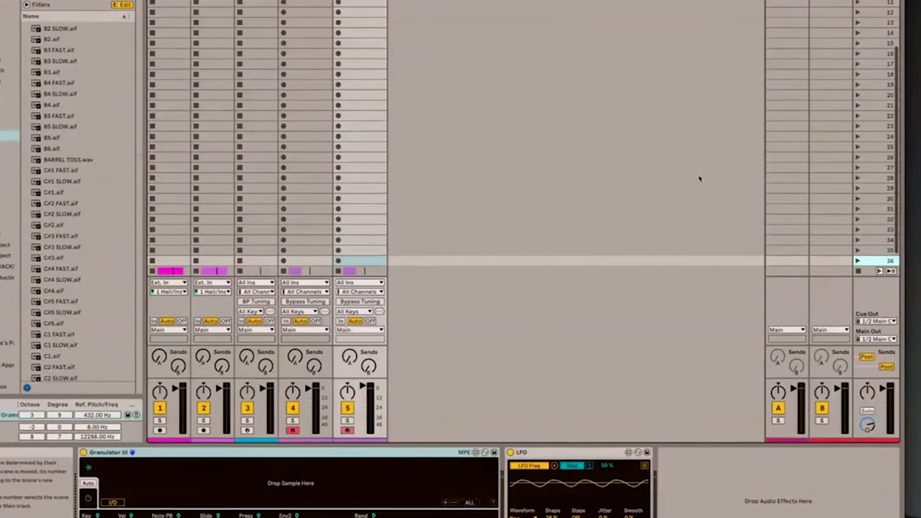
scroll(691, 186, up, 3)
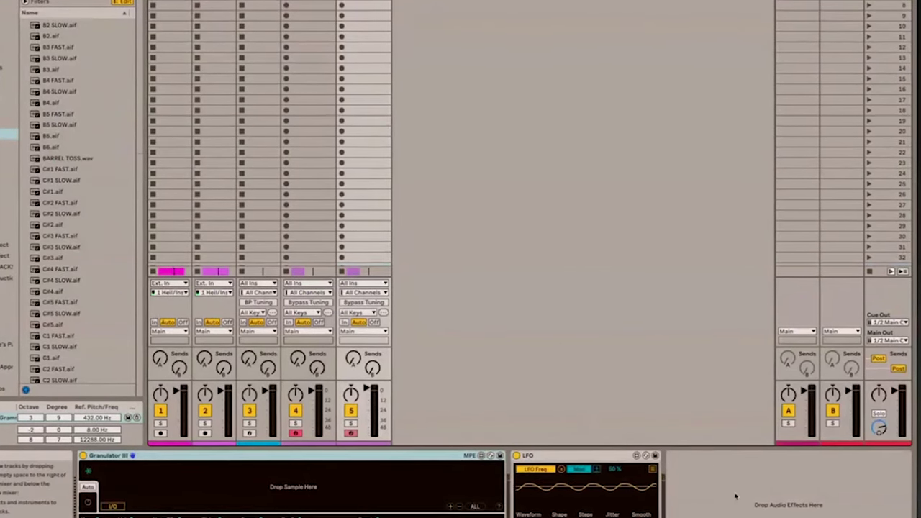
scroll(526, 397, down, 3)
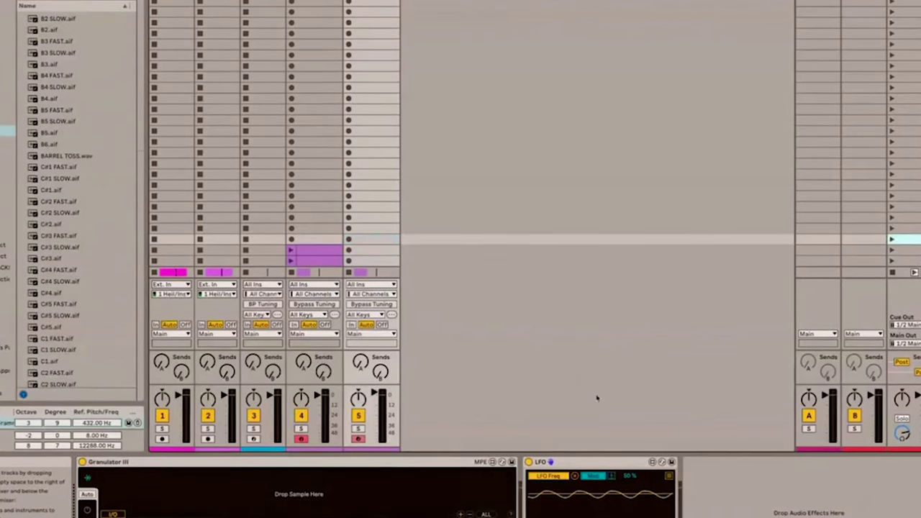
- Check the Theme & Colors preferences and close the preferences window
key(super+comma)
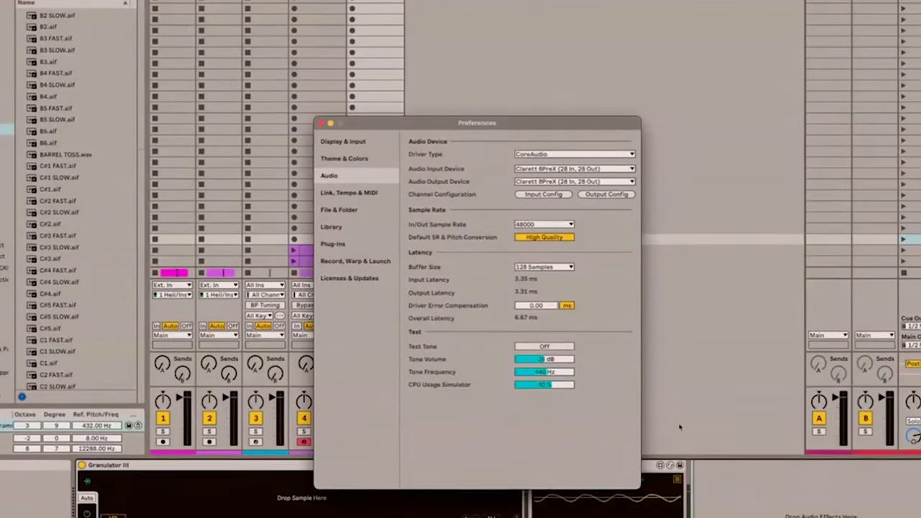
click(345, 159)
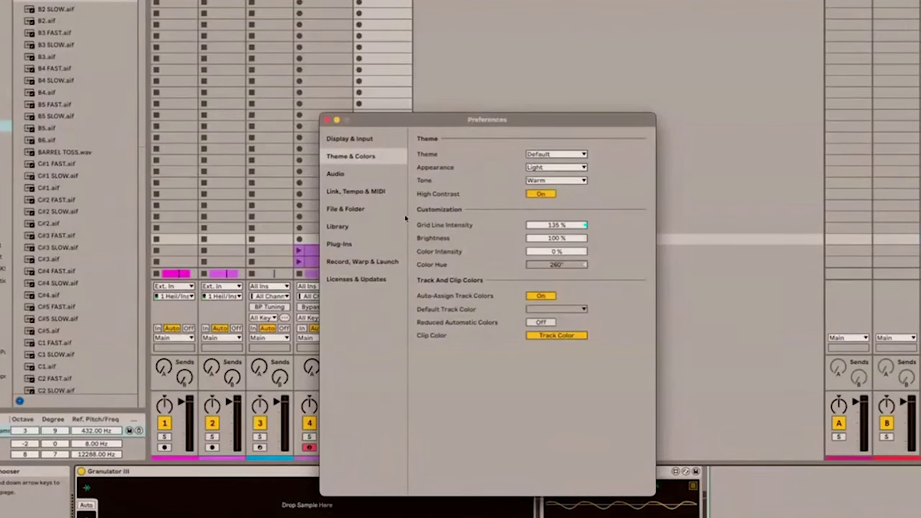
click(325, 121)
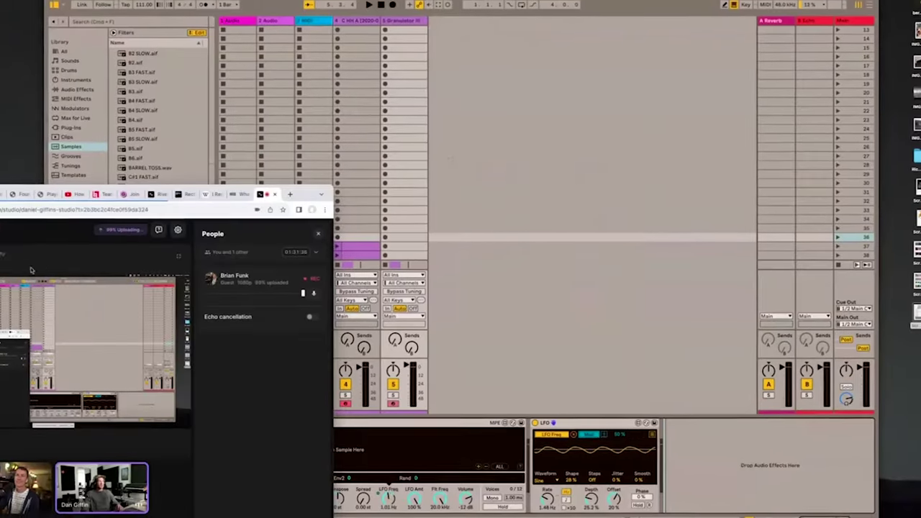